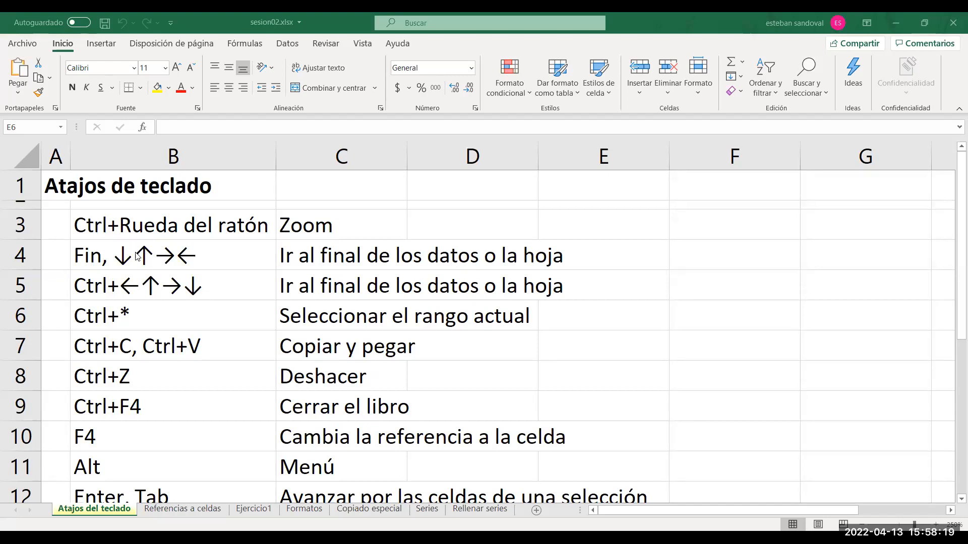
Jump down column B from B5 to the end of the data and the sheet's last row, and back up to B3.
click(115, 254)
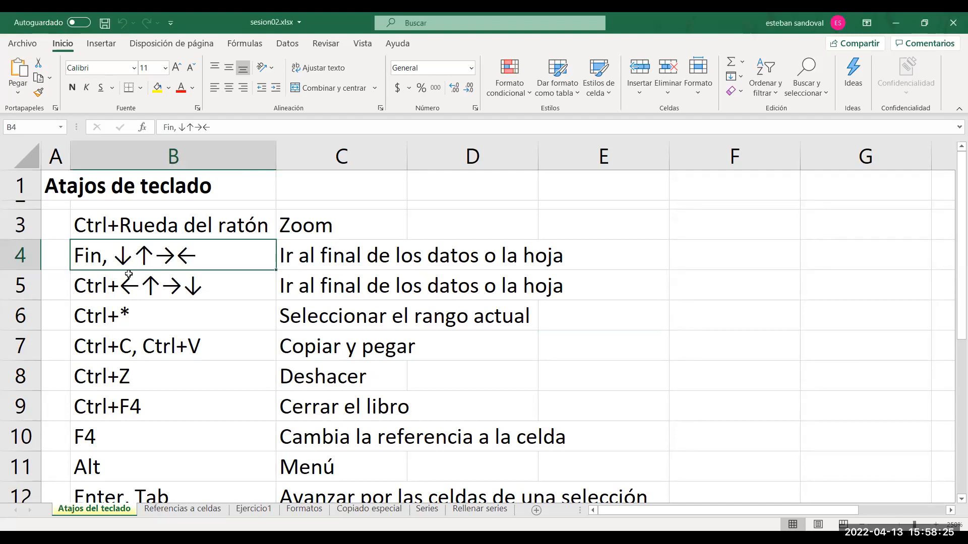
click(114, 283)
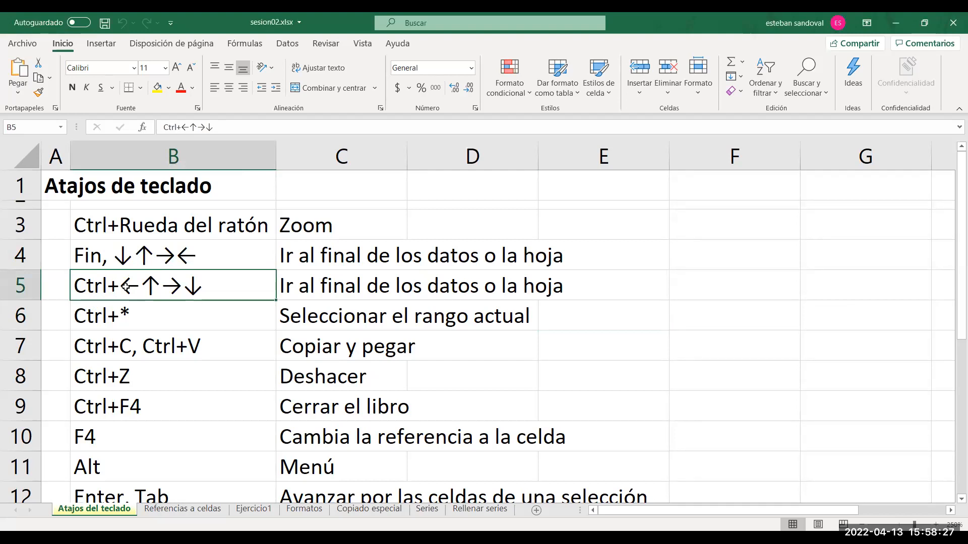
key(ctrl+Down)
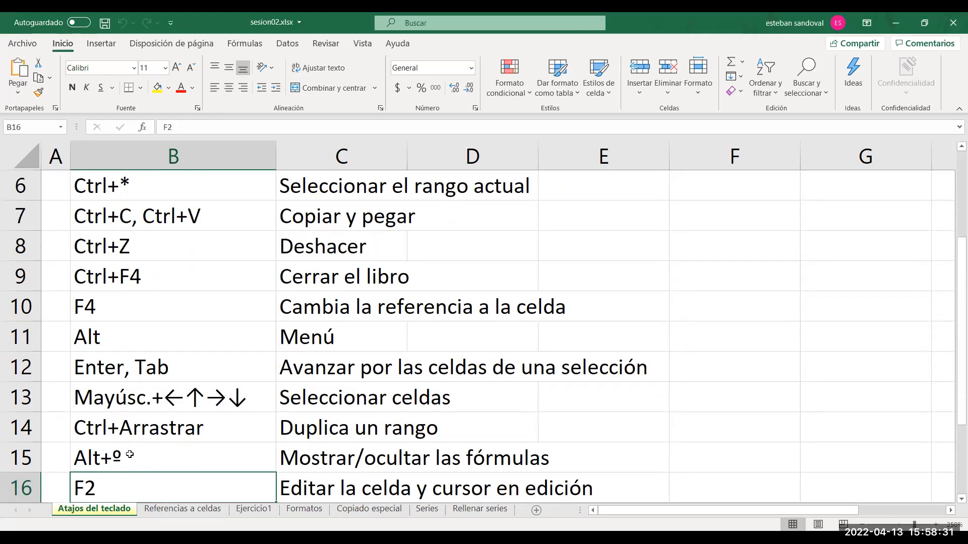
key(ctrl+Down)
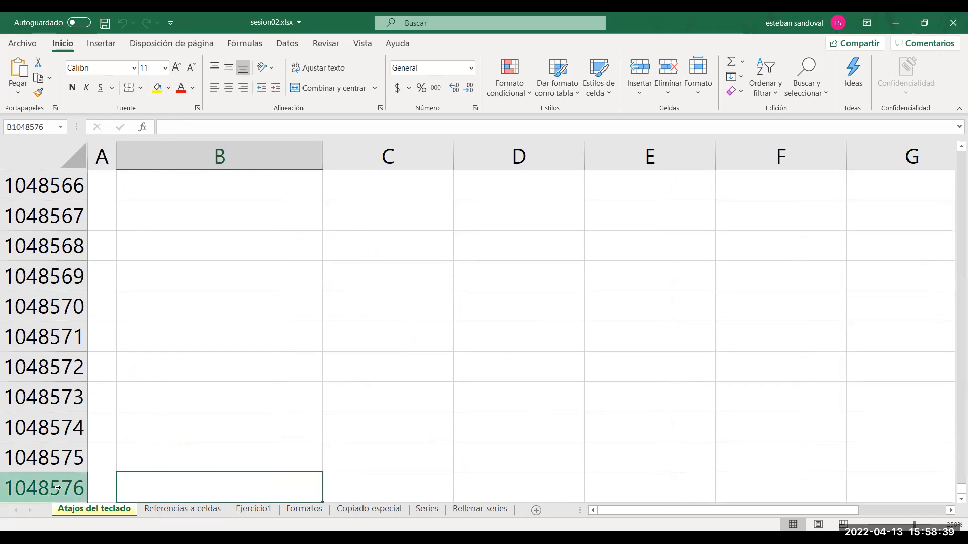
key(ctrl+Up)
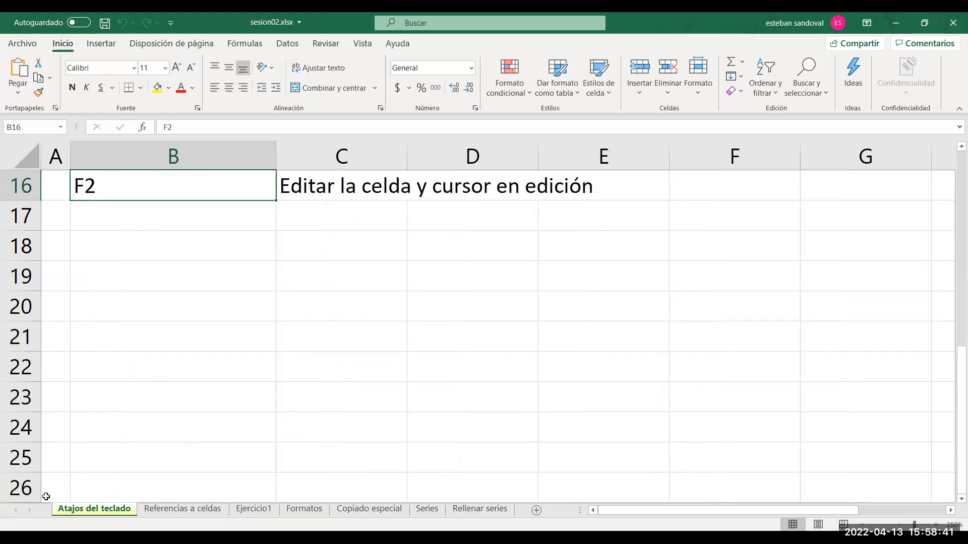
key(ctrl+Up)
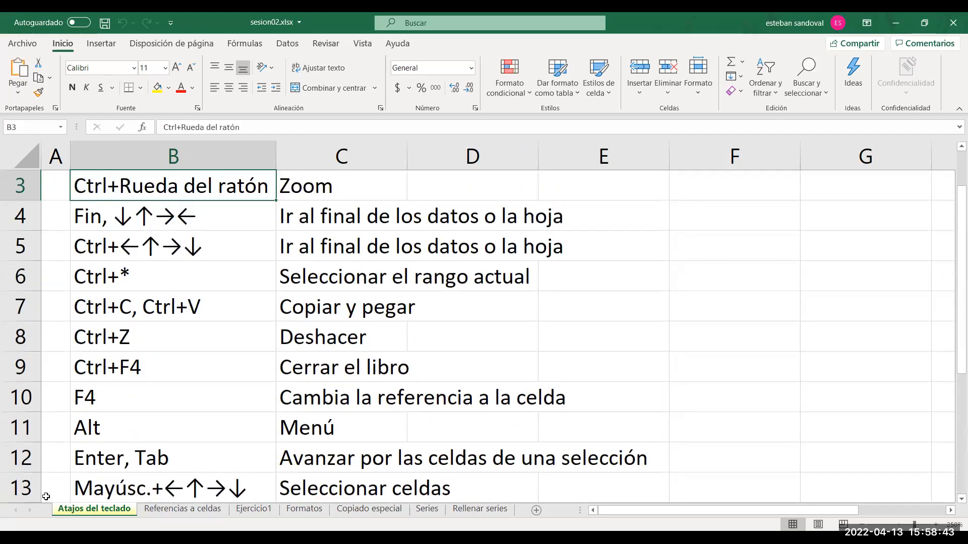
Repeat the round trip between B3 and the last row of column B, and view the empty rows below the list before returning to the top.
key(ctrl+Down)
key(ctrl+Down)
key(ctrl+Up)
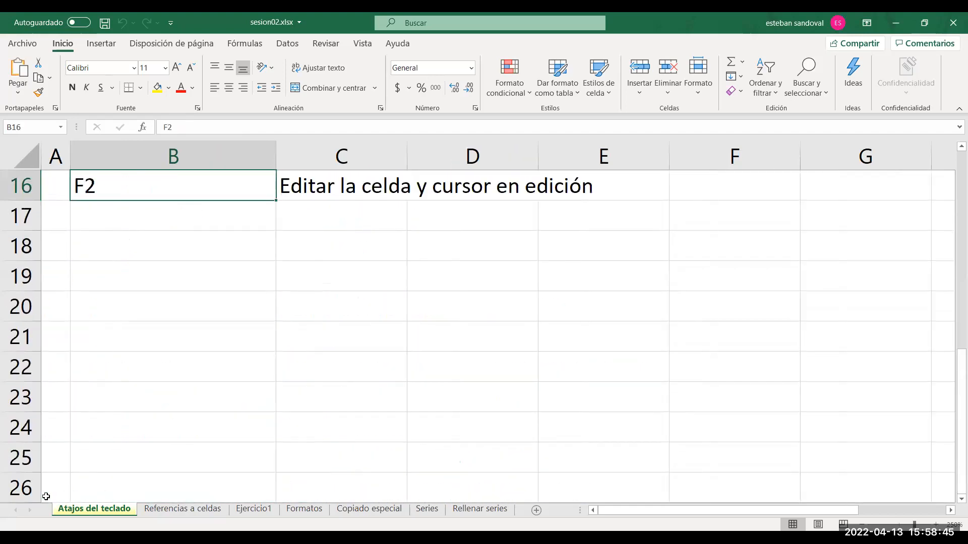
key(ctrl+Up)
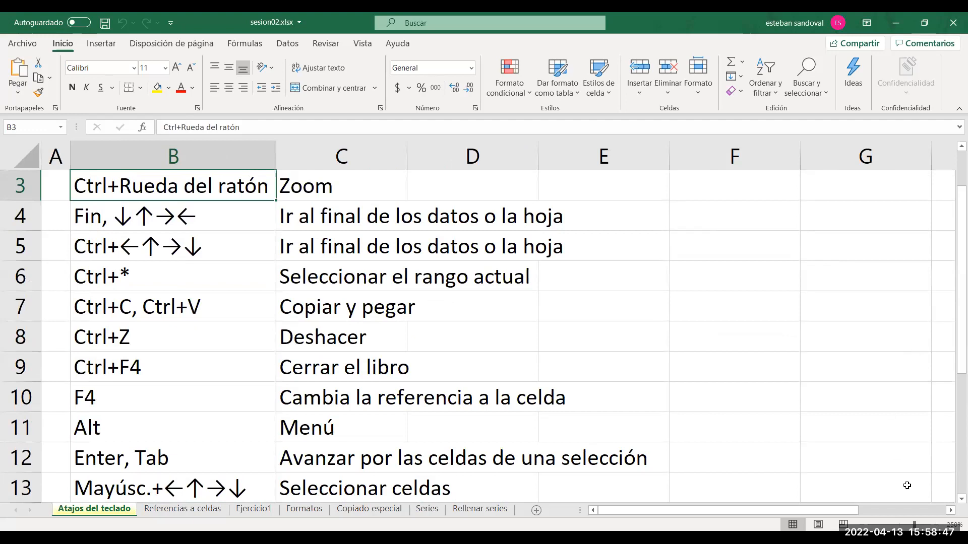
scroll(952, 500, down, 4)
scroll(952, 501, down, 9)
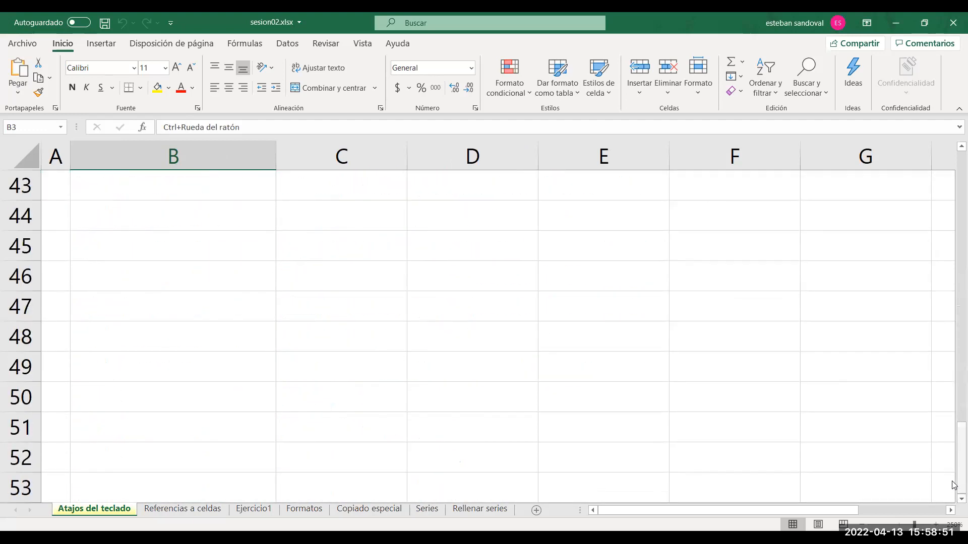
drag(954, 488, 955, 190)
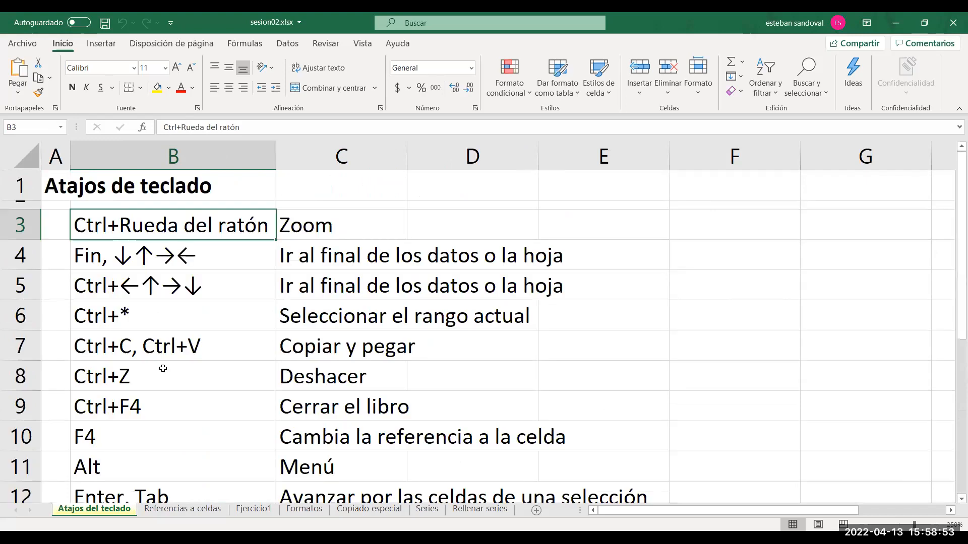
Jump from row 5 to the sheet's last column and last row, and return to cell A1.
click(120, 286)
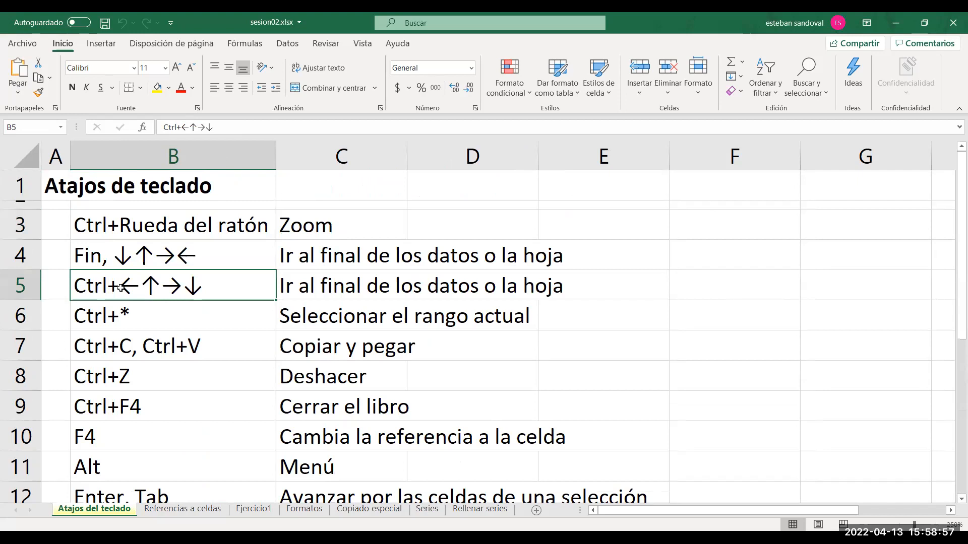
key(Right)
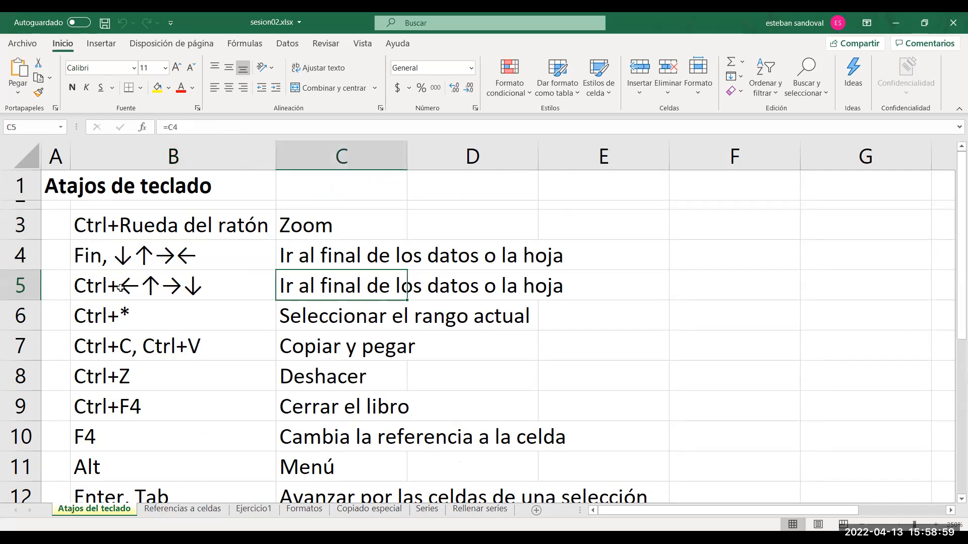
key(ctrl+Right)
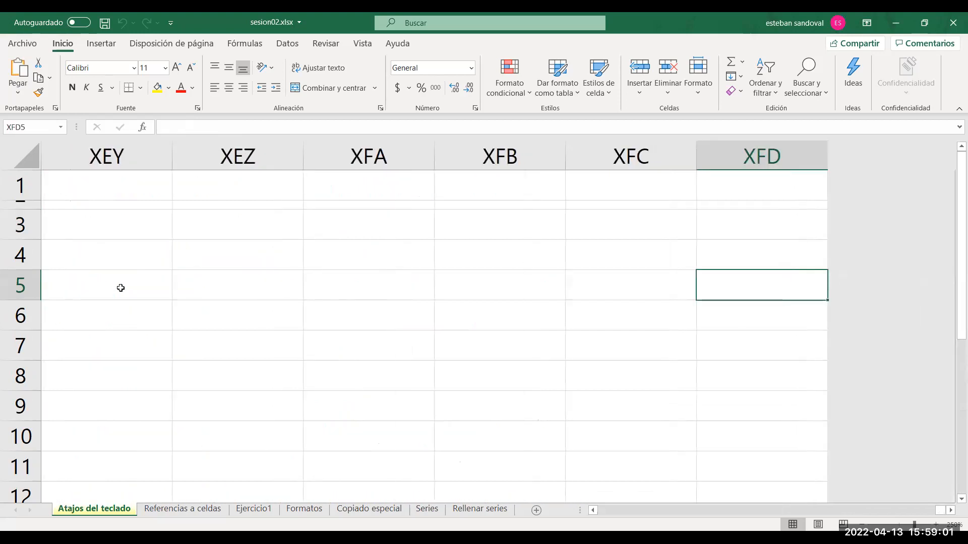
key(ctrl+Down)
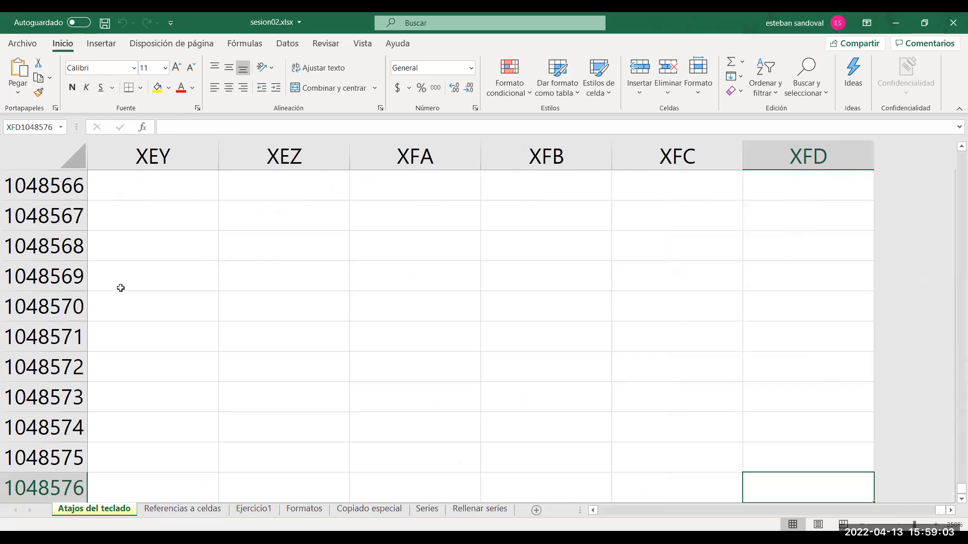
key(ctrl+Up)
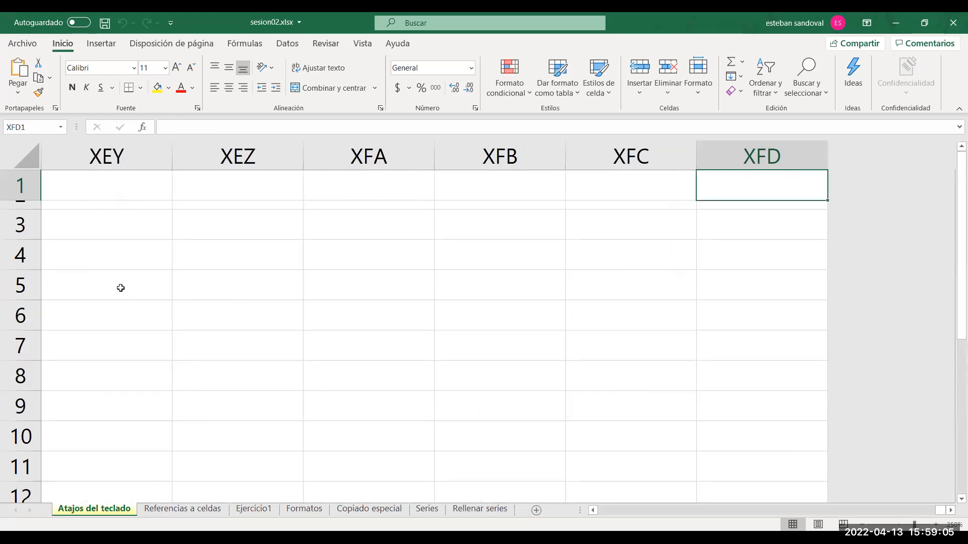
key(ctrl+Left)
Select the whole current data region of the shortcut list starting from cell B6.
key(Down)
key(Down)
key(Down)
key(Down)
key(Down)
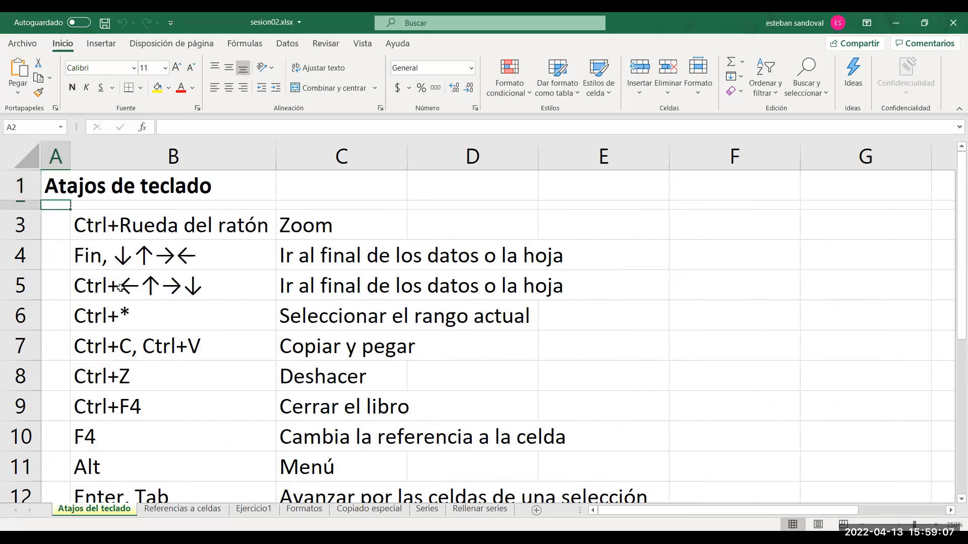
key(Right)
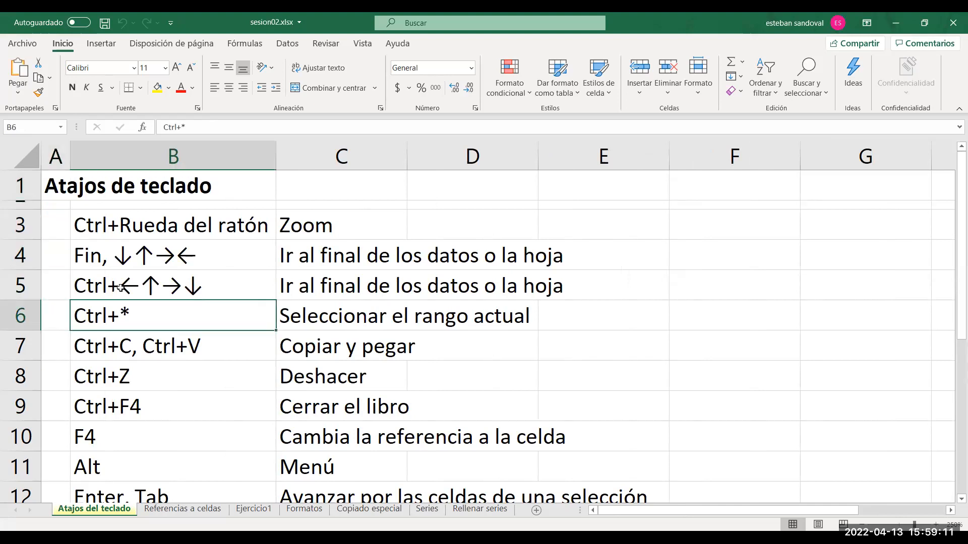
key(ctrl+shift+8)
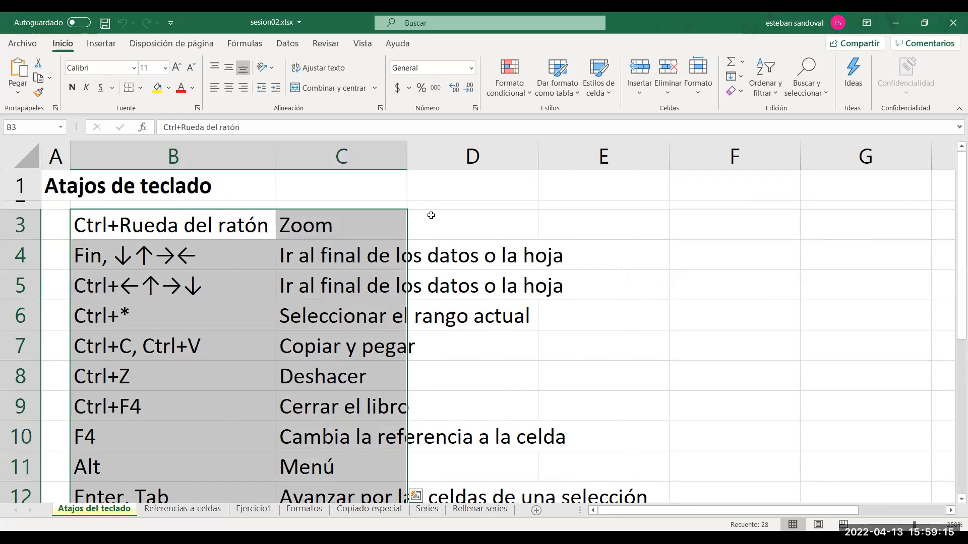
Enter 3, 4 and 6 in cells F3, G3 and H3.
click(727, 226)
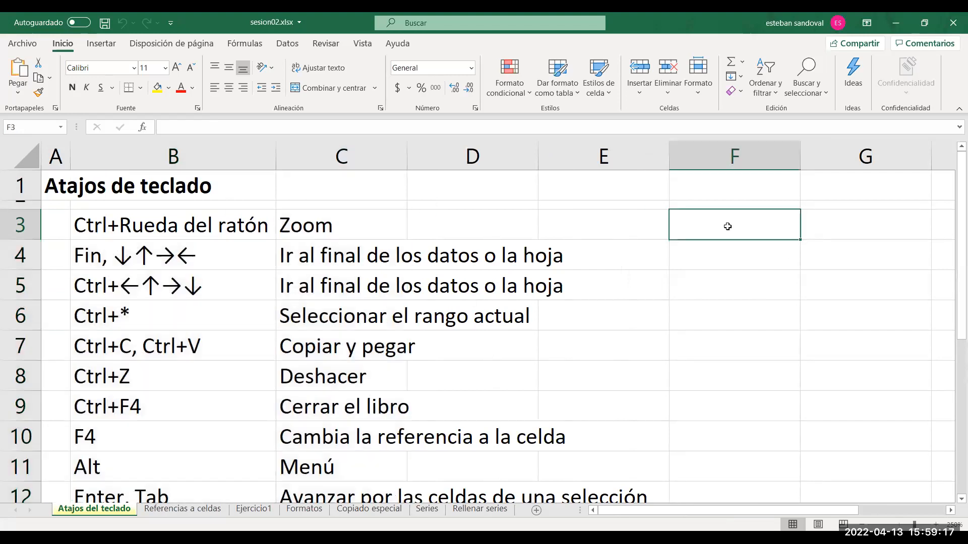
text(3)
key(Tab)
text(4)
key(Tab)
text(6)
Enter 6 in cell I3 and in each cell of F4:I4.
key(Tab)
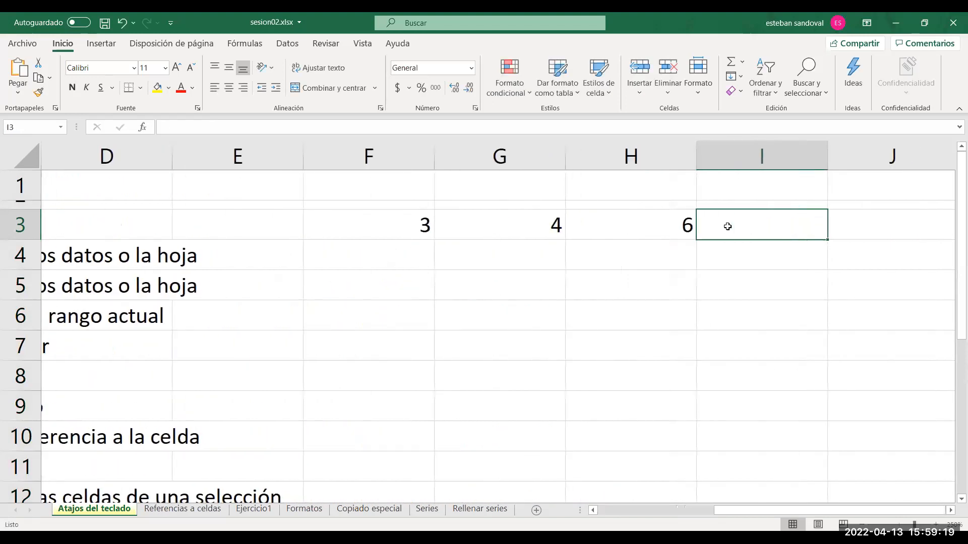
key(Down)
text(6)
key(Left)
text(6)
key(Up)
key(Tab)
text(6)
key(Return)
key(Left)
text(6)
Select the entire block of numbers F3:I4 as the current region, starting from cell F3.
key(Left)
text(6)
key(Return)
key(Return)
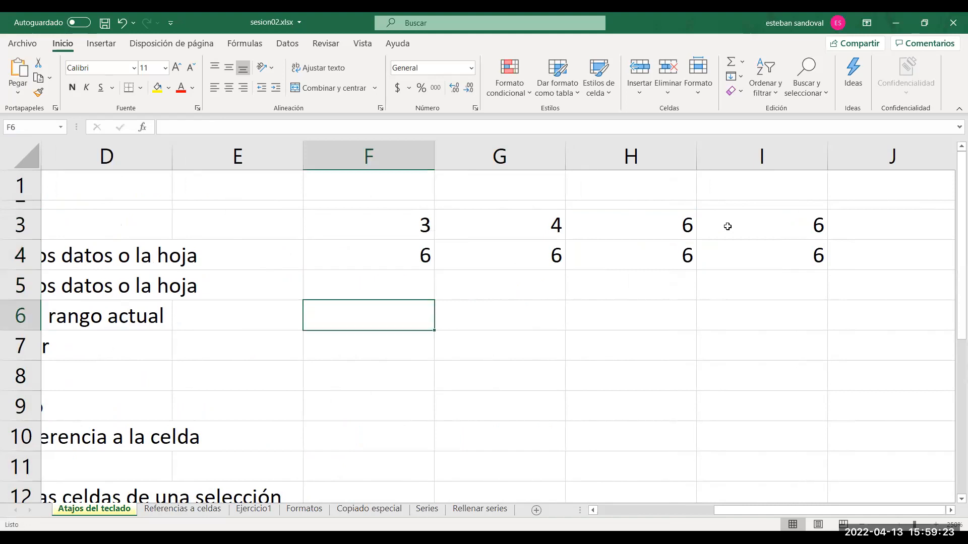
key(Up)
key(Up)
key(Up)
key(Right)
key(Left)
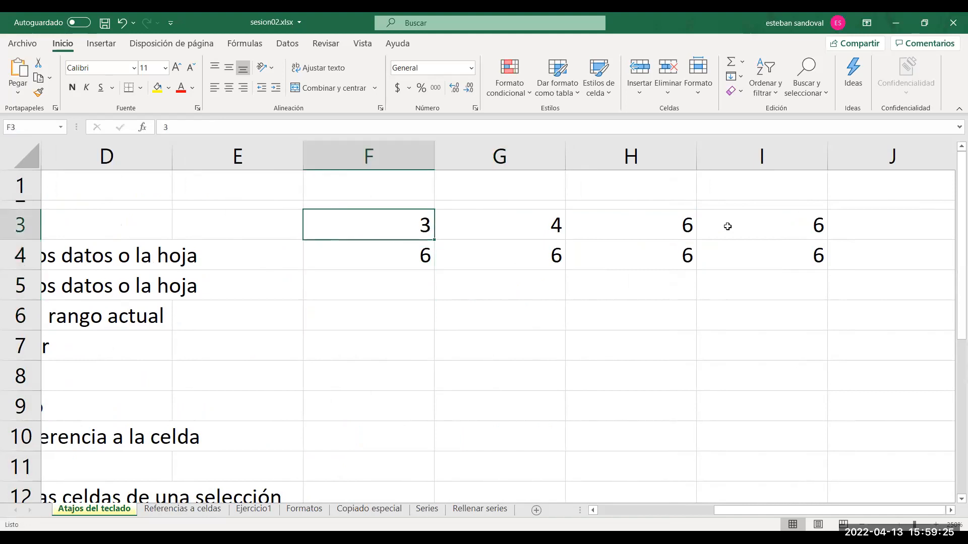
click(479, 222)
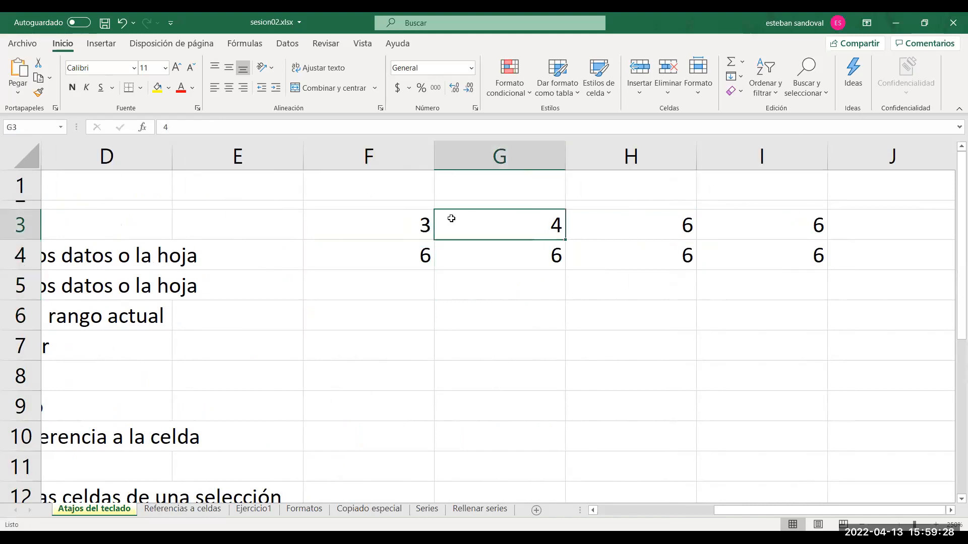
click(412, 213)
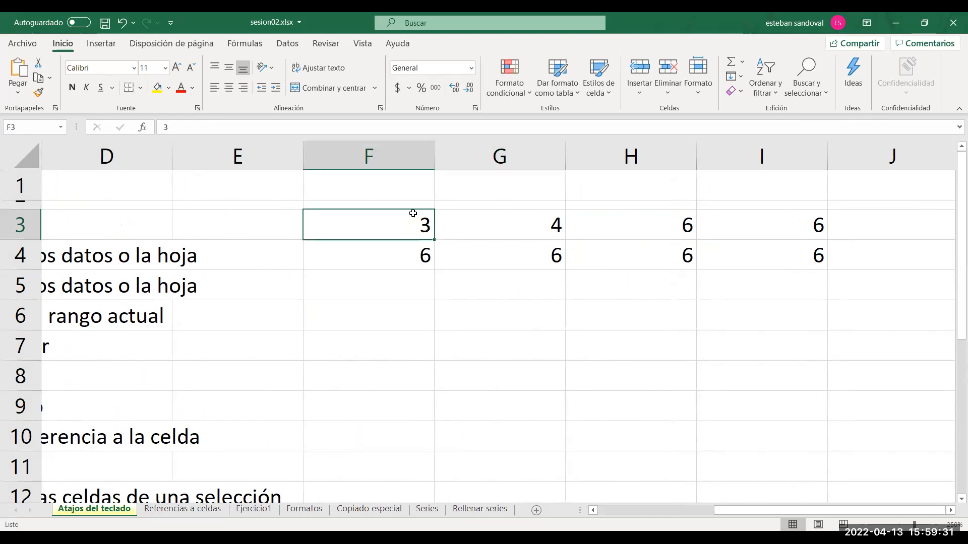
key(alt+Tab)
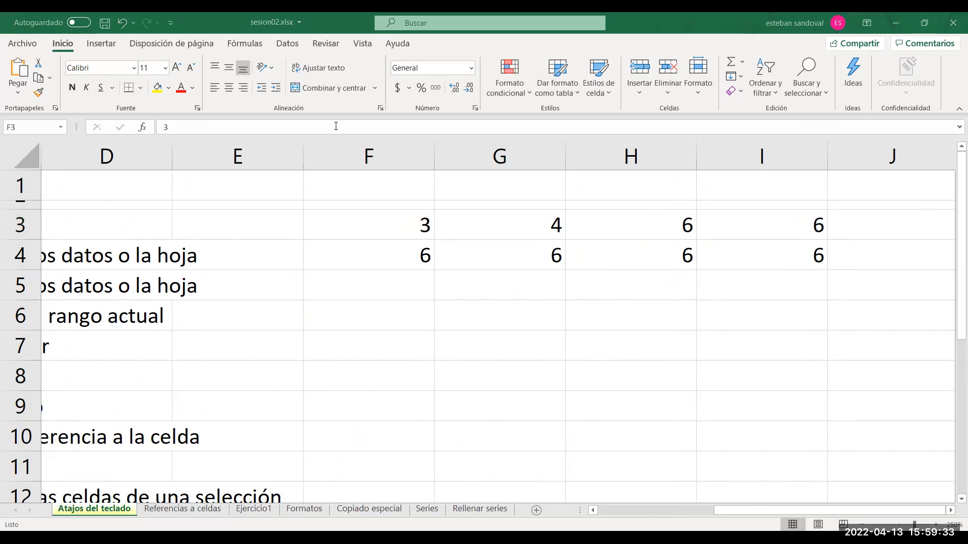
click(390, 224)
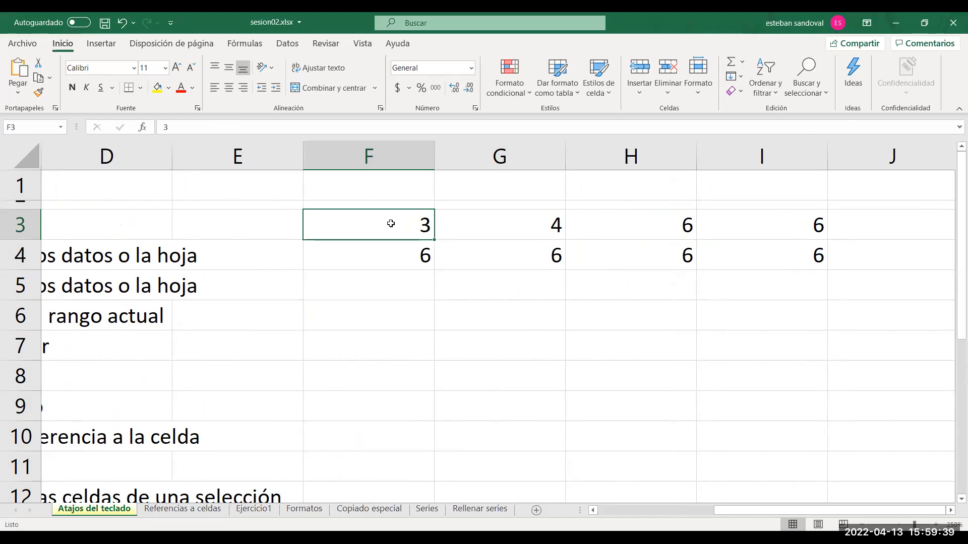
key(ctrl+a)
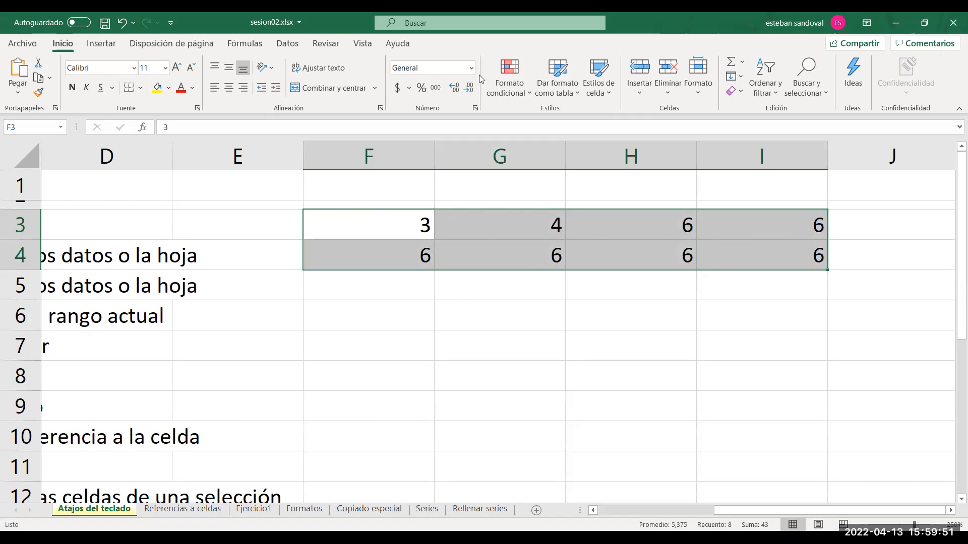
Enter 9 in cell J3 and select the extended current region F3:J4 from cell F3.
key(alt+Tab)
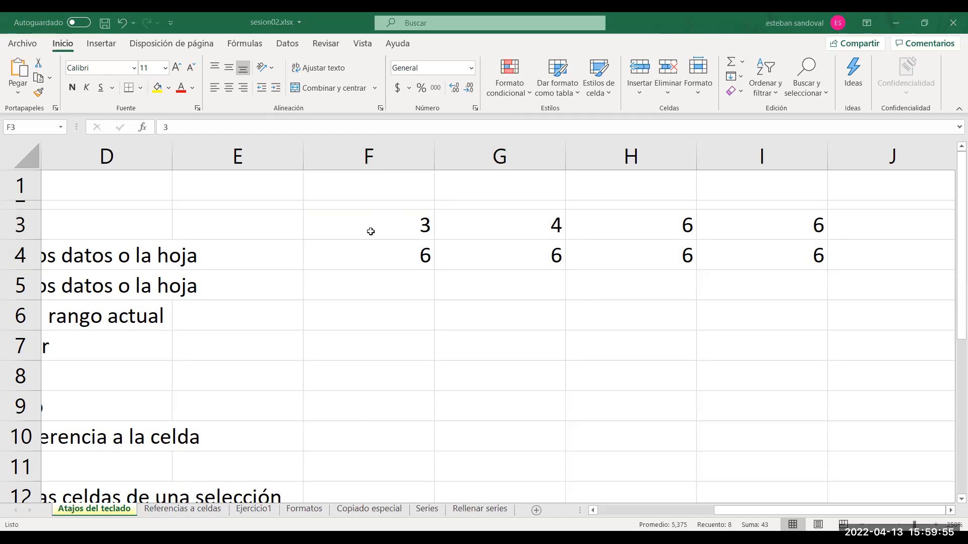
key(alt+Tab)
click(886, 219)
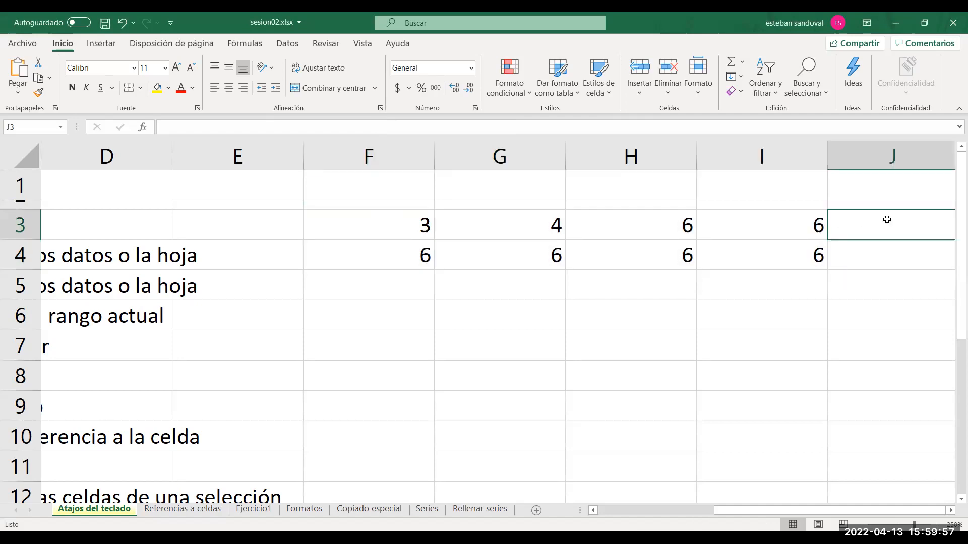
text(9)
click(407, 249)
click(295, 230)
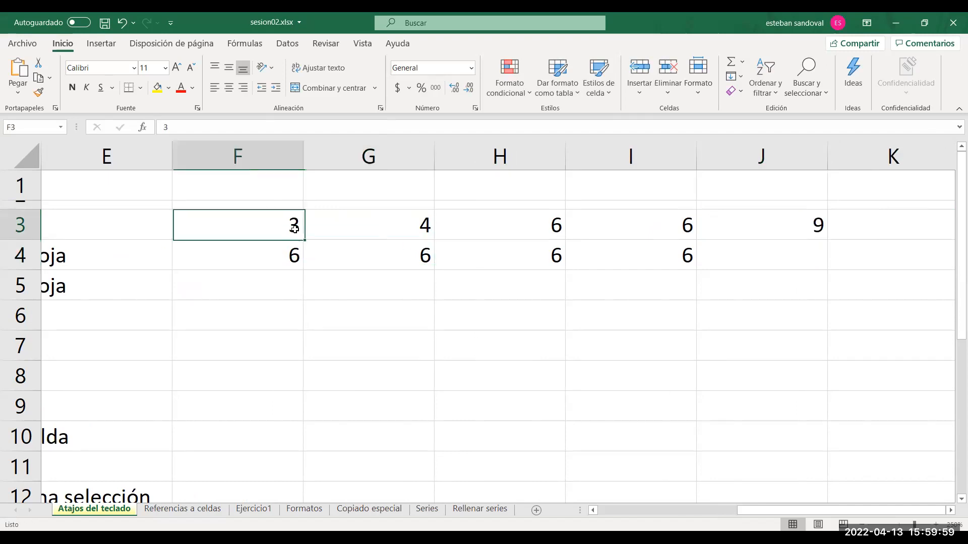
key(ctrl+a)
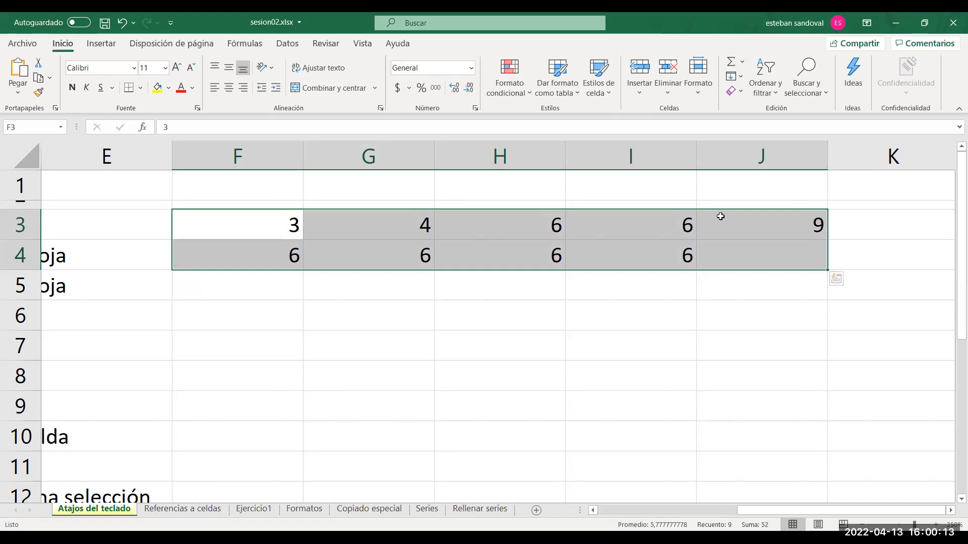
Select F3:I4 together with the separate cell J3, and remove H4 from the selection.
key(ctrl+q)
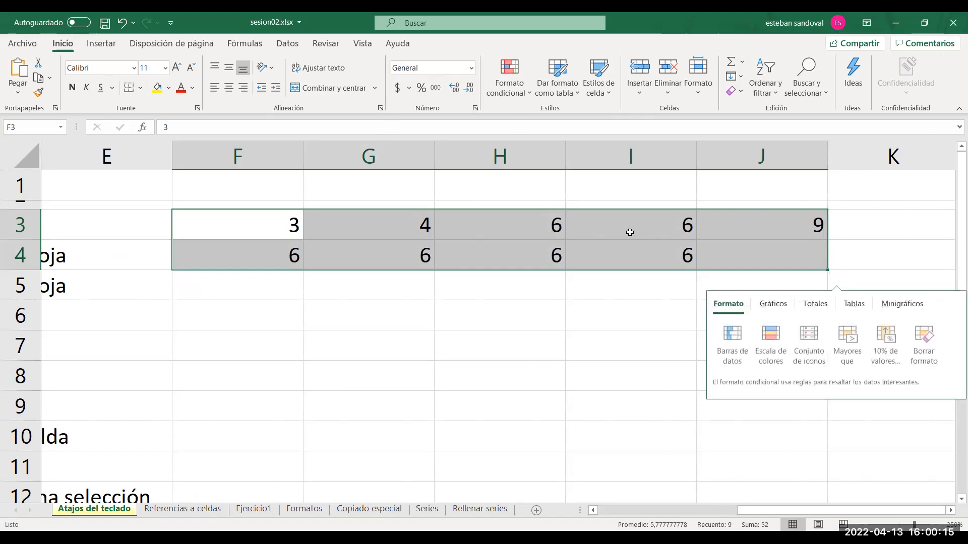
drag(299, 227, 663, 248)
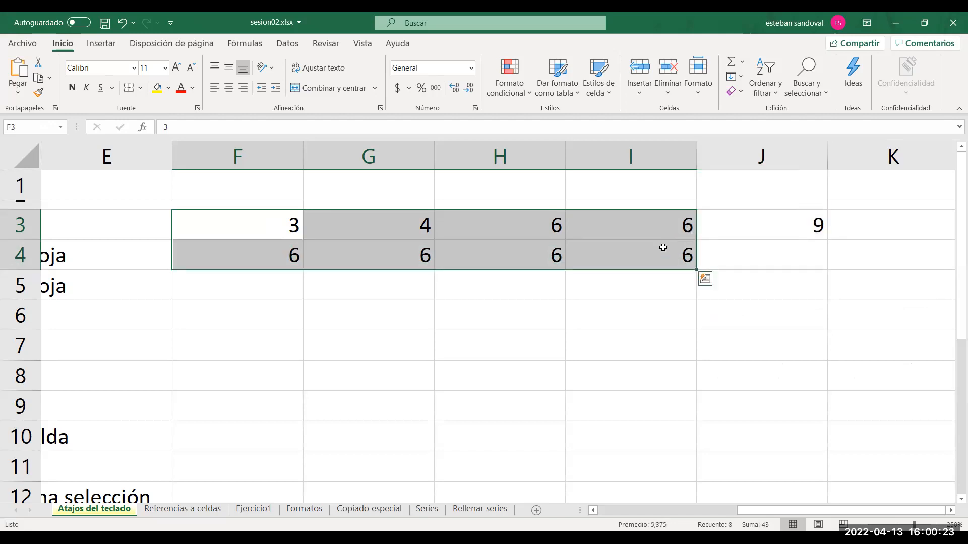
ctrl+click(731, 223)
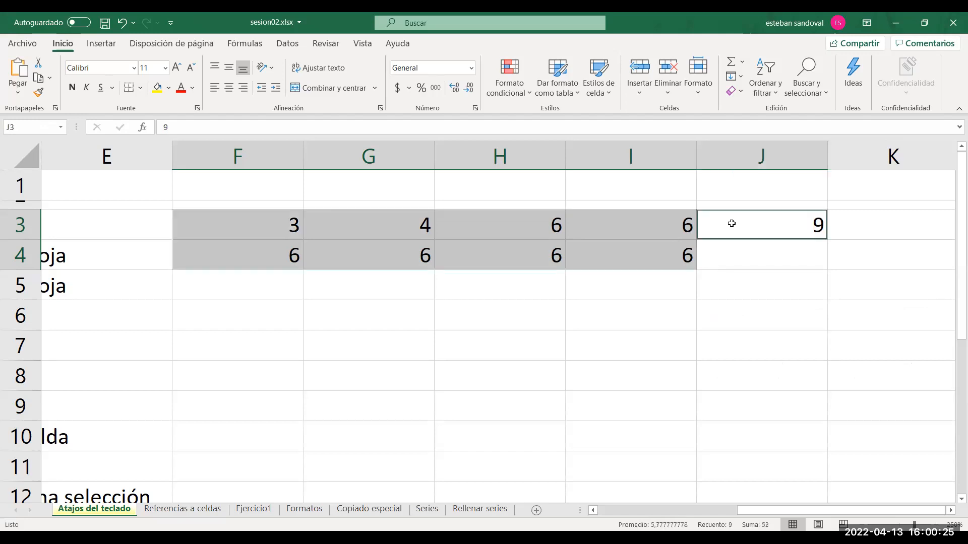
ctrl+click(542, 255)
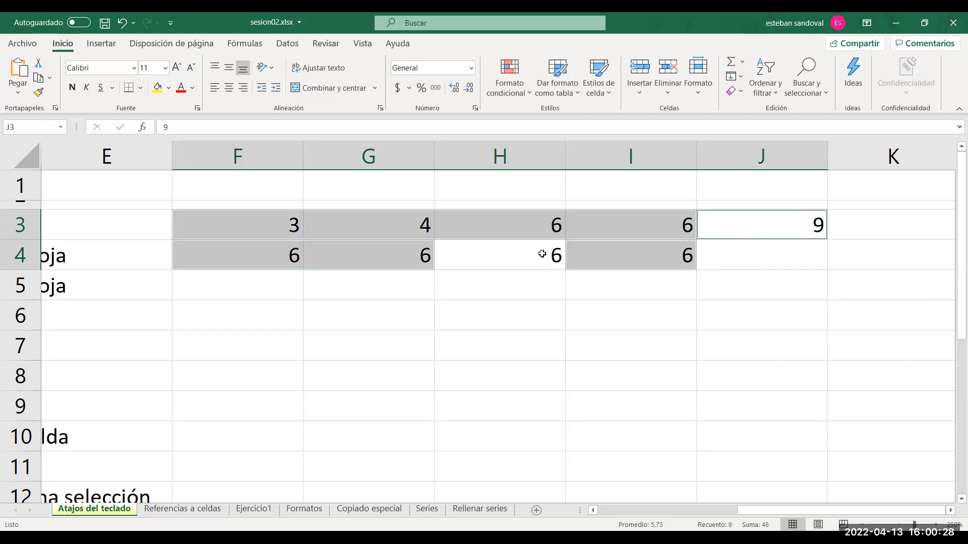
Remove I4 from the multi-cell selection, add H4 back, and add I4 back so that F3:J3 and F4:I4 are selected.
ctrl+click(585, 264)
ctrl+click(533, 262)
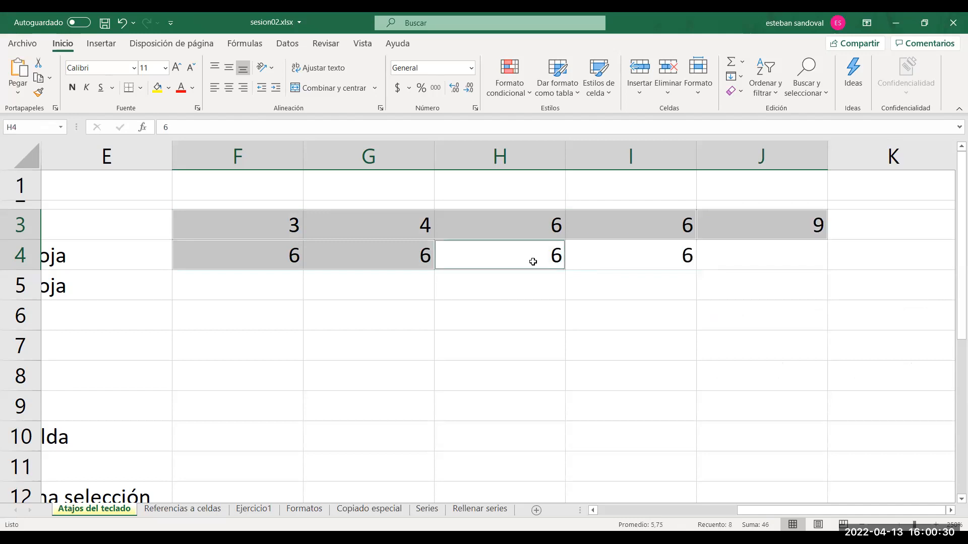
ctrl+click(602, 262)
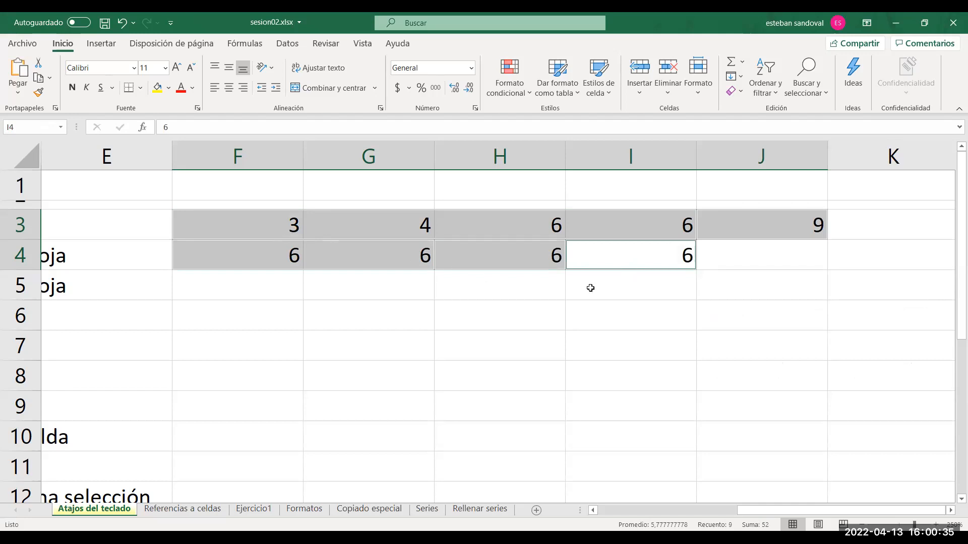
Clear the multi-cell selection and select the current region F3:J4, starting from cell F3.
click(568, 317)
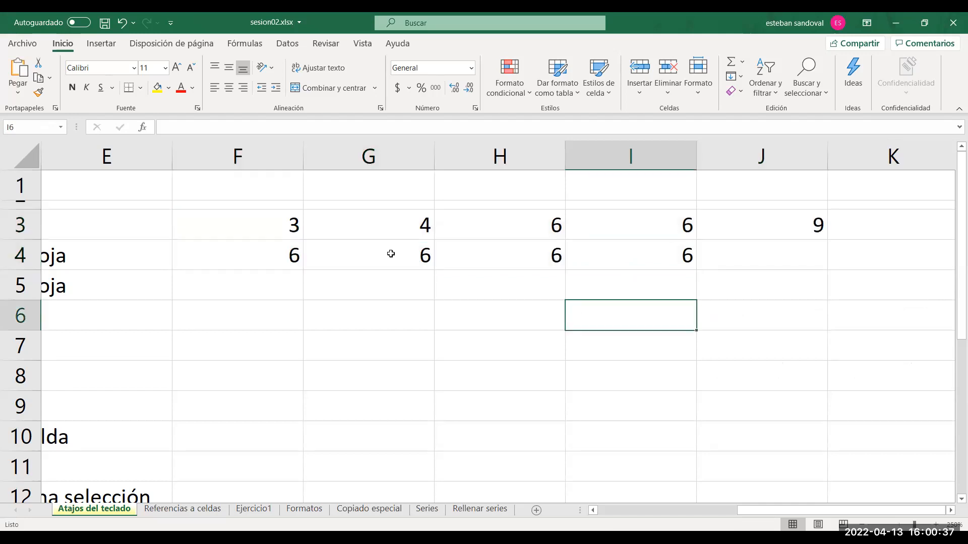
click(291, 226)
key(ctrl+e)
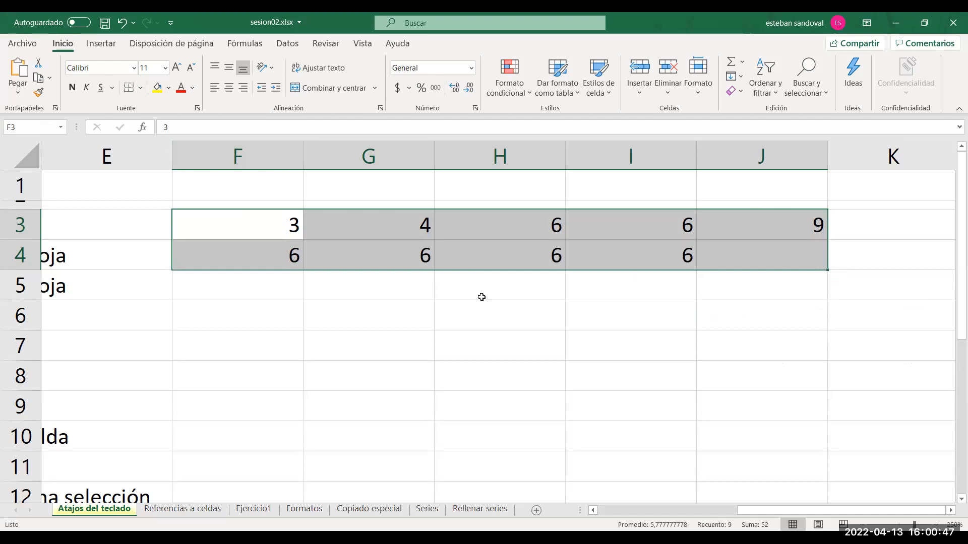
Return to column A and manually select the whole shortcut list, range B3:C16.
click(375, 313)
key(Left)
key(Left)
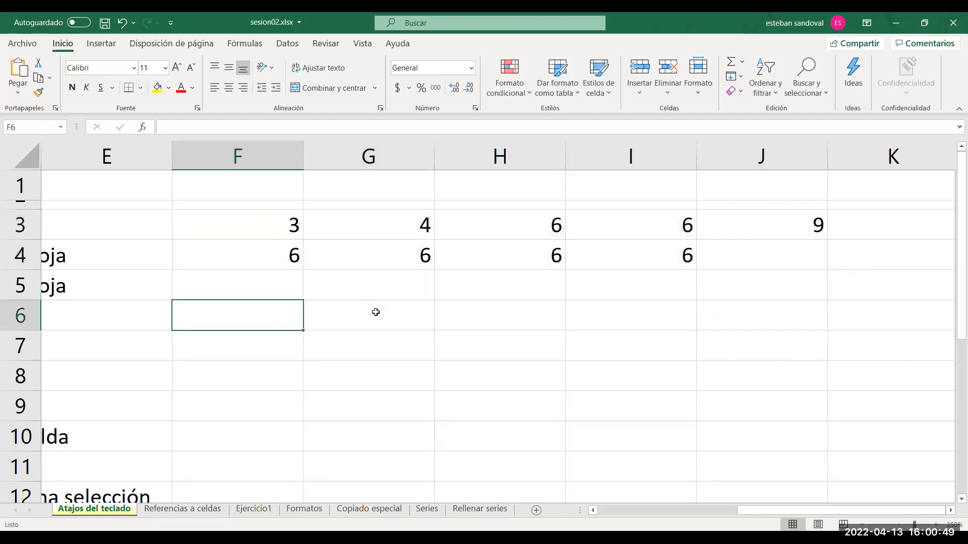
key(Home)
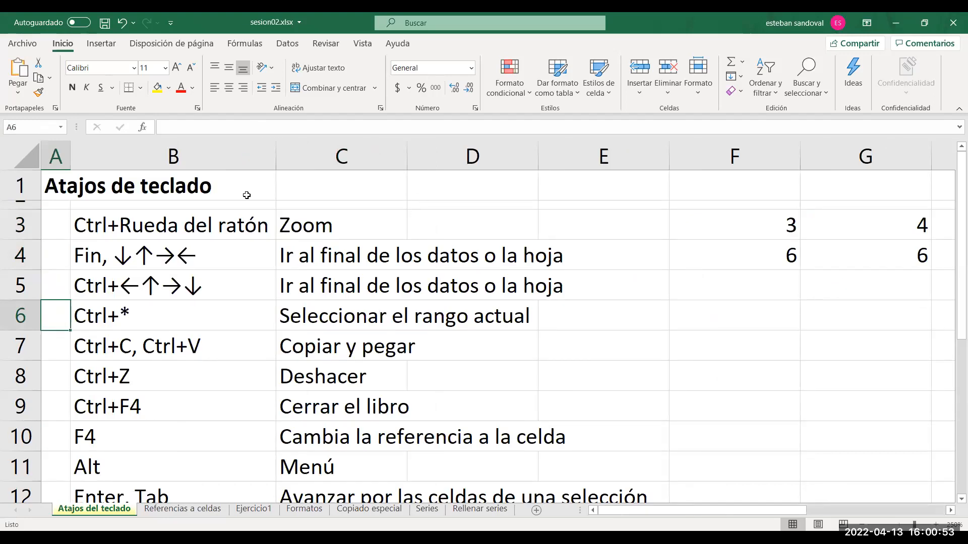
click(116, 221)
drag(115, 220, 328, 499)
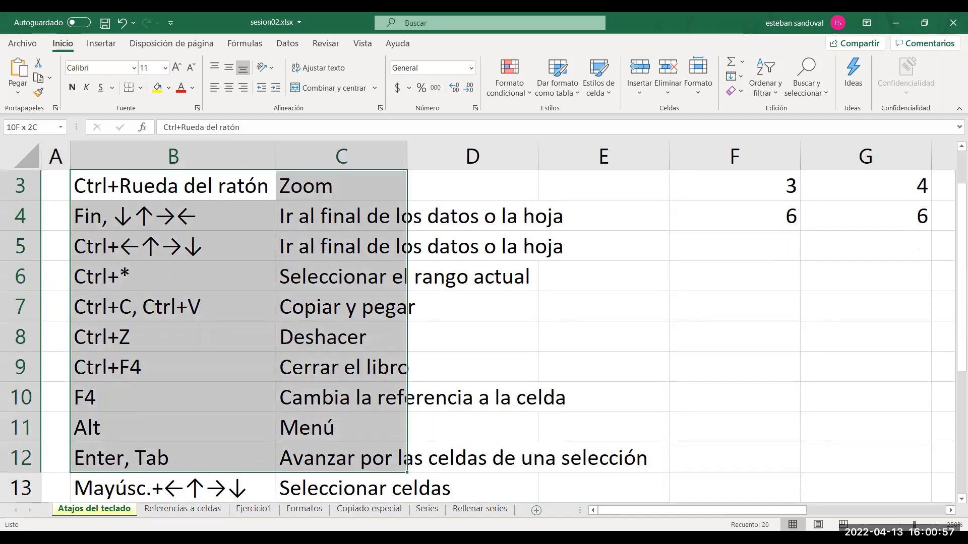
drag(318, 427, 318, 431)
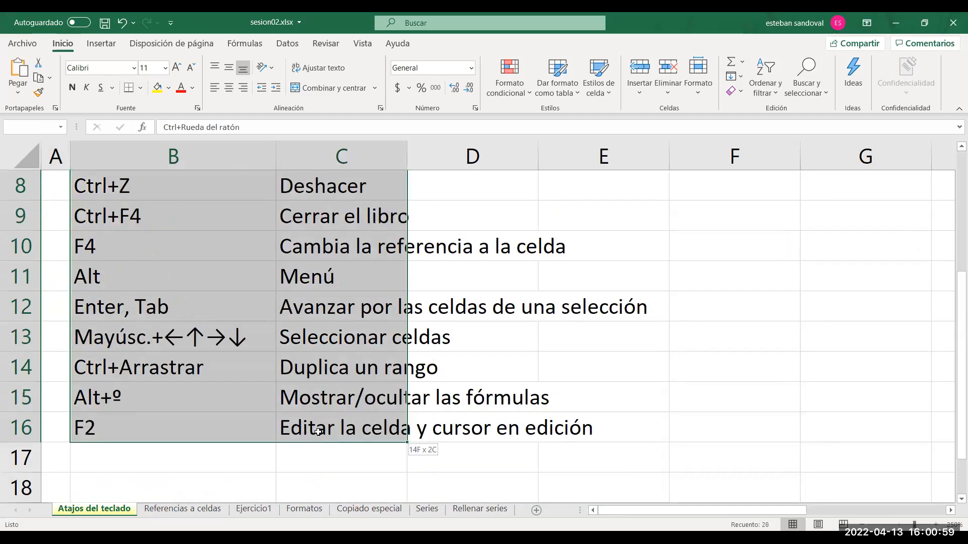
Deselect the list and select it again as the current region, starting from the Menú entry in C11.
click(491, 360)
click(302, 269)
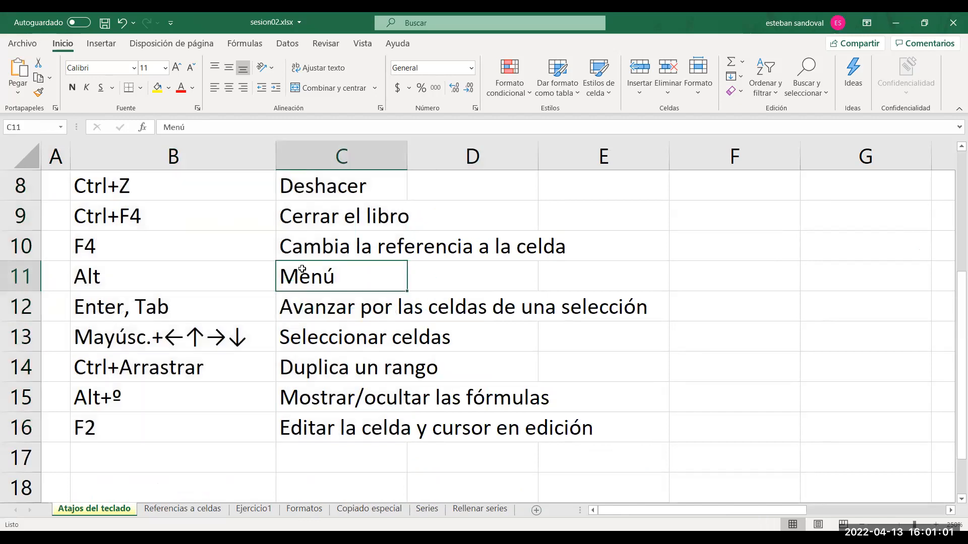
key(ctrl+shift+8)
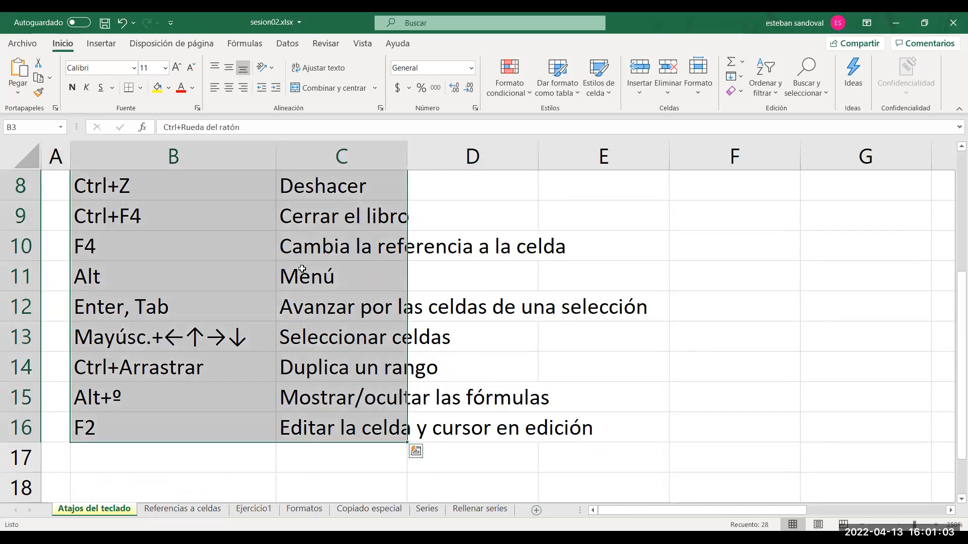
Look through the shortcut list in column B from top to bottom and go to the Copiar y pegar entry in row 7.
click(215, 241)
key(Up)
key(Up)
key(Up)
key(Up)
key(Up)
key(Up)
key(Up)
key(Up)
key(Up)
key(Down)
key(Down)
key(Down)
key(Down)
key(Down)
key(Down)
key(Down)
key(Down)
key(Down)
key(Down)
key(Down)
key(Down)
key(Down)
key(Down)
key(Down)
key(Down)
key(Down)
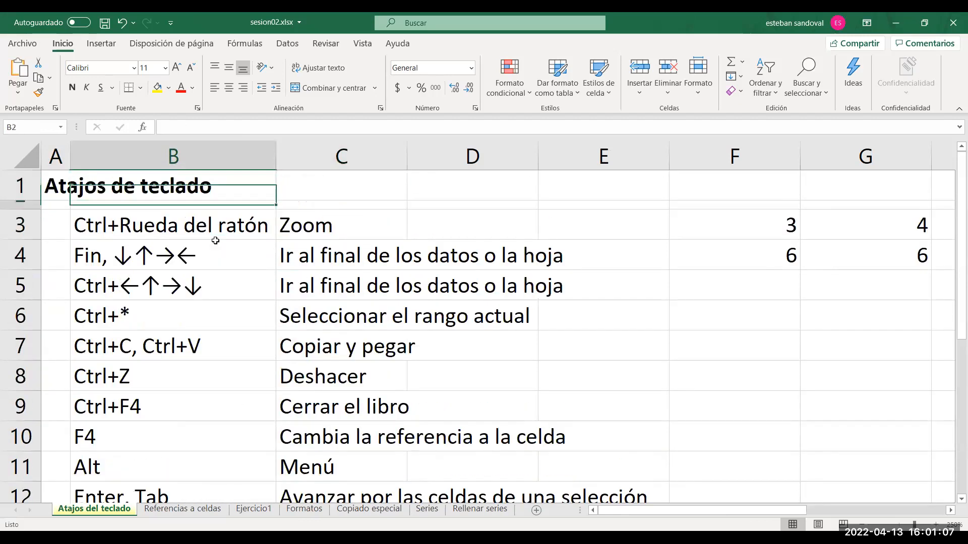
key(Up)
key(Up)
key(Up)
key(Up)
key(Up)
key(Up)
key(Up)
key(Up)
key(Up)
key(Up)
key(Up)
key(Up)
key(Up)
key(Up)
key(Up)
key(Up)
key(Up)
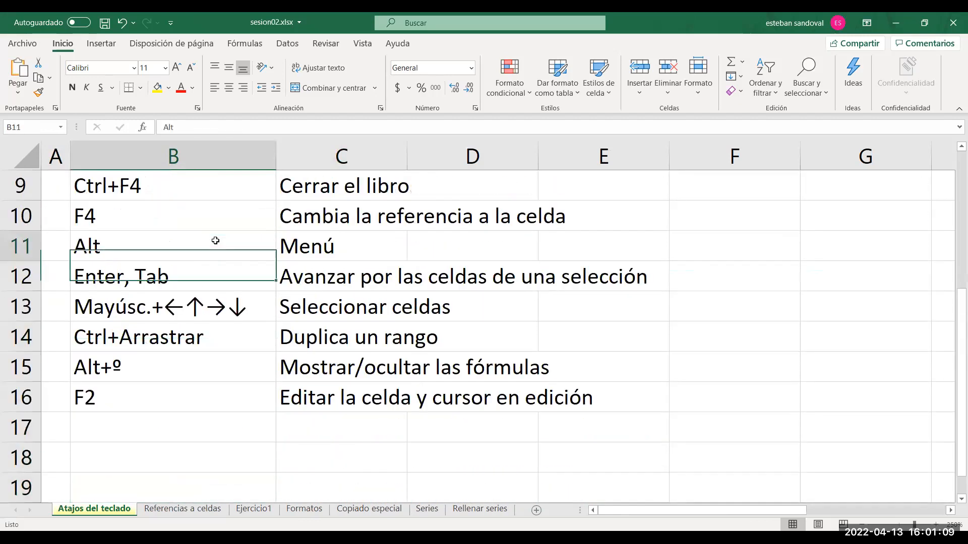
key(Down)
key(Down)
key(Down)
key(Down)
key(Down)
key(Down)
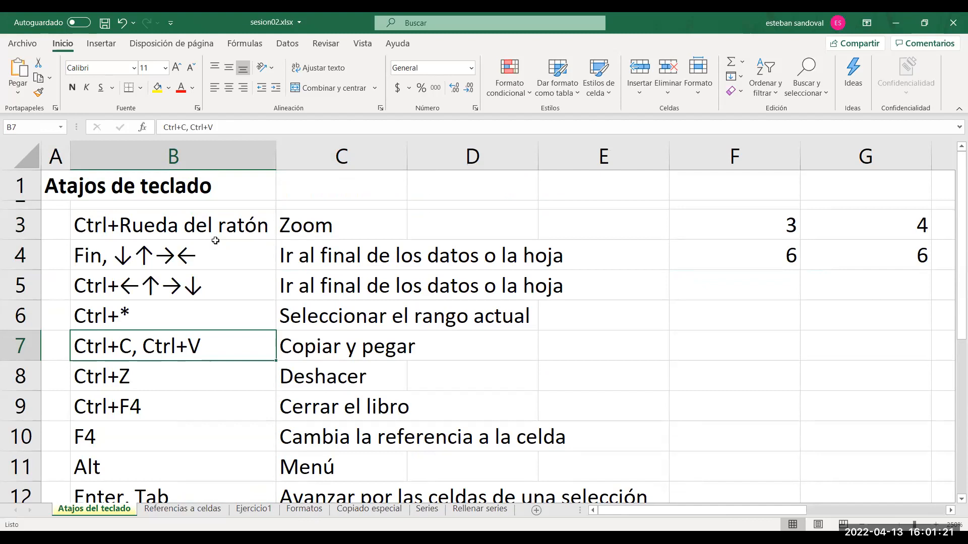
key(alt+Tab)
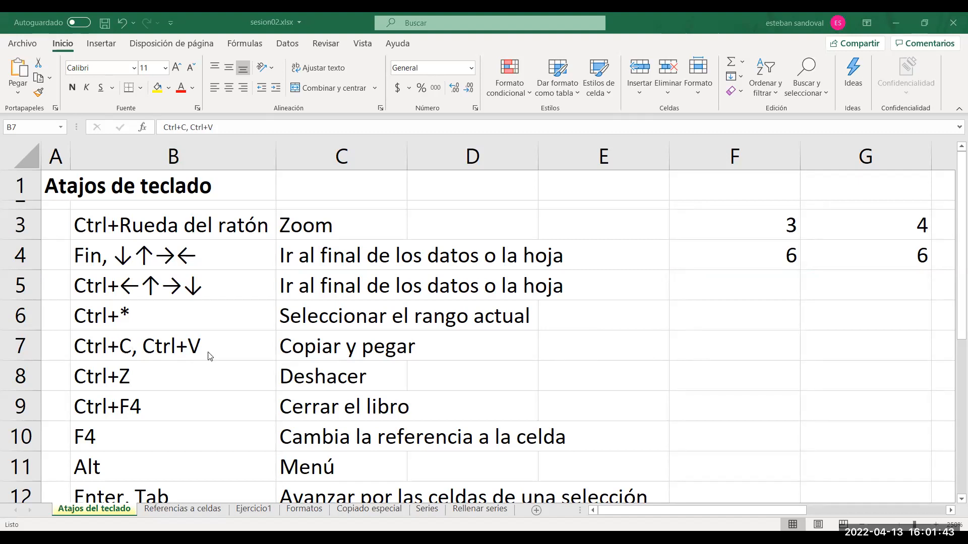
click(315, 352)
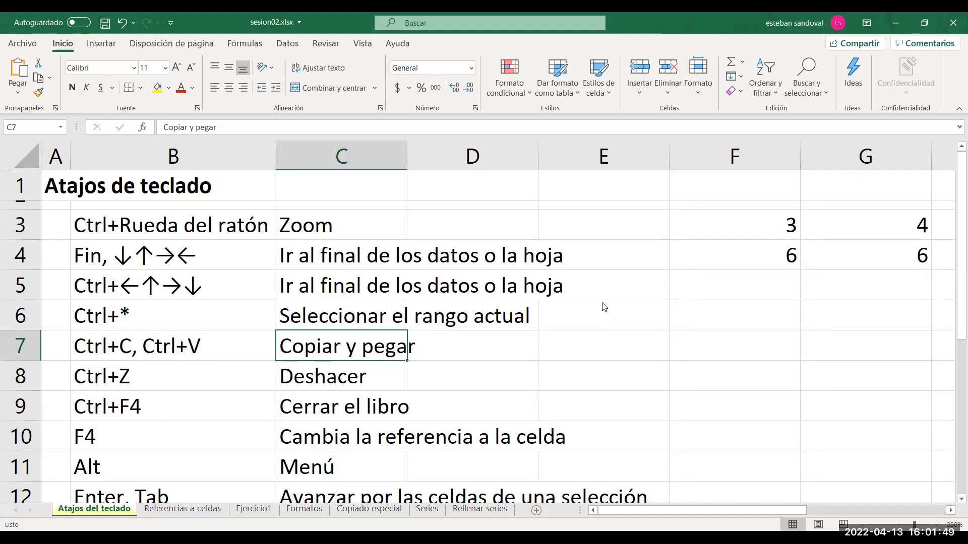
Copy the value in cell F3 and paste it into cell F7.
click(728, 231)
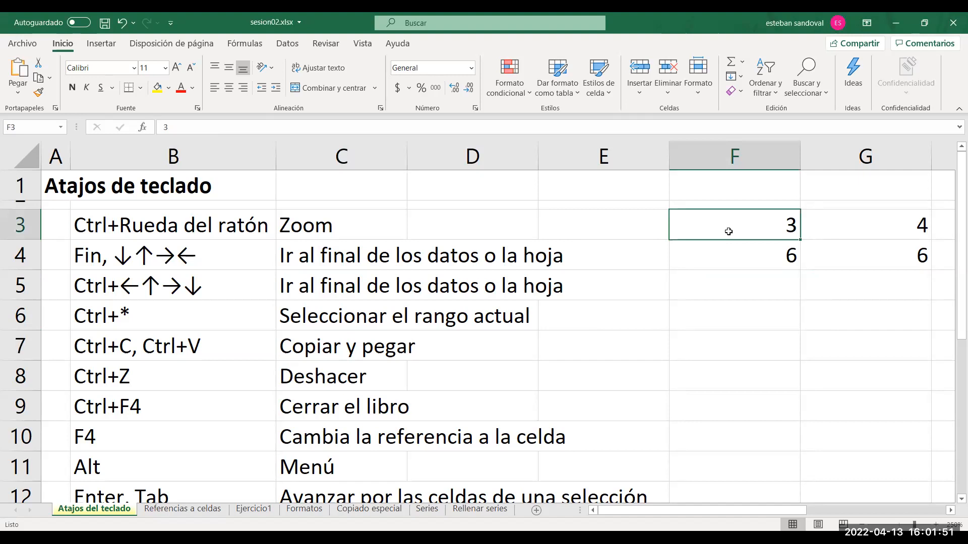
key(ctrl+c)
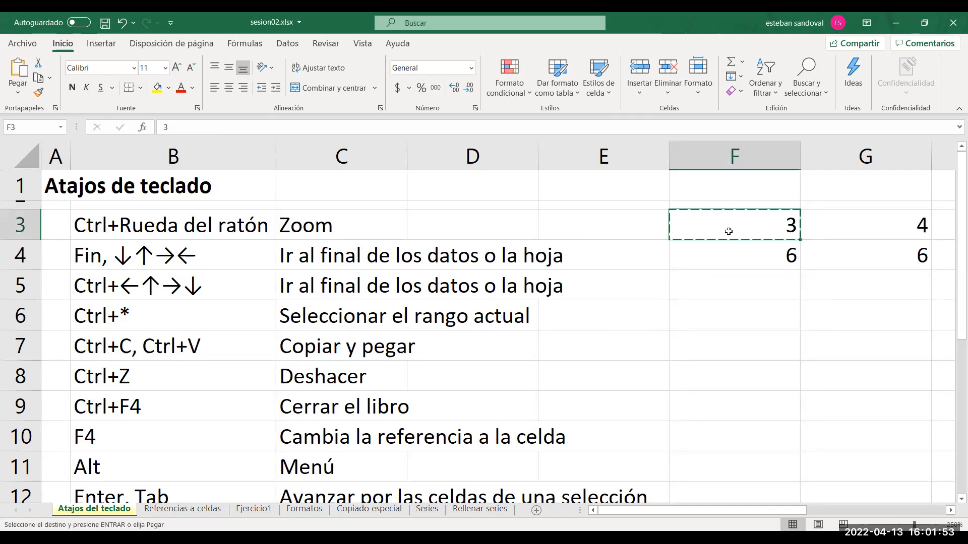
click(718, 342)
key(ctrl+v)
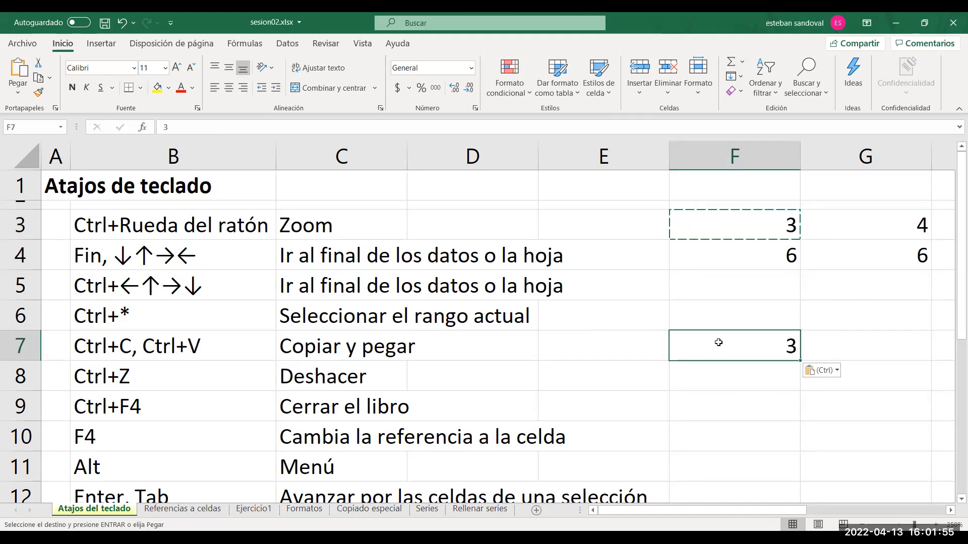
End the copy mode, clear the content of cell F7 while editing, and undo that clearing.
key(Escape)
key(BackSpace)
key(ctrl+z)
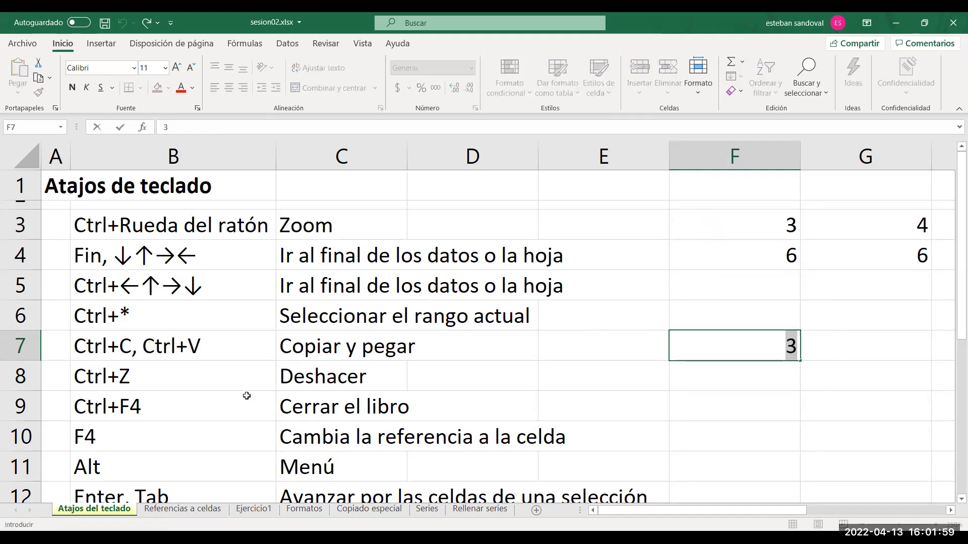
click(721, 423)
click(742, 349)
click(749, 398)
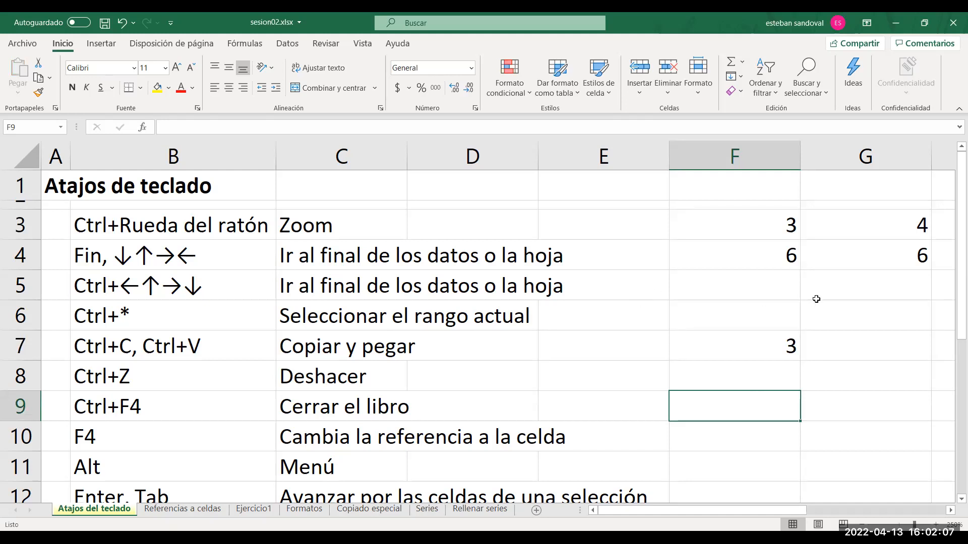
Undo the paste in F7 and all the earlier number entries in F3:J4, and end the copy mode.
key(ctrl+z)
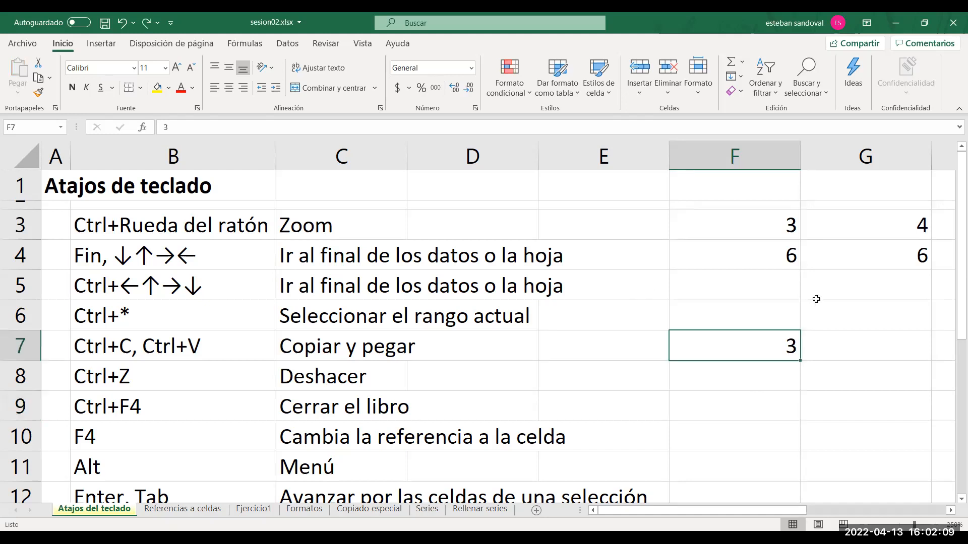
key(ctrl+z)
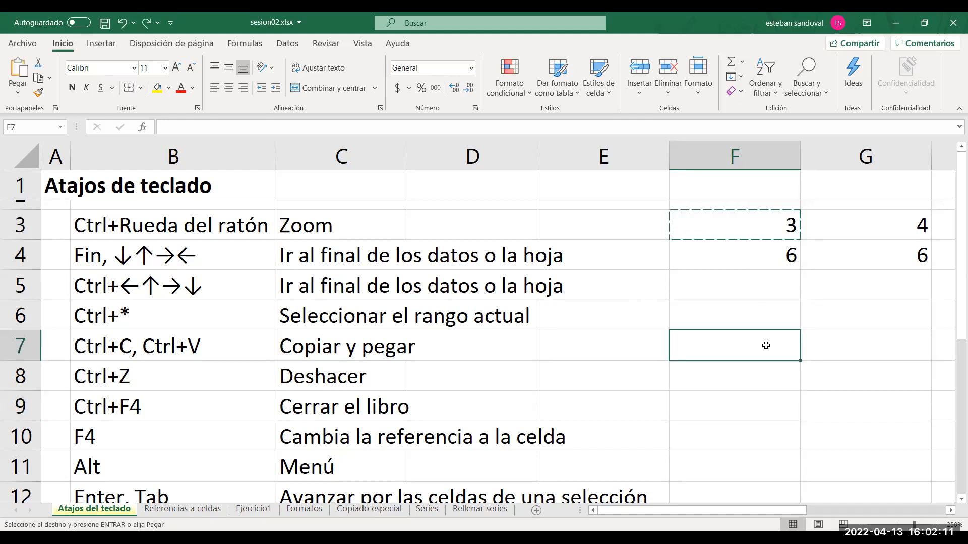
key(ctrl+z)
key(ctrl+z)
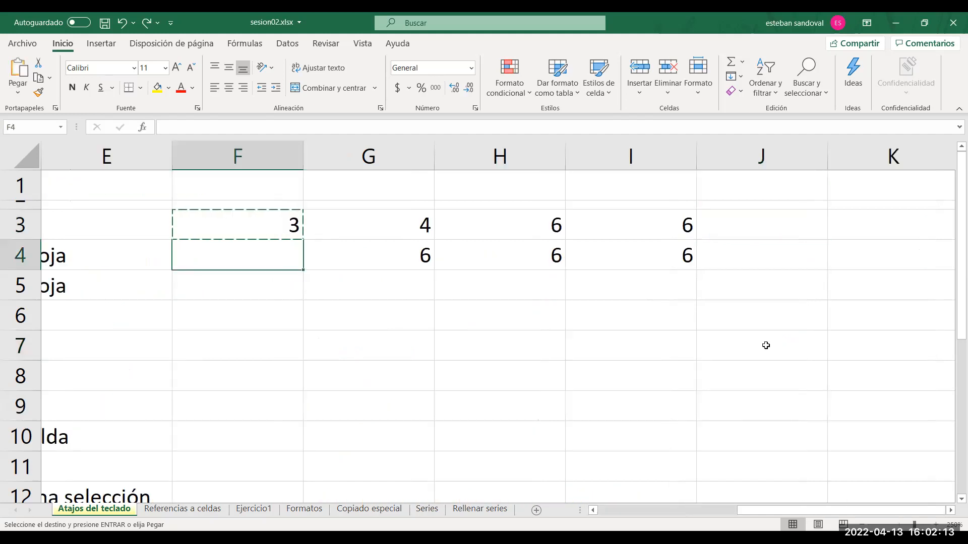
key(ctrl+z)
key(ctrl+z)
key(ctrl+z)
key(ctrl+z)
key(ctrl+z)
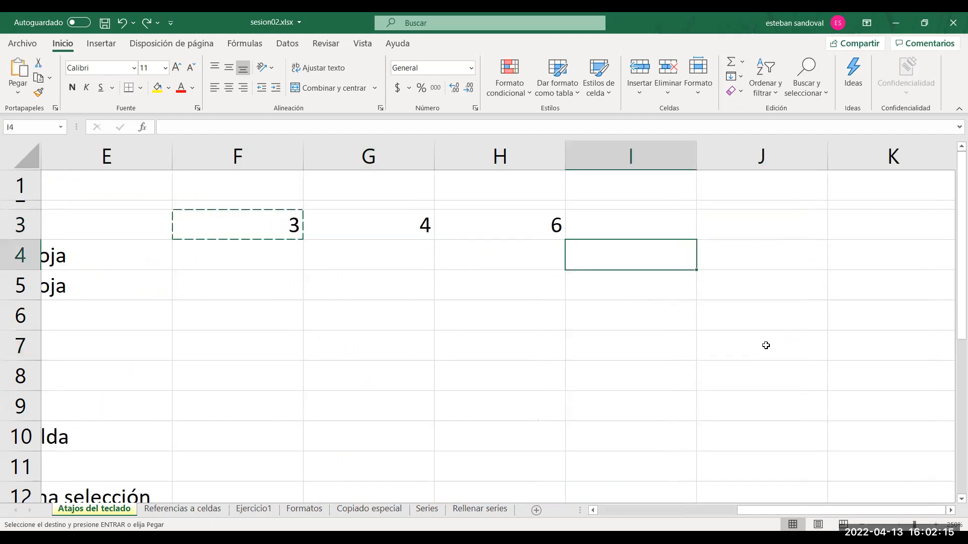
key(ctrl+z)
key(ctrl+z)
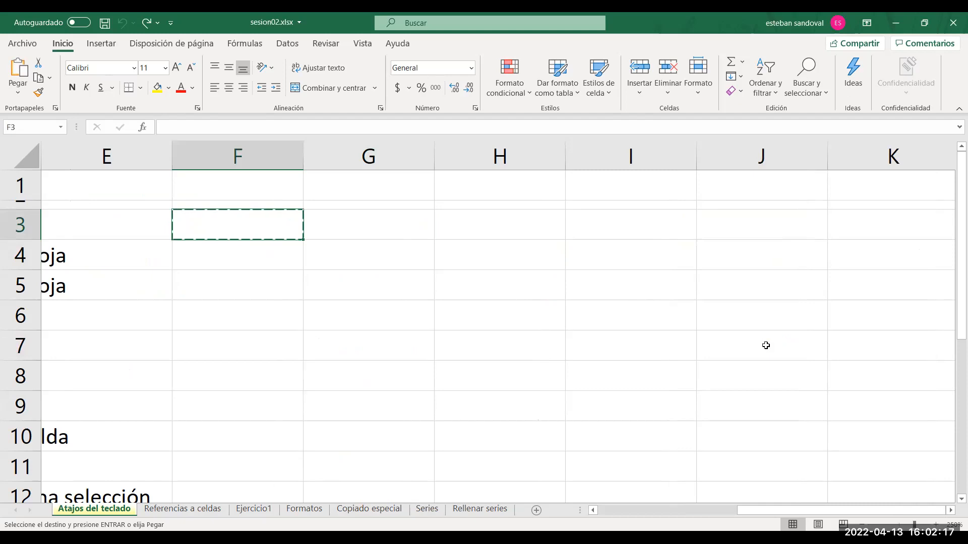
click(621, 510)
click(585, 400)
key(Escape)
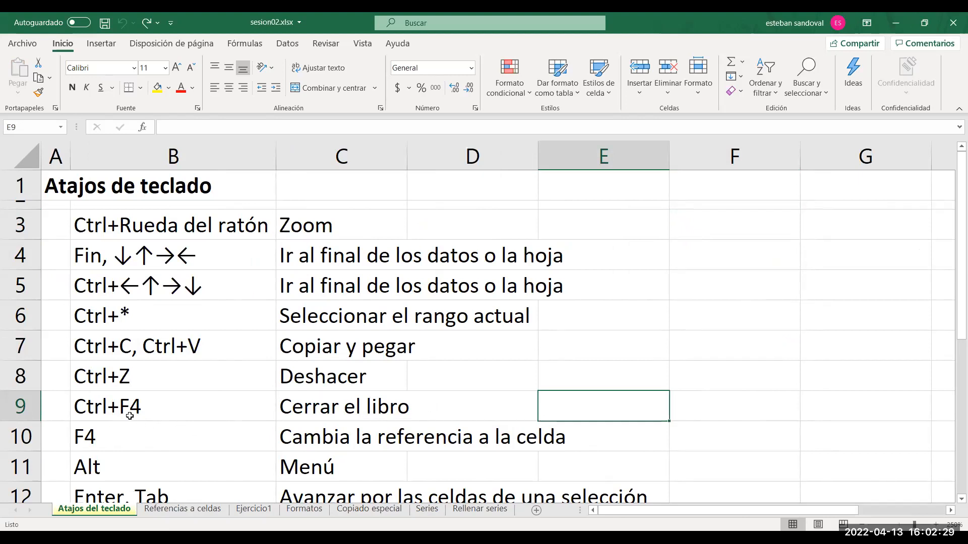
Enter a formula in cell F5 that references cell D7 (=D7).
click(130, 441)
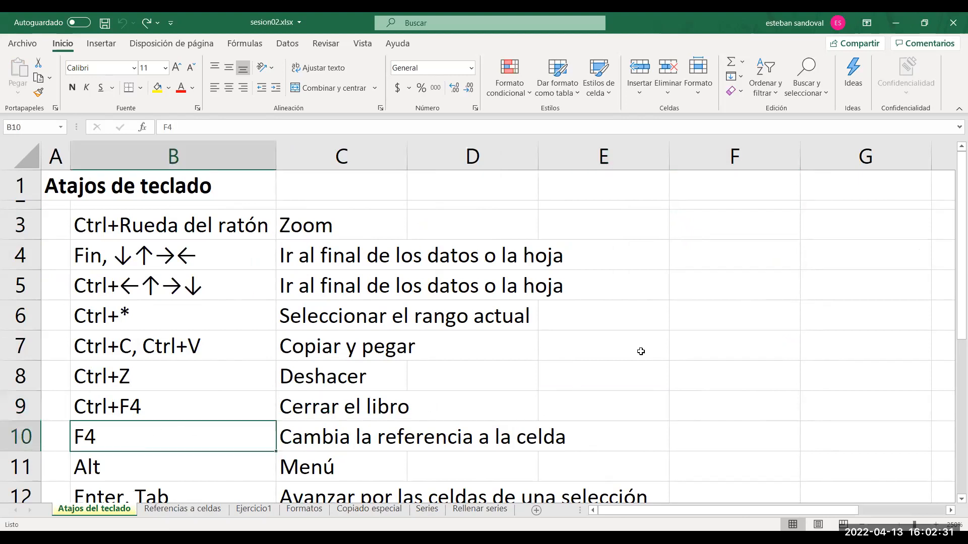
click(706, 291)
text(=)
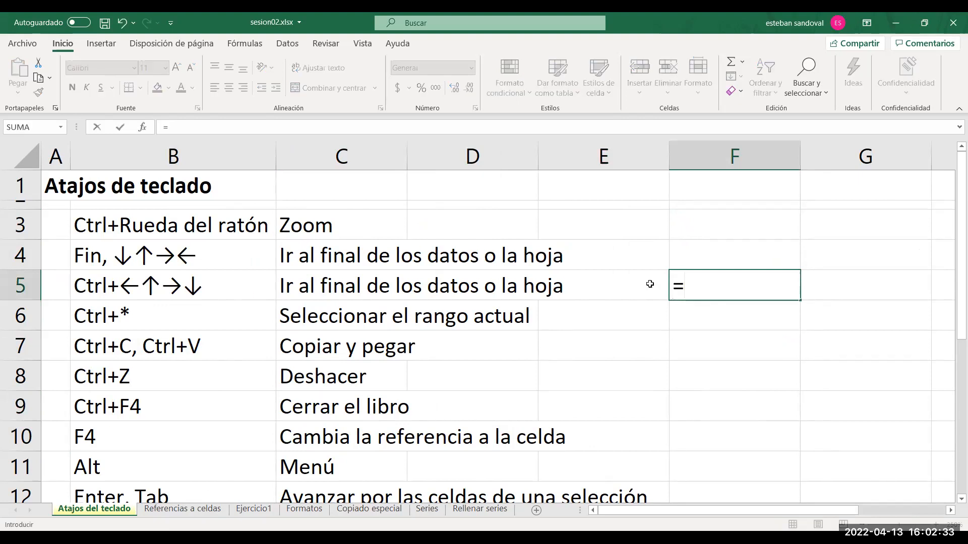
click(448, 335)
key(Return)
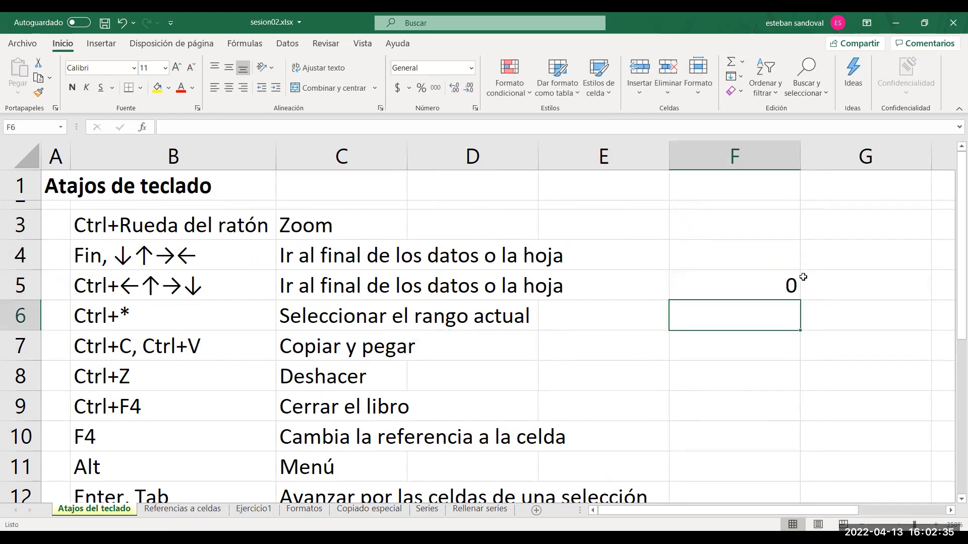
Open the formula in cell F5 to examine which cell it references, and leave it without editing.
click(748, 287)
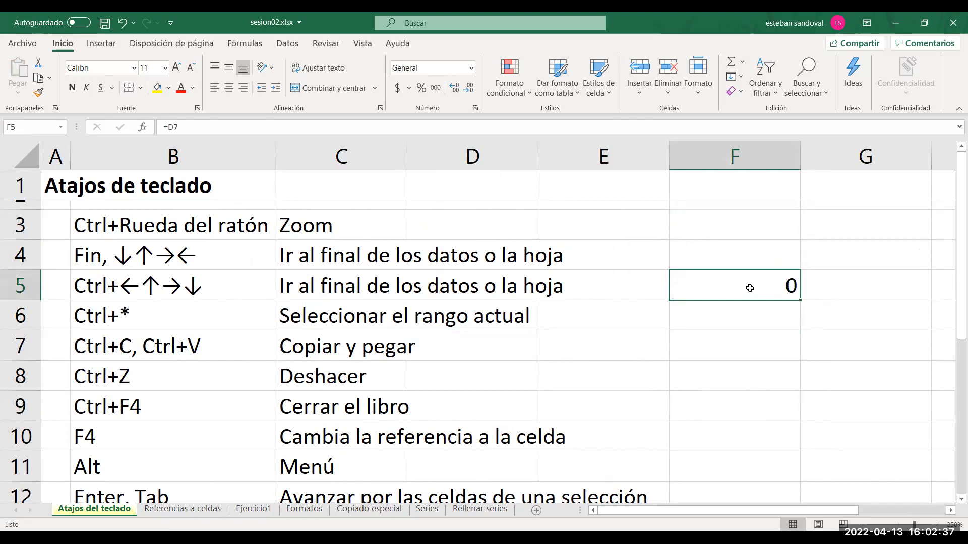
double_click(749, 288)
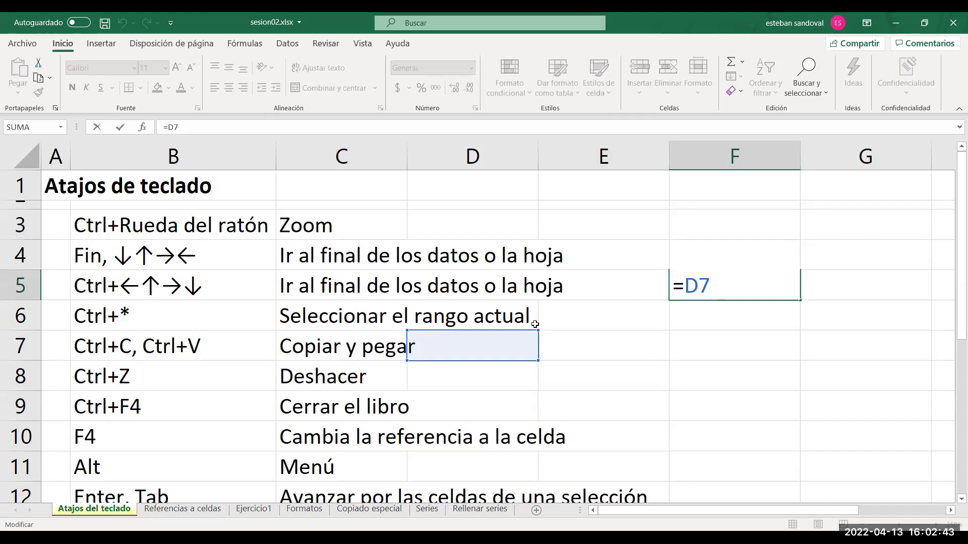
key(Escape)
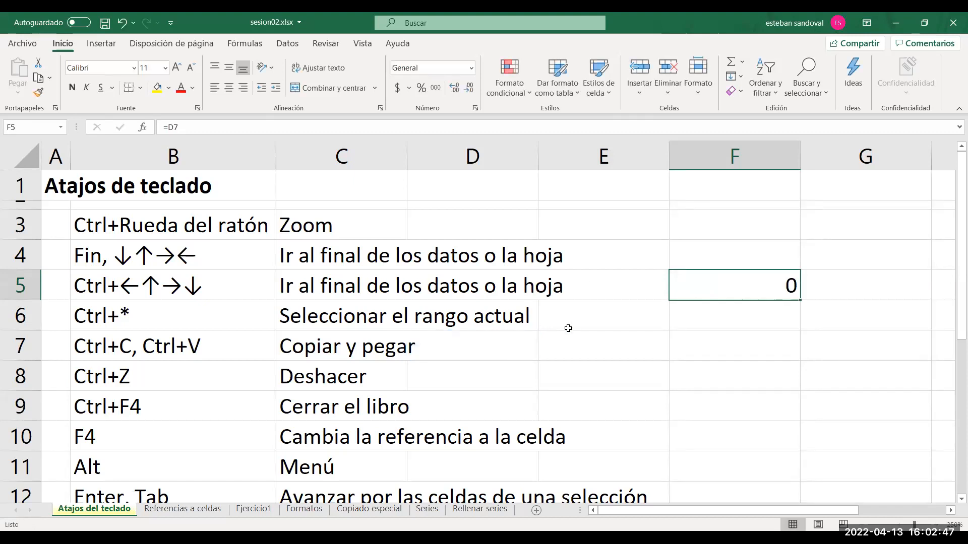
Edit the formula in F5, cycle its D7 reference repeatedly through the absolute, mixed and relative forms, and confirm the formula.
double_click(709, 284)
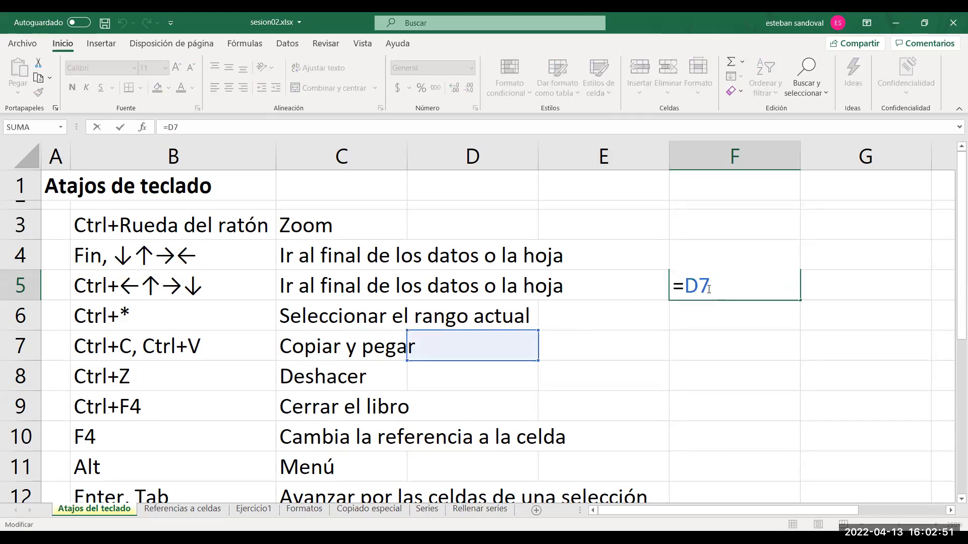
key(F4)
key(F4)
key(F4)
key(F4)
key(F4)
key(F4)
key(F4)
key(F4)
key(F4)
key(F4)
key(F4)
key(F4)
key(F4)
key(F4)
key(F4)
key(F4)
key(F4)
key(F4)
key(F4)
key(F4)
key(F4)
key(F4)
key(F4)
key(F4)
key(F4)
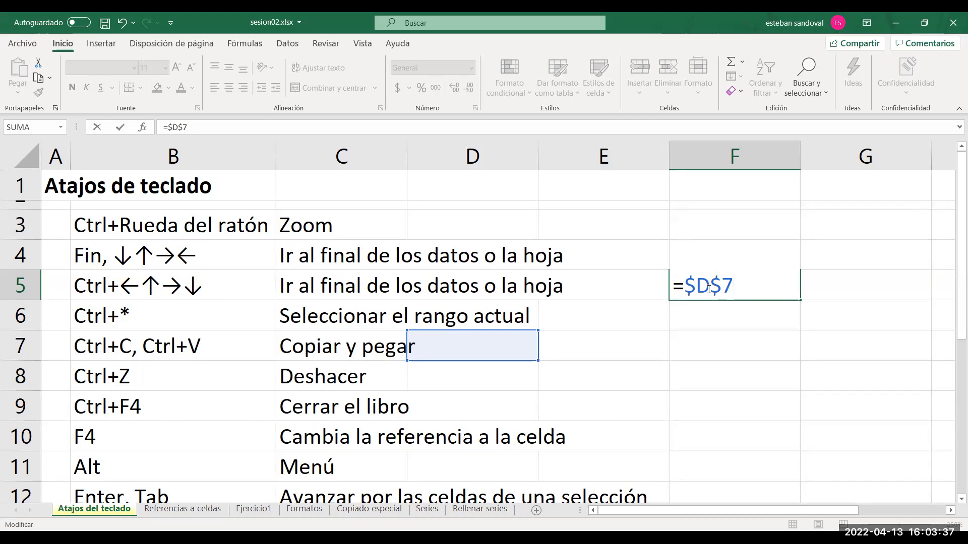
key(F4)
key(F4)
key(F4)
key(F4)
key(F4)
key(F4)
key(Return)
key(Left)
key(Left)
key(Left)
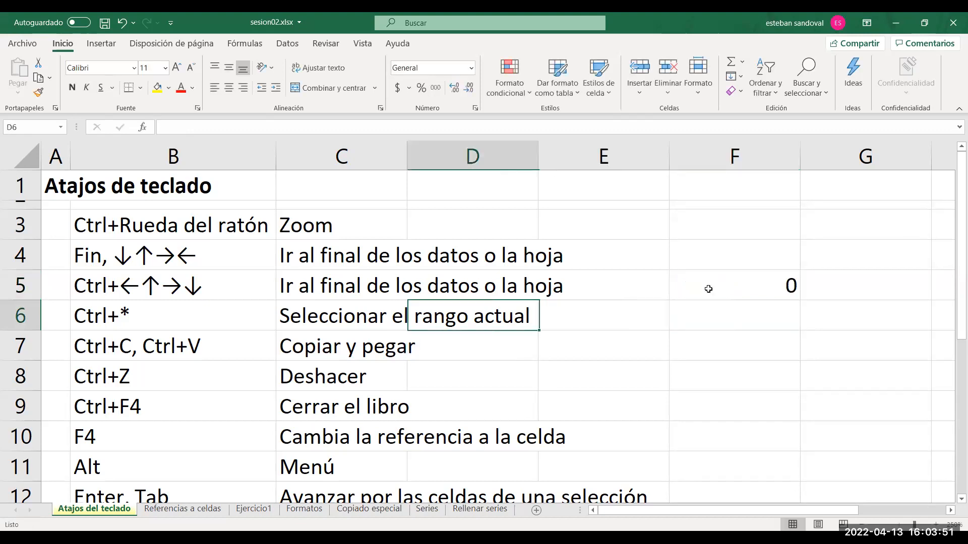
Move the active cell through rows 9 to 14 to examine the remaining keyboard shortcuts, including the ones for menus and cell selection.
key(Down)
key(Down)
key(Down)
key(Down)
key(Down)
key(Down)
key(Down)
key(Down)
key(Down)
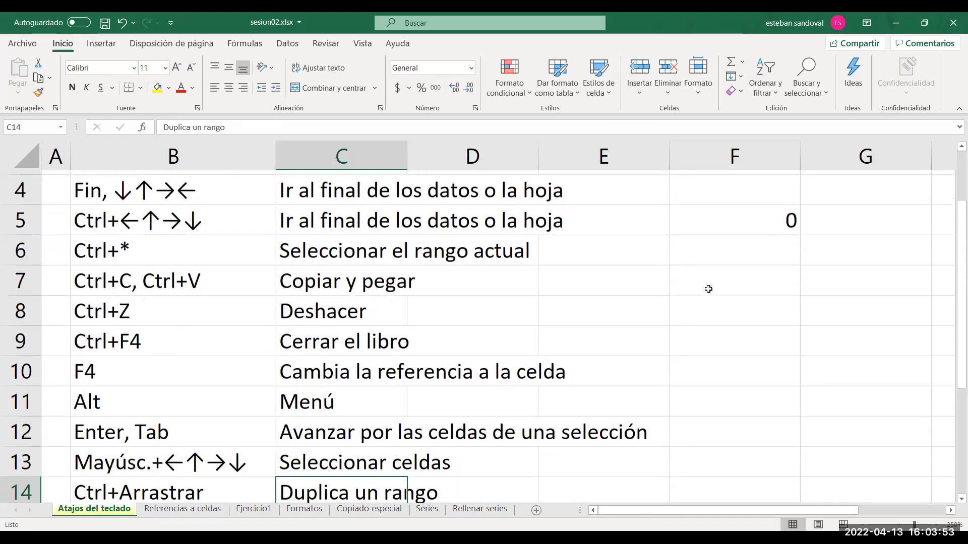
key(Up)
key(Up)
key(Right)
key(Right)
key(Right)
key(Right)
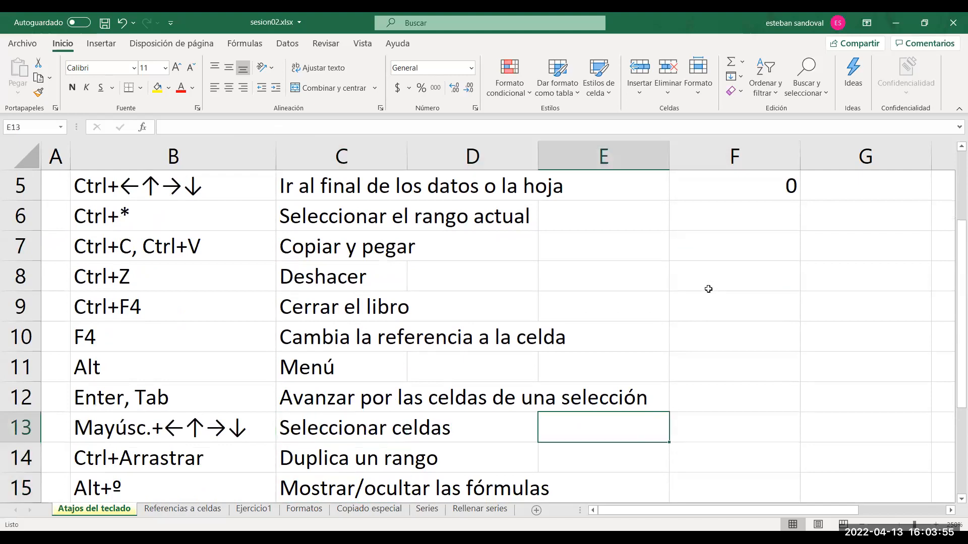
key(Up)
key(Up)
key(Up)
key(Up)
key(Left)
key(Left)
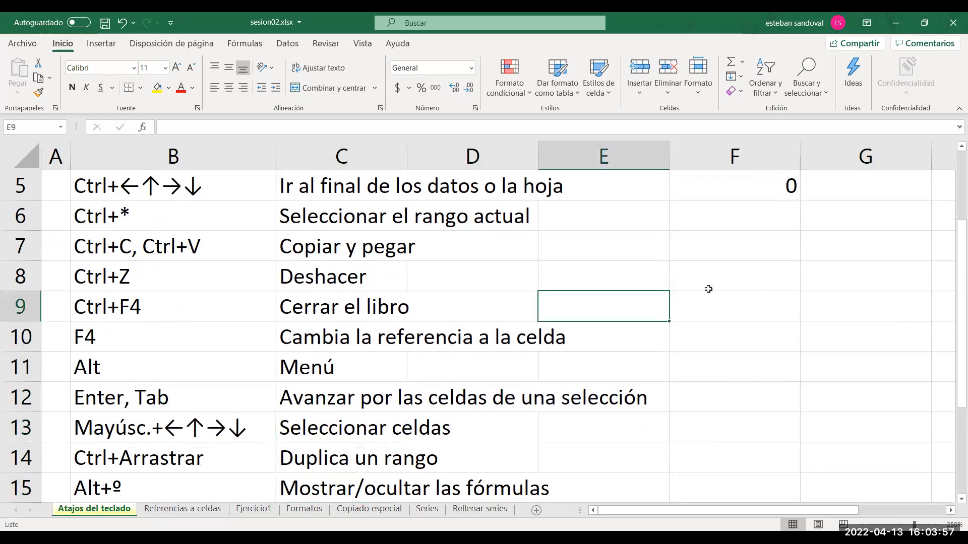
key(Down)
key(Down)
key(Down)
key(Up)
key(Up)
key(Up)
key(Left)
key(Left)
key(Down)
key(Down)
key(Down)
key(Right)
key(Right)
key(Left)
key(Down)
key(Right)
key(Up)
key(Up)
key(Up)
key(Up)
key(Up)
key(Down)
key(Down)
key(Down)
key(Down)
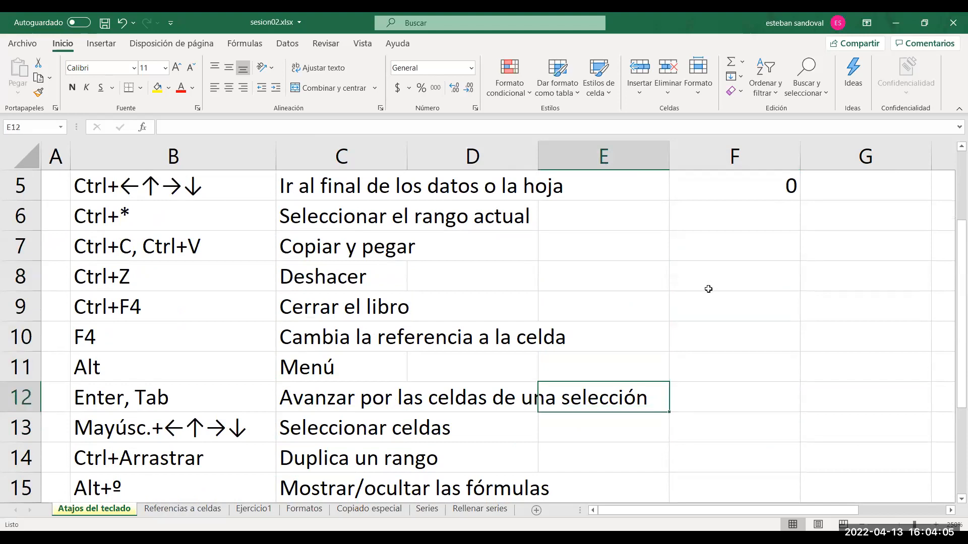
key(Down)
key(Up)
key(Up)
key(Up)
key(Down)
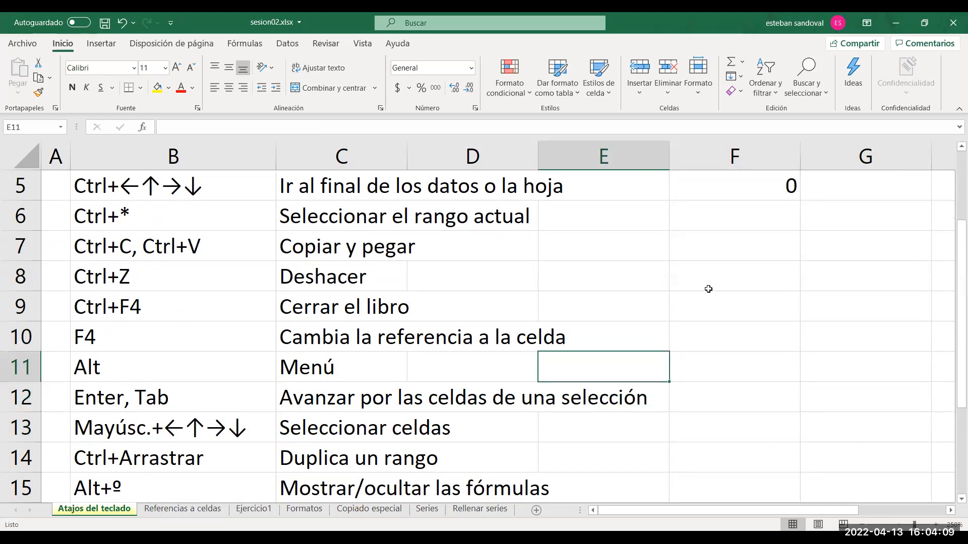
Starting from cell E3, extend the selection cell by cell to cover the range E3:F11.
key(ctrl+Up)
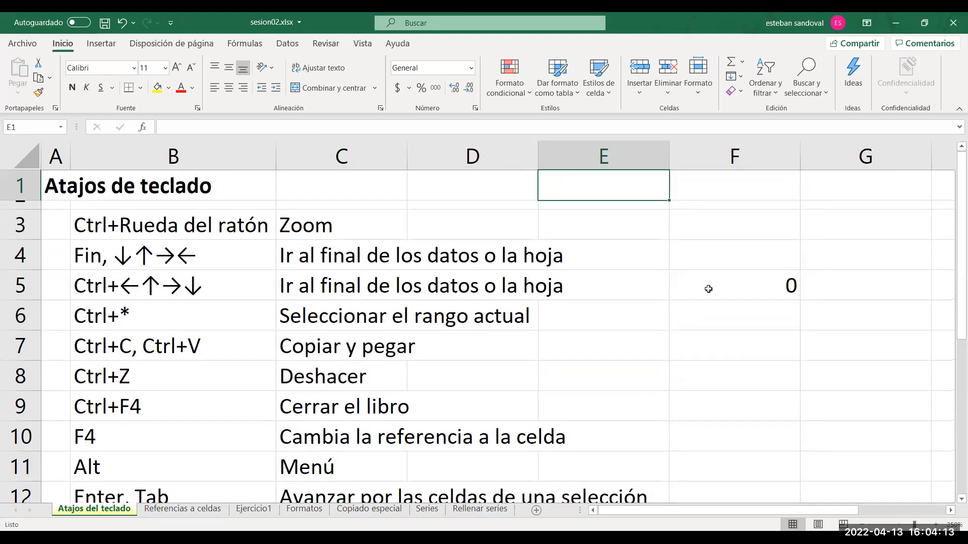
key(Down)
key(Down)
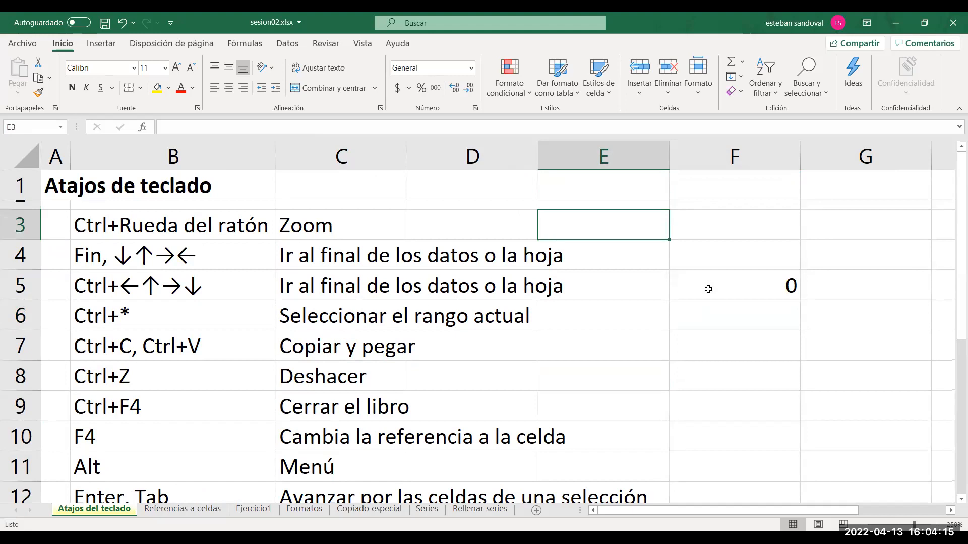
key(shift+Down)
key(shift+Down)
key(shift+Down)
key(shift+Down)
key(shift+Down)
key(shift+Down)
key(shift+Down)
key(shift+Down)
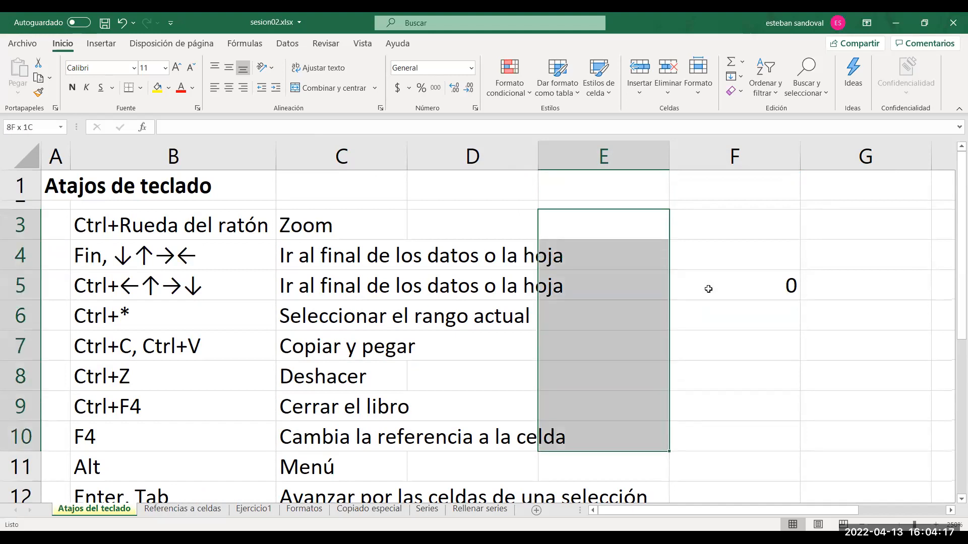
key(shift+Right)
key(shift+Right)
key(shift+Left)
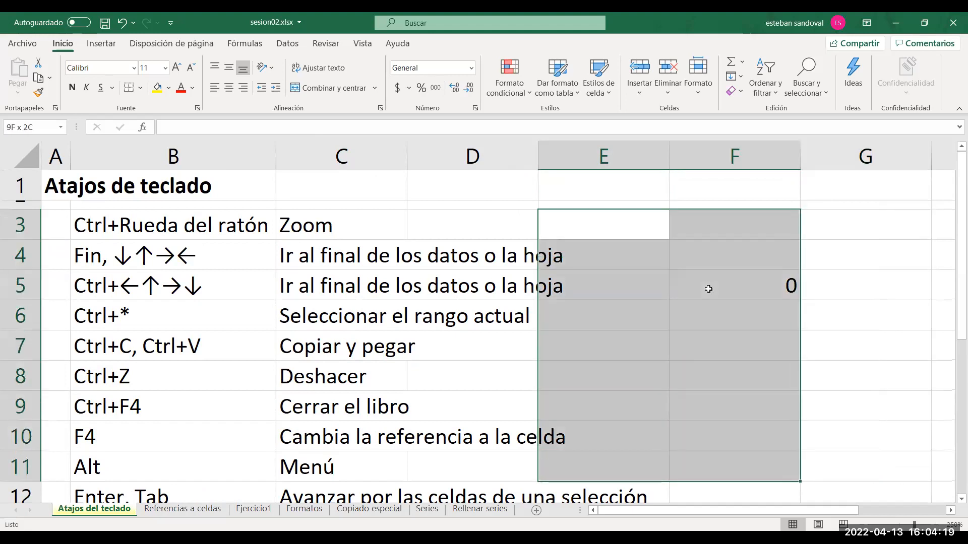
Shrink the selection row by row and then by one column, back to its starting cell E3.
key(shift+Up)
key(shift+Up)
key(shift+Up)
key(shift+Up)
key(shift+Up)
key(shift+Up)
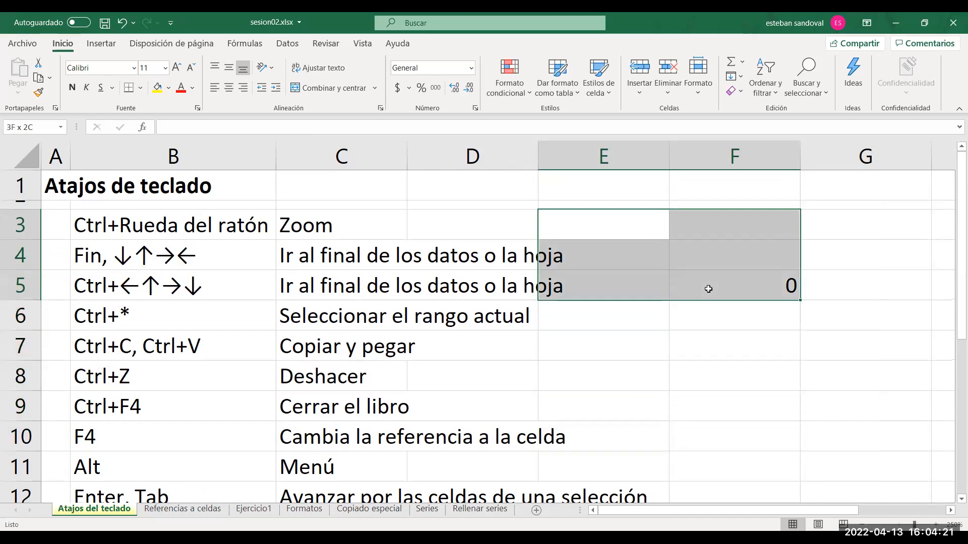
key(shift+Up)
key(shift+Up)
key(shift+Left)
Extend the selection from cell E3 down and across again to cover E3:F10.
key(shift+Down)
key(shift+Down)
key(shift+Down)
key(shift+Down)
key(shift+Down)
key(shift+Down)
key(shift+Down)
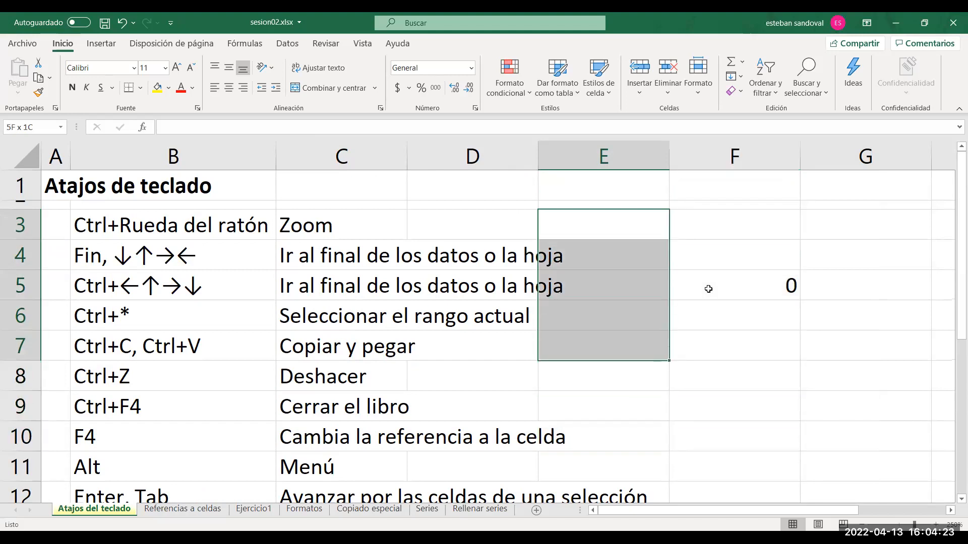
key(shift+Right)
key(shift+Right)
key(shift+Left)
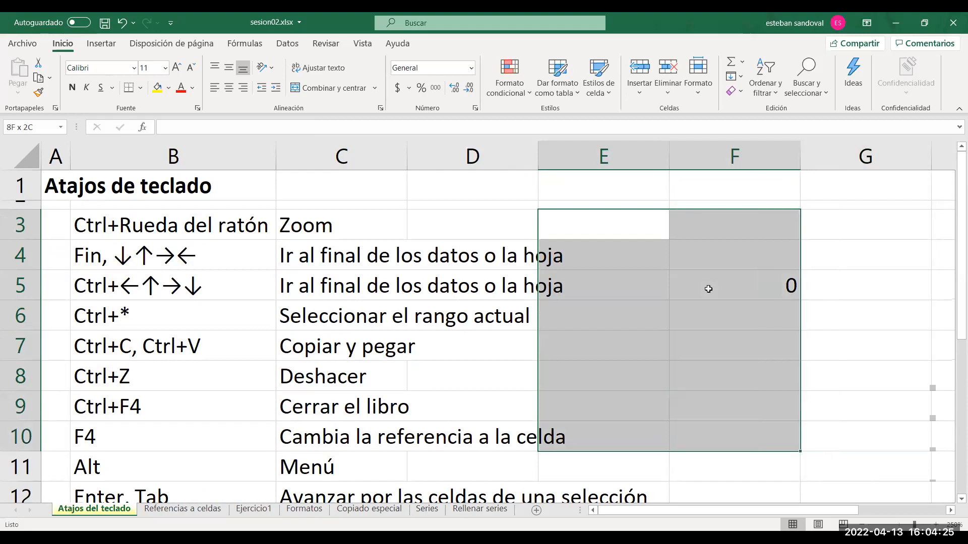
Shrink and re-extend the selection in columns E and F, and clear it by moving to cell D1.
key(shift+Left)
key(shift+Right)
key(shift+Up)
key(shift+Up)
key(shift+Up)
key(shift+Up)
key(shift+Up)
key(shift+Up)
key(shift+Up)
key(shift+Down)
key(shift+Down)
key(shift+Down)
key(shift+Down)
key(shift+Down)
key(shift+Down)
key(shift+Down)
key(Left)
key(Down)
key(Down)
key(Down)
key(Down)
key(Down)
key(Down)
key(Down)
key(Down)
key(Down)
key(Down)
key(Down)
key(Down)
key(Down)
key(Down)
key(Down)
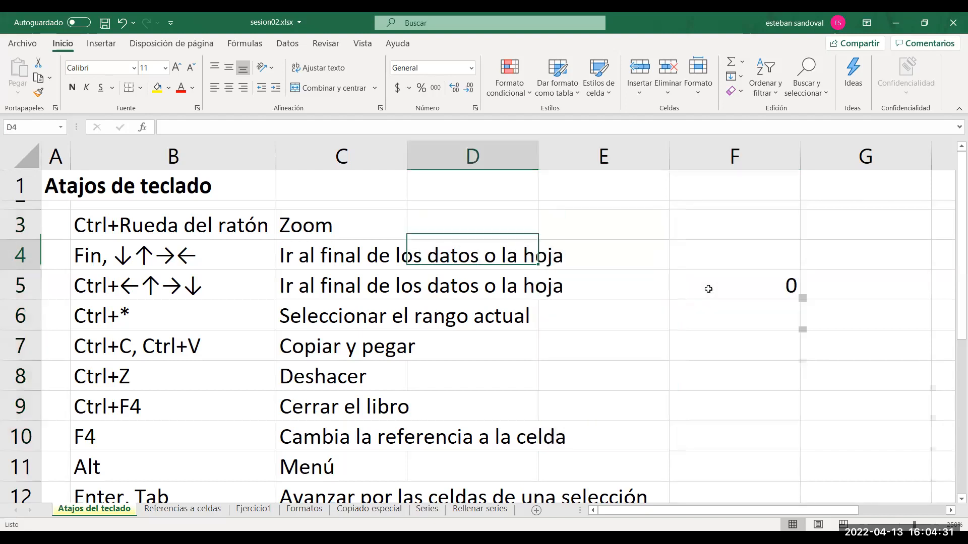
key(Up)
key(Up)
key(Up)
key(Up)
key(Up)
key(Up)
key(Up)
key(Up)
key(Up)
key(Up)
key(Up)
key(Up)
key(Up)
key(Up)
key(Up)
key(Up)
key(Up)
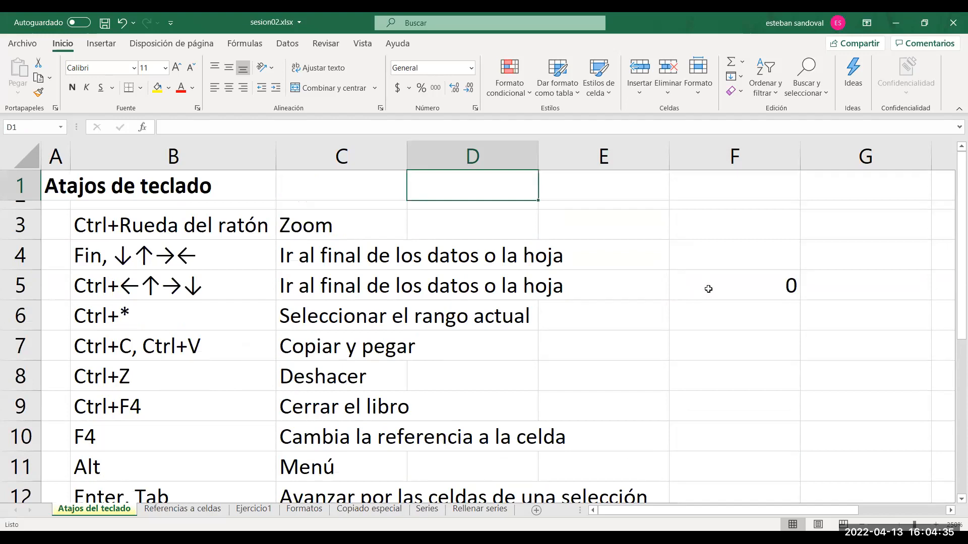
Open the Referencias a celdas sheet and select B3:C6 to examine the reference types and their notation, ending on cell B3.
click(169, 510)
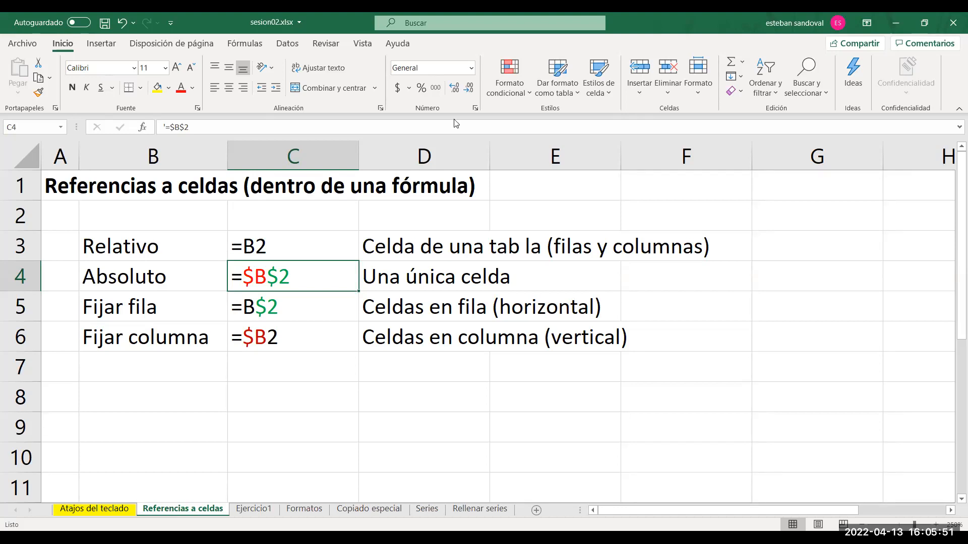
key(alt+Tab)
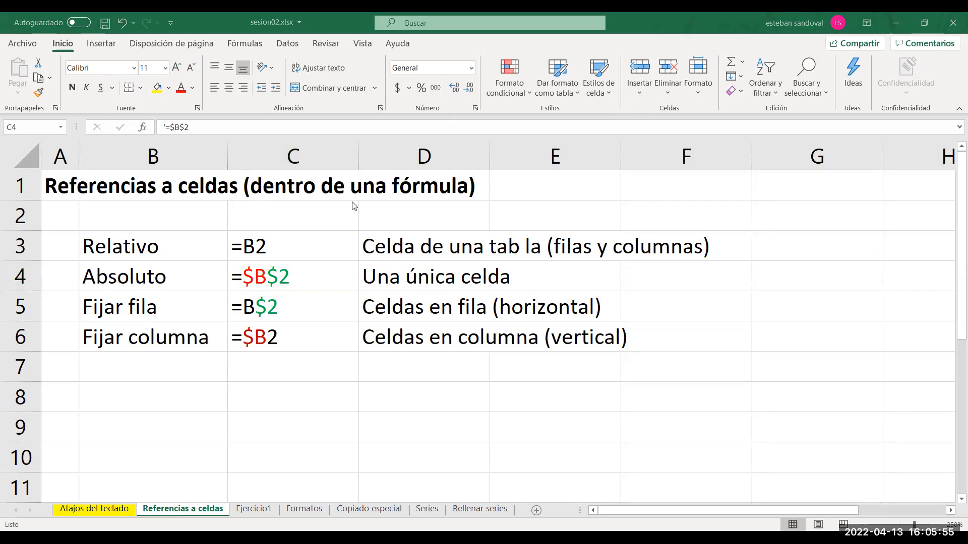
drag(184, 257, 257, 330)
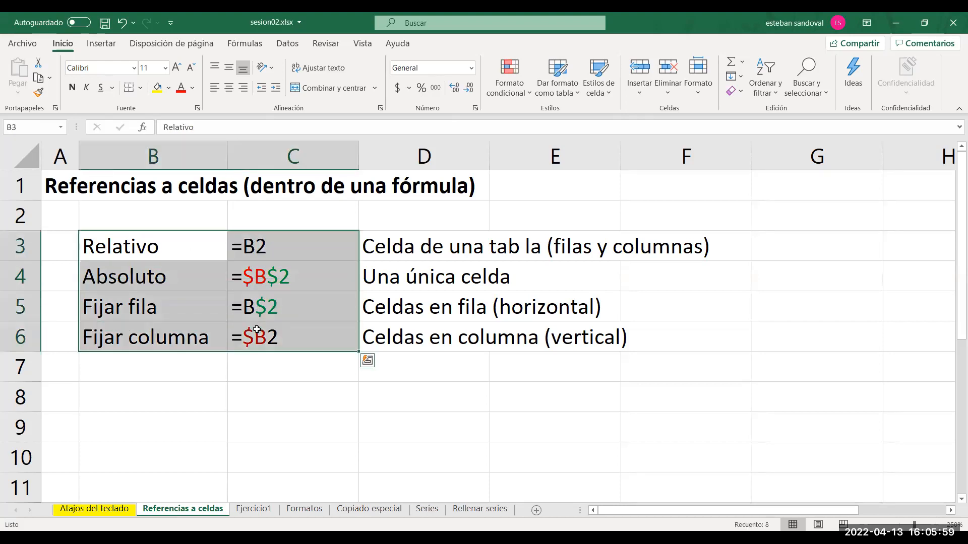
click(168, 254)
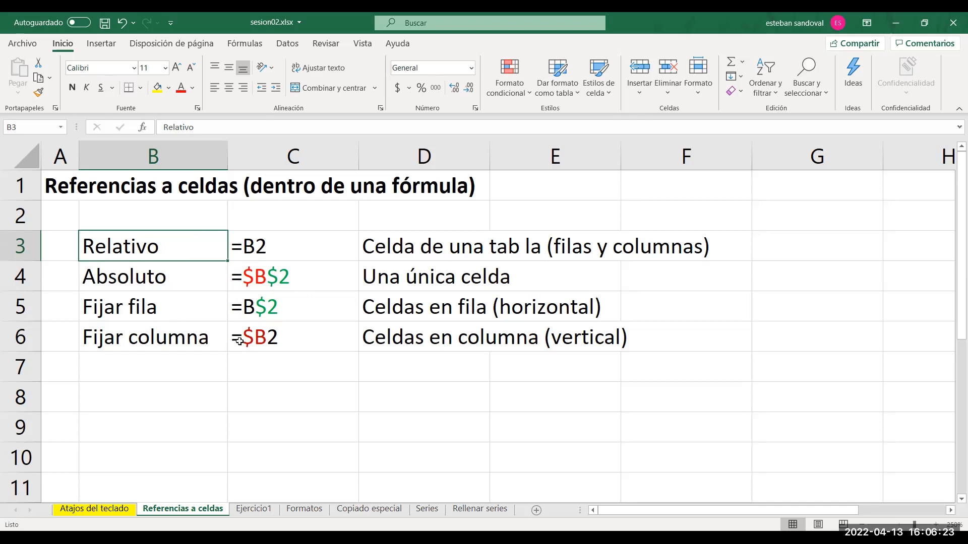
Open the Formatos sheet, enter 0,5 in cell E8 beside the list of formats, and reselect that cell.
click(305, 509)
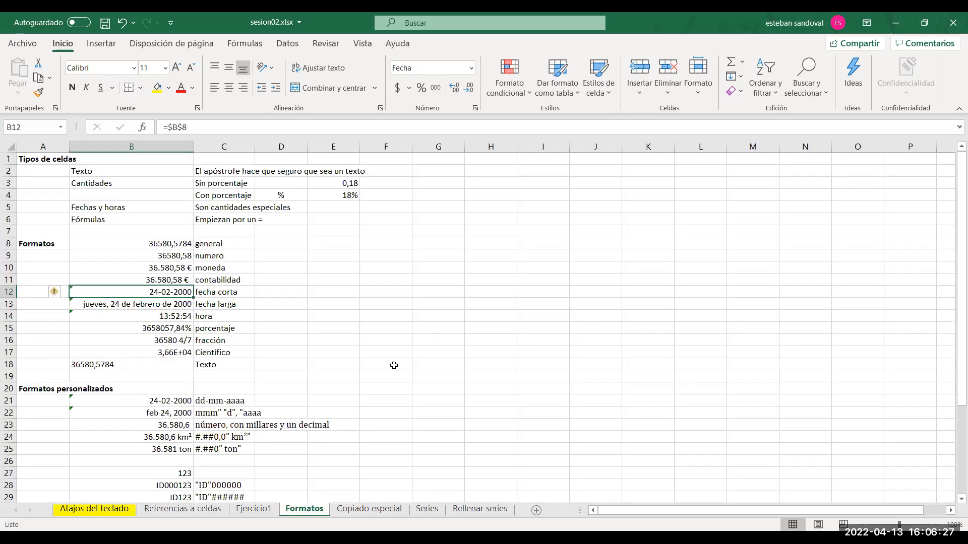
ctrl+scroll(394, 365, up, 5)
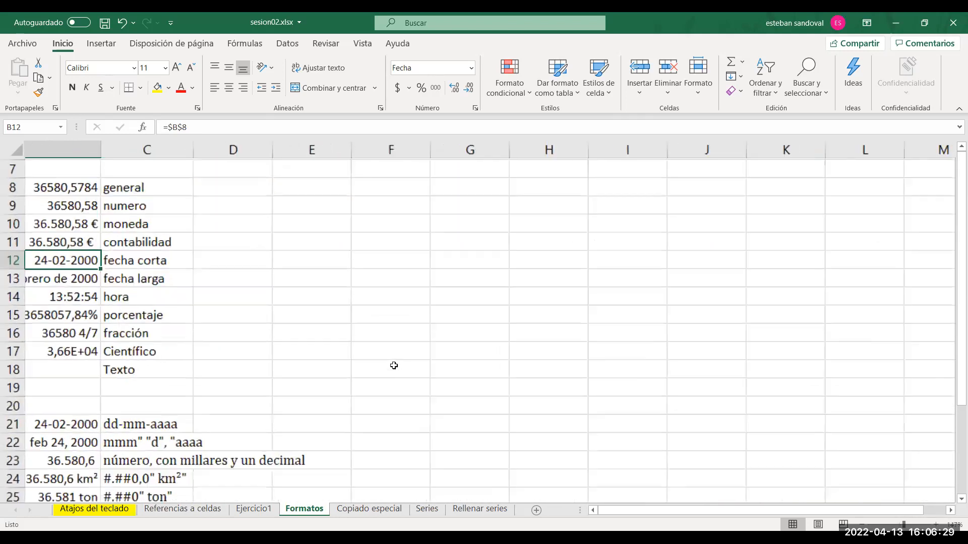
click(607, 510)
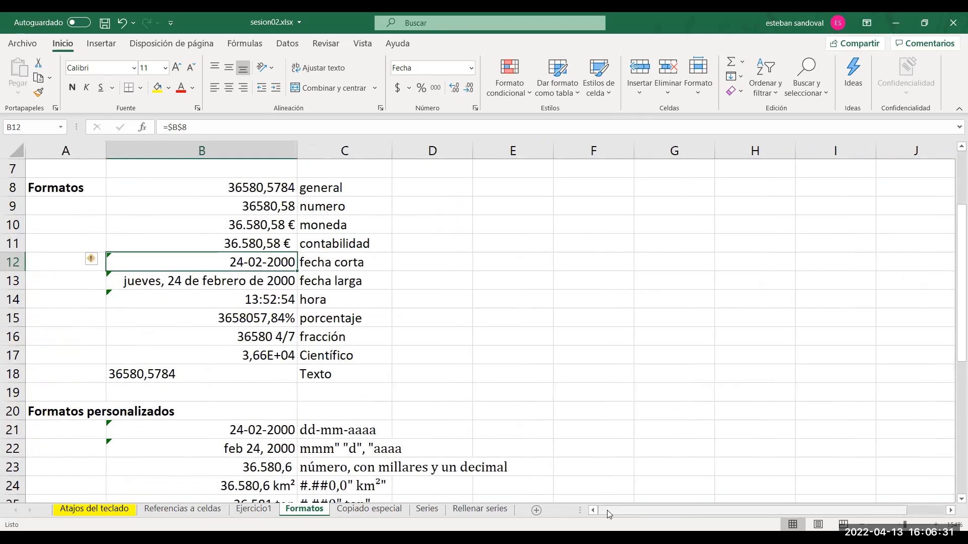
click(491, 351)
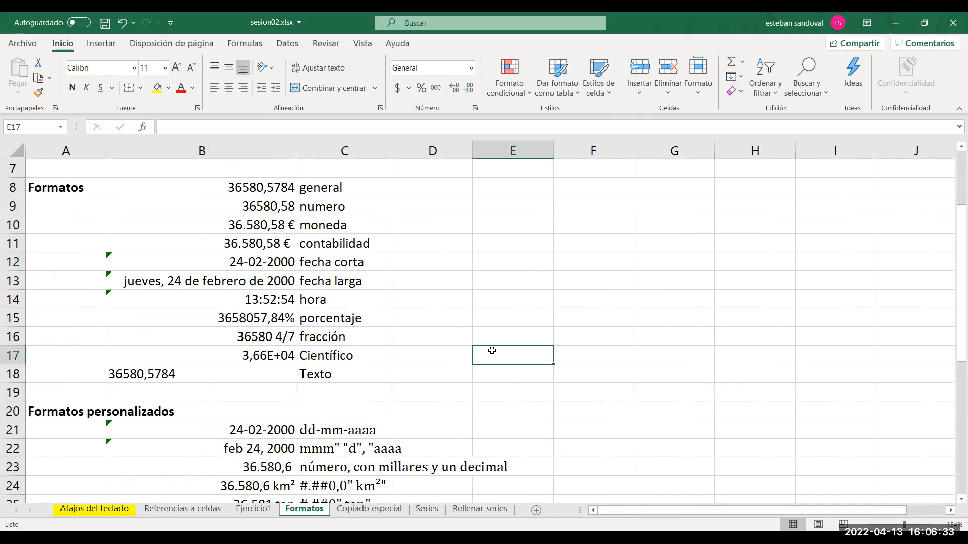
key(Up)
key(Up)
key(Up)
key(Up)
key(Up)
key(Up)
key(Up)
key(Up)
key(Up)
key(Up)
key(Up)
key(Up)
key(Up)
key(Up)
key(Up)
key(Up)
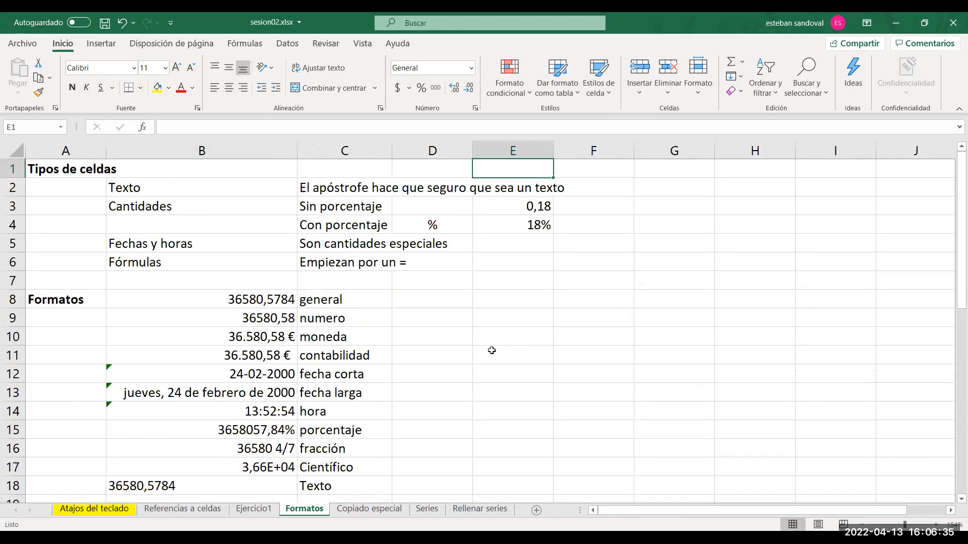
key(Down)
key(Down)
key(Down)
key(Down)
key(Down)
key(Down)
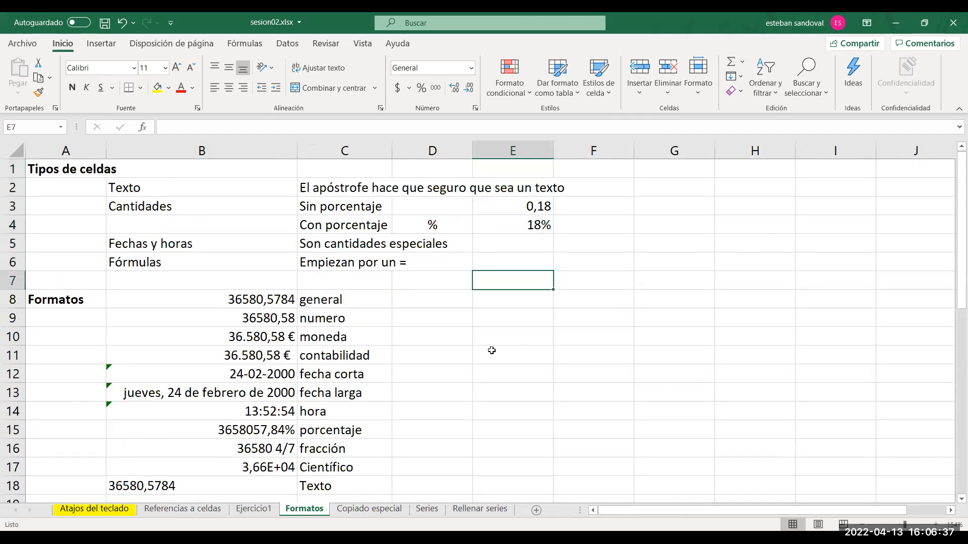
key(Down)
text(0)
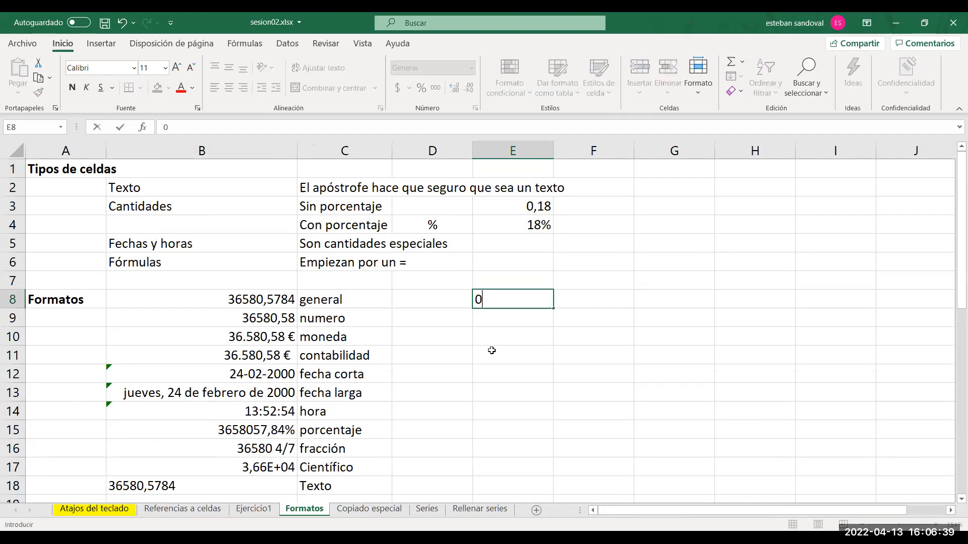
text(,5)
key(Return)
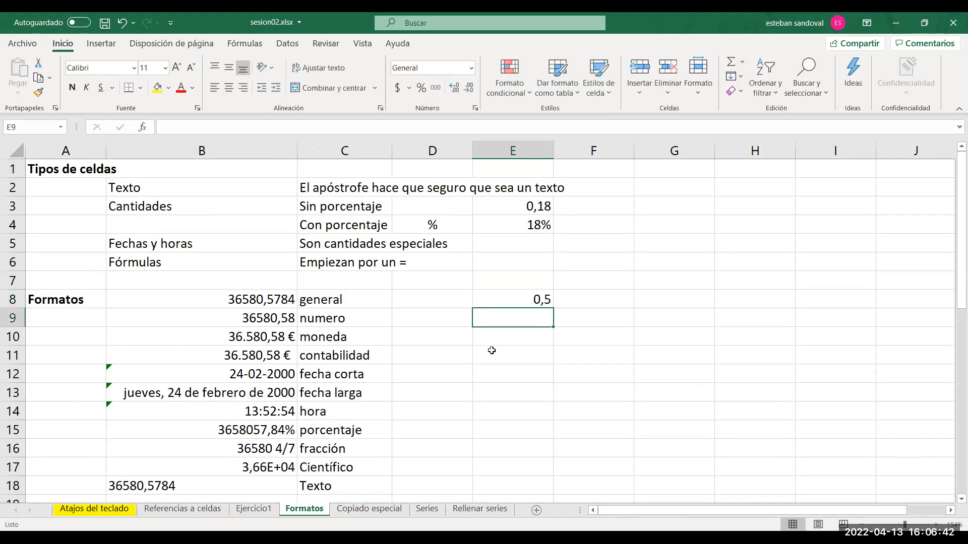
click(520, 301)
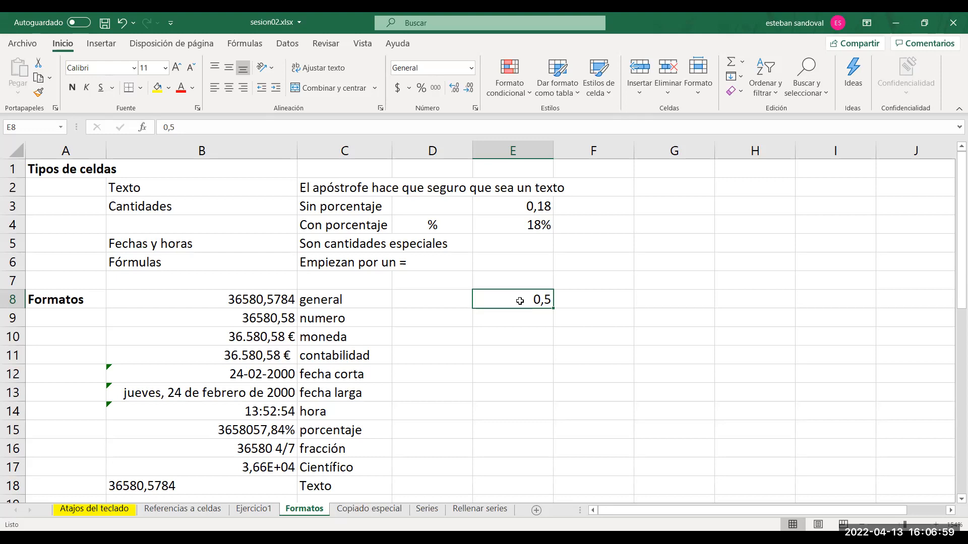
Return to the Referencias a celdas sheet and enter a formula in cell C9 that references cell B9 (=B9).
click(197, 510)
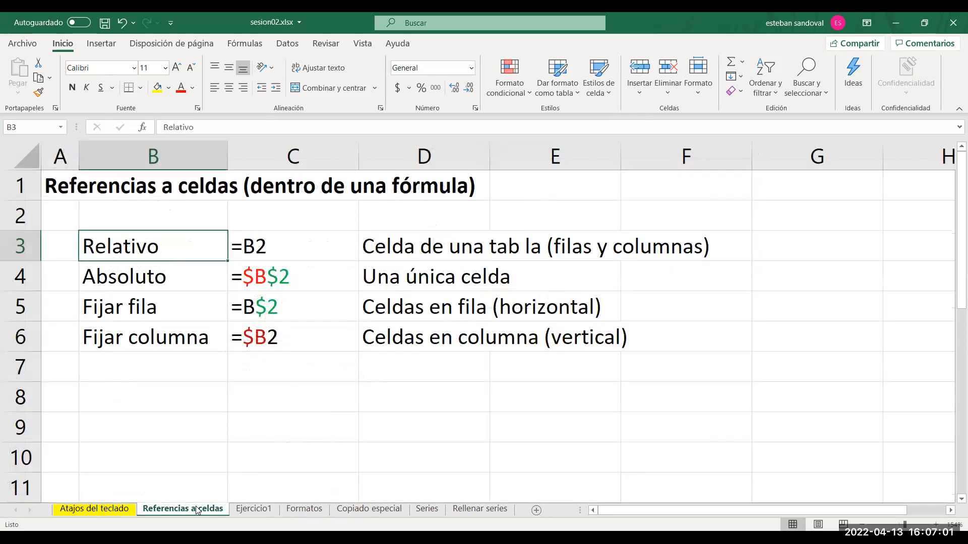
click(317, 426)
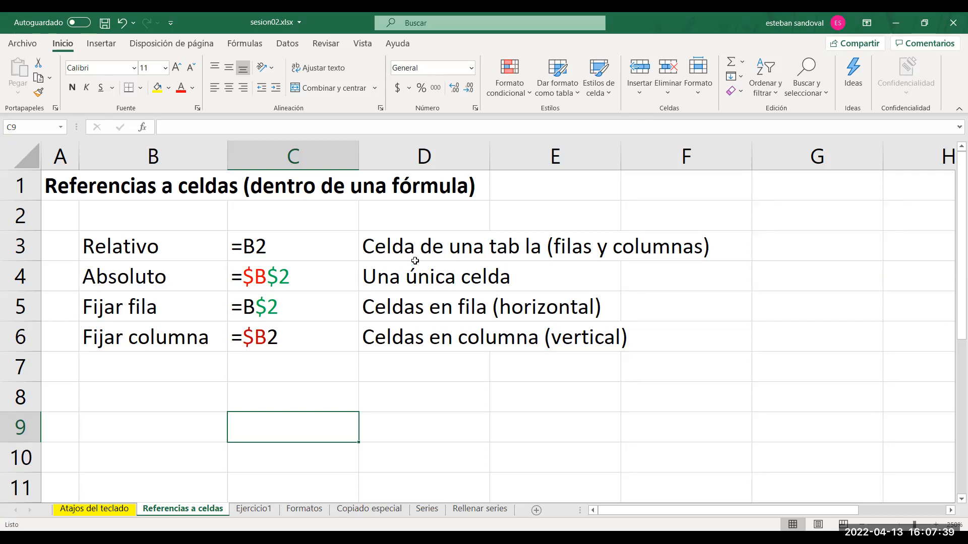
click(405, 439)
click(330, 433)
key(Down)
key(Down)
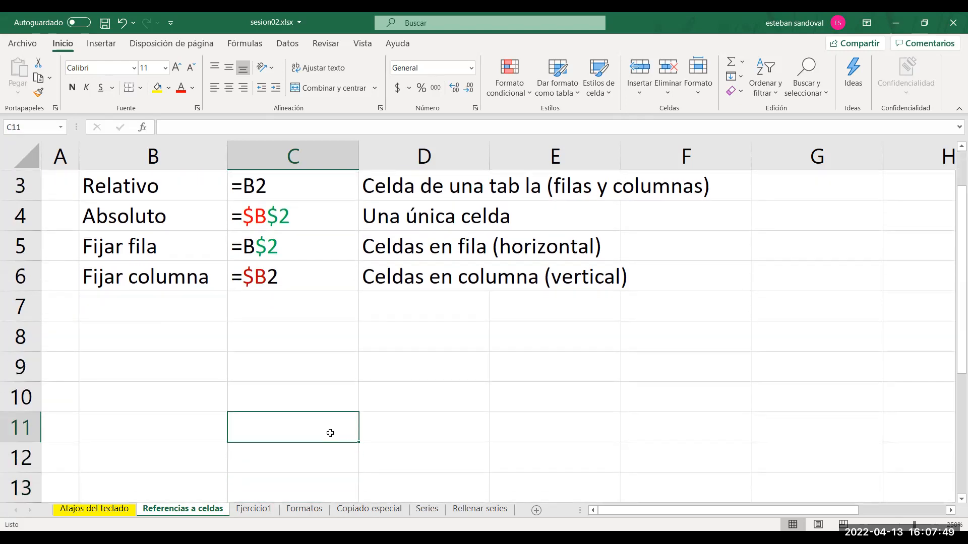
key(Up)
key(Up)
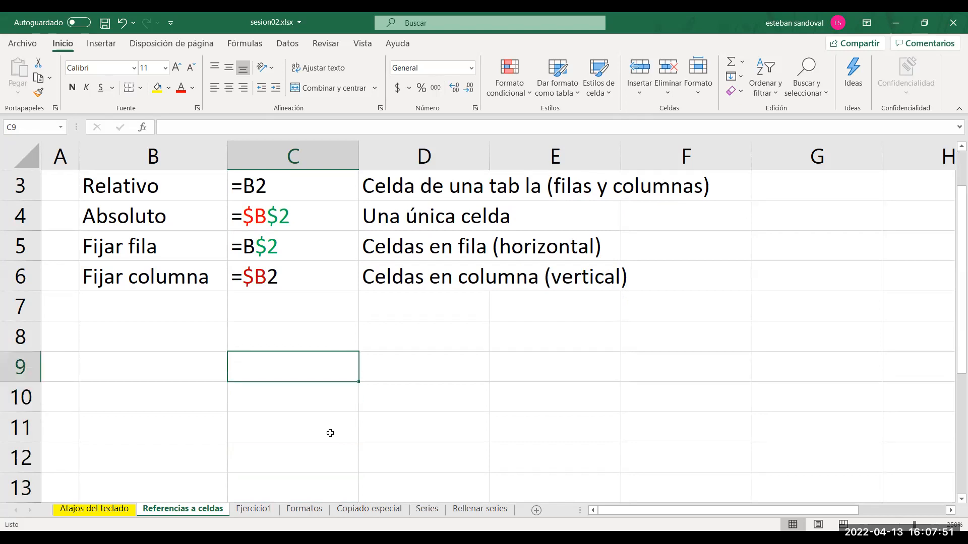
text(=)
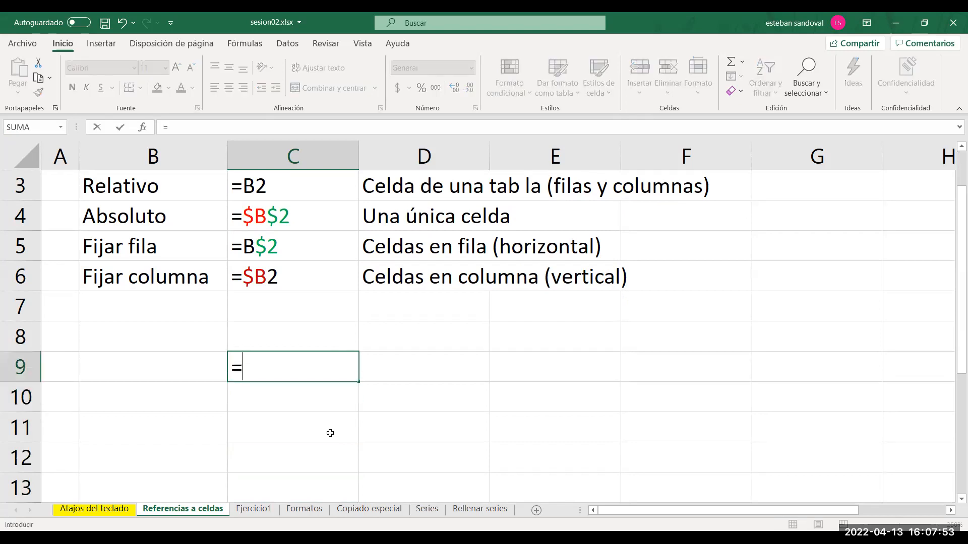
click(172, 364)
key(Return)
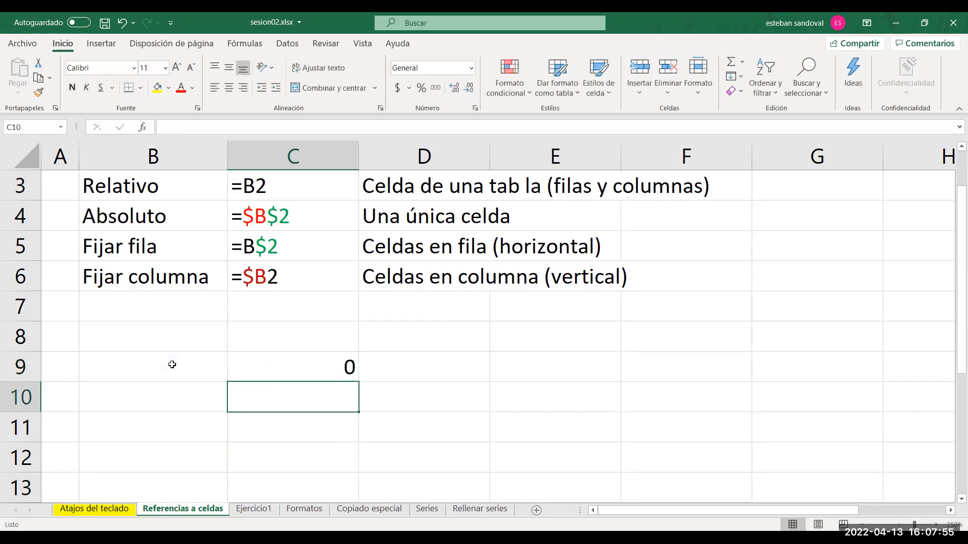
Extend the formula in cell C9 to multiply by cell E7 (=B9*E7).
double_click(307, 364)
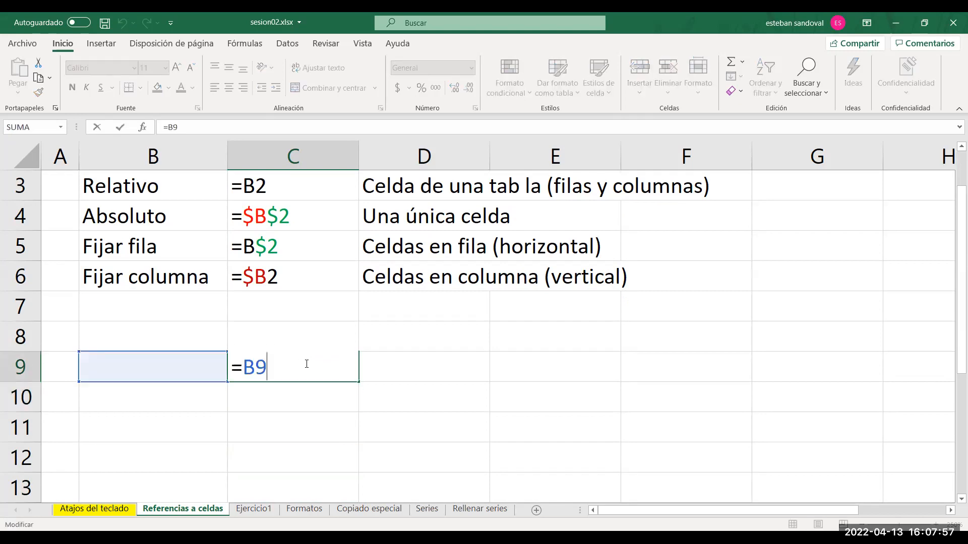
text(*)
click(570, 314)
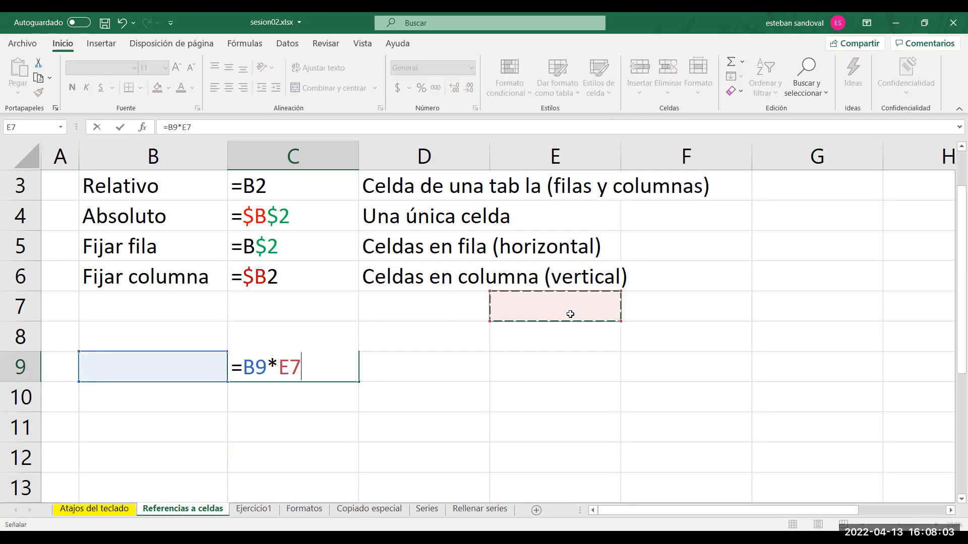
key(Return)
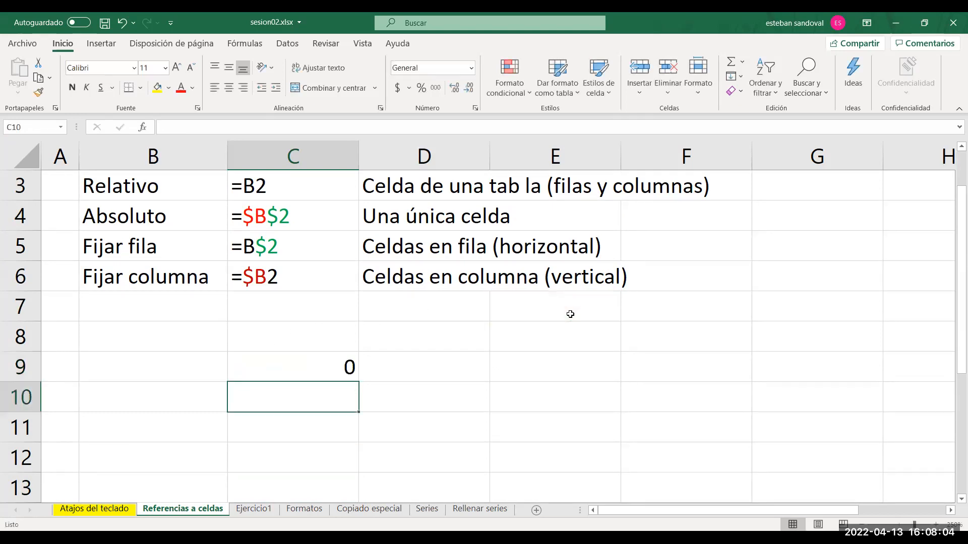
Review the references in C9's formula without changing it, and fill the formula across the range C9:D10.
double_click(327, 364)
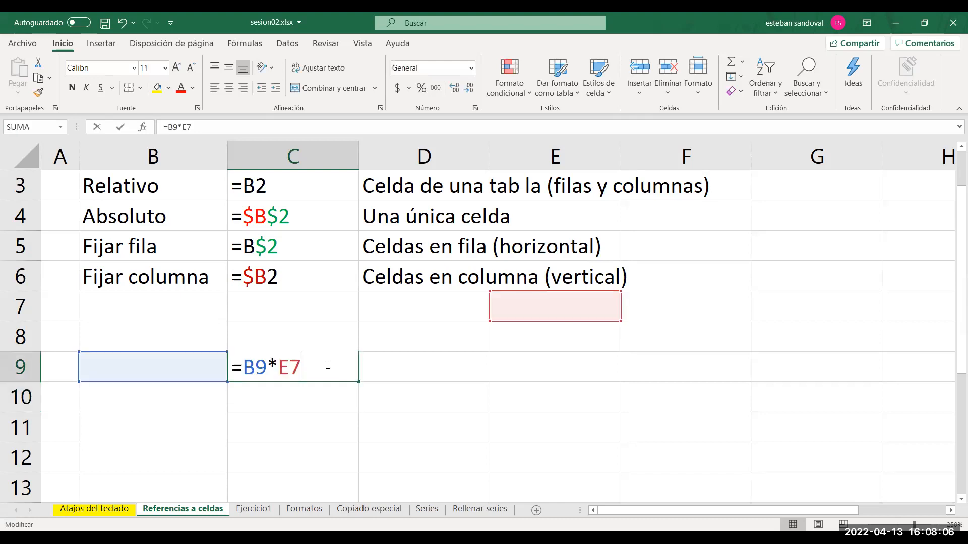
key(Escape)
double_click(262, 371)
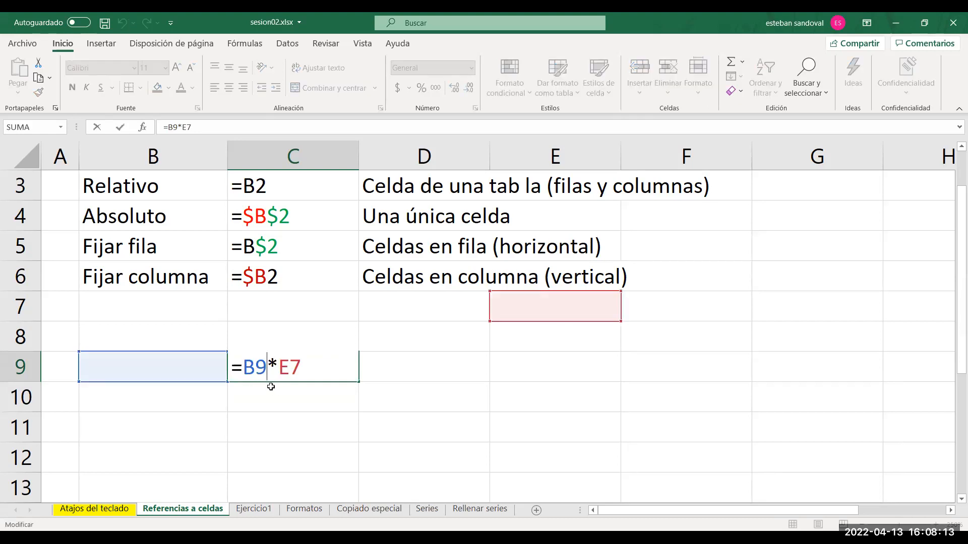
key(Escape)
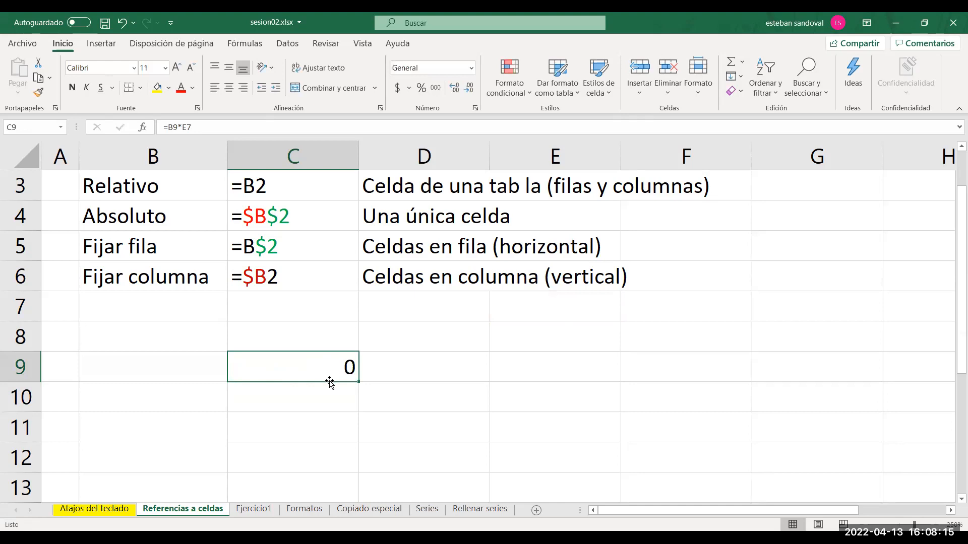
drag(357, 382, 356, 408)
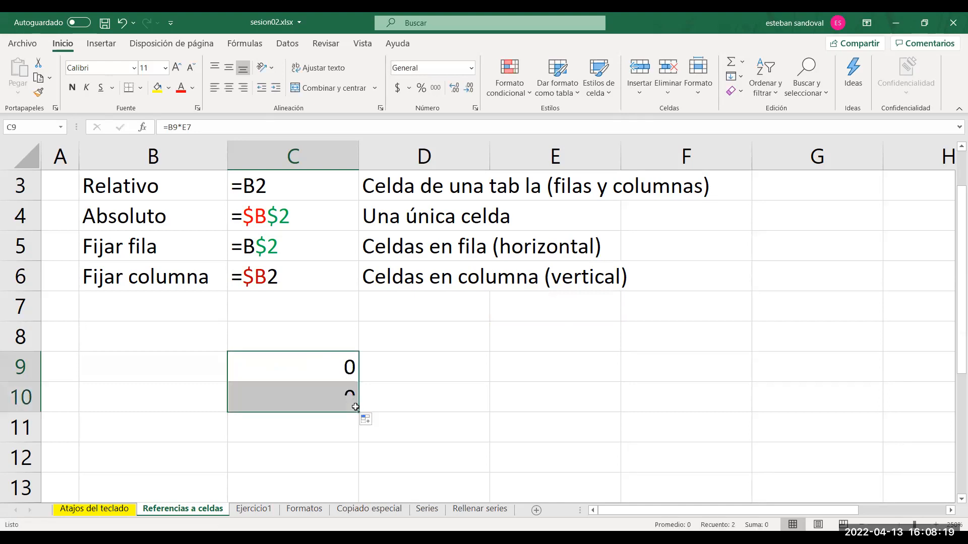
drag(421, 413, 438, 413)
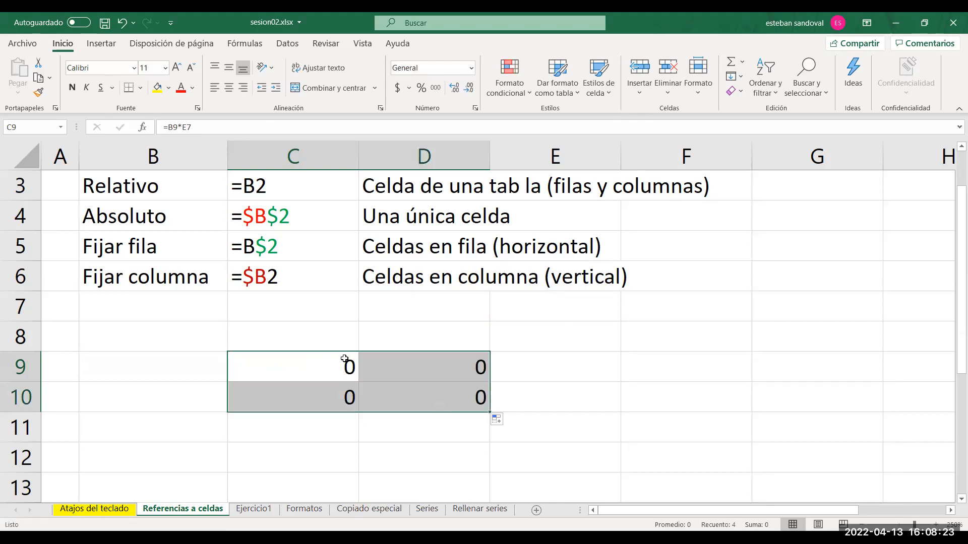
Examine the formulas in C9, C10, D9 and D10 to compare how their relative references shift.
click(326, 363)
double_click(325, 363)
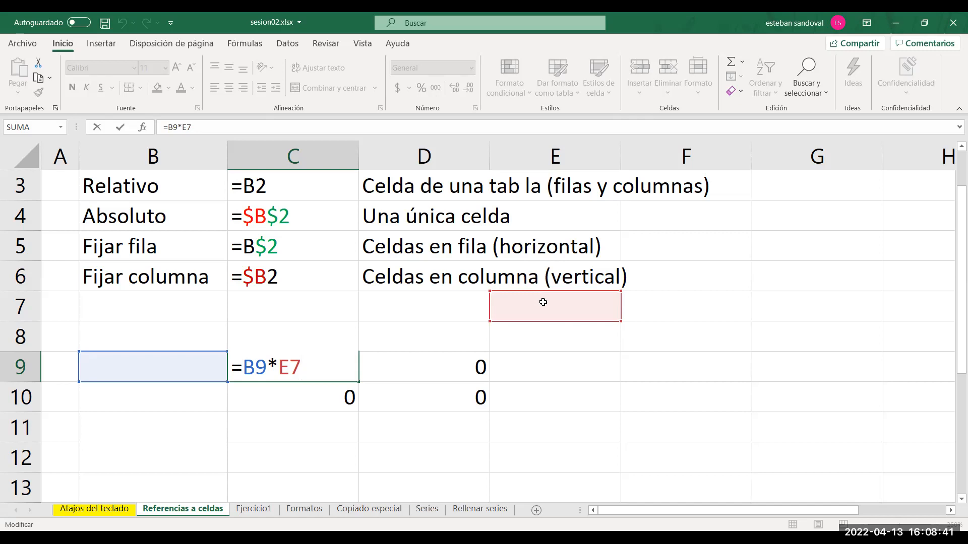
key(Escape)
double_click(315, 397)
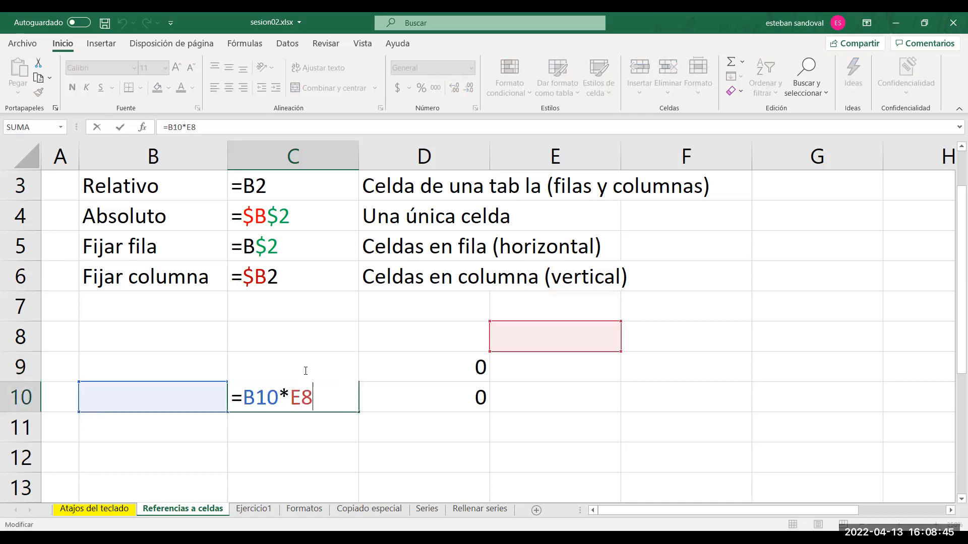
double_click(451, 371)
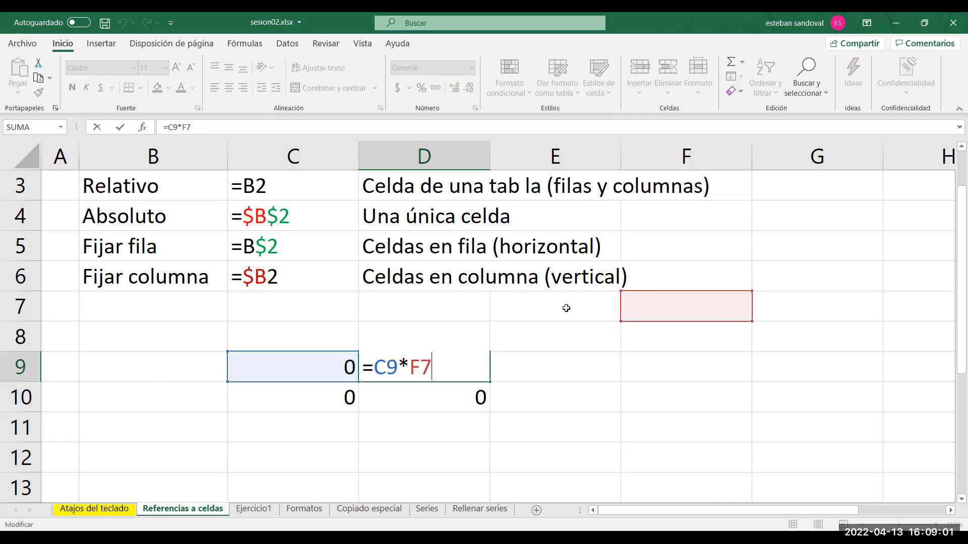
key(ctrl+Return)
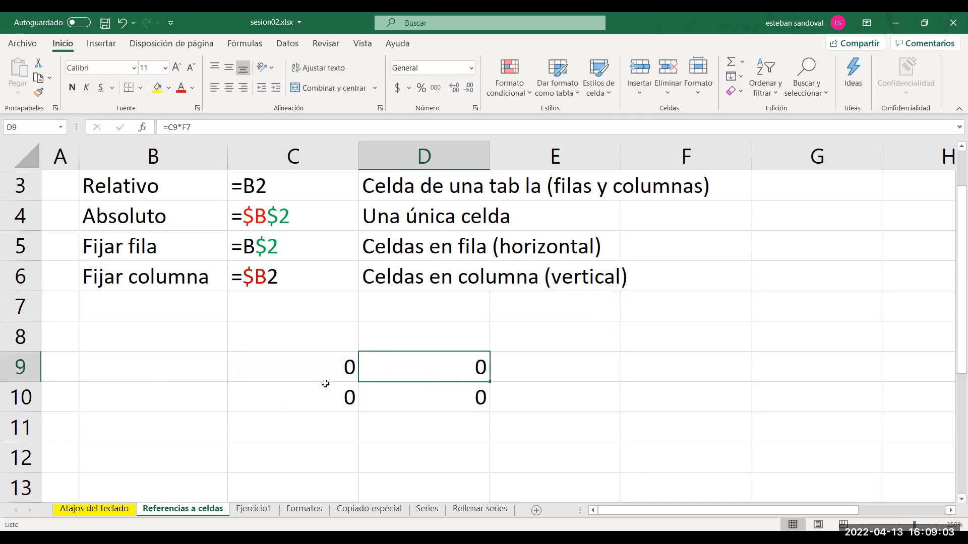
click(446, 396)
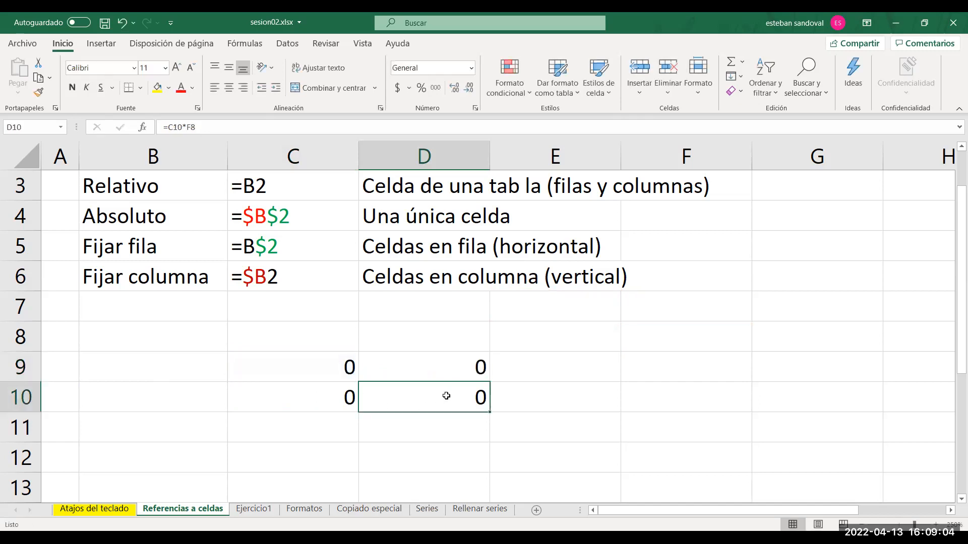
click(317, 370)
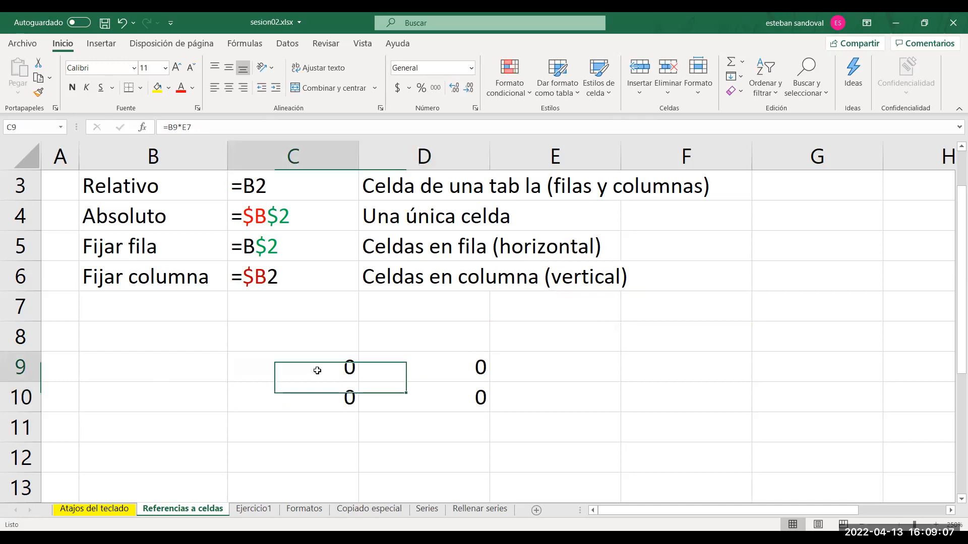
double_click(317, 370)
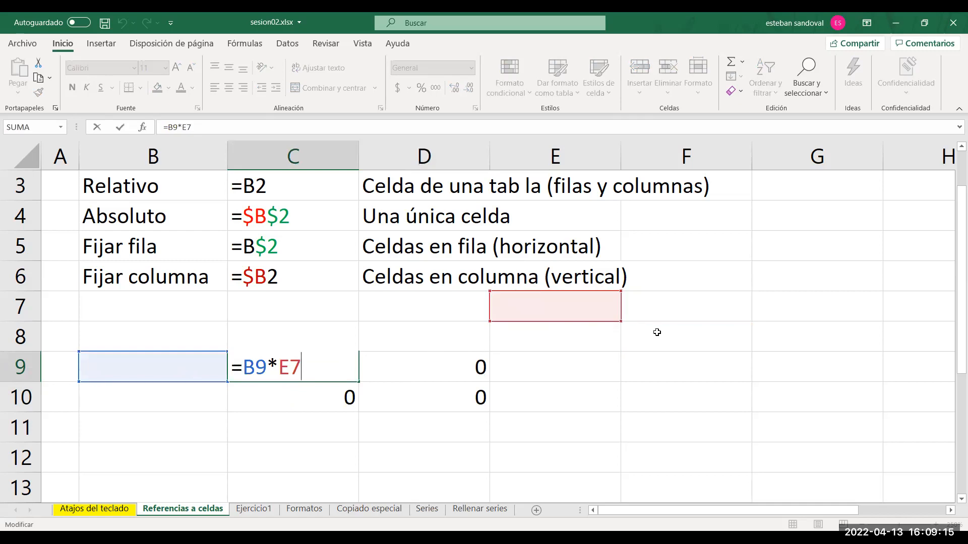
key(ctrl+Return)
double_click(426, 399)
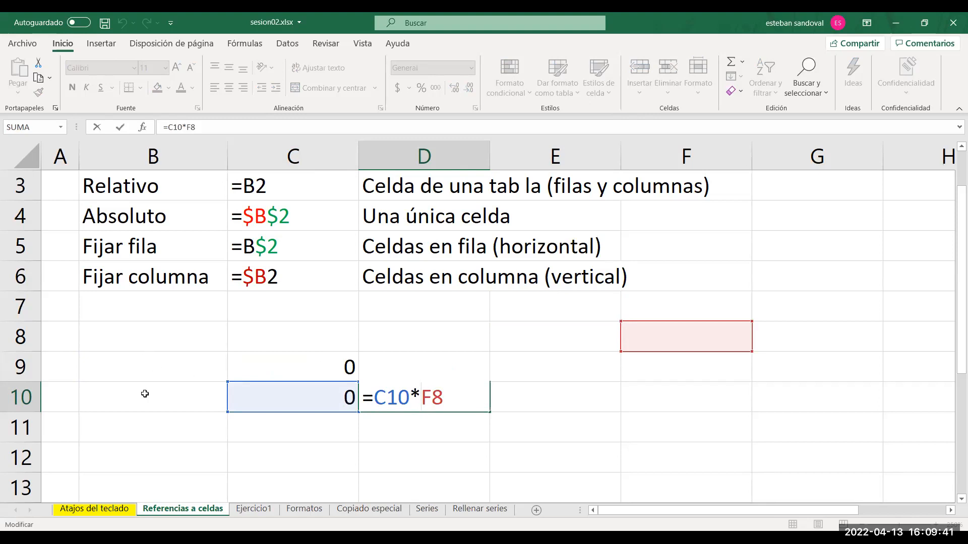
key(ctrl+Return)
Delete the copied formulas from cells D9:D10 and C10, keeping only the one in C9.
drag(323, 384, 450, 400)
key(Delete)
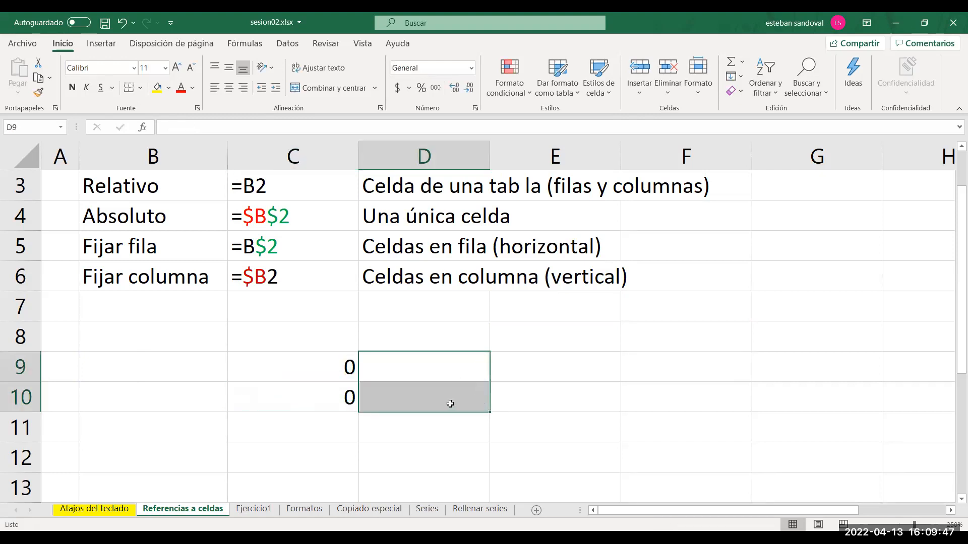
click(336, 397)
key(Delete)
Make the E7 reference in C9's formula absolute (=B9*$E$7).
double_click(307, 362)
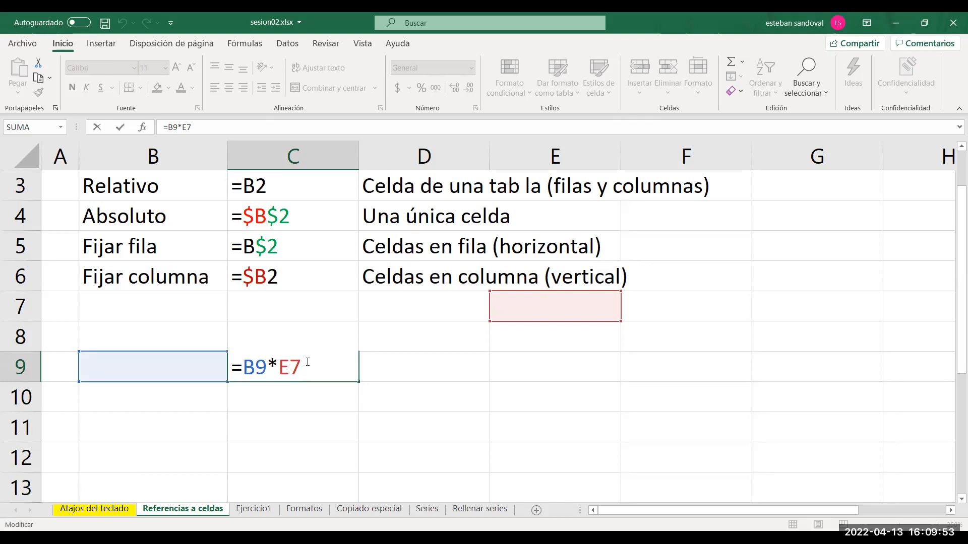
key(F4)
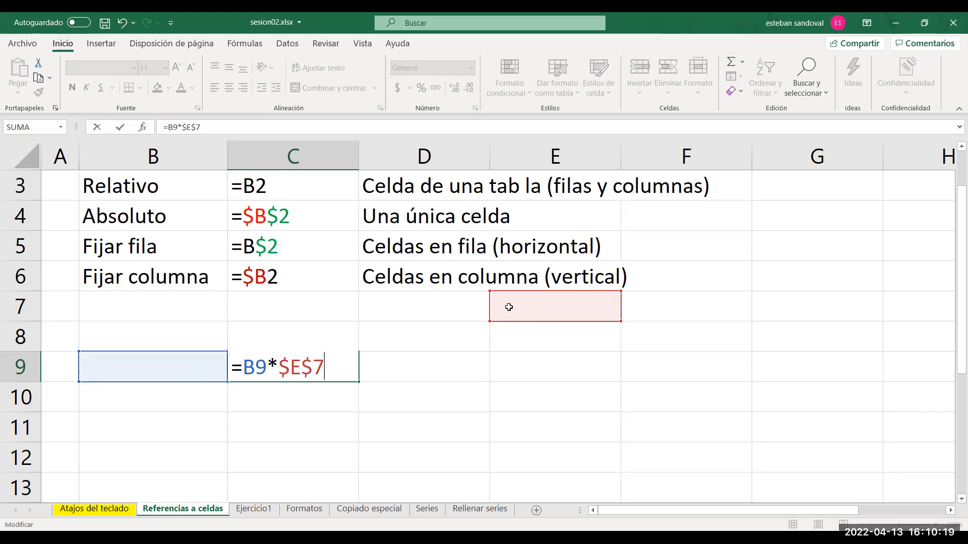
key(Return)
Fill the absolute-reference formula from C9 across C9:D10 and examine the references in each copy.
click(345, 364)
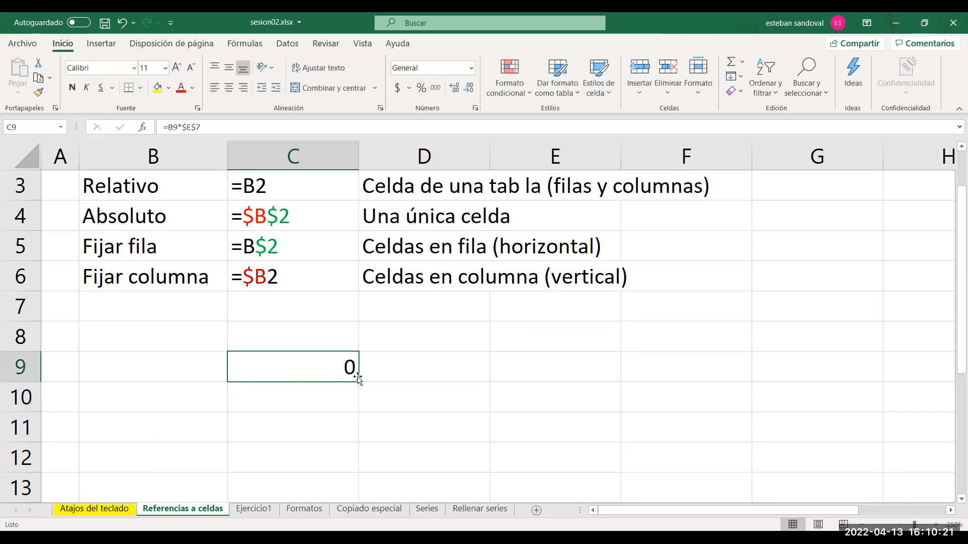
drag(357, 381, 487, 410)
double_click(323, 368)
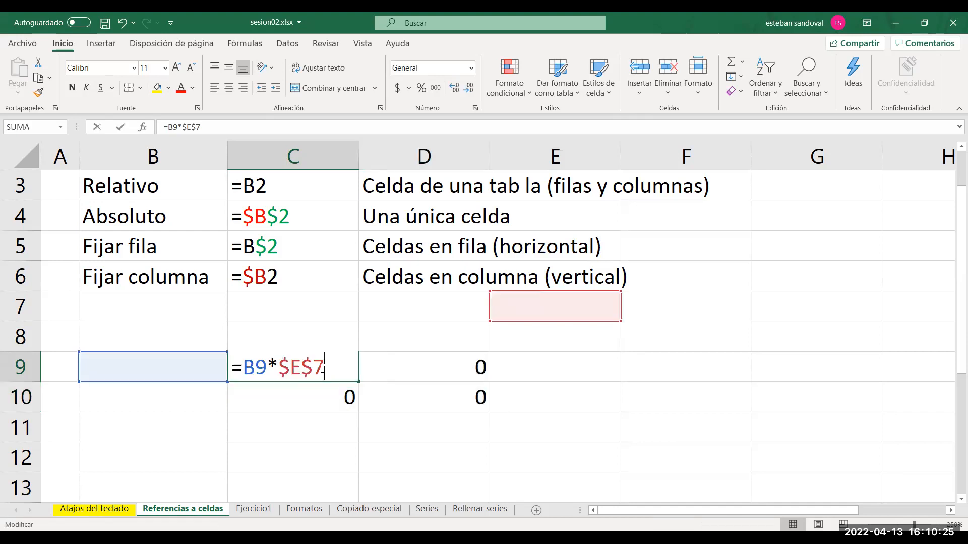
click(309, 399)
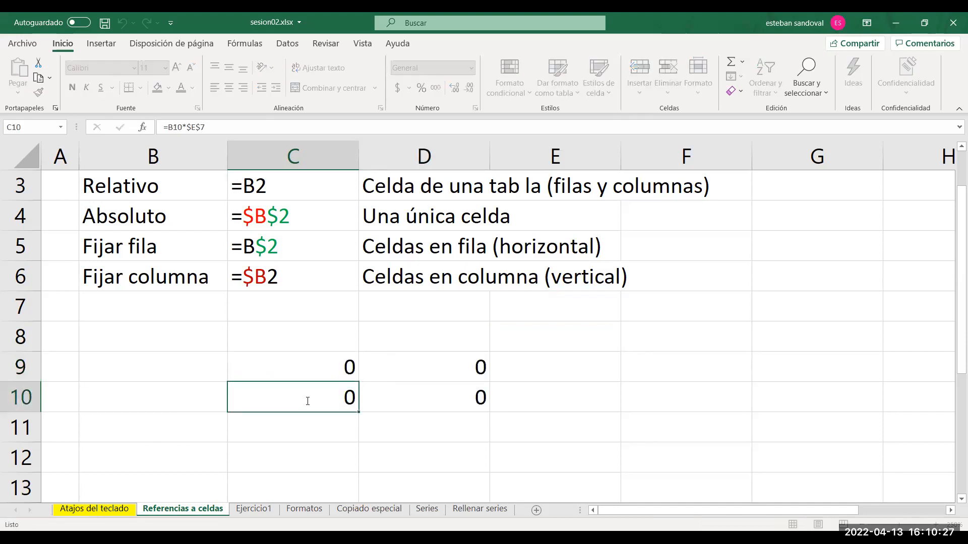
double_click(301, 398)
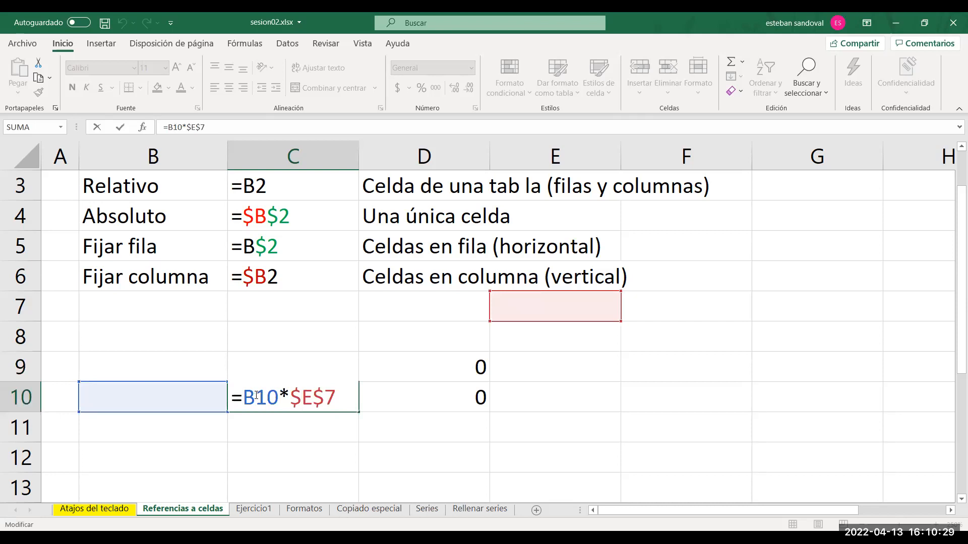
double_click(424, 371)
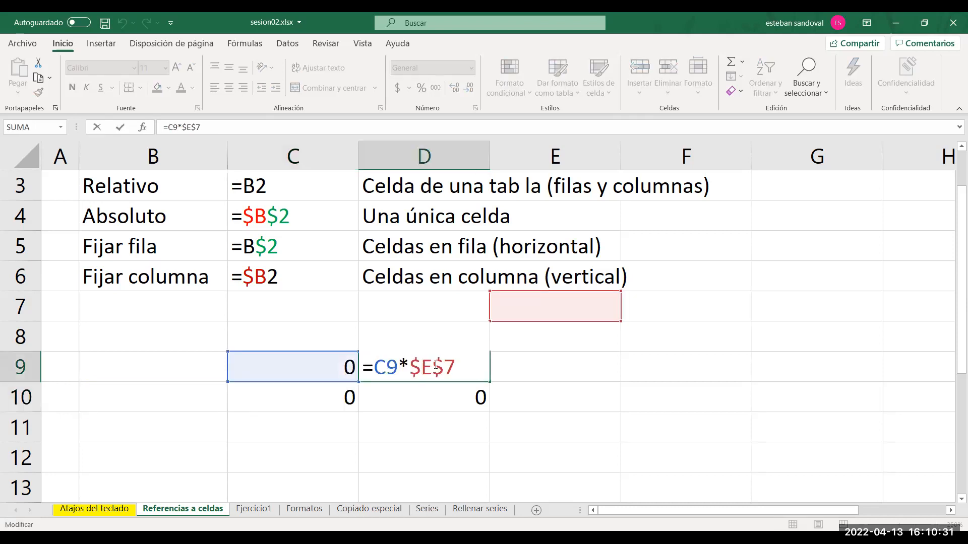
double_click(441, 394)
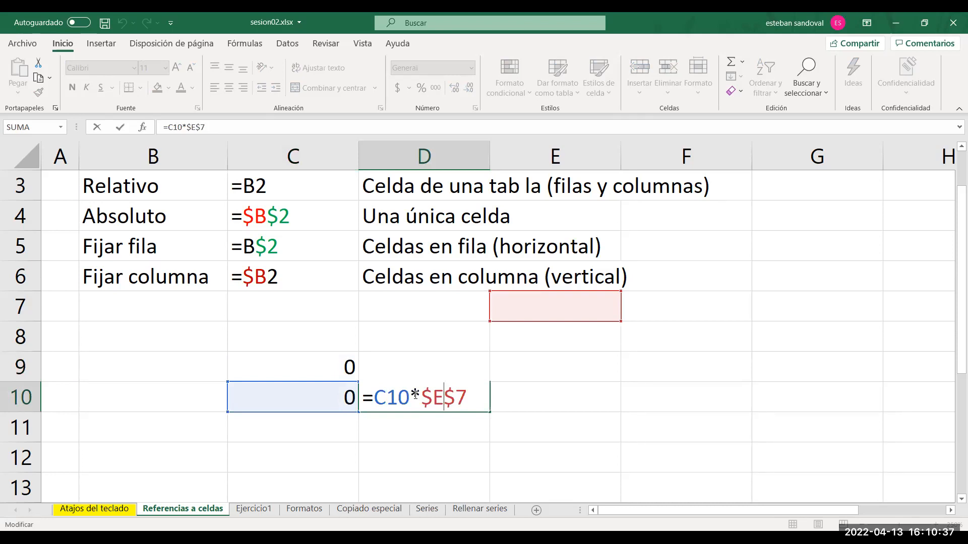
key(ctrl+Return)
Return to cell C9 and undo the fill of its formula into C10 and D9:D10.
key(Left)
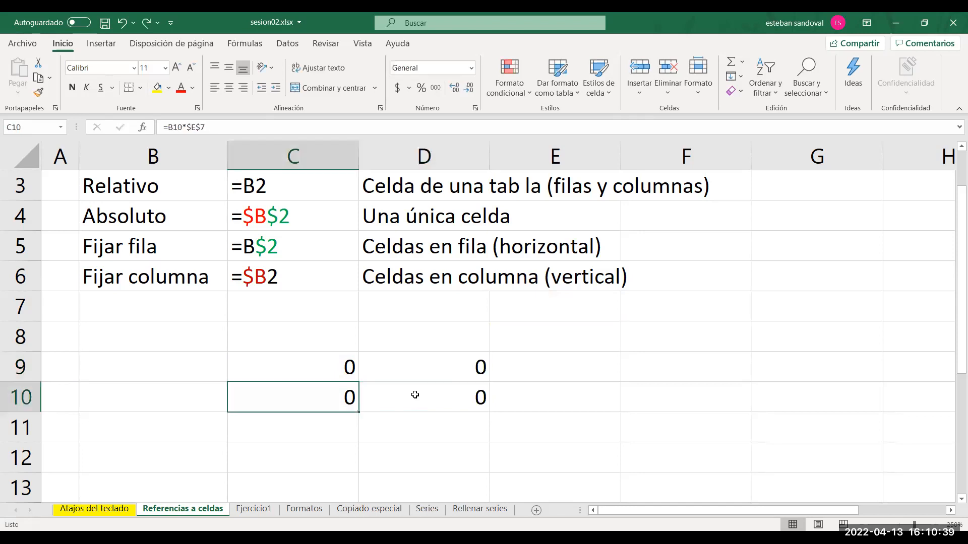
key(Up)
key(ctrl+z)
key(ctrl+z)
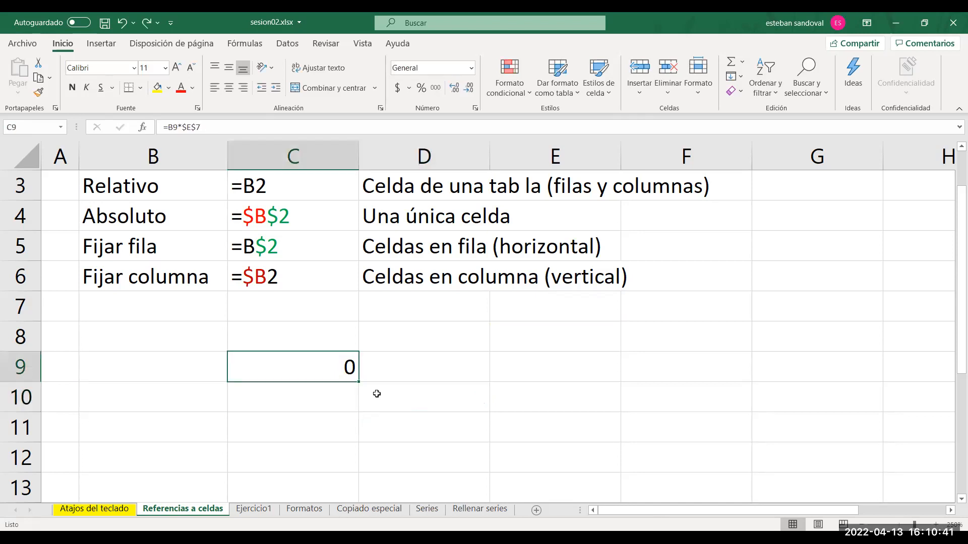
Change the second reference in C9's formula to fix only the row (=B9*E$7), and highlight its $7 part before confirming.
double_click(320, 370)
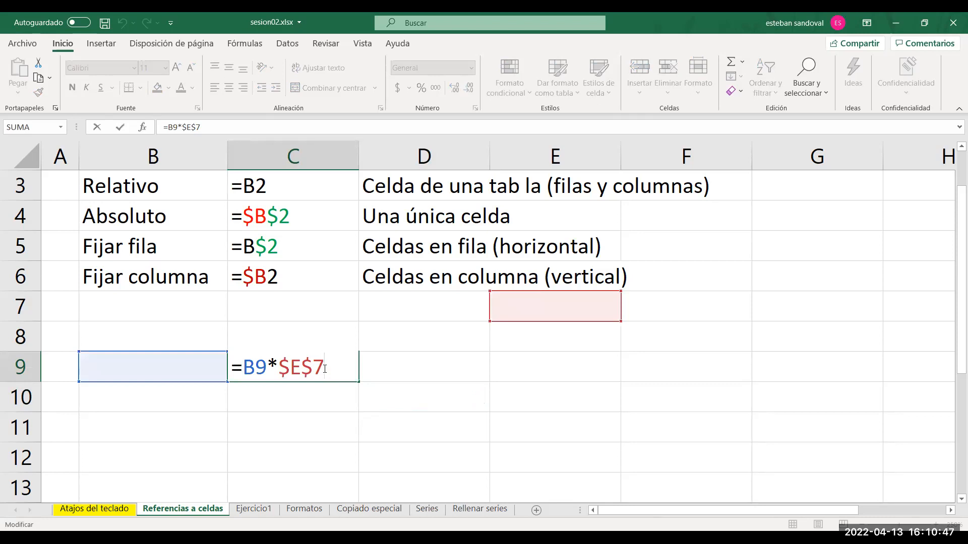
key(F4)
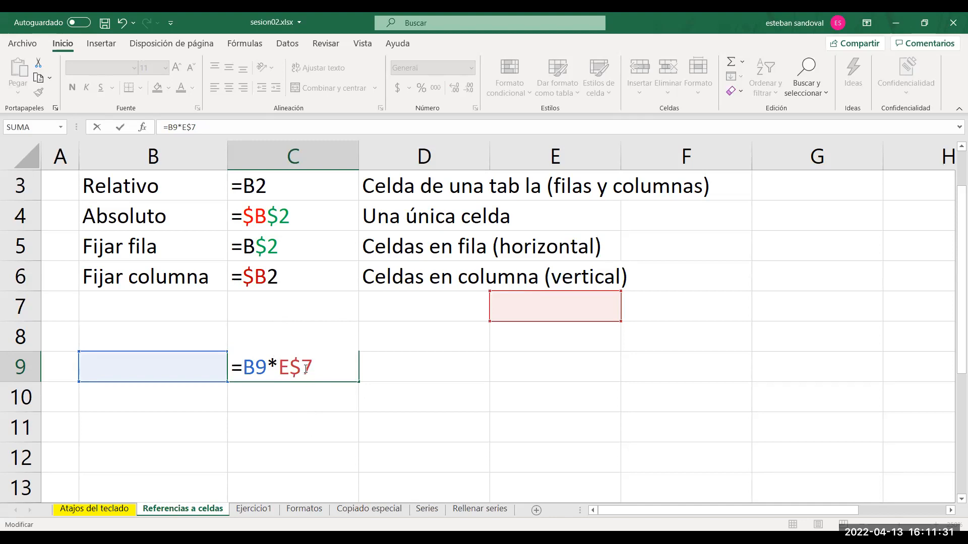
drag(312, 368, 293, 368)
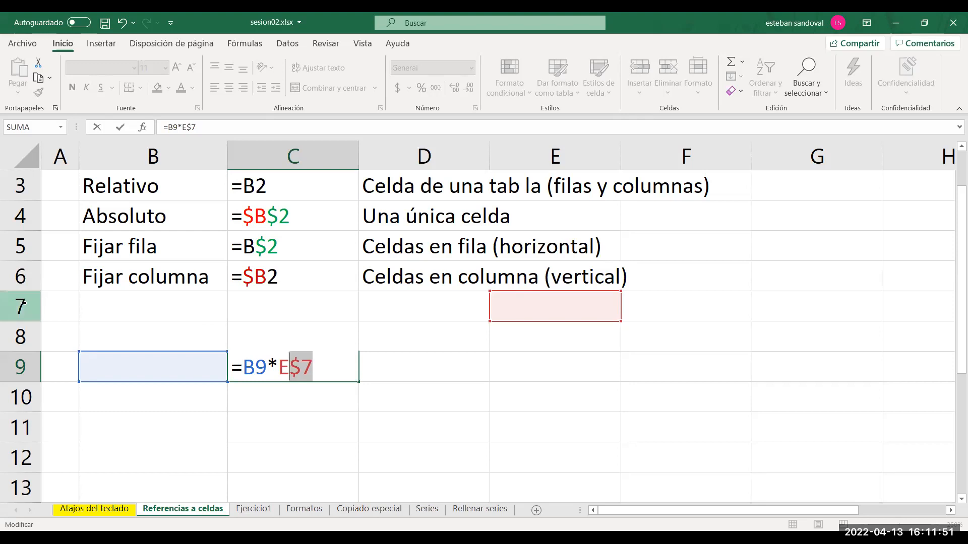
key(Return)
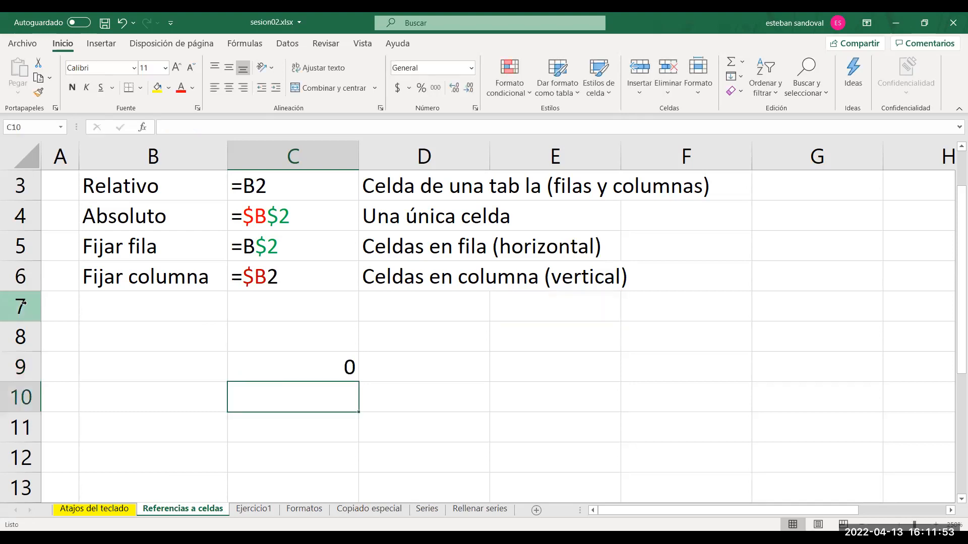
Select all of row 7 to show the fixed row, and review the E$7 reference in C9's formula.
click(21, 303)
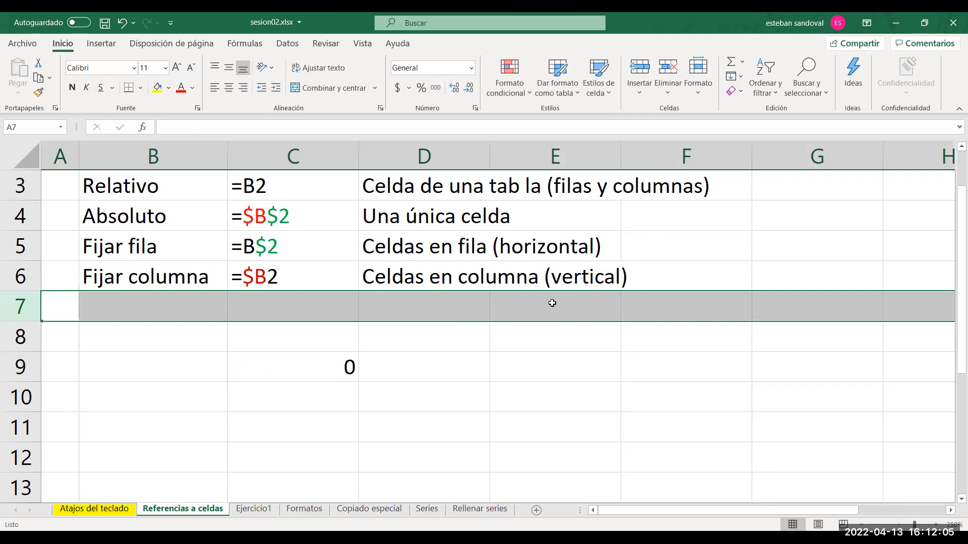
double_click(295, 366)
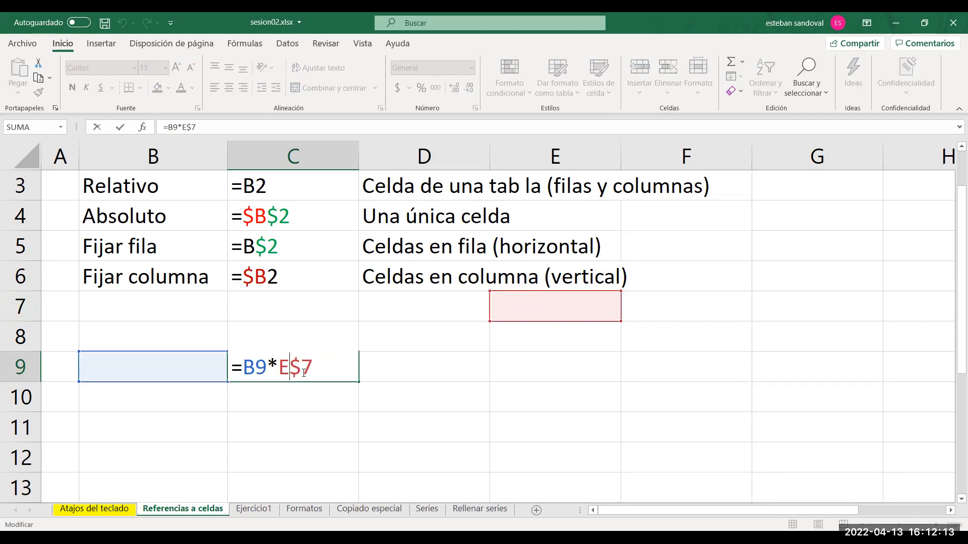
key(Return)
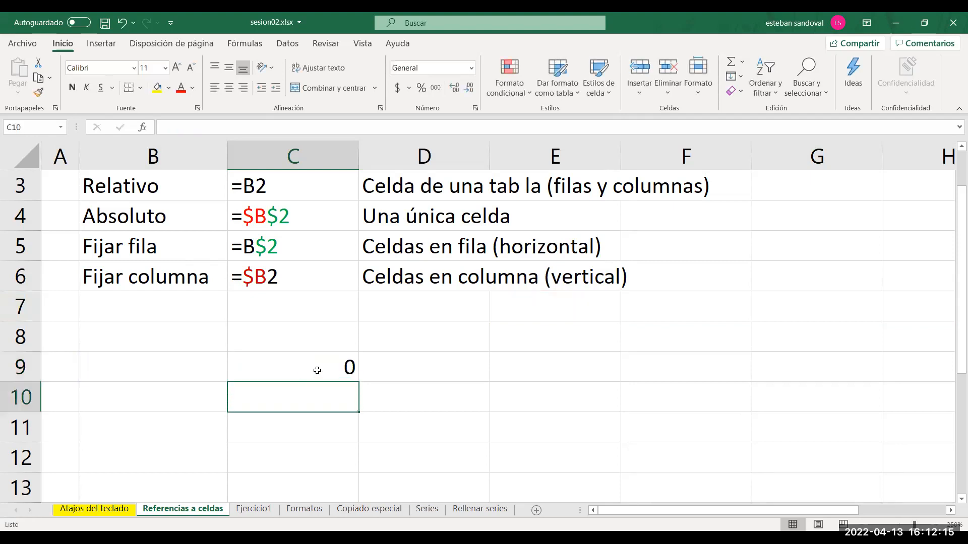
Fill the row-fixed formula from C9 across C9:D10 and examine the references in C9 and C10.
click(323, 370)
drag(357, 381, 456, 417)
double_click(321, 363)
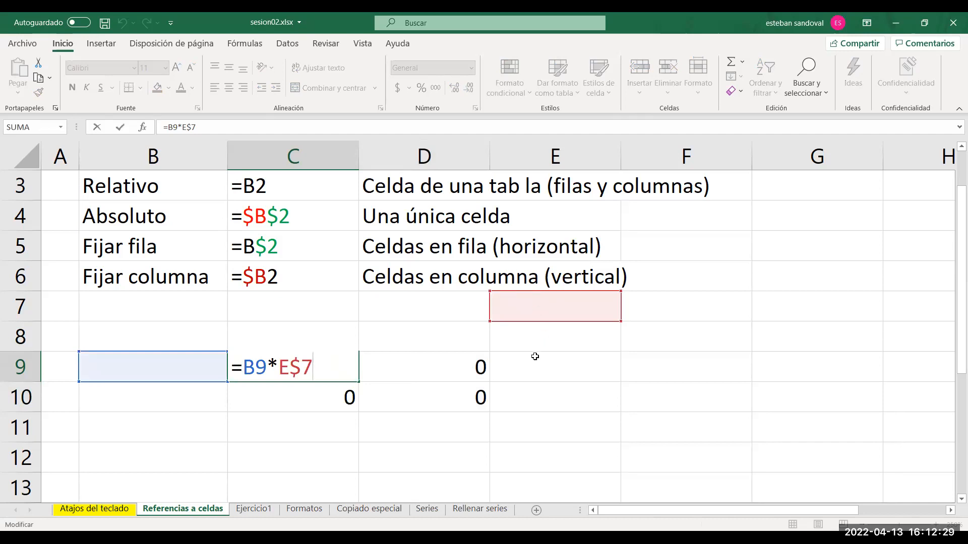
key(Escape)
double_click(301, 397)
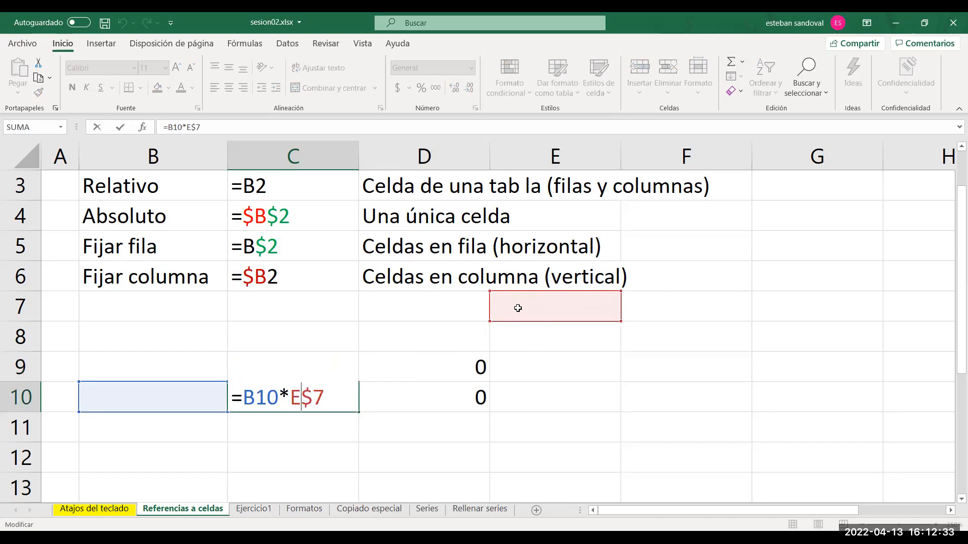
Compare the formulas in C9 and C10 again, checking the E$7 reference in each.
double_click(304, 368)
double_click(297, 365)
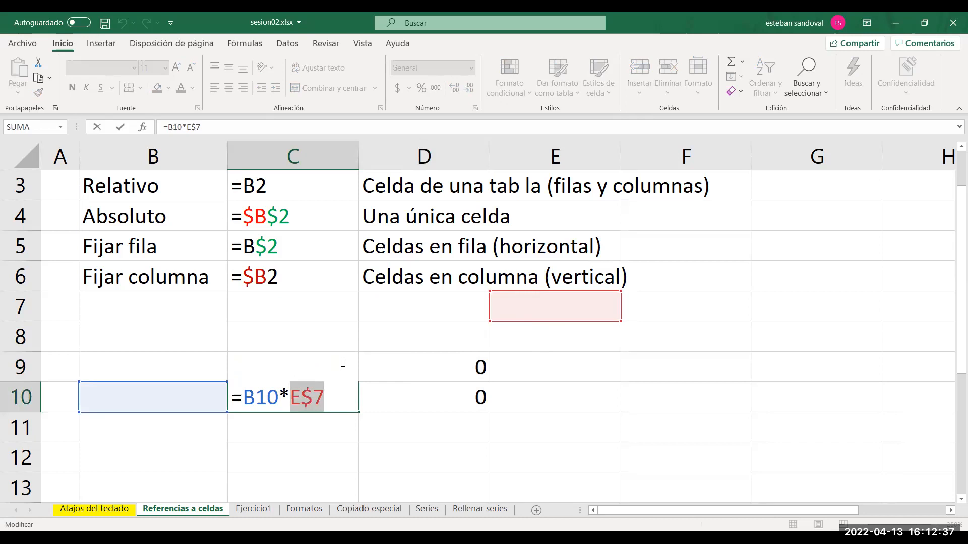
key(Escape)
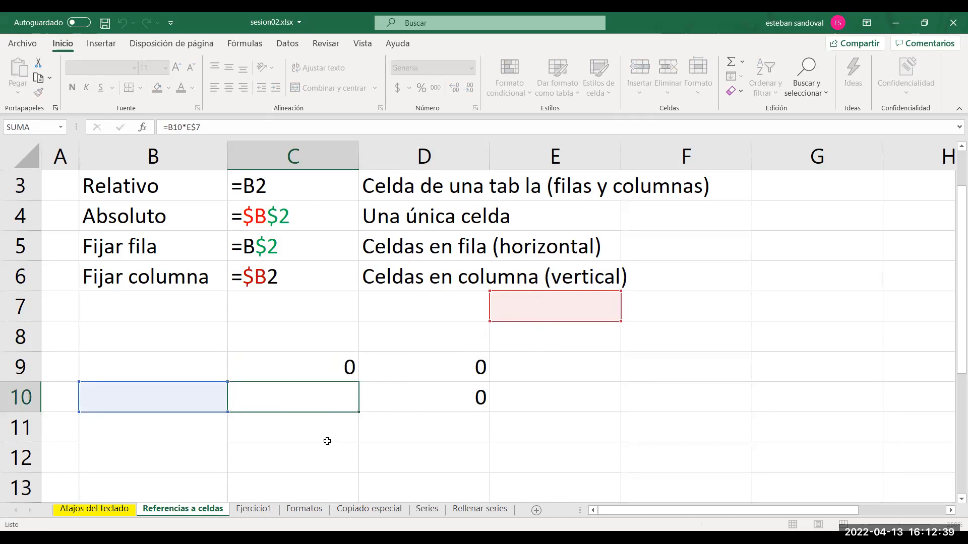
double_click(321, 360)
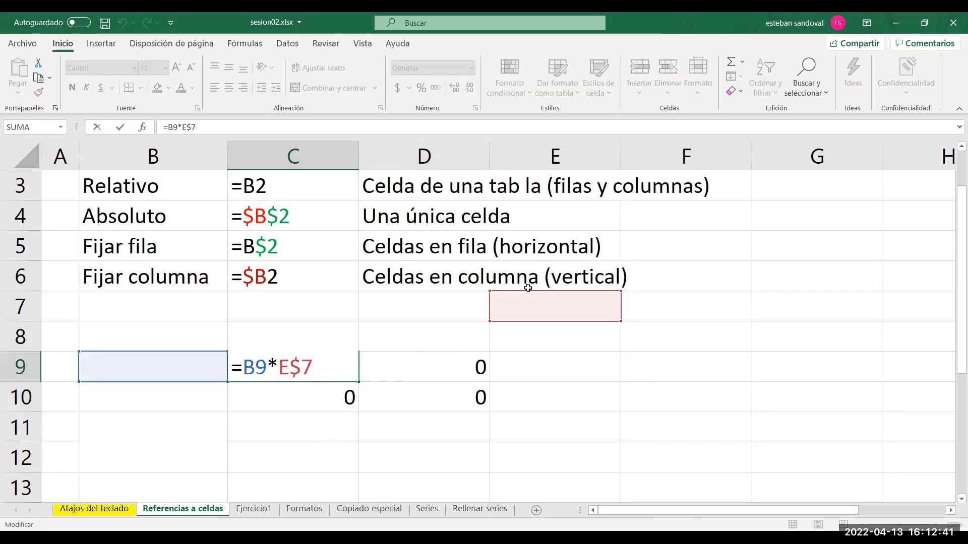
double_click(302, 401)
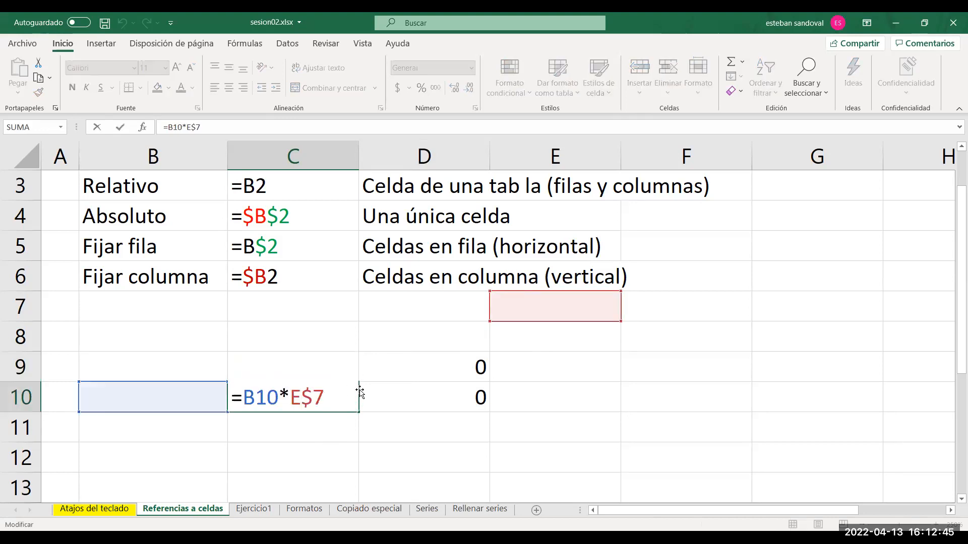
key(Escape)
click(332, 368)
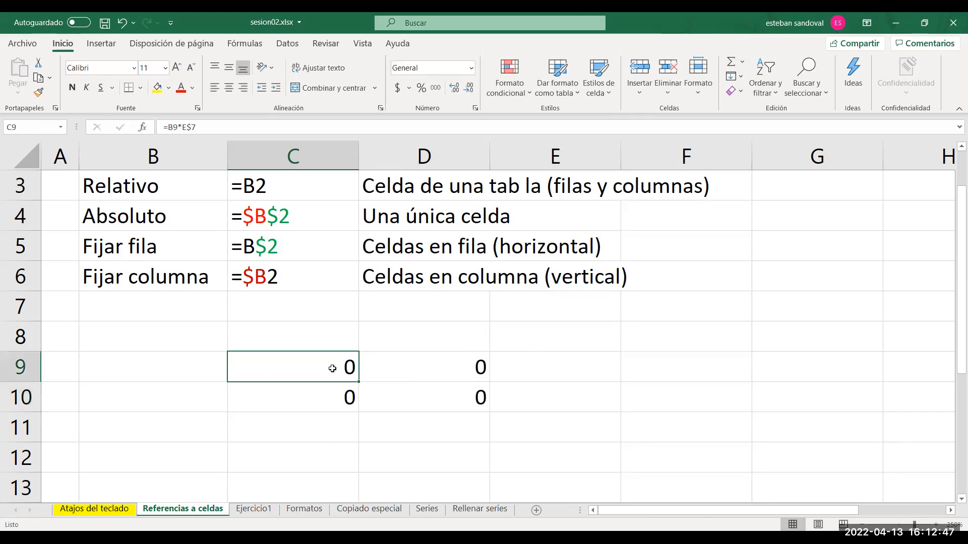
Highlight the second reference in D9's formula, and examine the references in D10's formula.
double_click(421, 366)
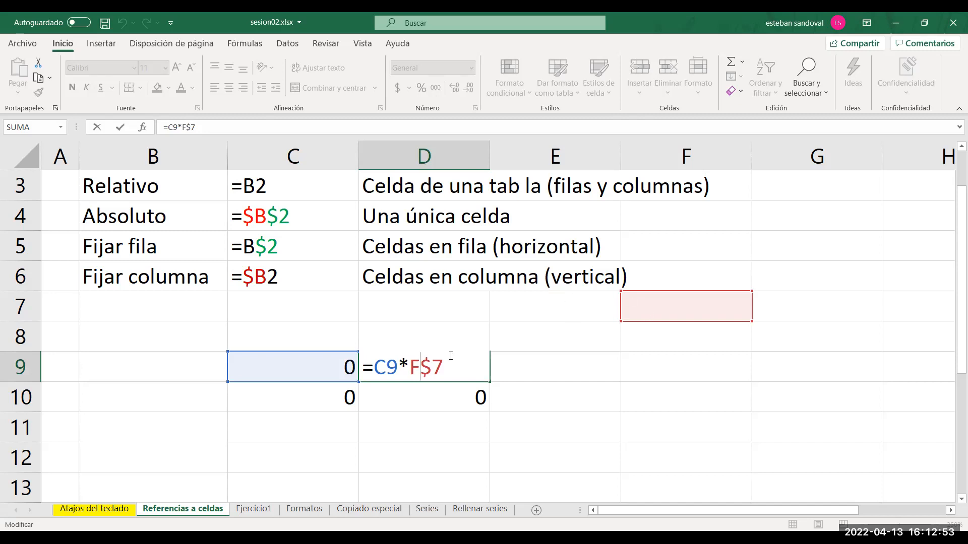
drag(445, 367, 412, 368)
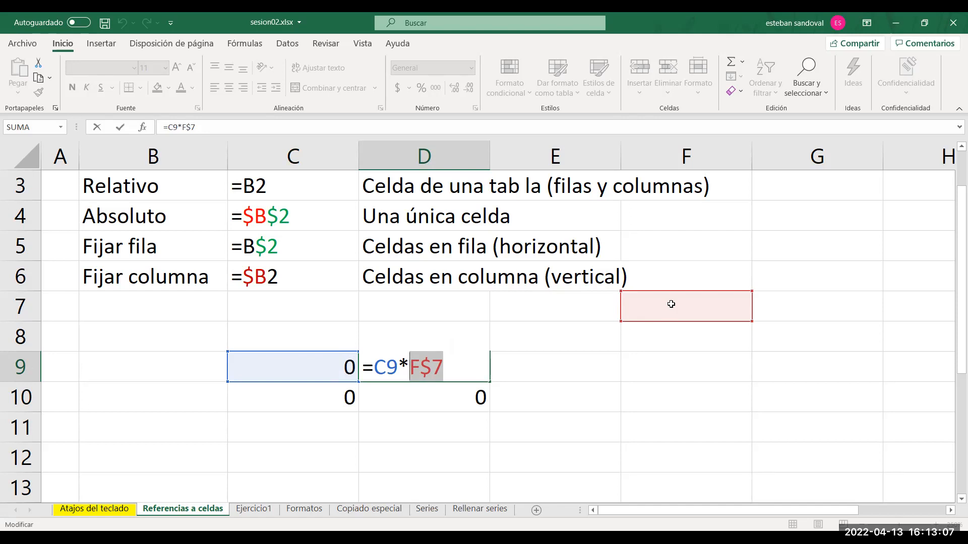
key(ctrl+Return)
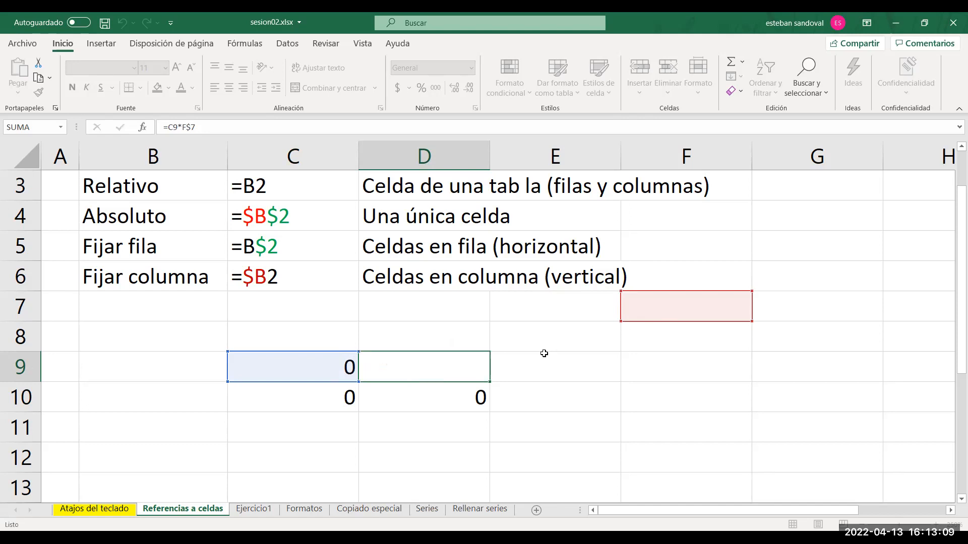
double_click(447, 400)
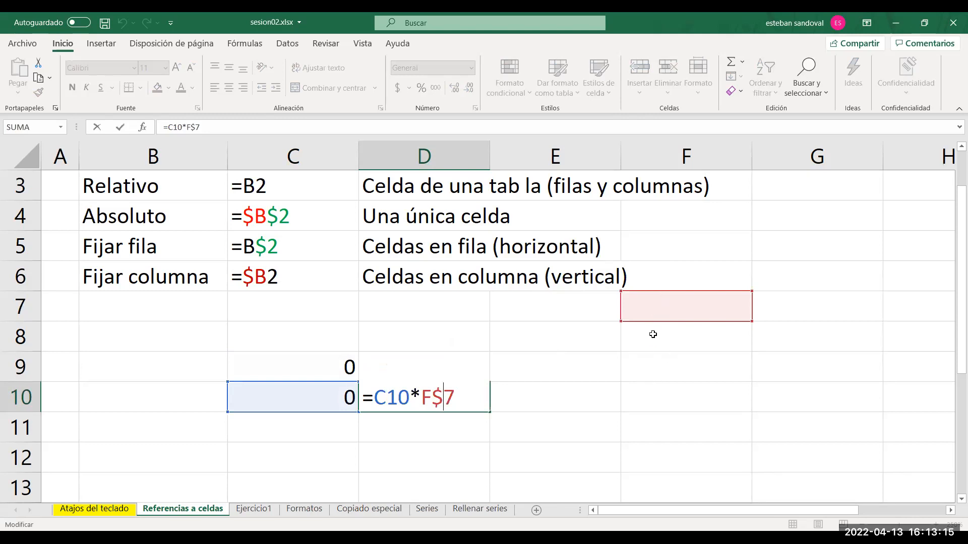
key(Escape)
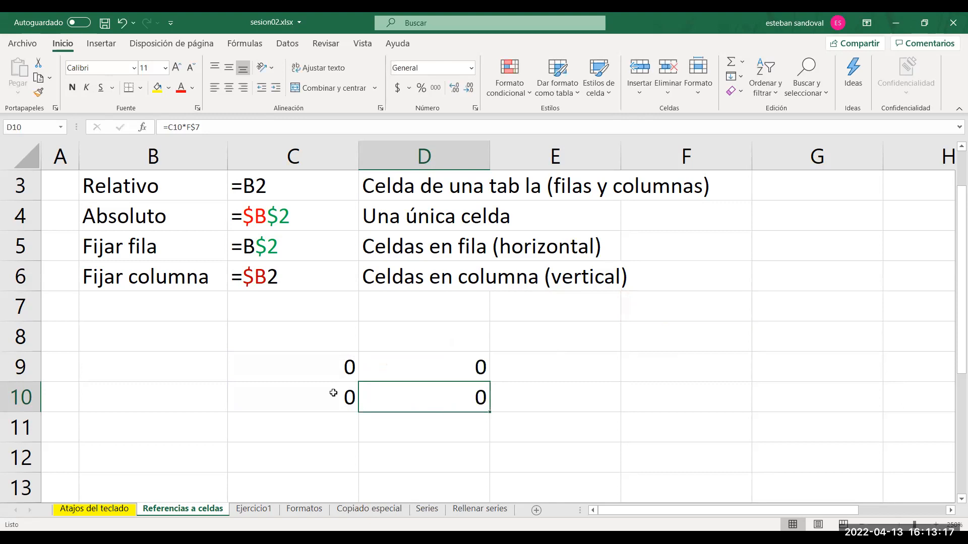
Clear the formula copies from C10:D10 and D9.
drag(333, 393, 421, 384)
key(Delete)
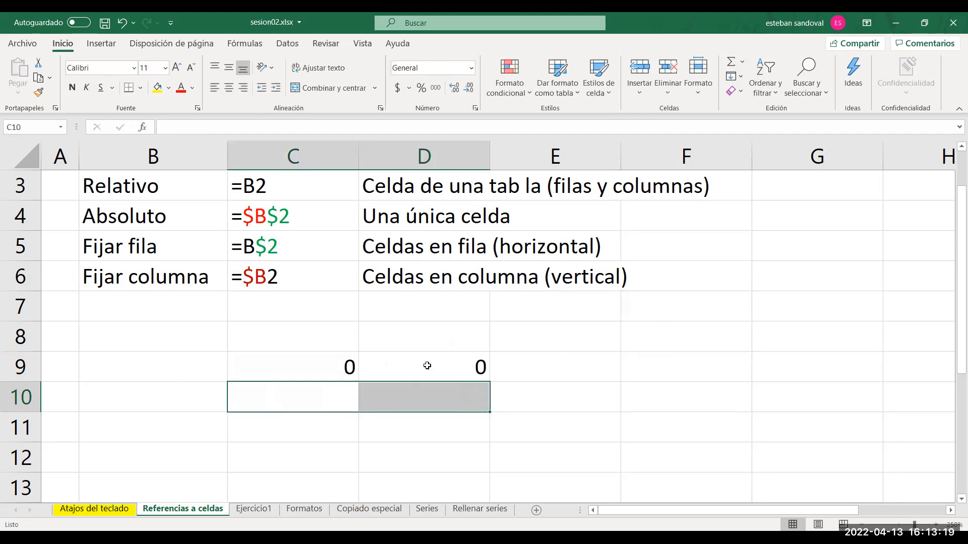
click(427, 366)
key(Delete)
Change the second reference in C9's formula to fix only the column (=B9*$E7), and select all of column E to show it.
double_click(307, 357)
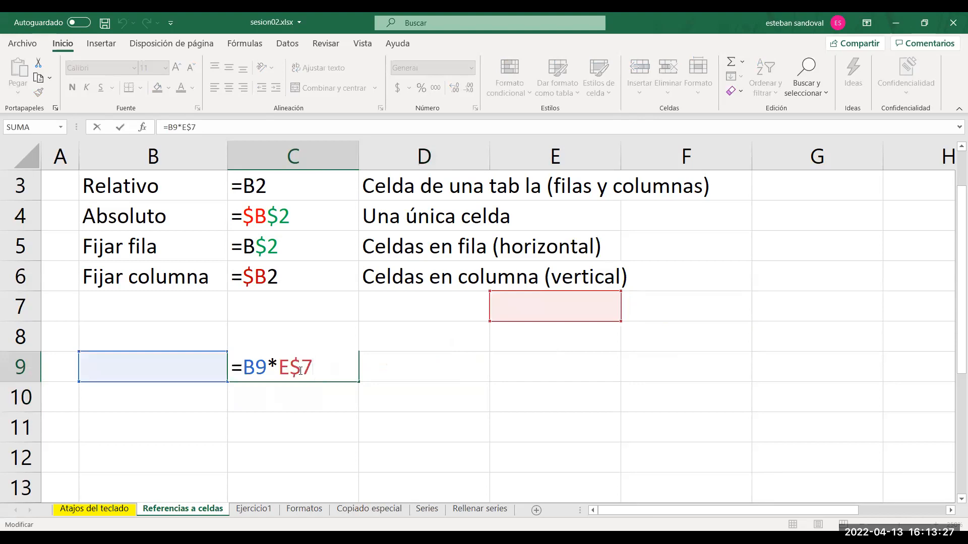
mouse_move(317, 368)
mouse_down()
mouse_move(291, 366)
mouse_move(306, 366)
mouse_up()
click(316, 369)
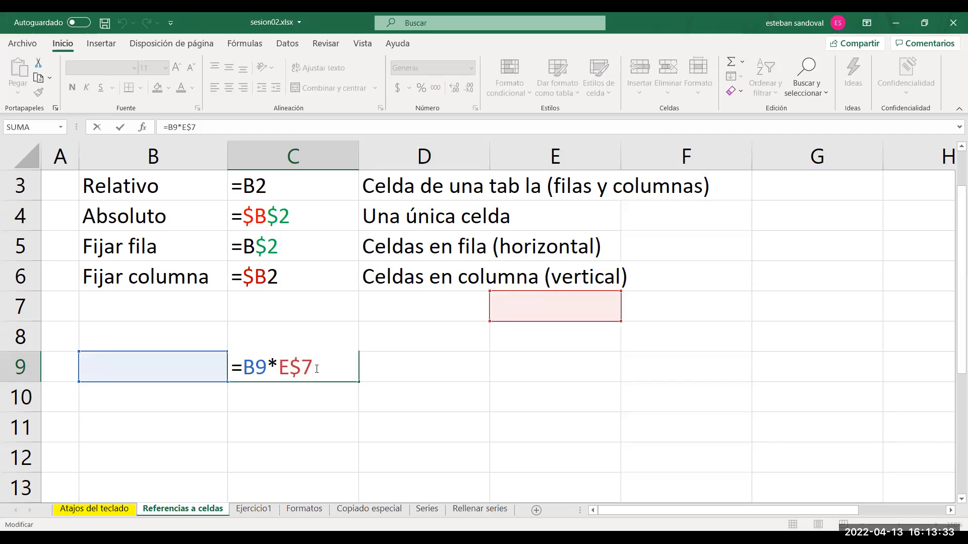
key(F4)
click(561, 158)
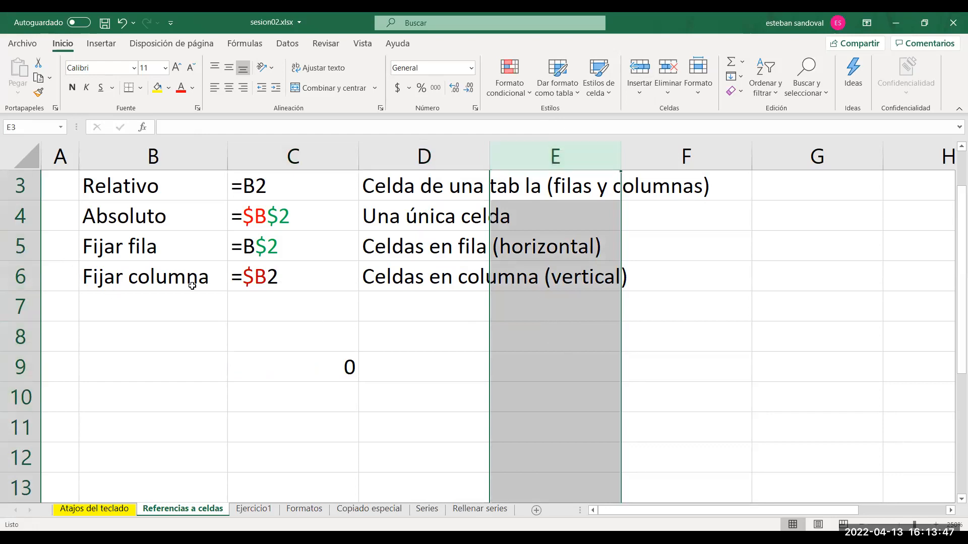
double_click(318, 363)
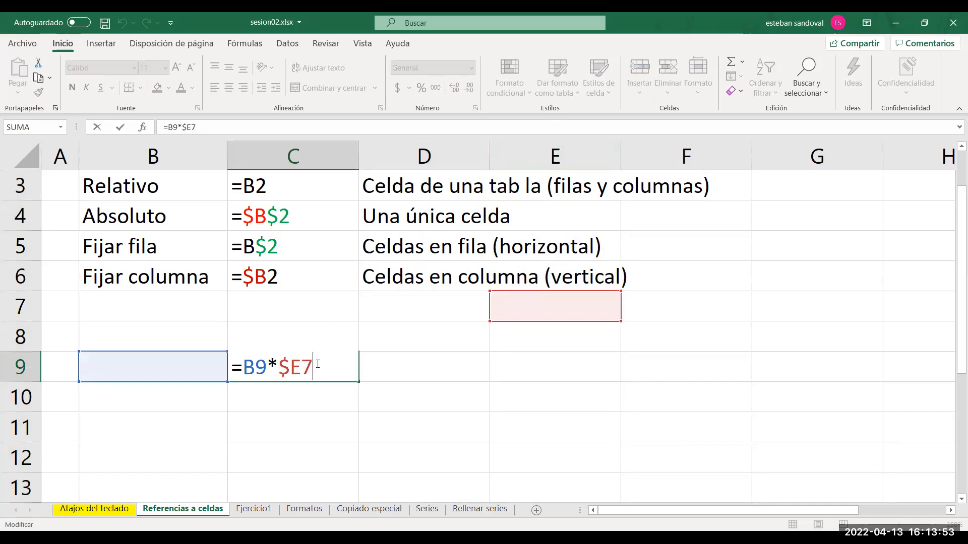
key(Return)
Fill the column-fixed formula from C9 across C9:D10 and examine the references in C9, C10 and D10.
click(334, 373)
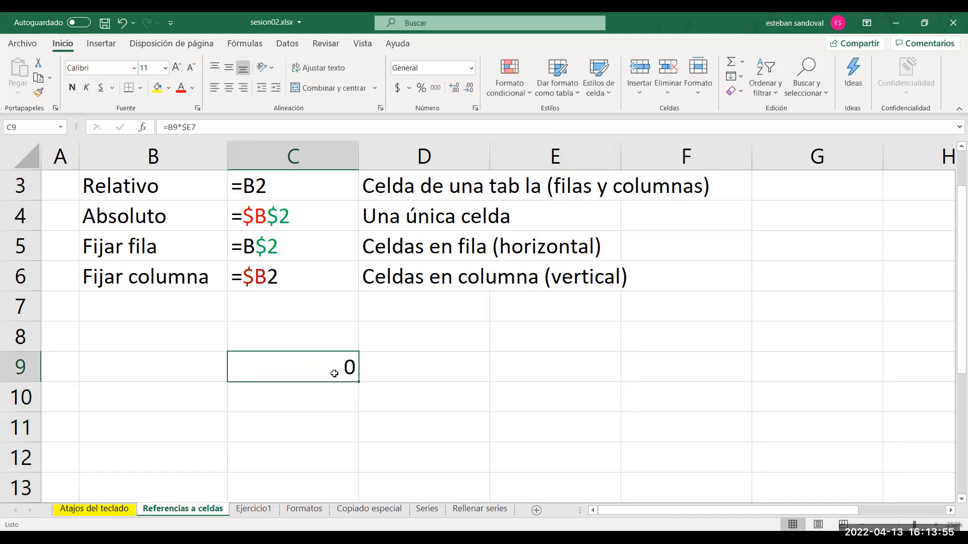
drag(362, 398, 434, 414)
double_click(327, 367)
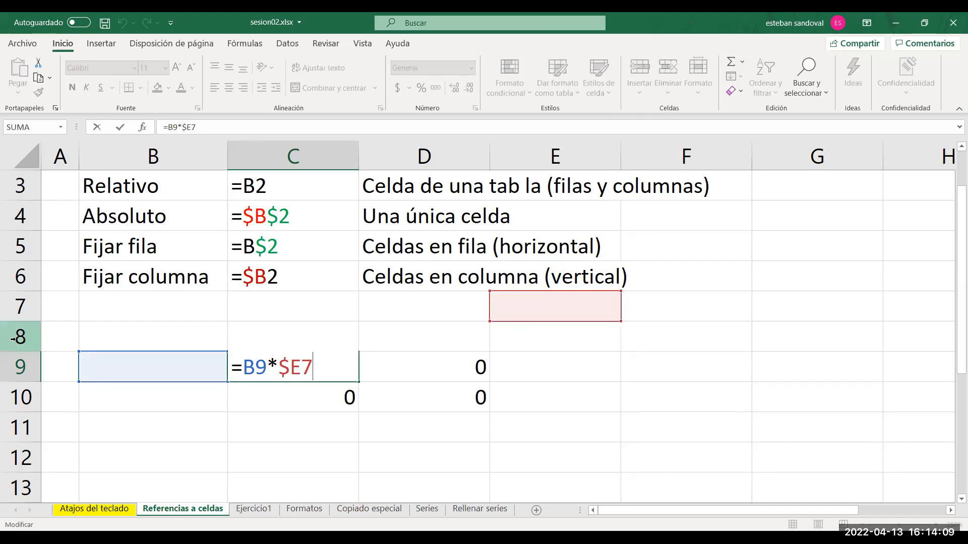
key(Escape)
double_click(279, 398)
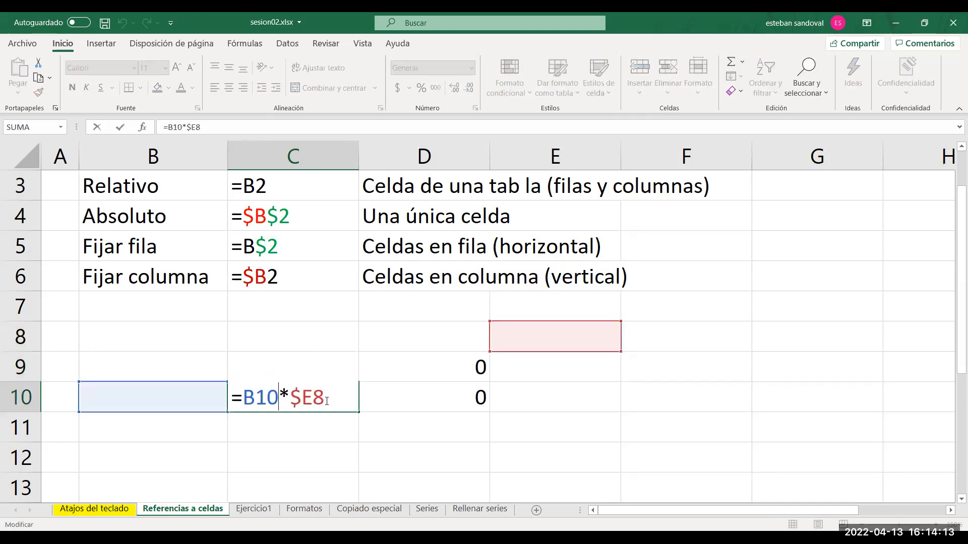
double_click(451, 400)
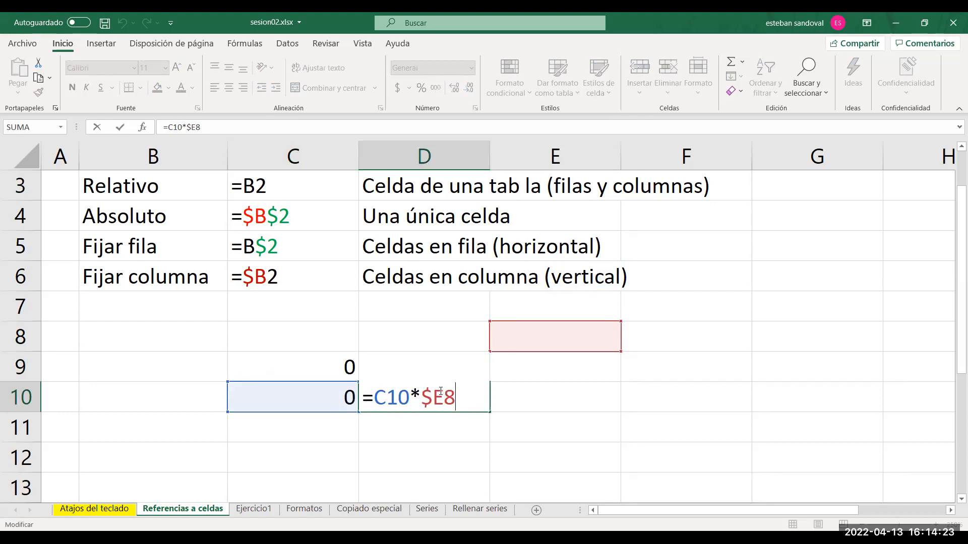
key(ctrl+Return)
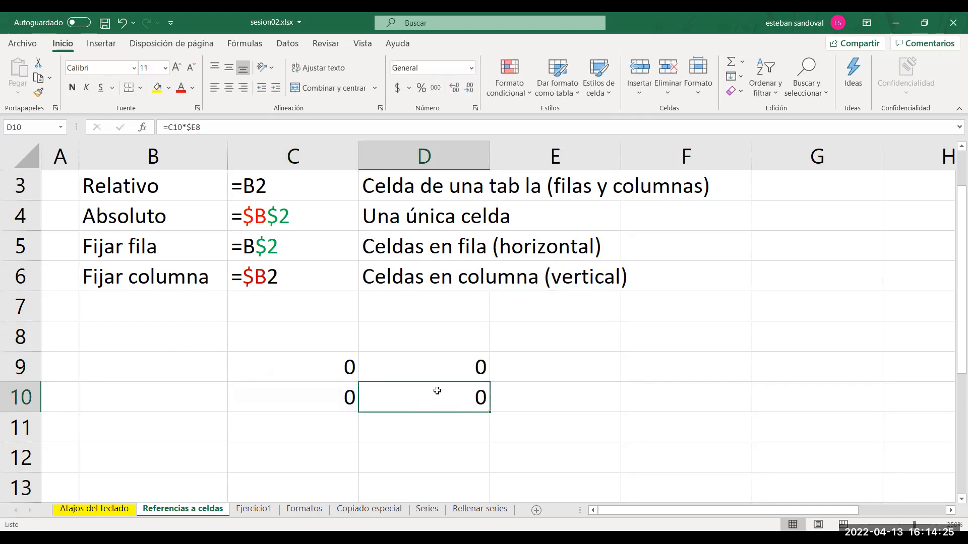
Erase the example formulas in C9:D10 by filling the blank cell B9 over them.
click(206, 367)
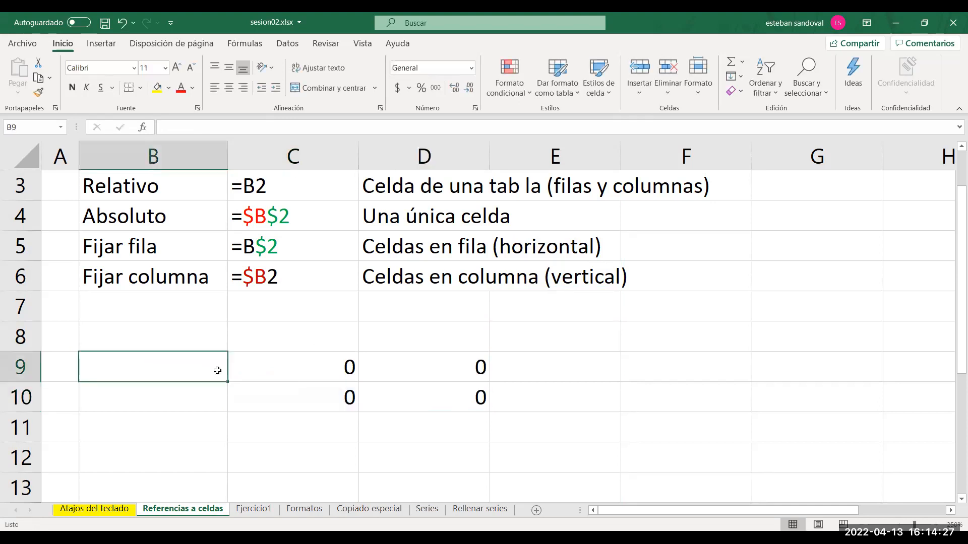
drag(229, 384, 488, 402)
click(568, 407)
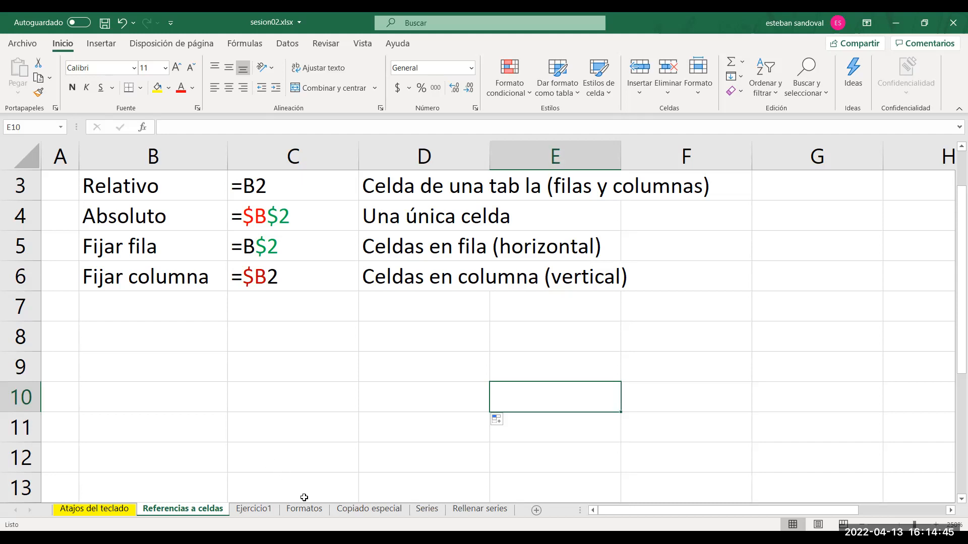
Go to the Formatos sheet and apply the Porcentaje number format to the 0,5 value in E8.
click(305, 513)
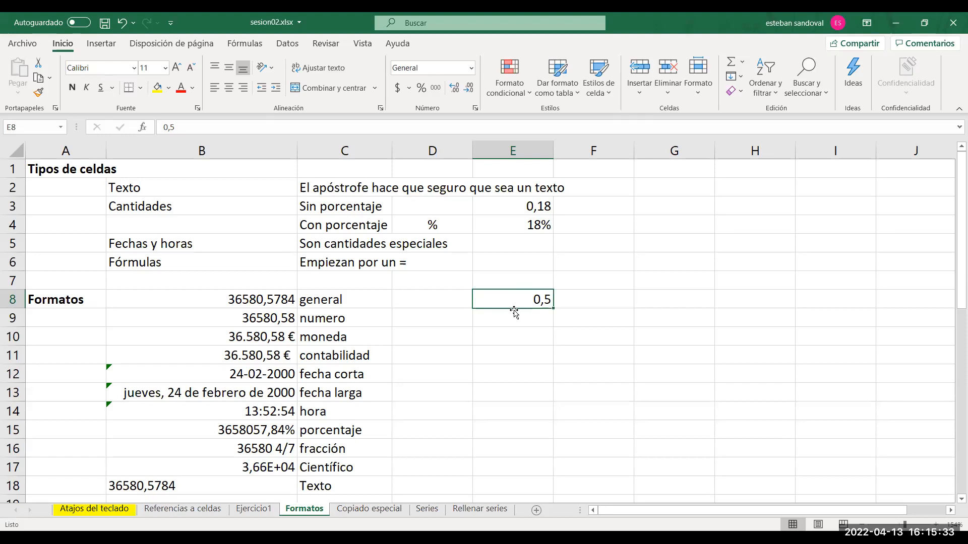
click(471, 73)
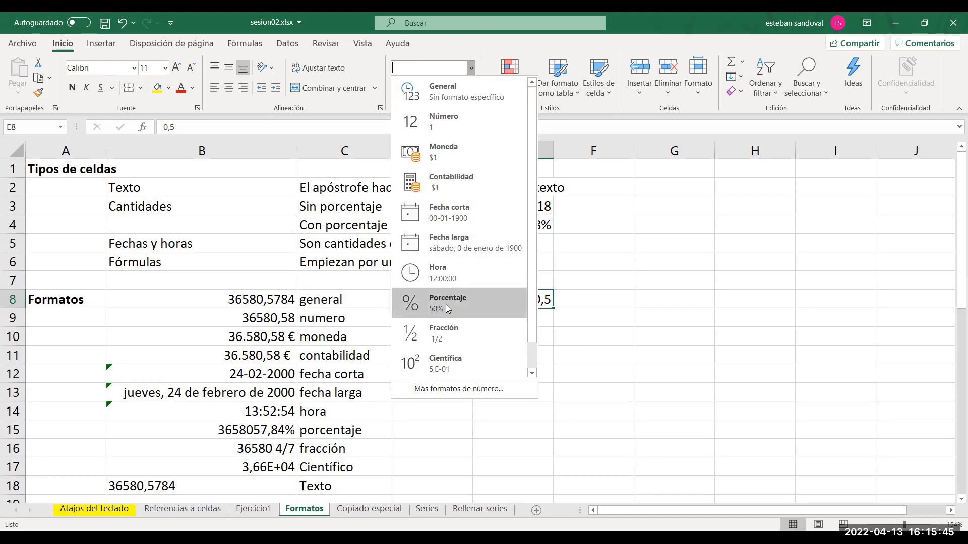
click(515, 308)
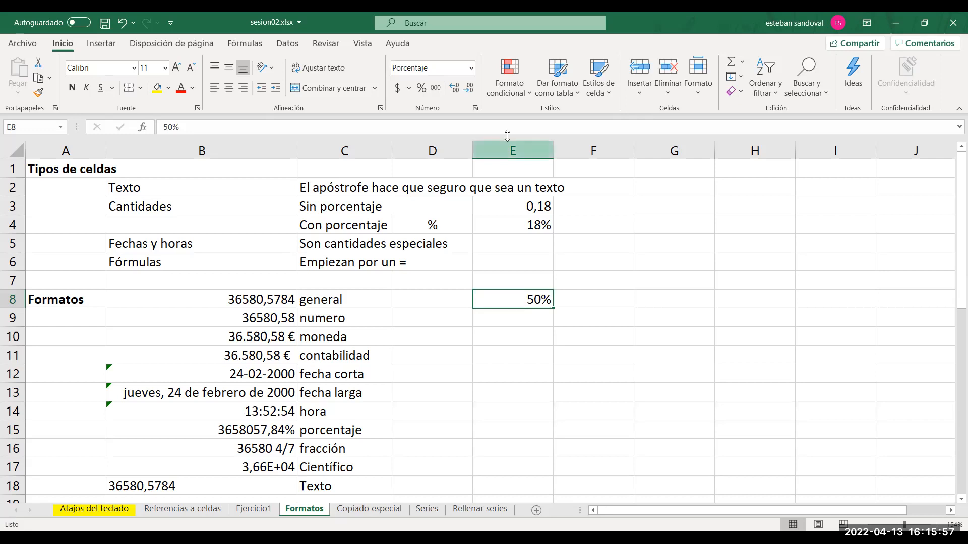
Format E8 as Moneda, and switch it to the € Español (España) accounting format.
click(472, 68)
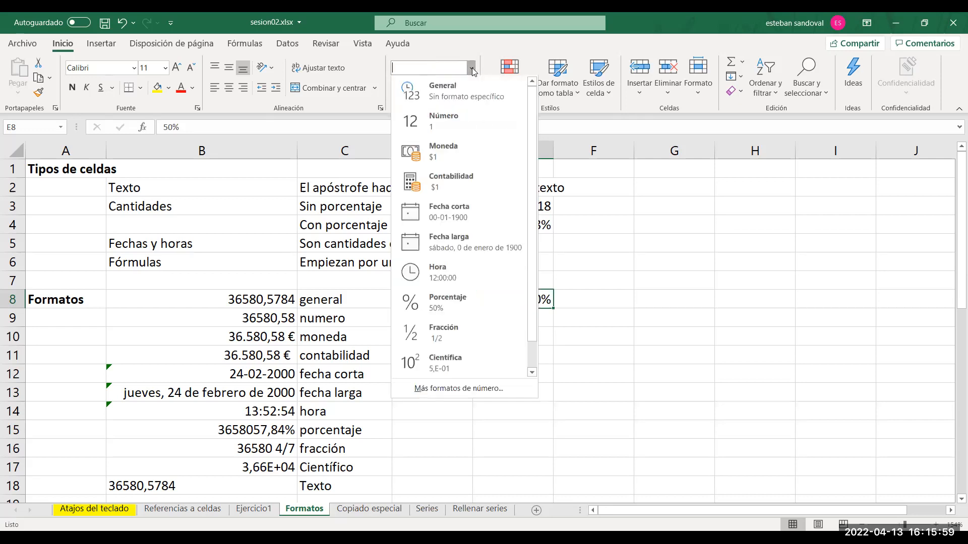
click(454, 157)
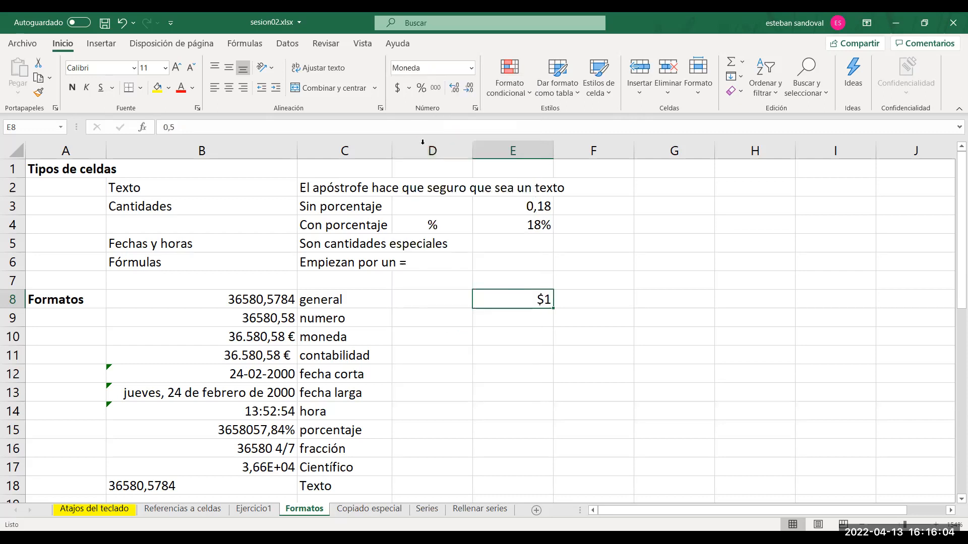
click(408, 89)
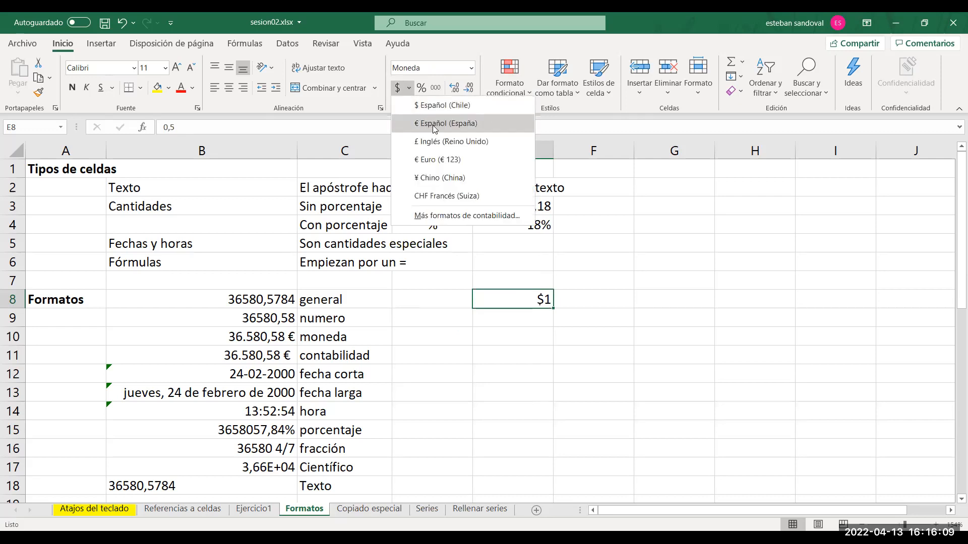
click(434, 124)
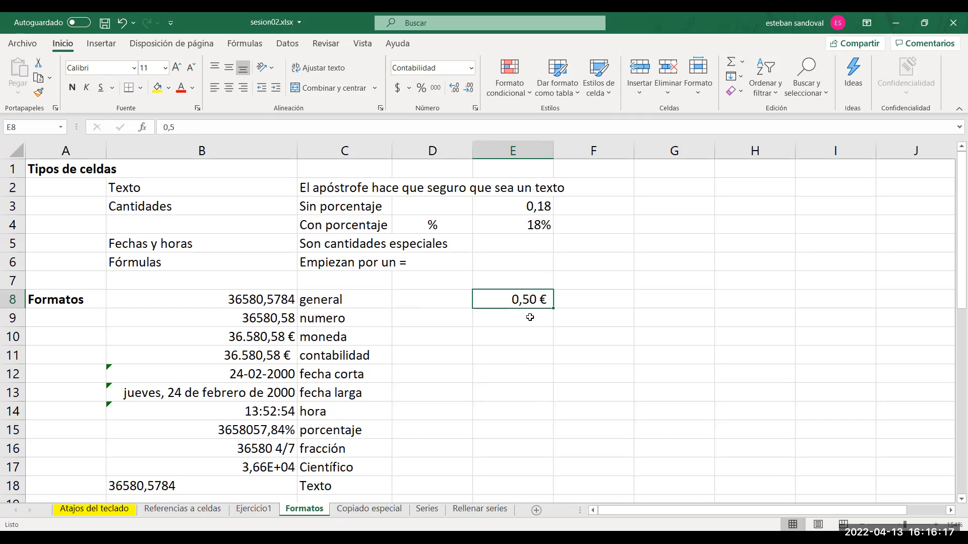
Enter $% in cell F9 and return to cell E8.
click(610, 320)
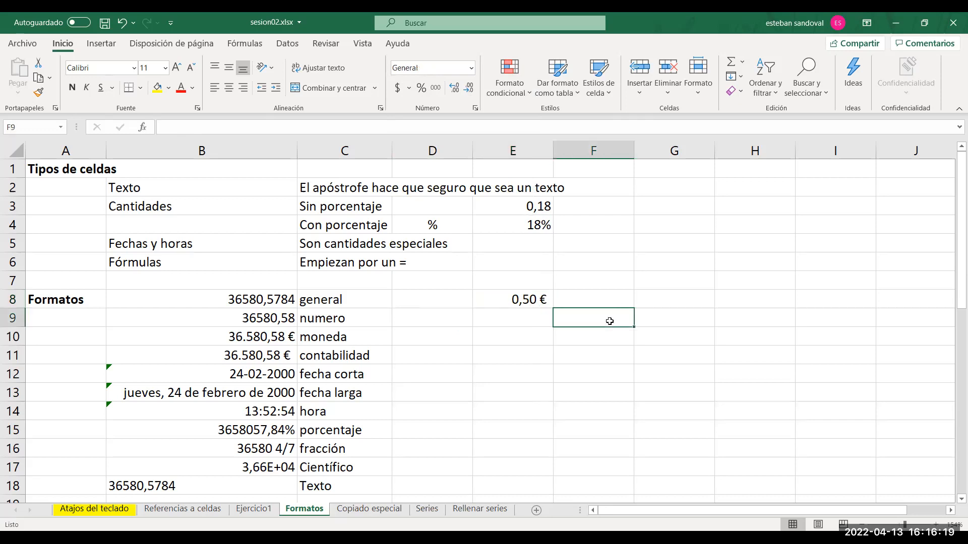
text($%)
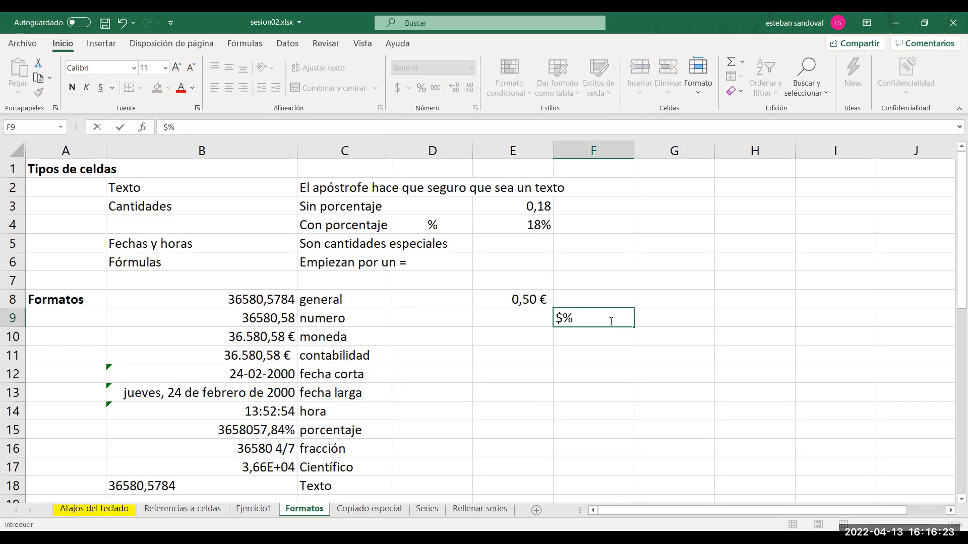
click(506, 348)
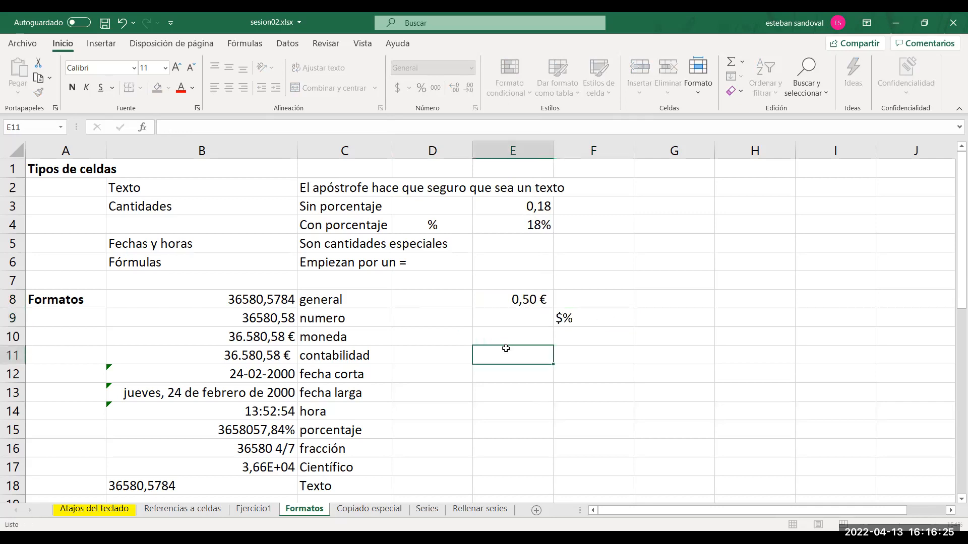
click(513, 295)
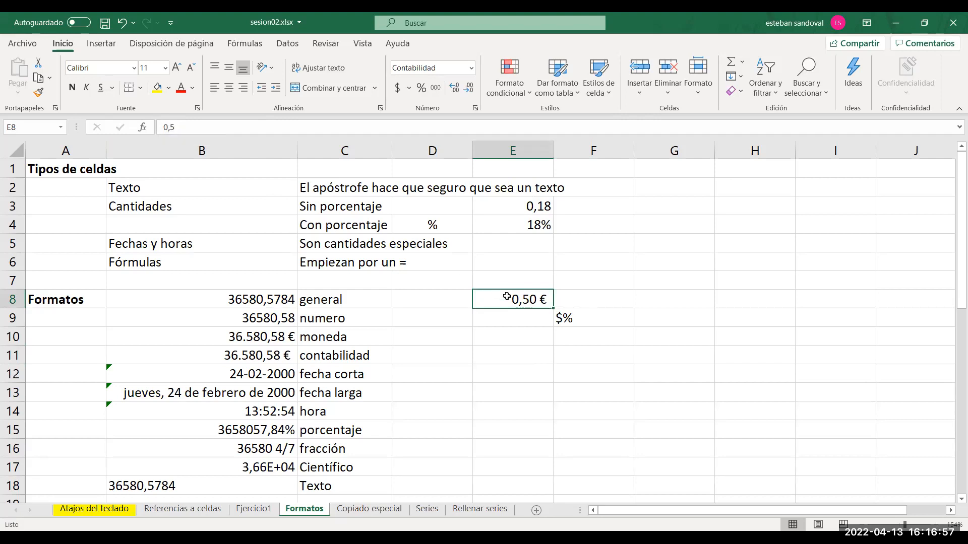
Apply the Número format to E8 and increase its decimals to seven places.
click(471, 67)
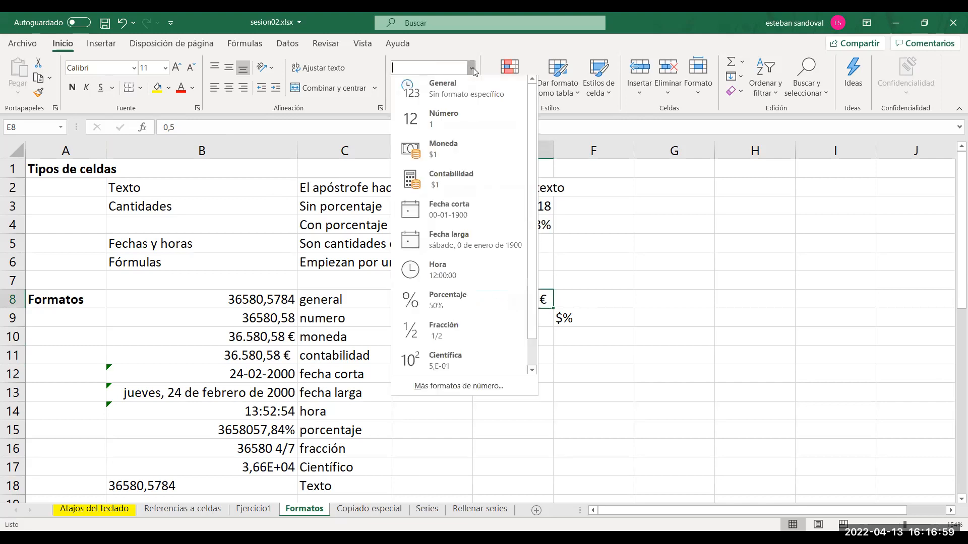
click(453, 124)
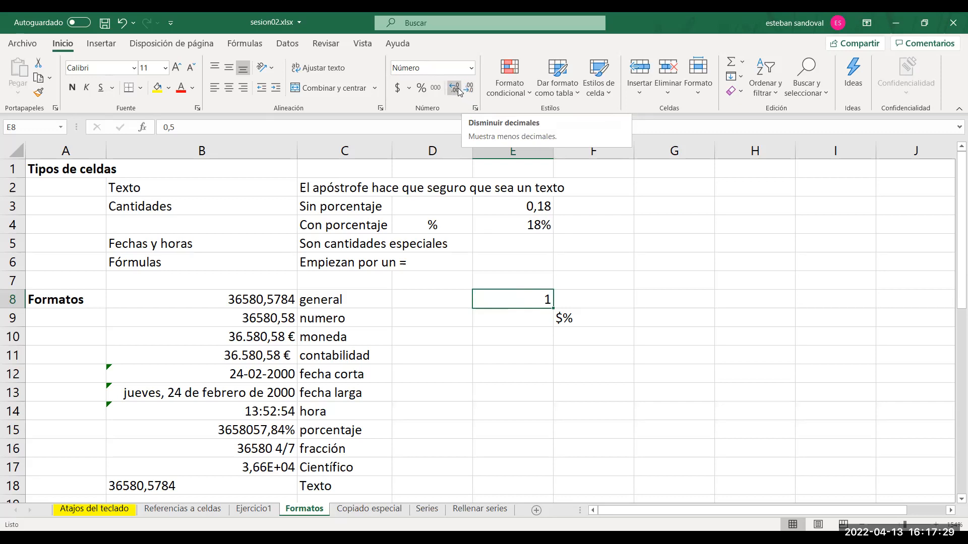
click(458, 88)
click(458, 87)
click(458, 88)
click(458, 88)
click(458, 88)
click(458, 88)
click(458, 87)
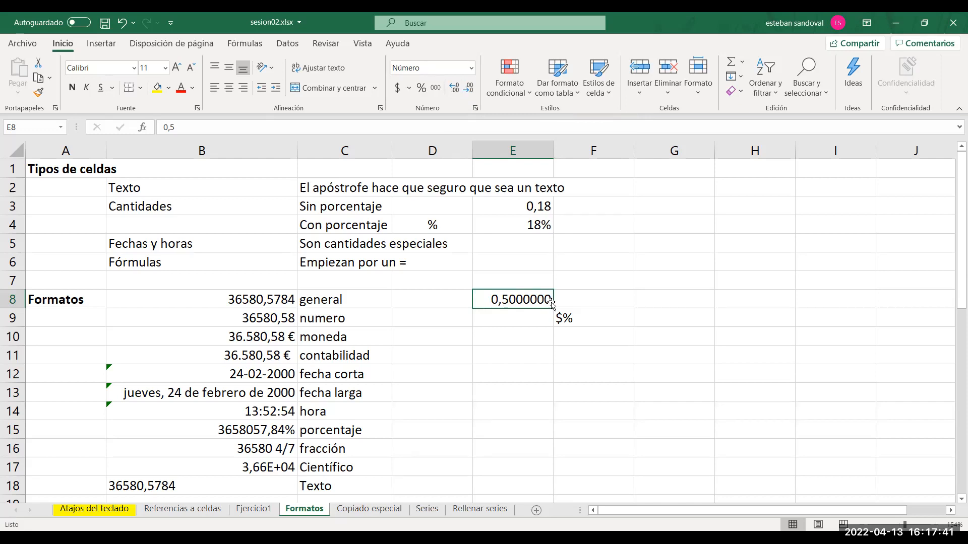
Decrease the decimals of E8 until no decimal places are displayed.
click(468, 90)
click(469, 90)
click(468, 89)
click(469, 89)
click(468, 89)
click(468, 90)
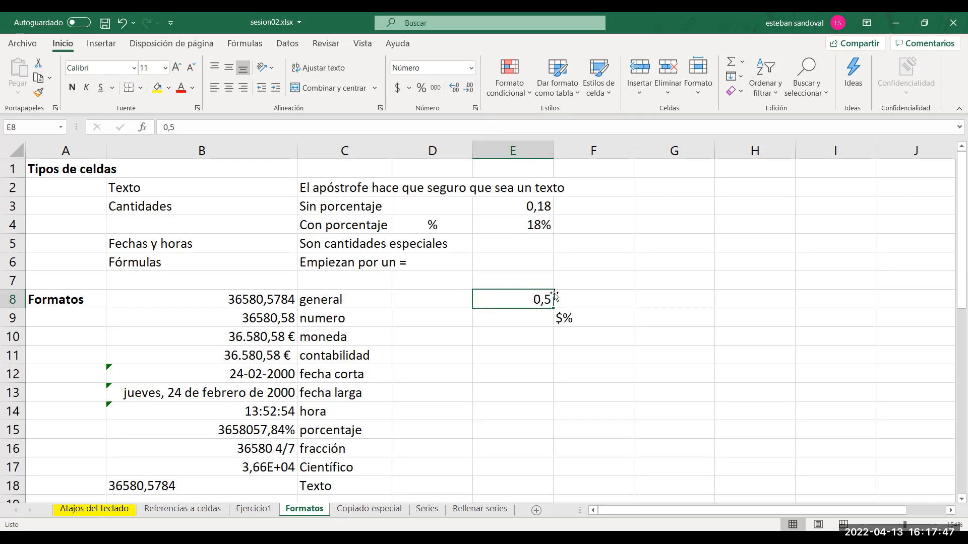
click(472, 96)
Change the value in E8 to 0,5436.
double_click(534, 297)
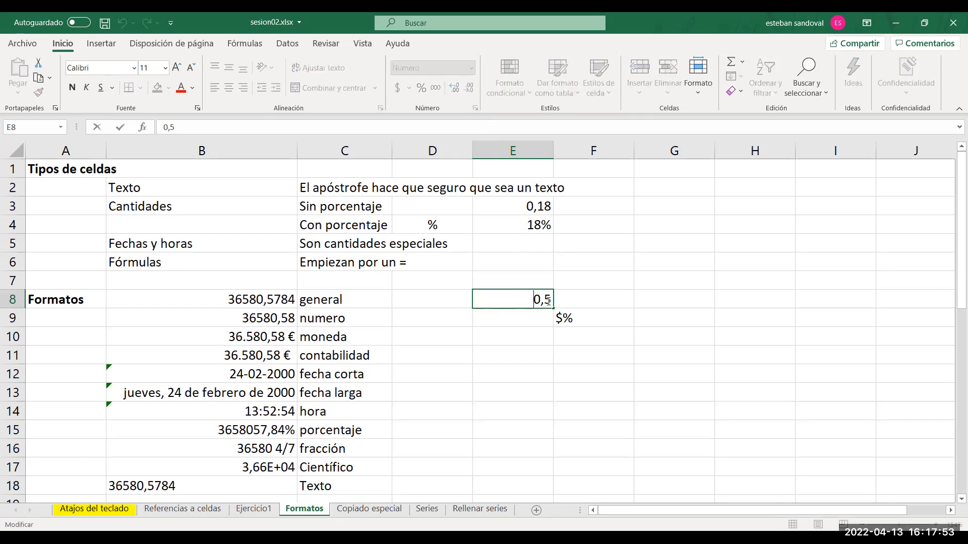
text(436)
key(Return)
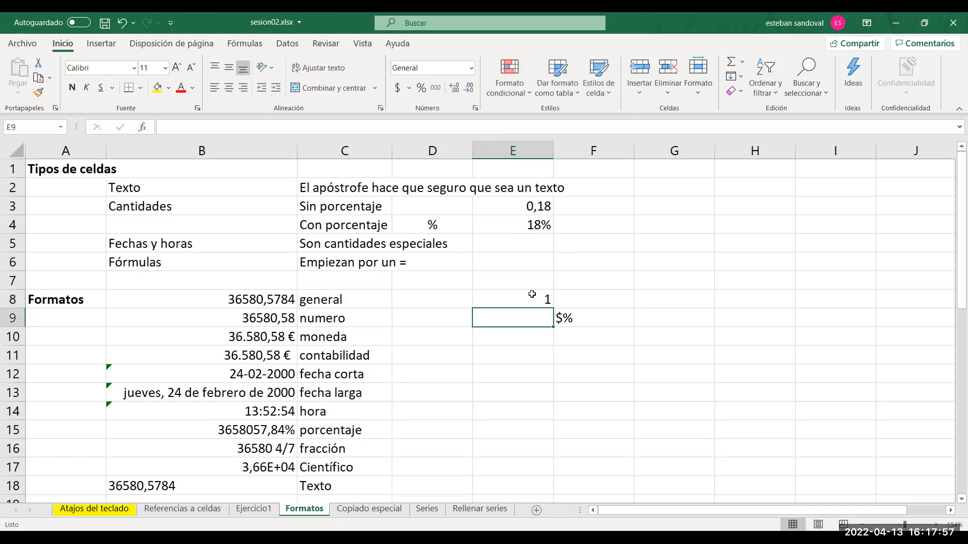
Increase the decimals of E8 to four places.
click(481, 298)
click(454, 89)
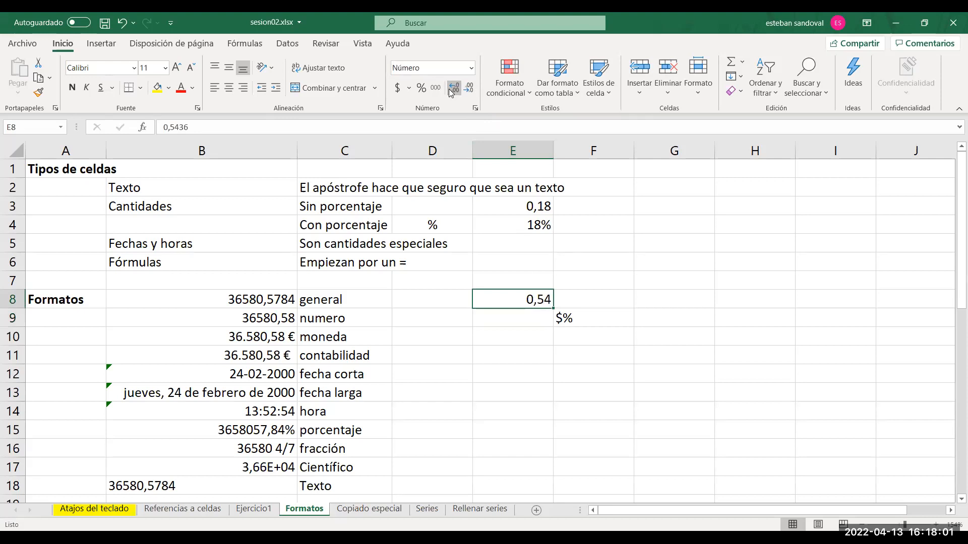
click(452, 89)
click(453, 89)
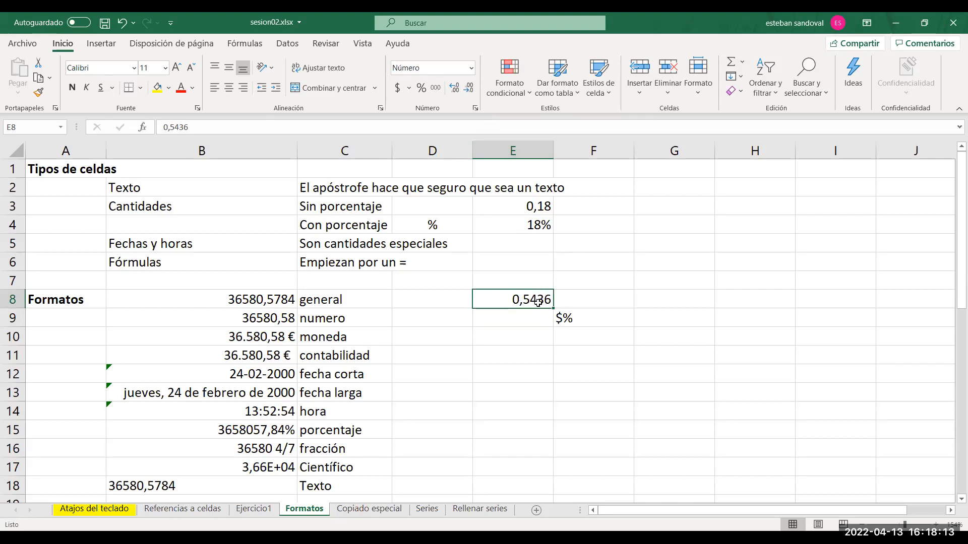
Add one more decimal to E8, and reduce its display to a single decimal place.
click(456, 89)
click(467, 90)
click(468, 90)
click(468, 90)
click(467, 92)
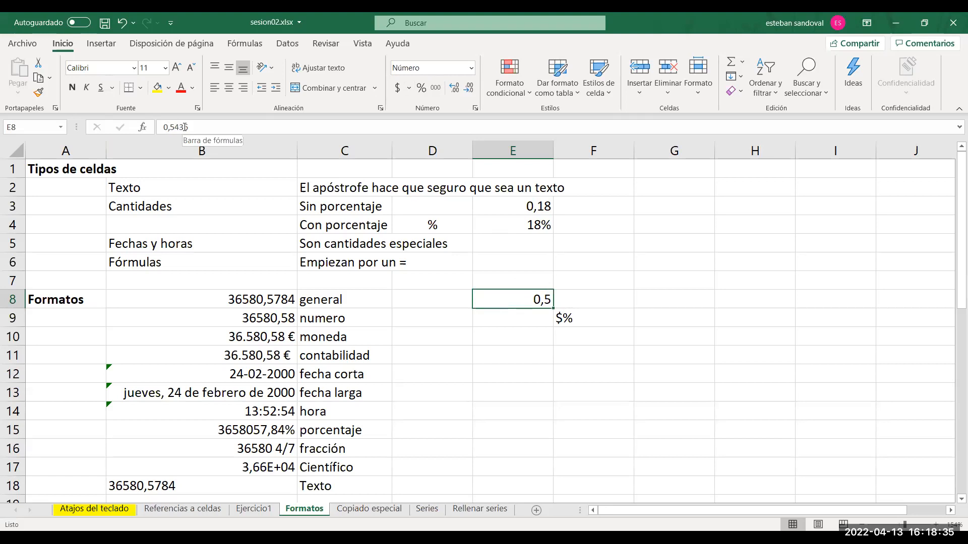
Enter the formula =E8+1 in F8.
click(623, 304)
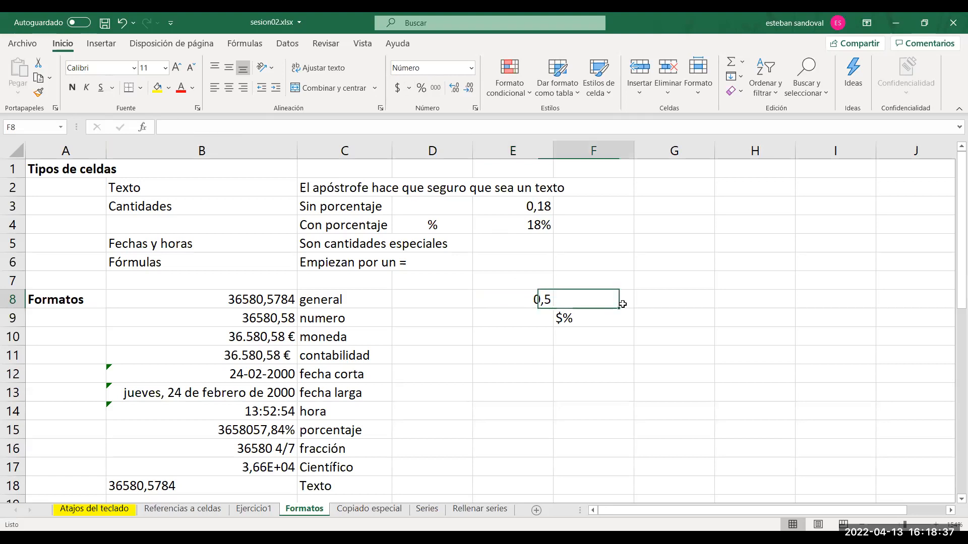
text(=)
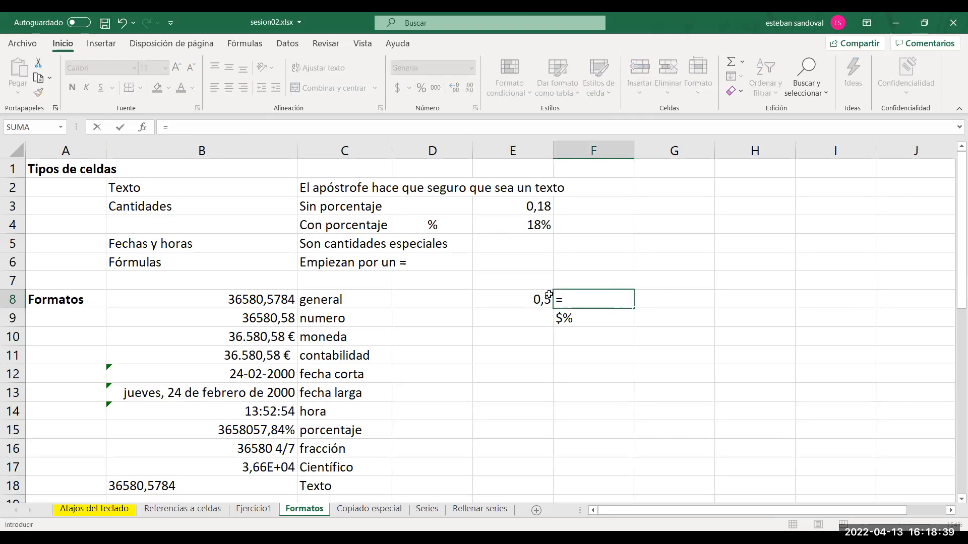
click(530, 295)
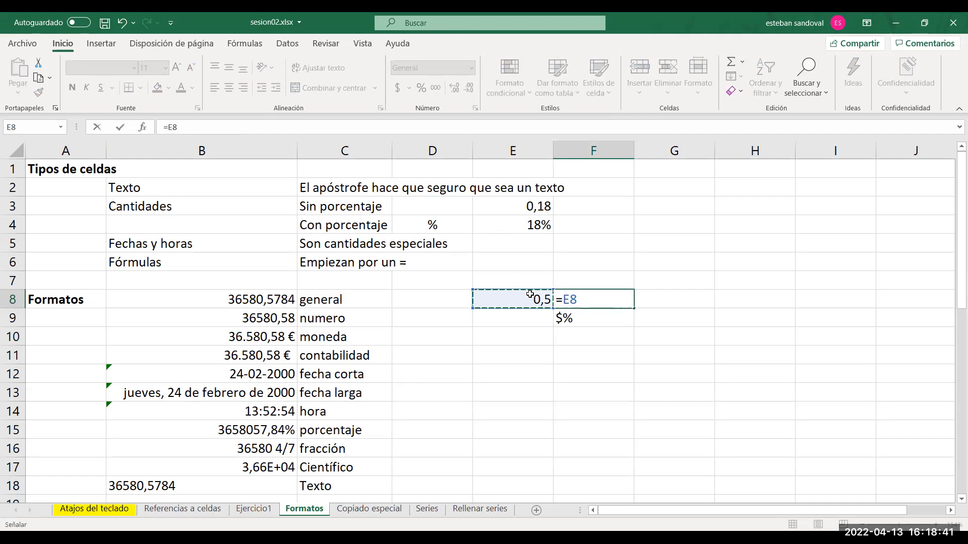
text(+1)
key(Return)
Adjust the decimals of F8 to display four places.
click(613, 299)
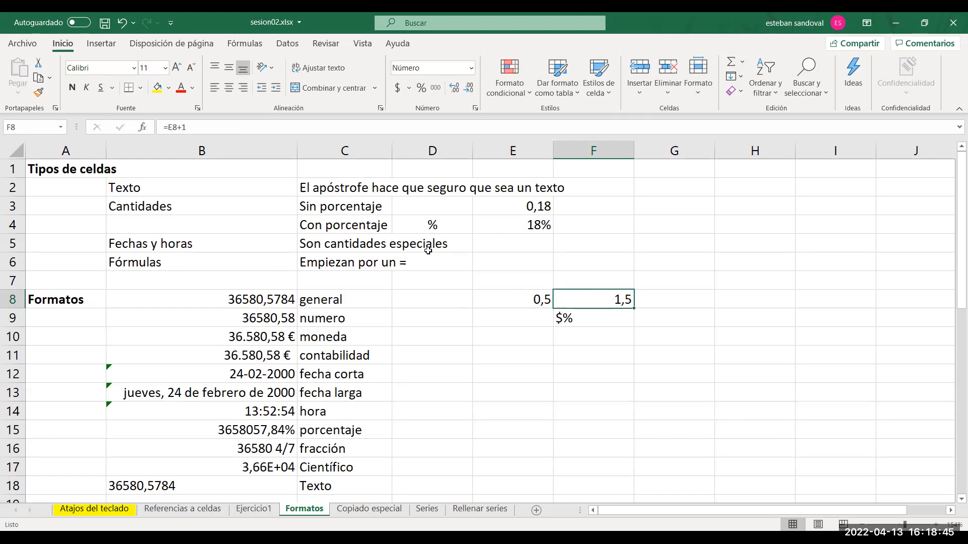
click(456, 87)
click(457, 88)
click(456, 86)
click(456, 87)
click(468, 89)
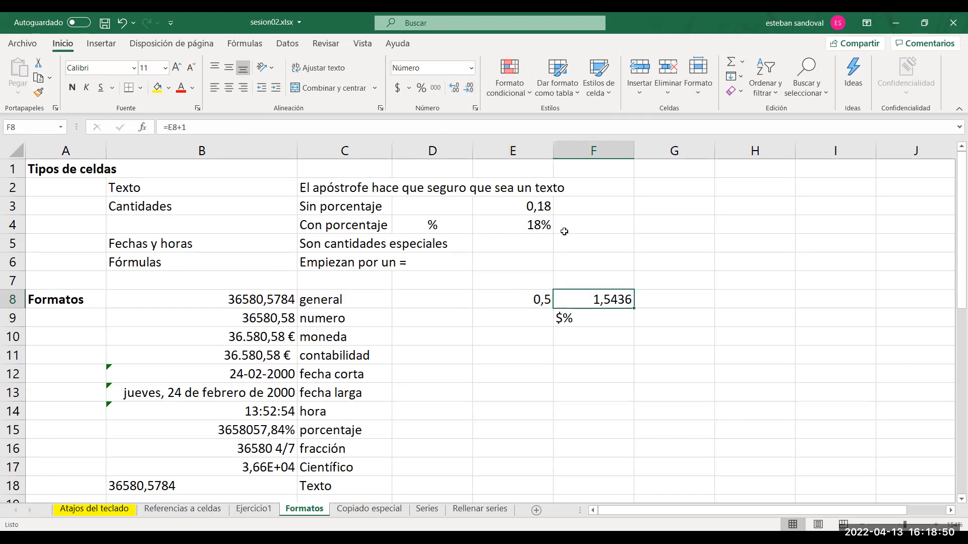
Apply the Fecha corta format to E8.
click(529, 300)
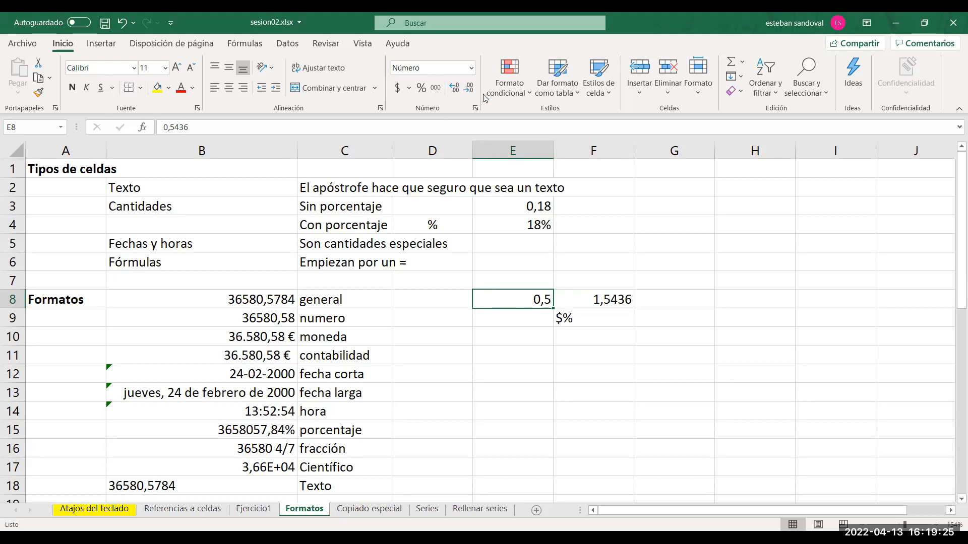
click(470, 70)
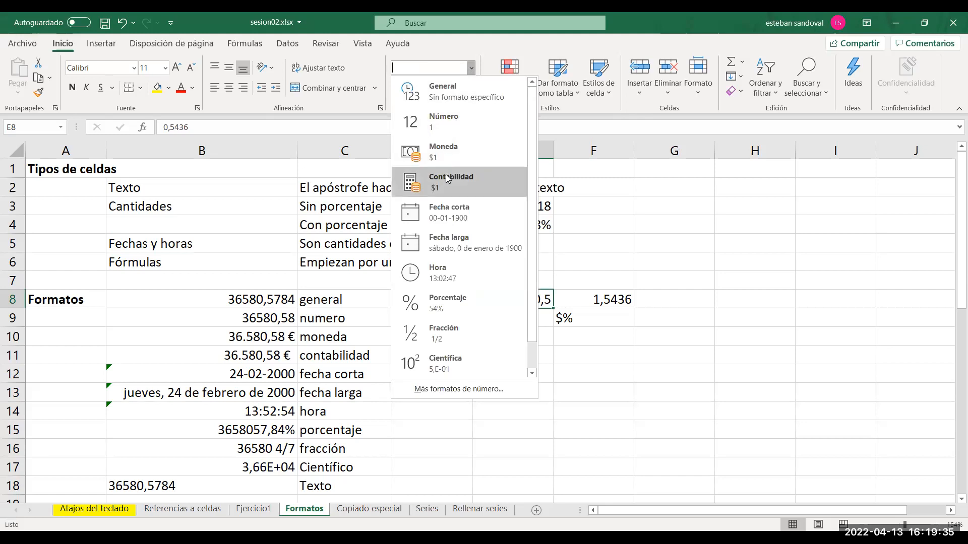
click(446, 216)
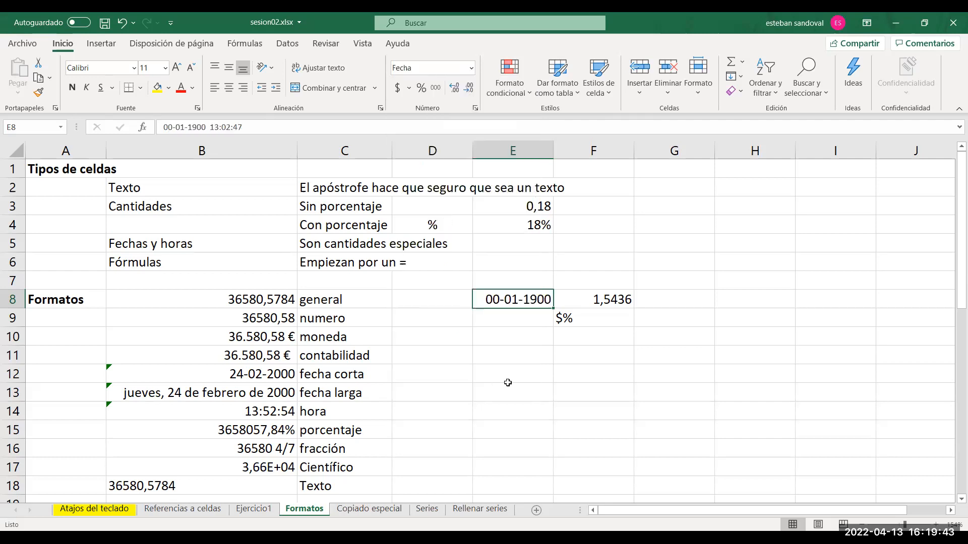
Enter 35600 in E13, beside the fecha larga row.
click(509, 384)
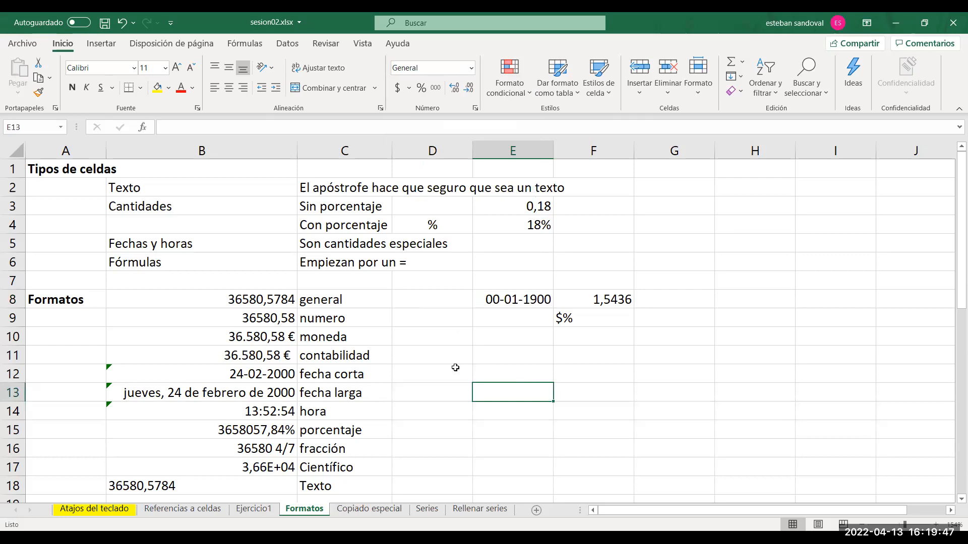
text(35)
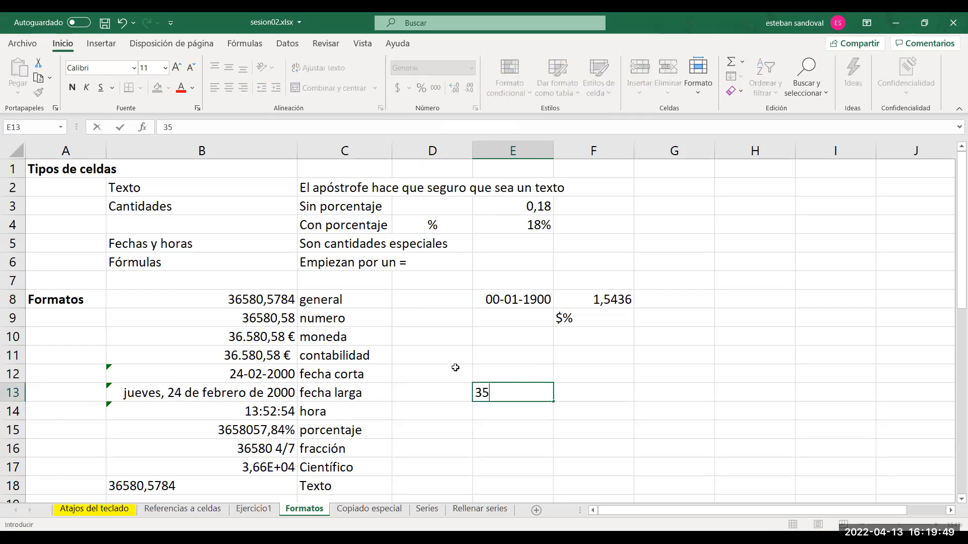
text(600)
click(587, 423)
Format E13 as Fecha corta, and switch it to the thousands-separator style.
click(528, 397)
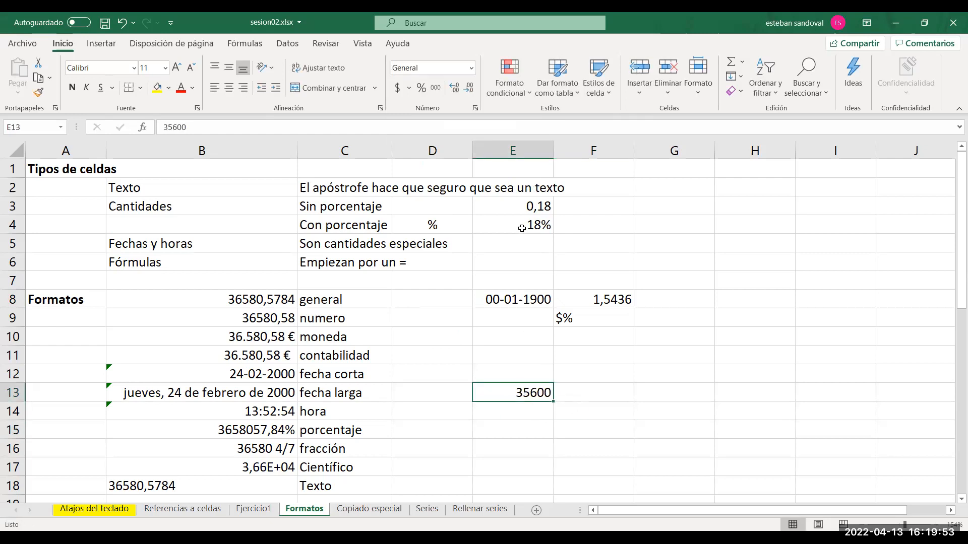
click(470, 71)
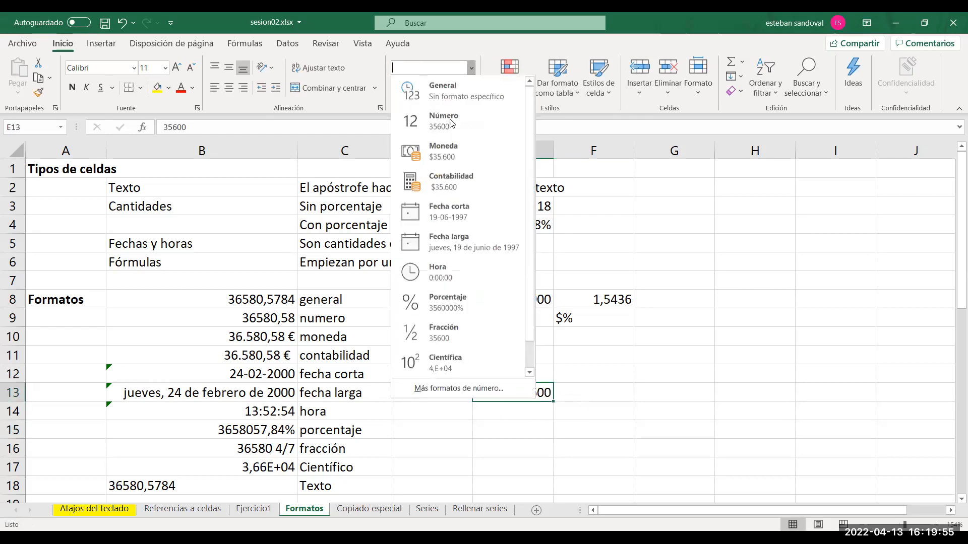
click(443, 210)
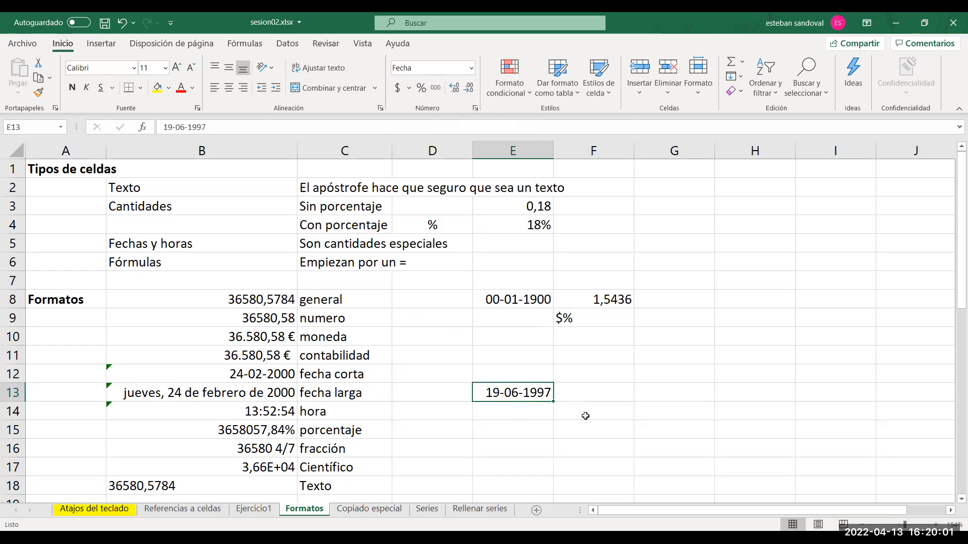
click(442, 92)
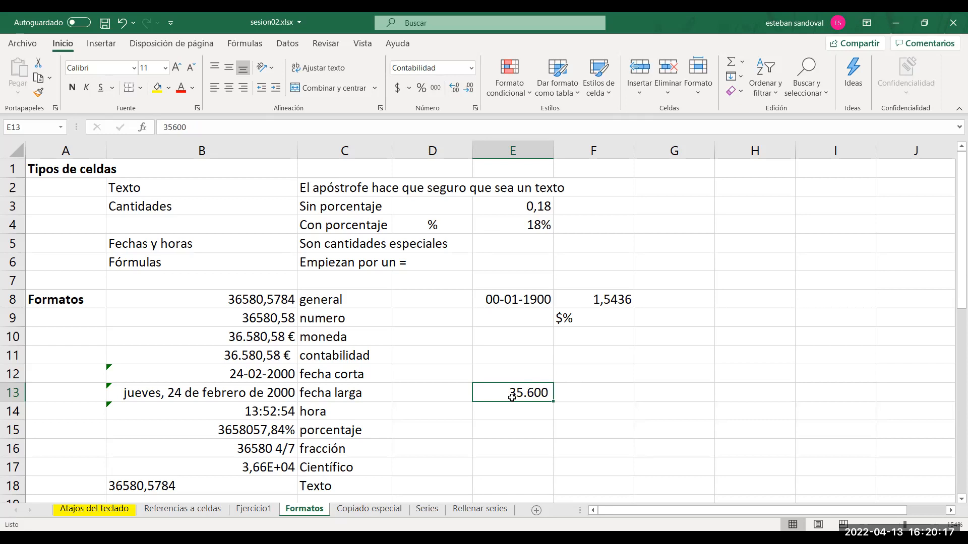
Enter 1 in F13 and apply the Fecha corta format to it.
click(593, 392)
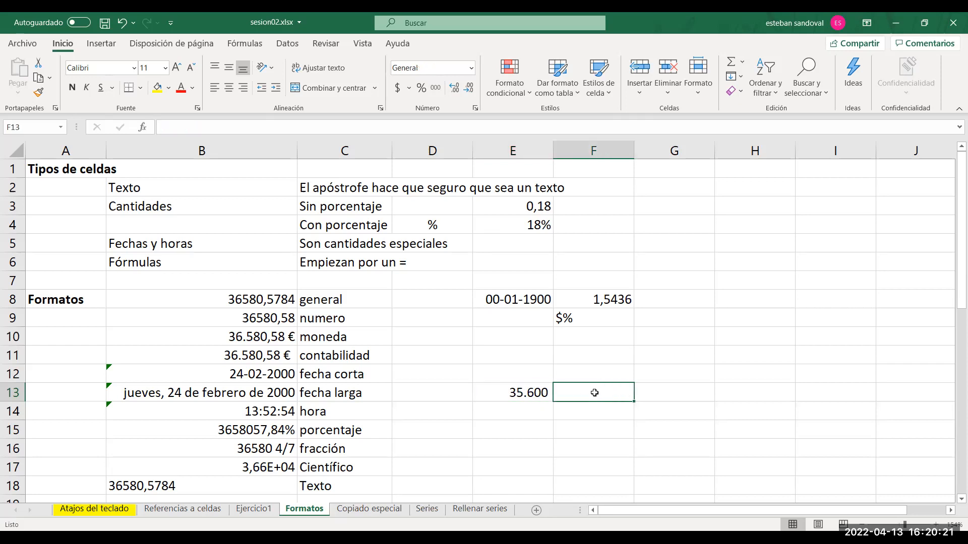
text(1)
click(695, 389)
click(604, 399)
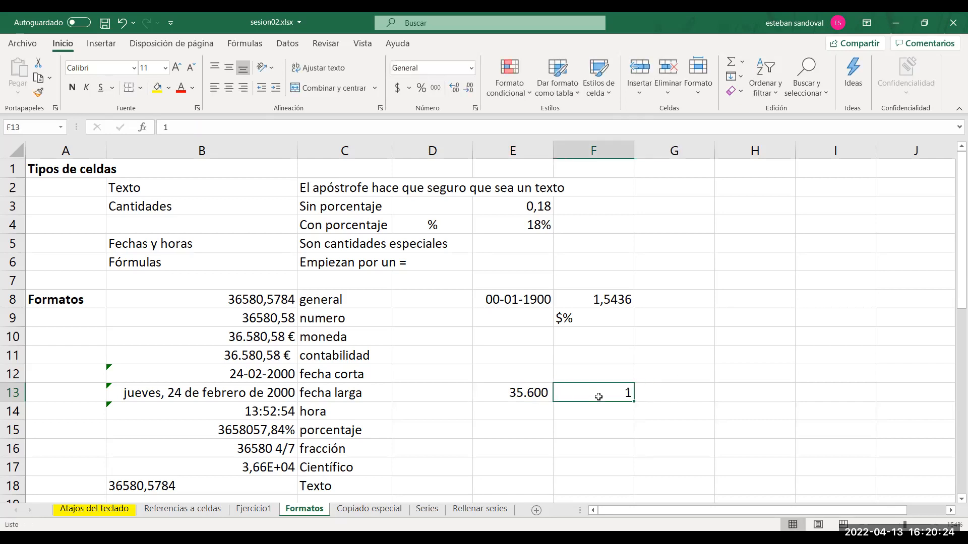
click(472, 69)
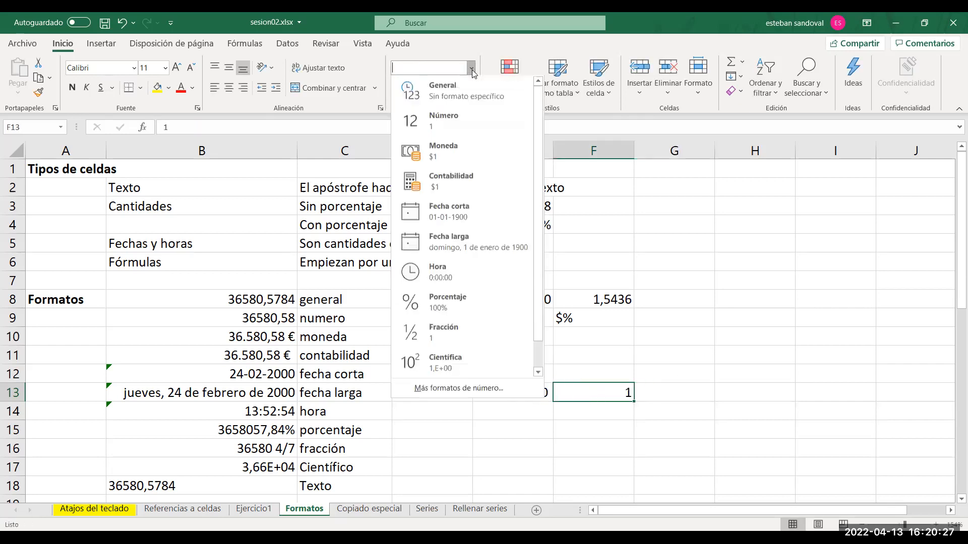
click(446, 218)
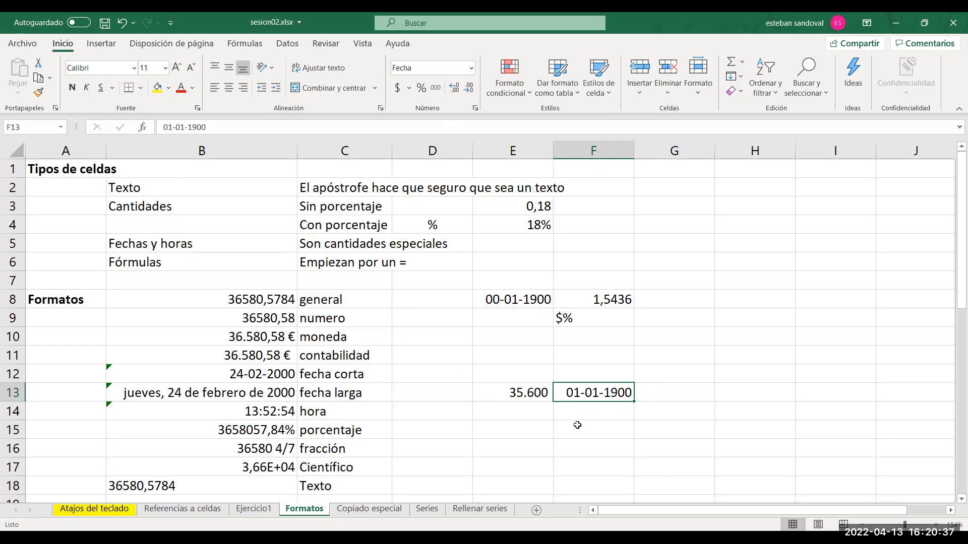
Compare E13 with F13, and enter the formula =F13+10000 in G13.
click(518, 396)
click(579, 396)
click(677, 397)
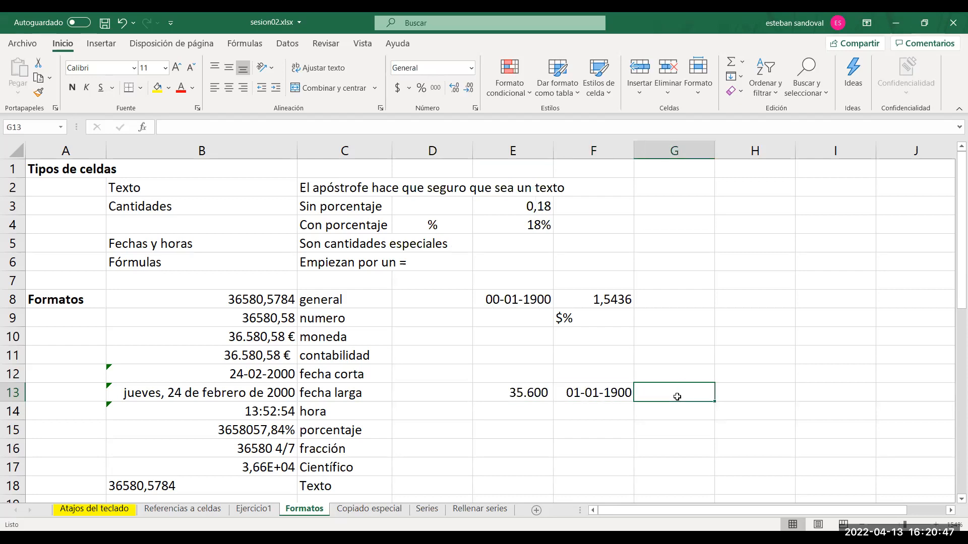
text(=)
click(610, 392)
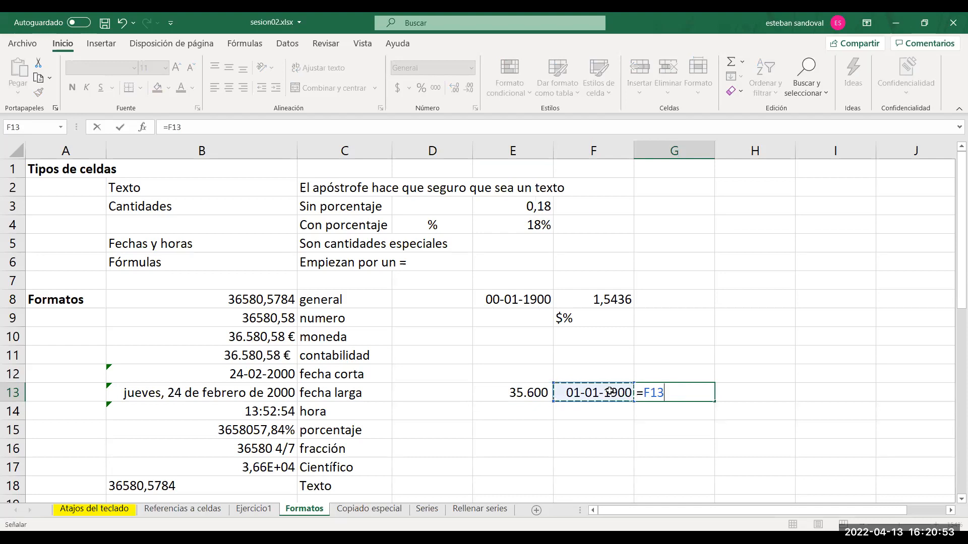
text(+)
key(End)
key(End)
text(10000)
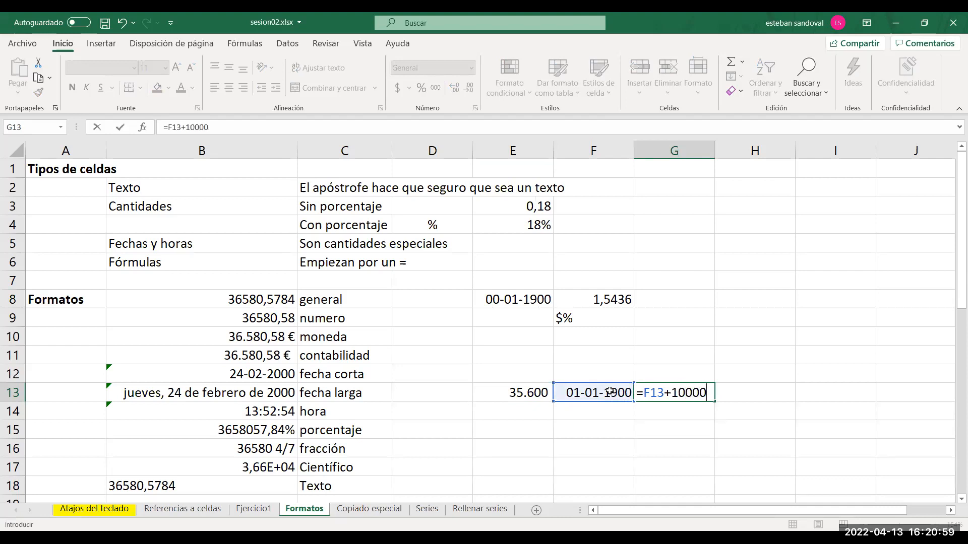
key(Return)
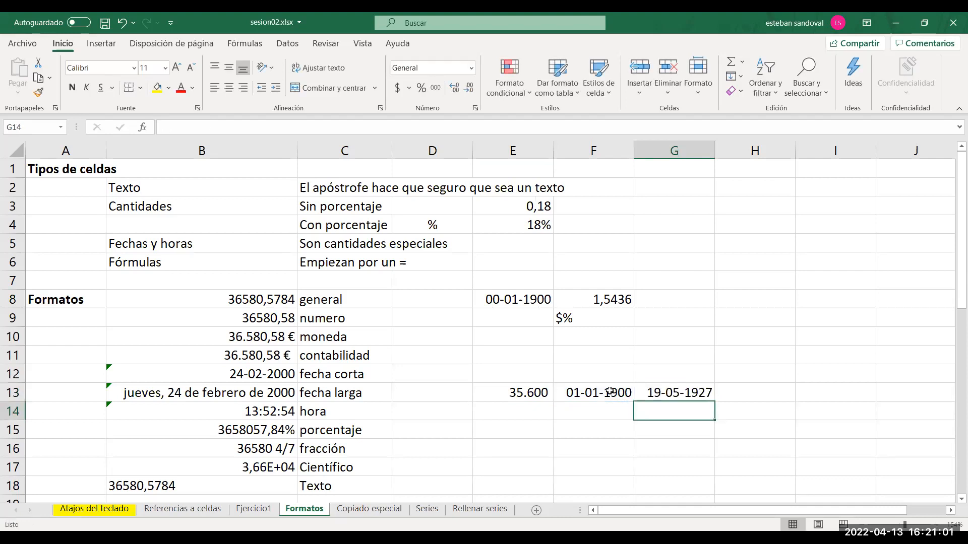
click(690, 395)
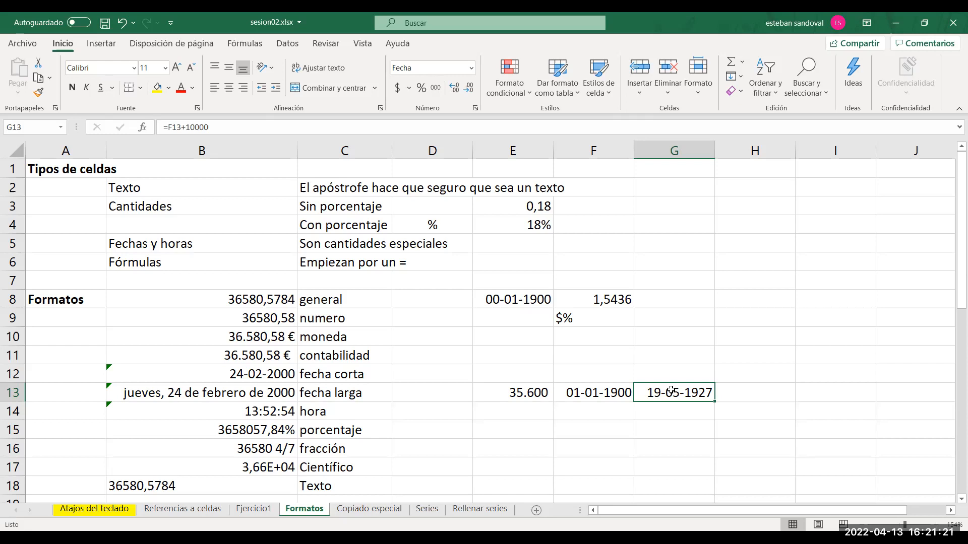
Enter the formula =HOY() in E11, check the cell, and select the adjacent cell F11.
click(528, 361)
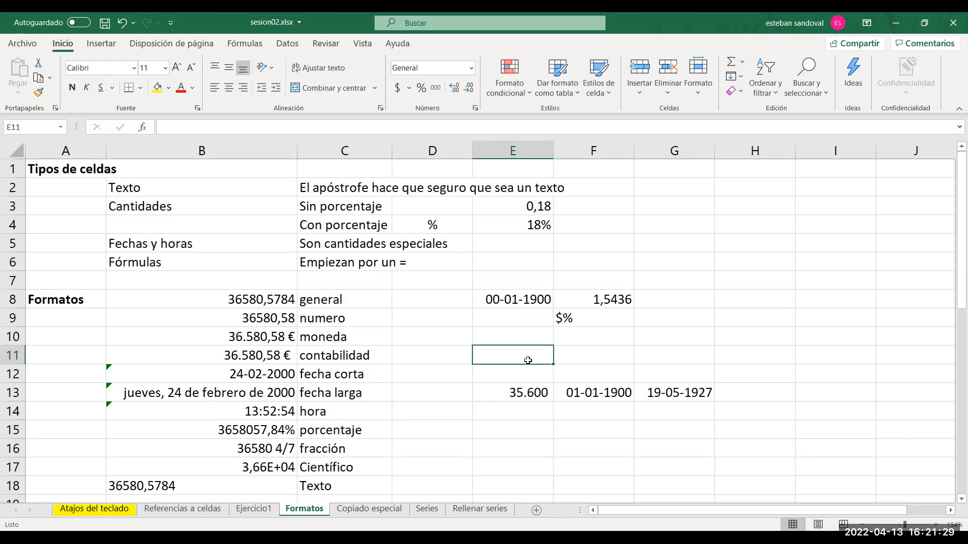
text(=)
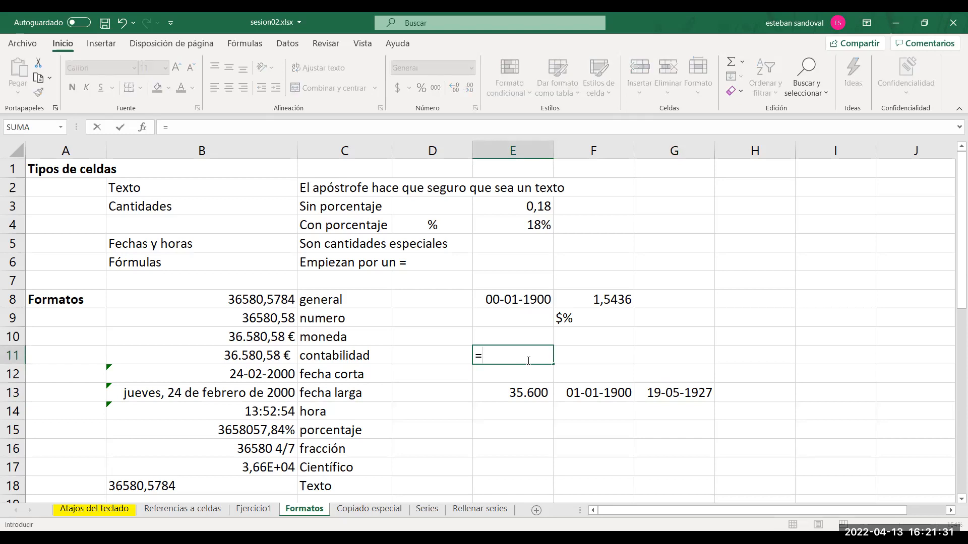
text(hoy())
key(Return)
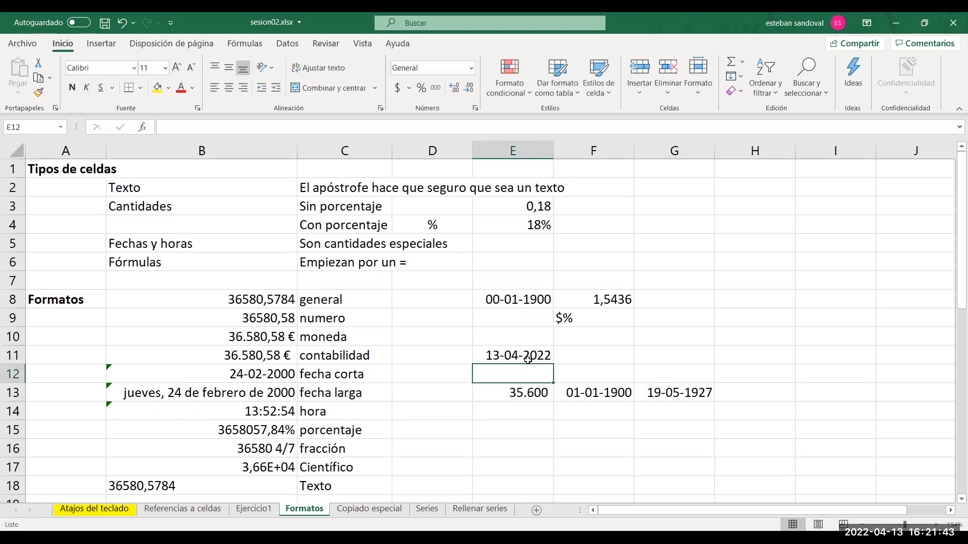
click(527, 360)
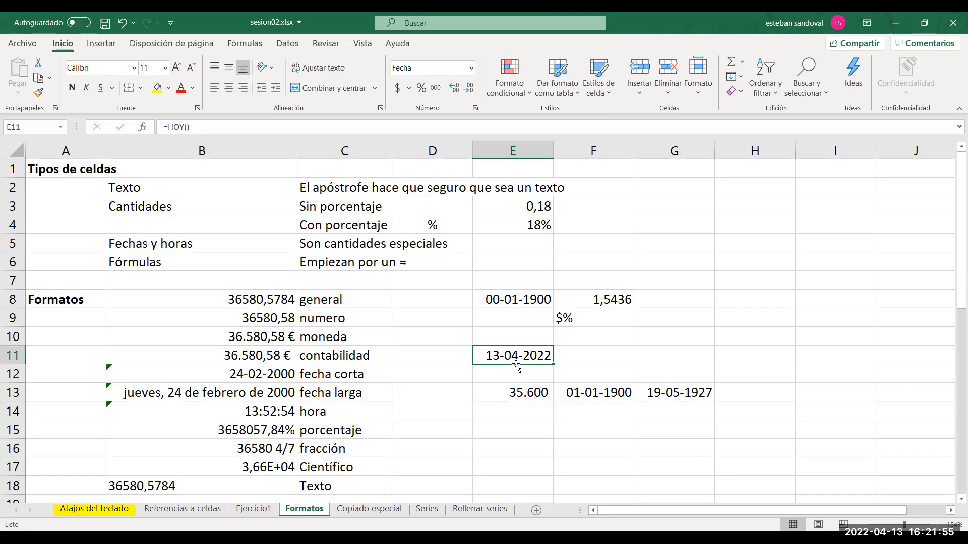
click(575, 354)
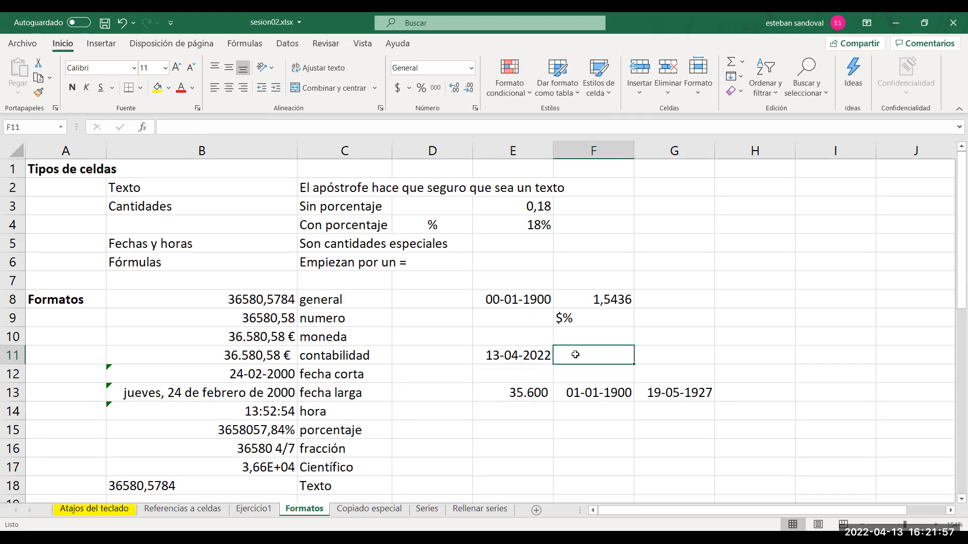
Apply the thousands-separator style to the =HOY() cell E11.
click(510, 355)
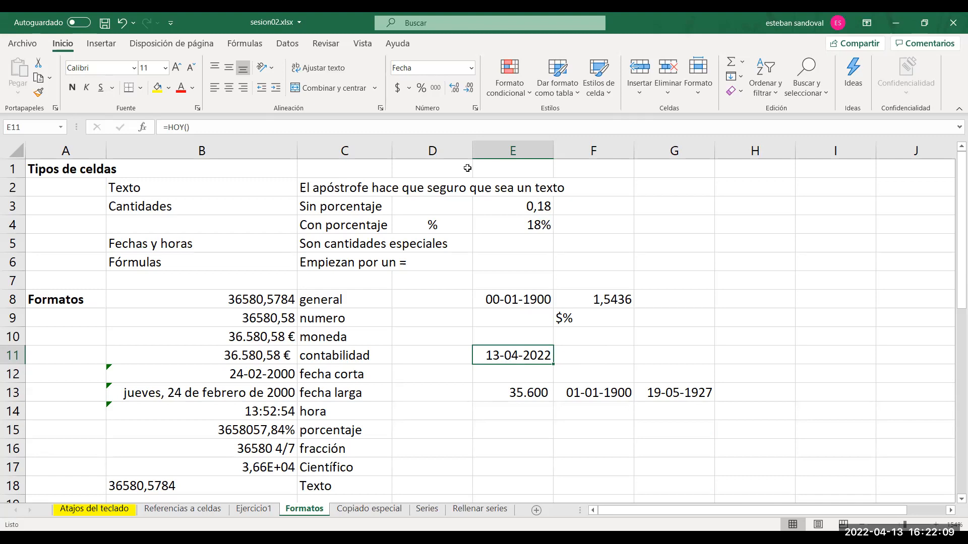
click(438, 88)
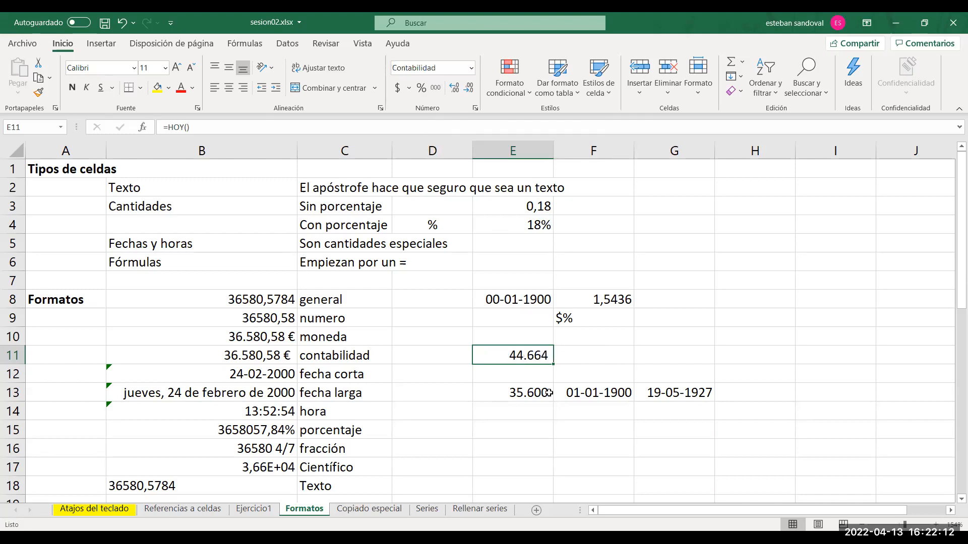
click(603, 366)
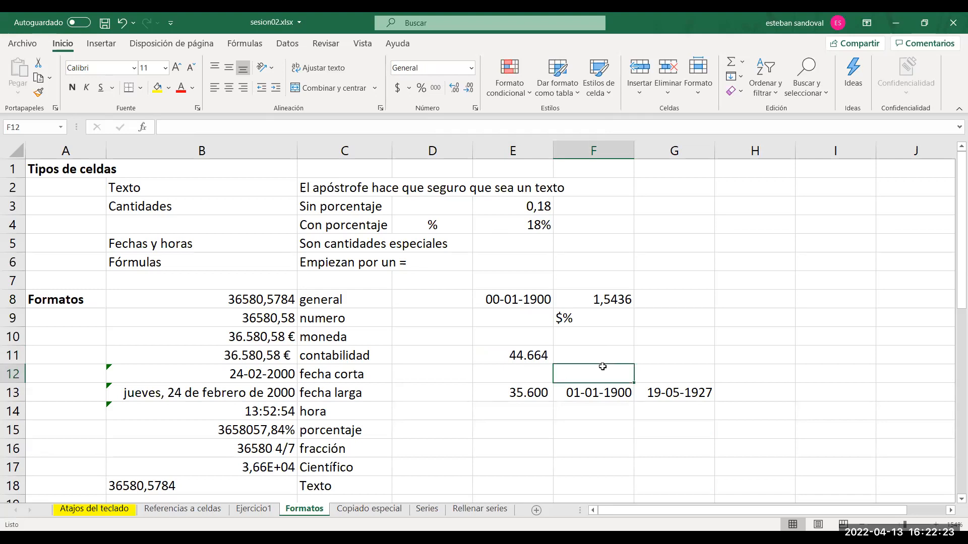
Format E11 as Fecha corta, and switch it to Fecha larga.
click(533, 357)
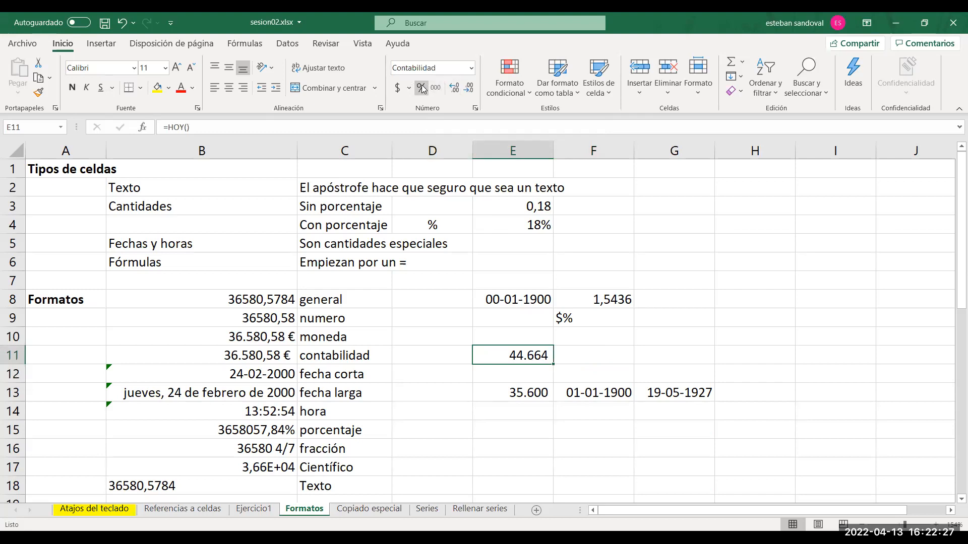
click(471, 67)
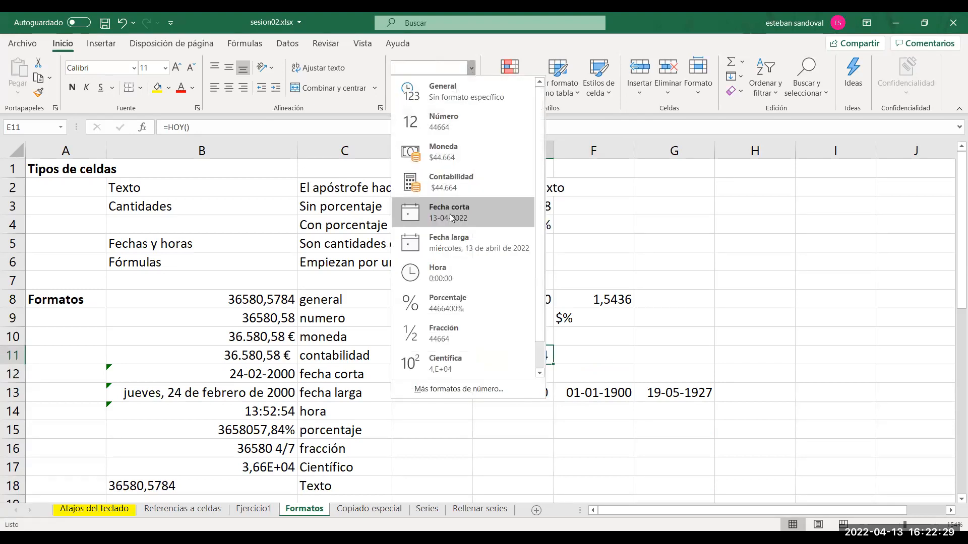
click(453, 218)
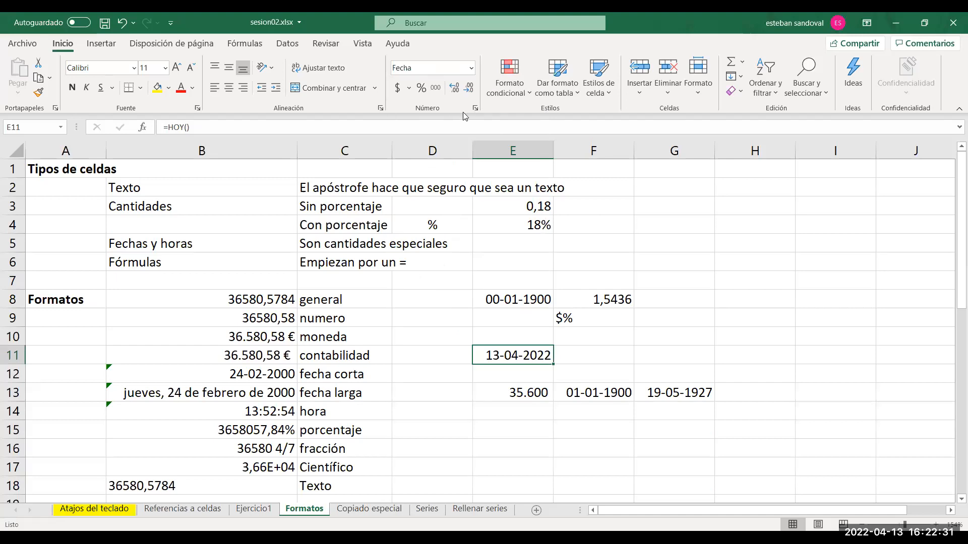
click(472, 70)
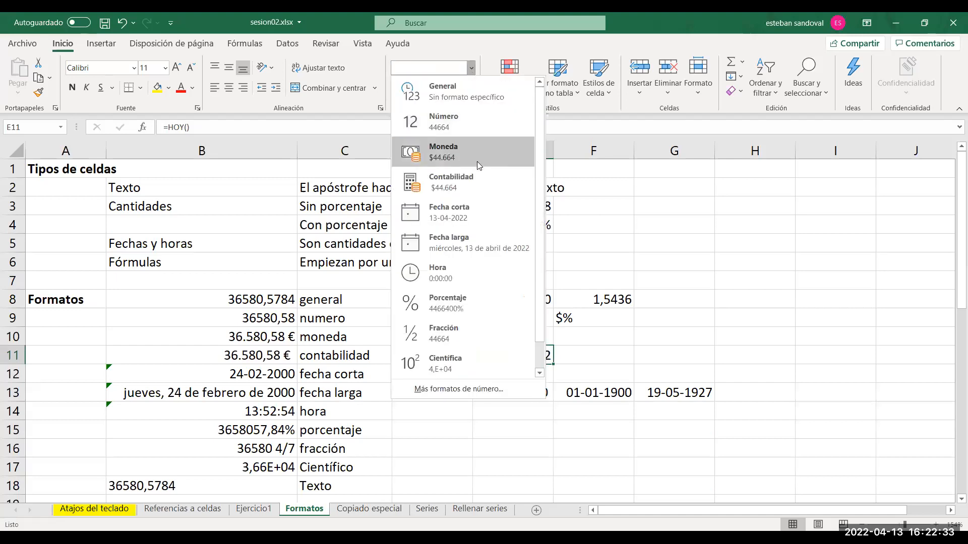
click(458, 244)
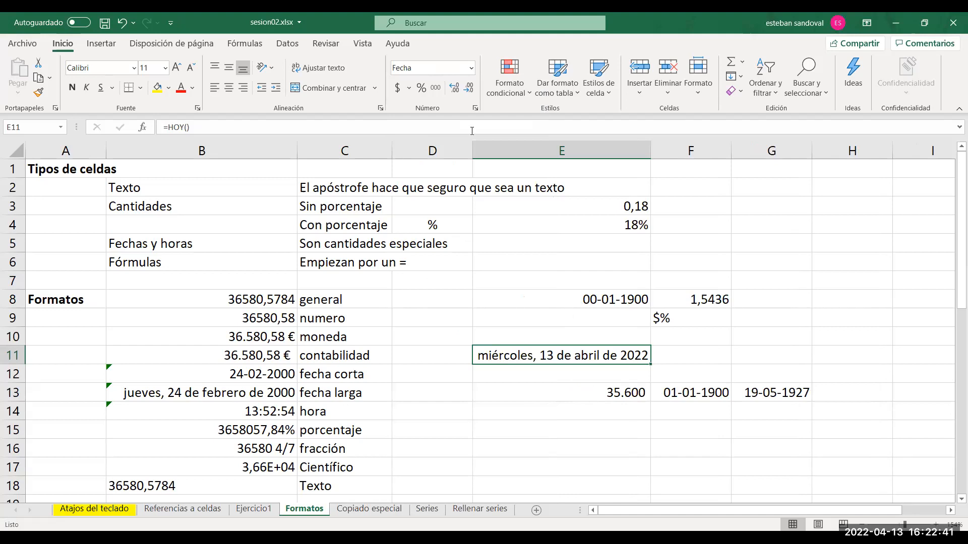
Format E11 as Moneda, and change it to Porcentaje.
click(471, 69)
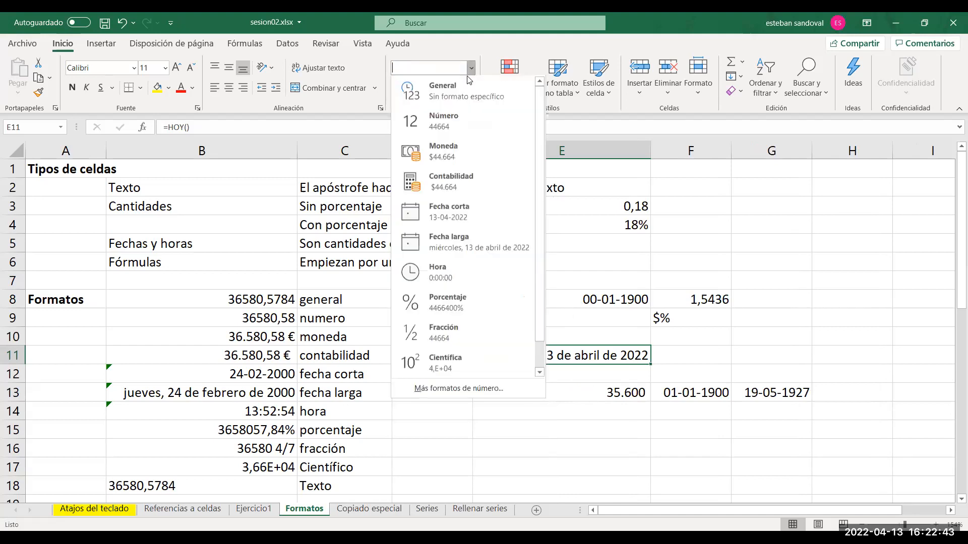
click(442, 154)
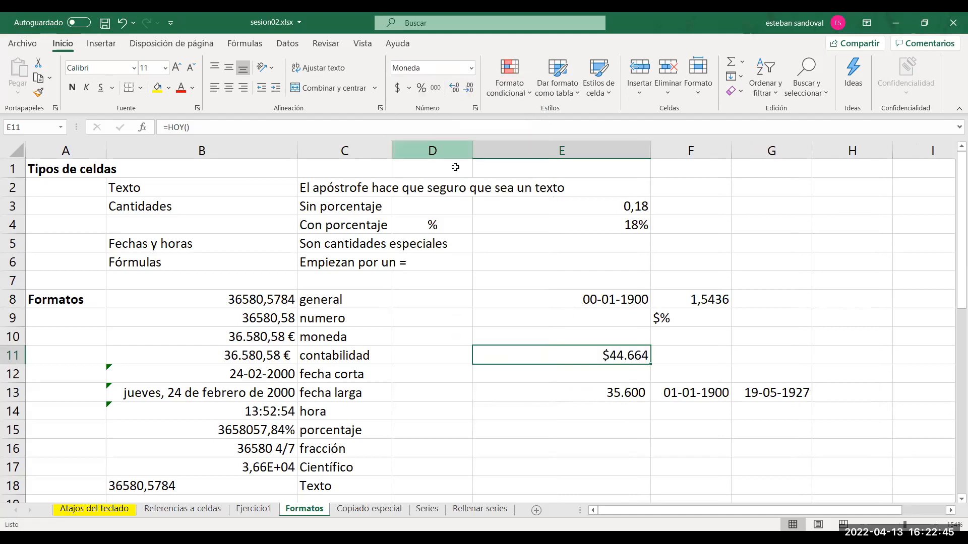
click(471, 68)
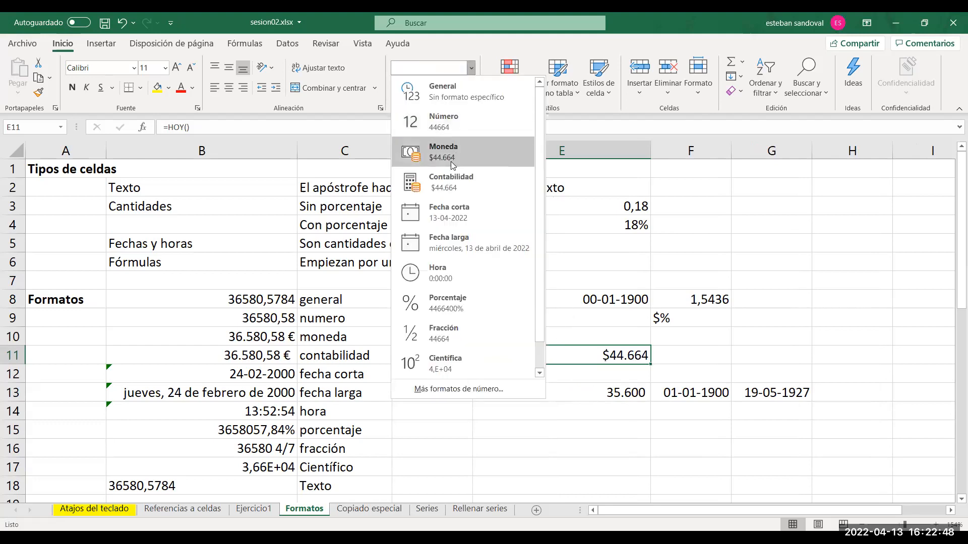
click(442, 300)
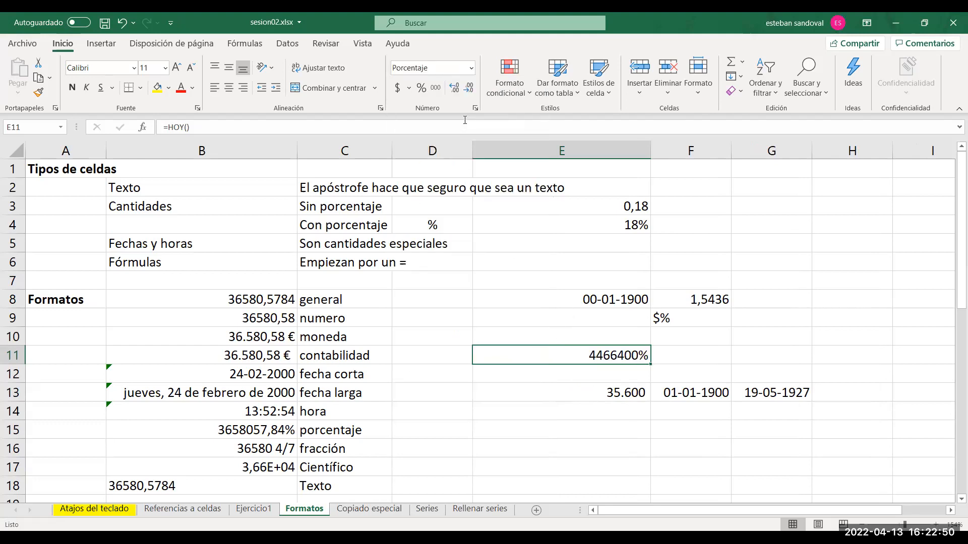
Apply the Fracción format to E11, and check the contents of E8 and E11 without editing them.
click(470, 68)
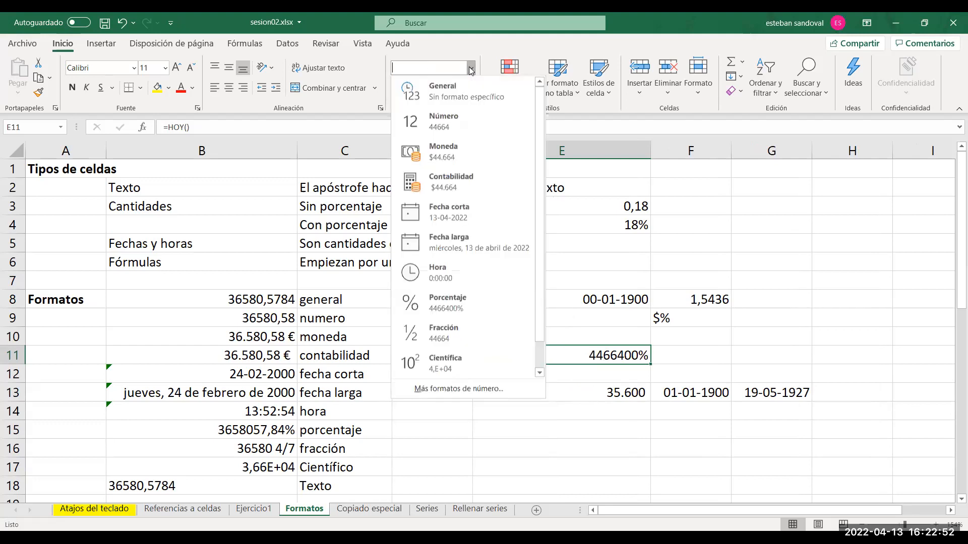
click(434, 334)
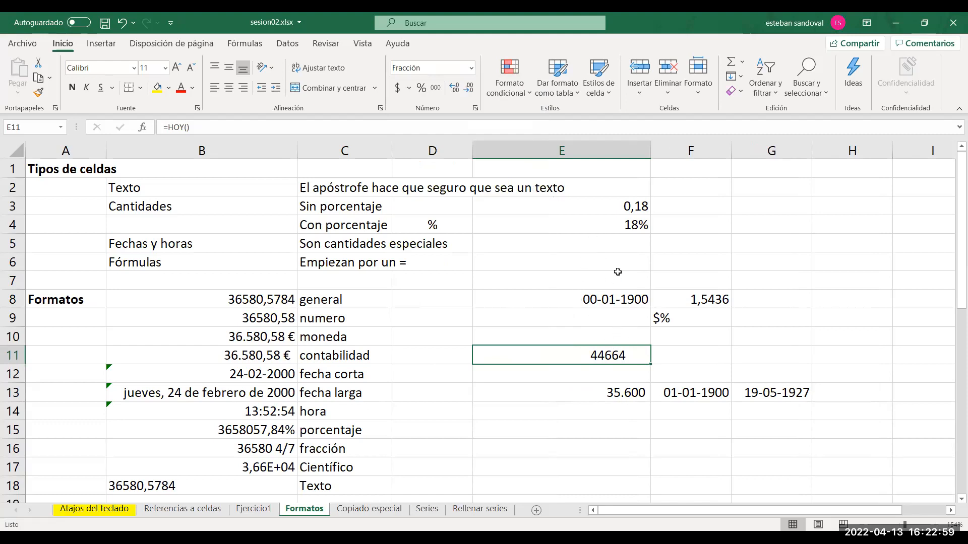
click(615, 302)
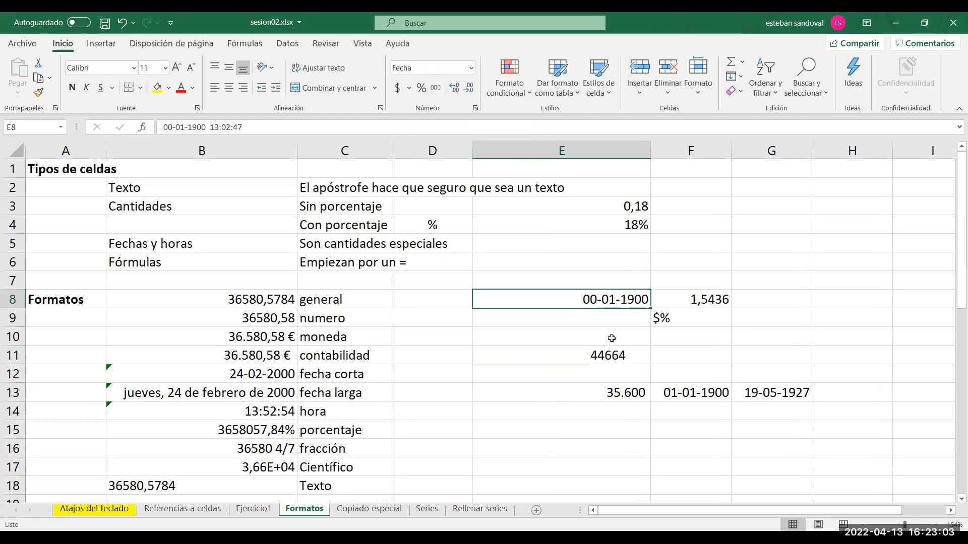
click(609, 354)
double_click(609, 353)
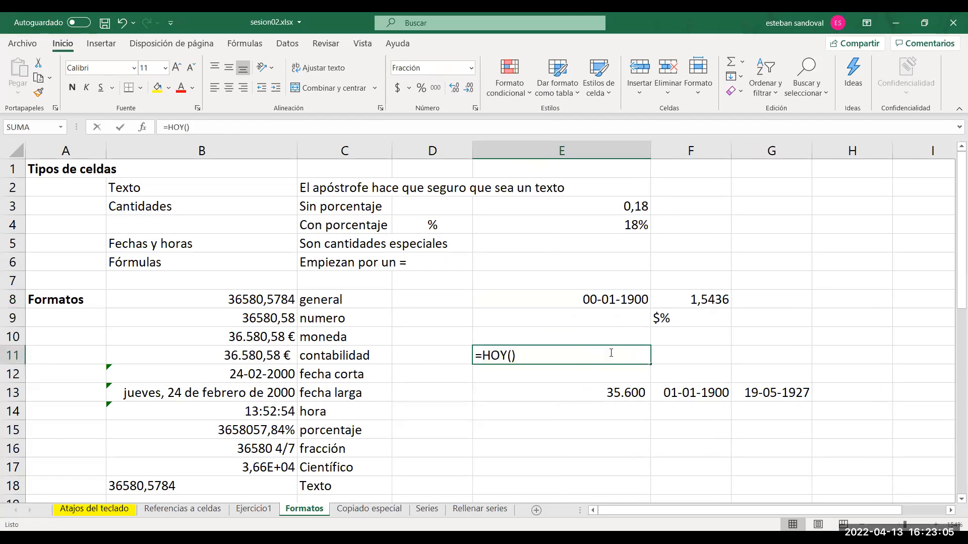
key(Escape)
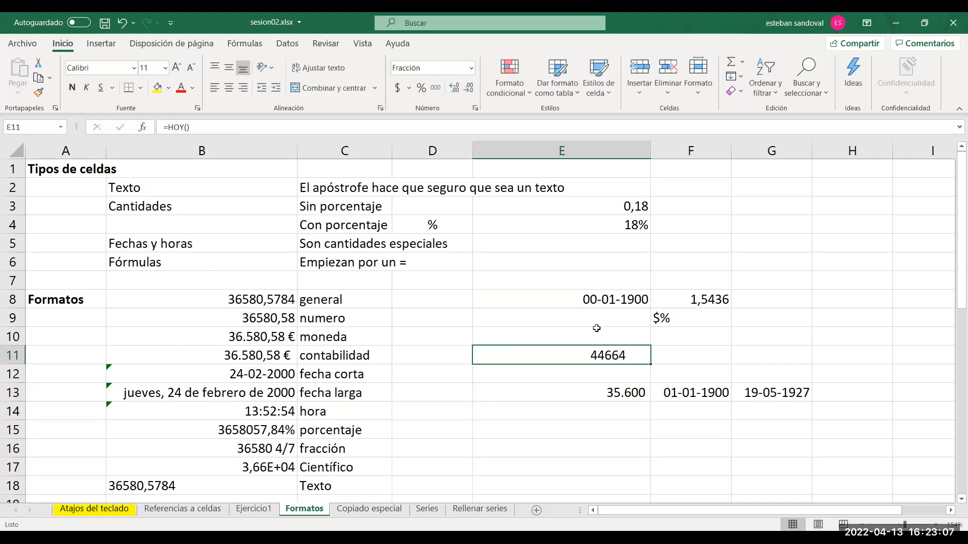
Re-enter the existing date-time content of E8 and apply the Fracción format to the cell.
click(584, 297)
double_click(584, 297)
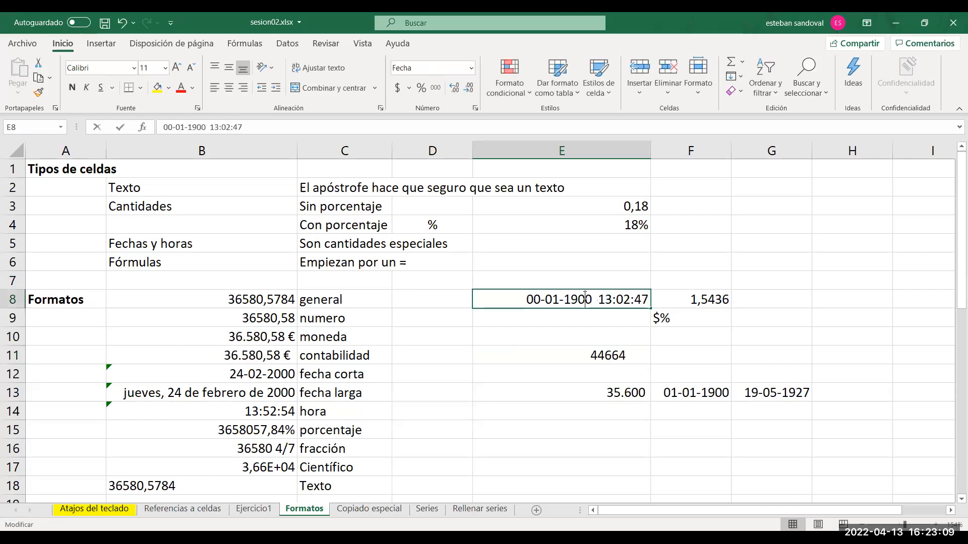
key(Return)
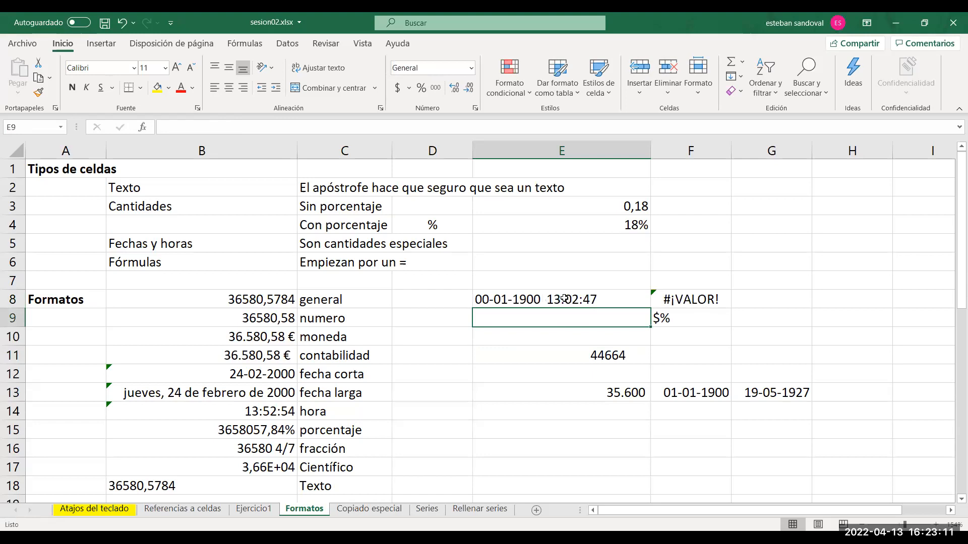
click(565, 299)
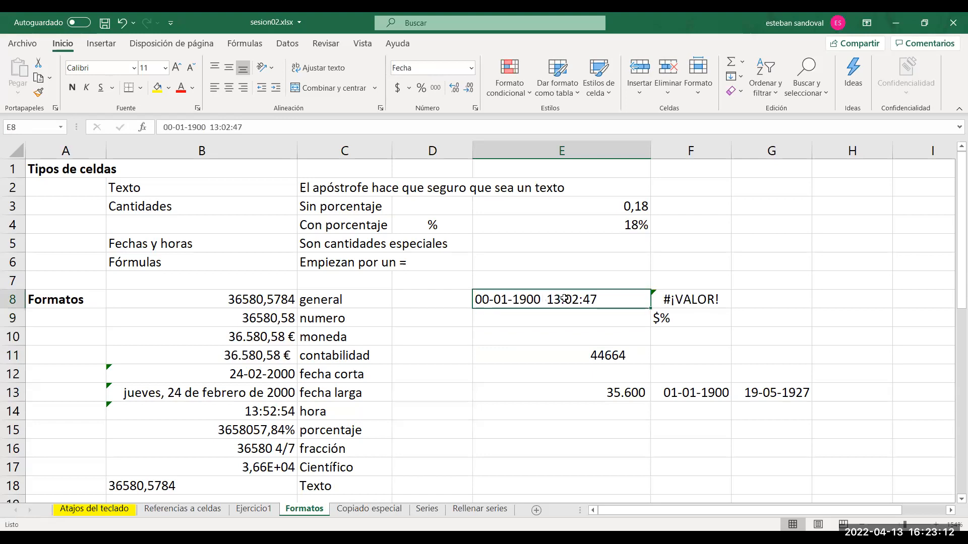
click(471, 69)
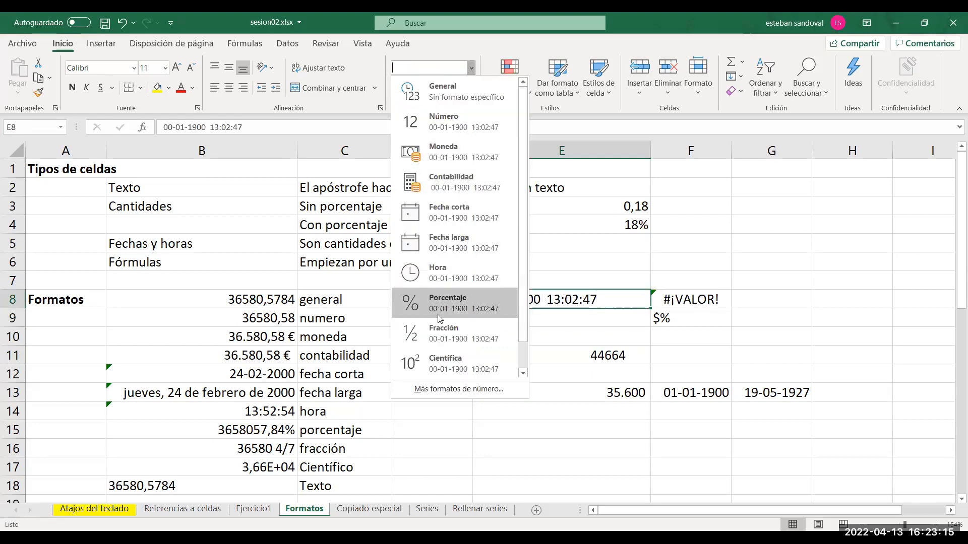
click(439, 332)
click(528, 318)
click(532, 301)
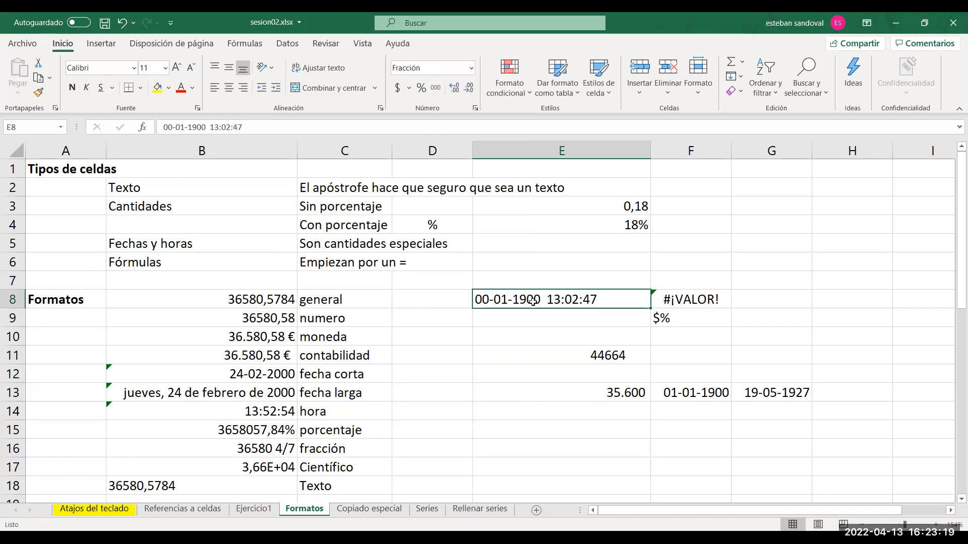
Clear E8, enter 0,5437 in it, and reselect the cell.
key(Delete)
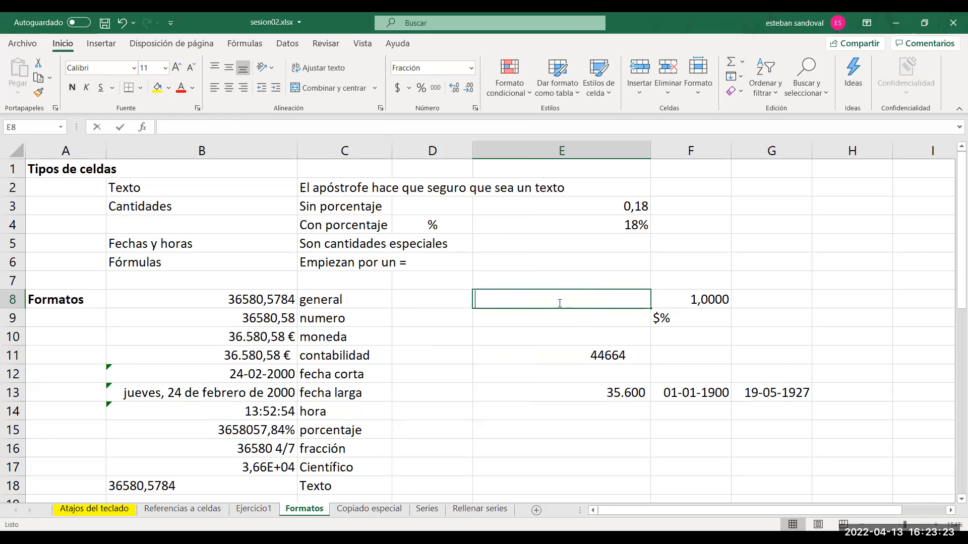
text(0,54)
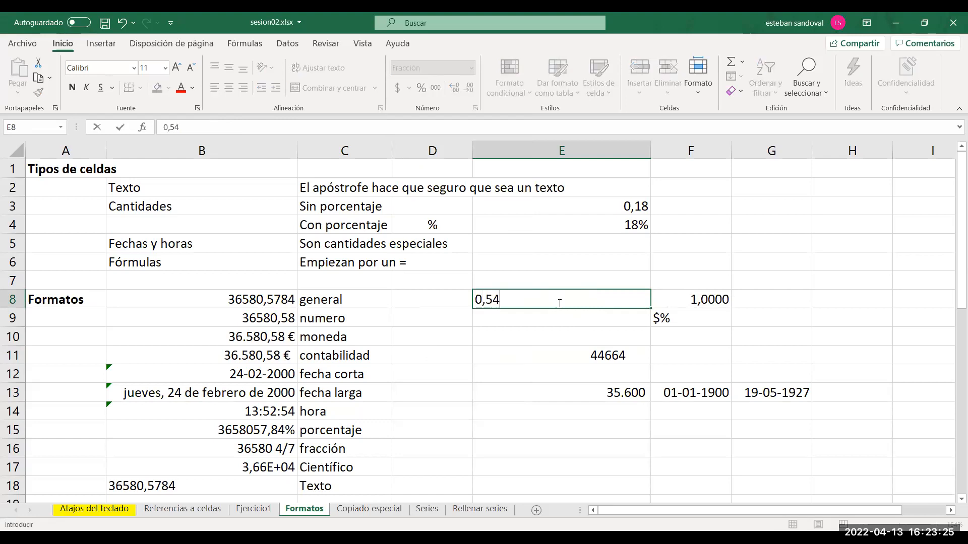
text(37)
click(552, 346)
click(554, 297)
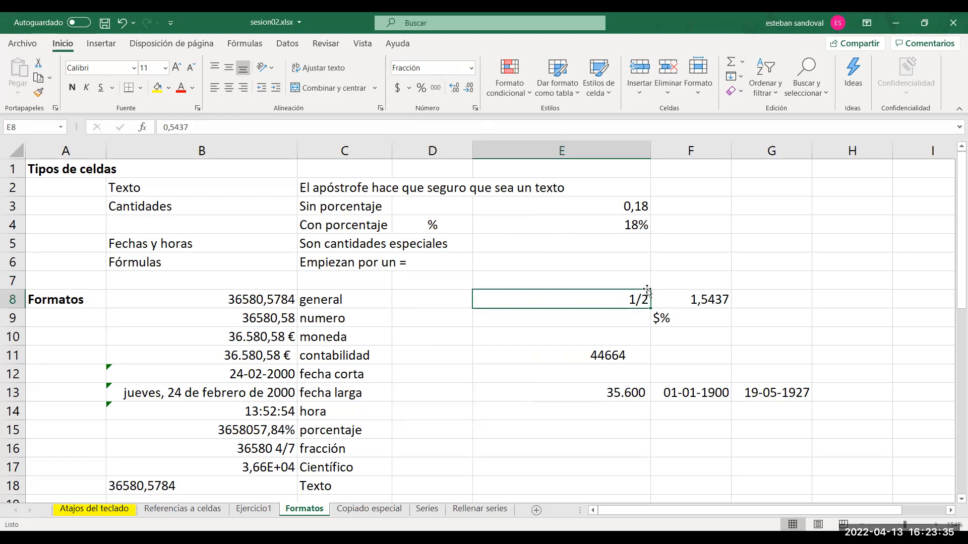
Format E8 as Porcentaje, switch it to Hora, and look through the remaining number formats without choosing another.
click(471, 67)
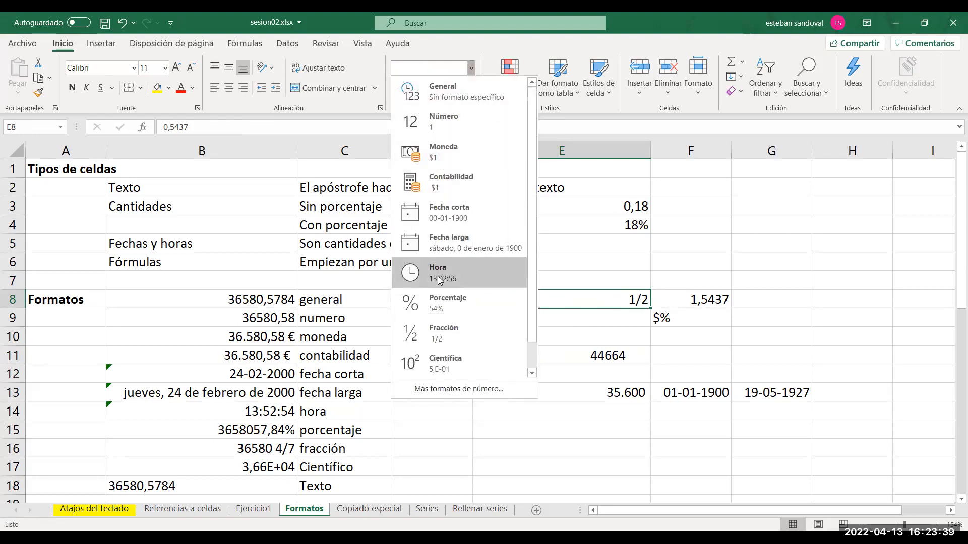
click(438, 299)
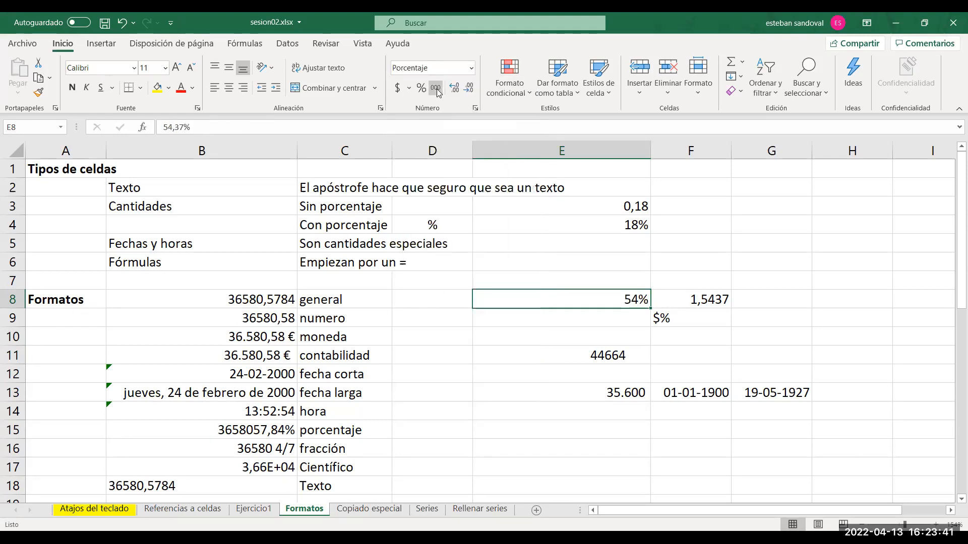
click(471, 70)
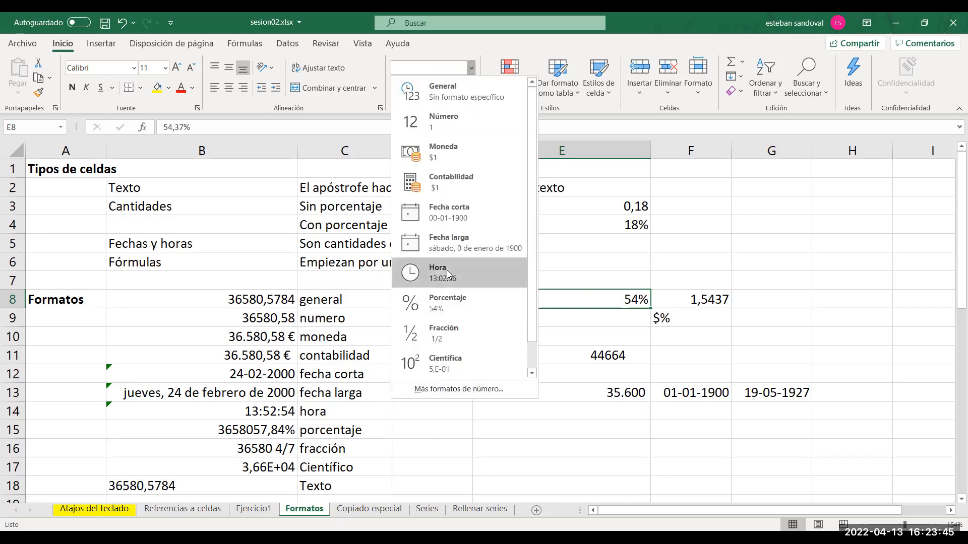
click(447, 271)
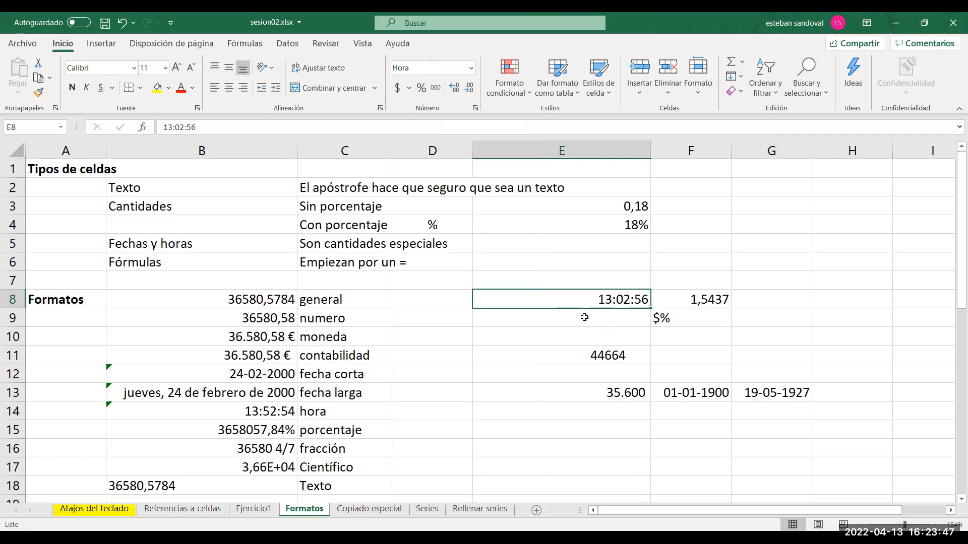
click(472, 68)
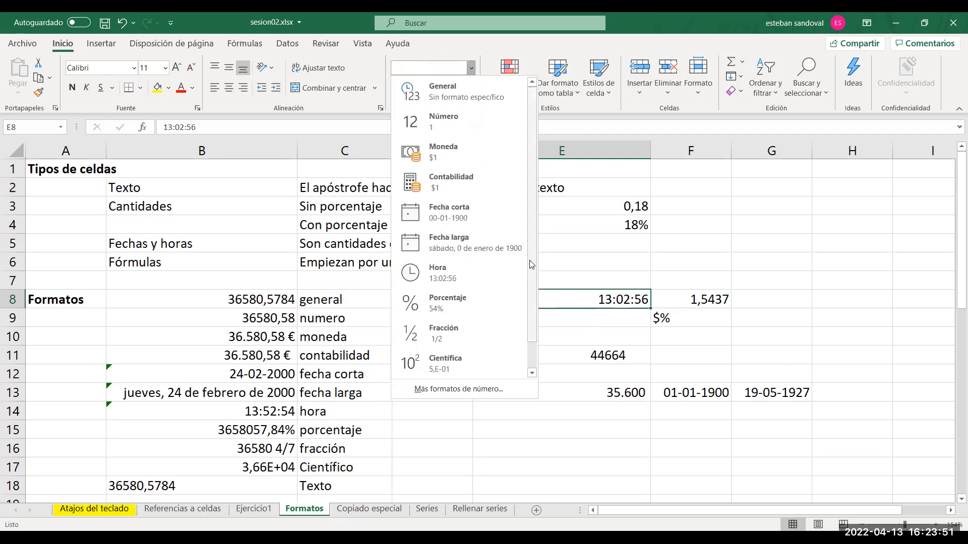
scroll(531, 264, down, 1)
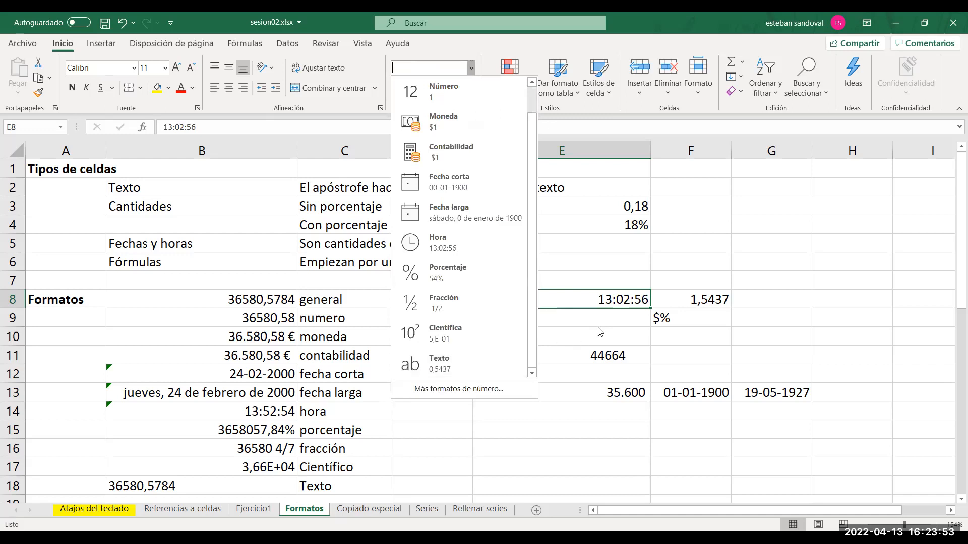
click(584, 301)
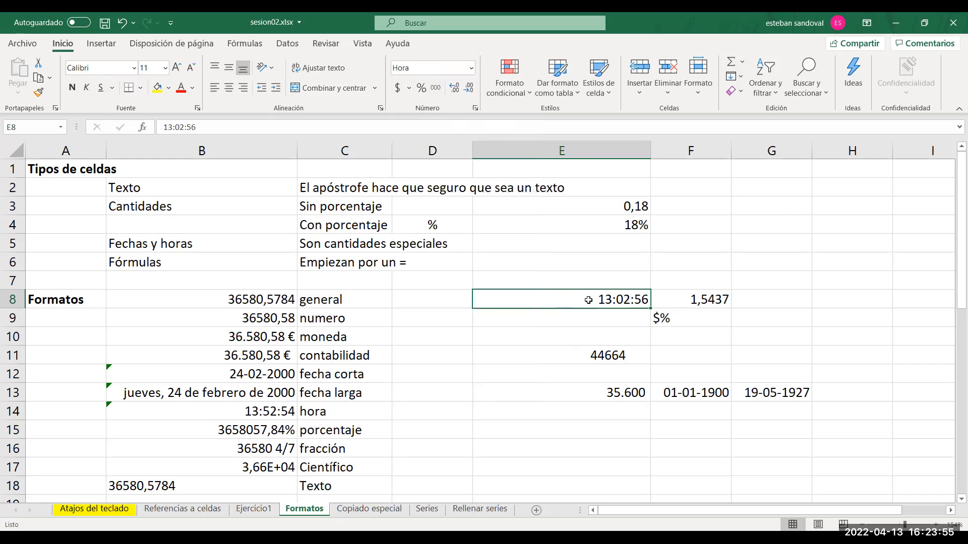
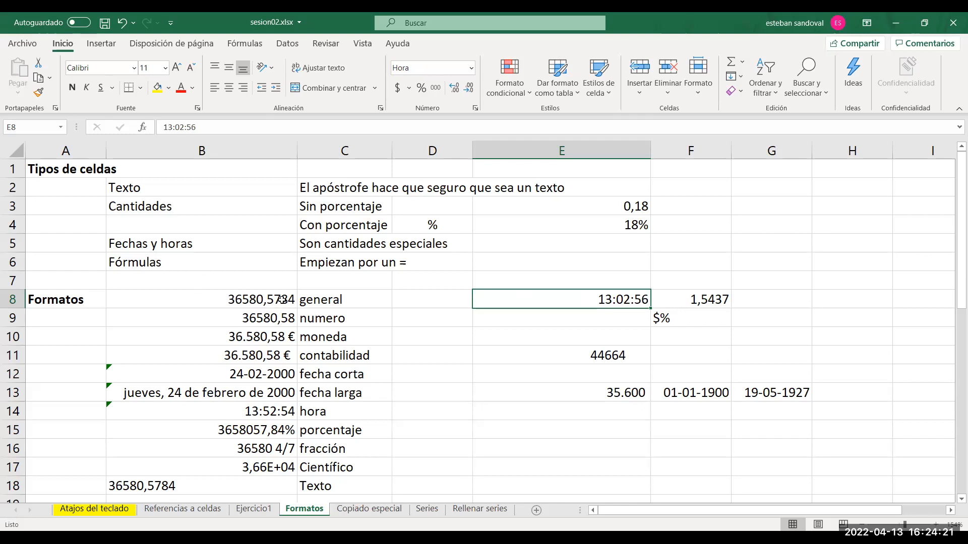
Examine the standard number format examples in B8:B18, from general to Texto, together with the content behind each cell.
click(281, 299)
key(Down)
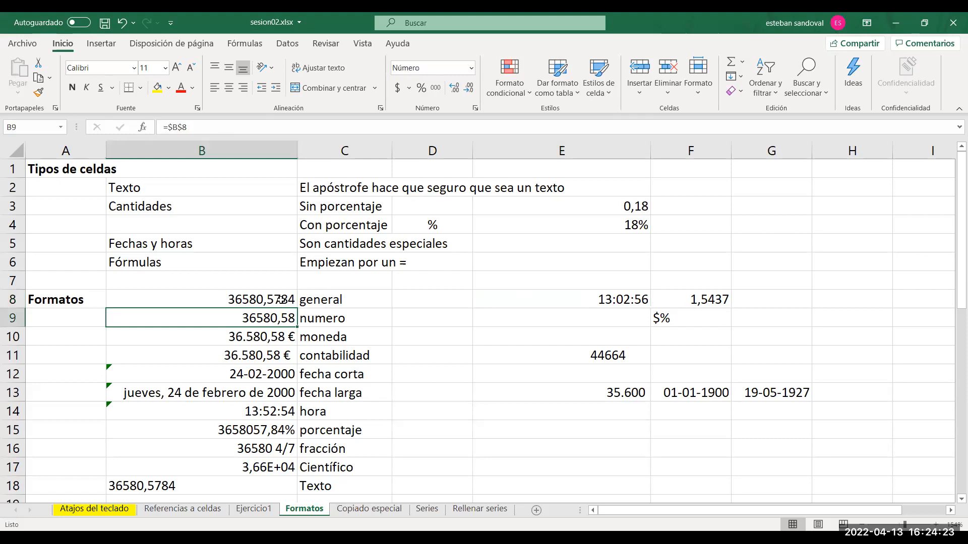
key(Down)
key(Down)
key(Down)
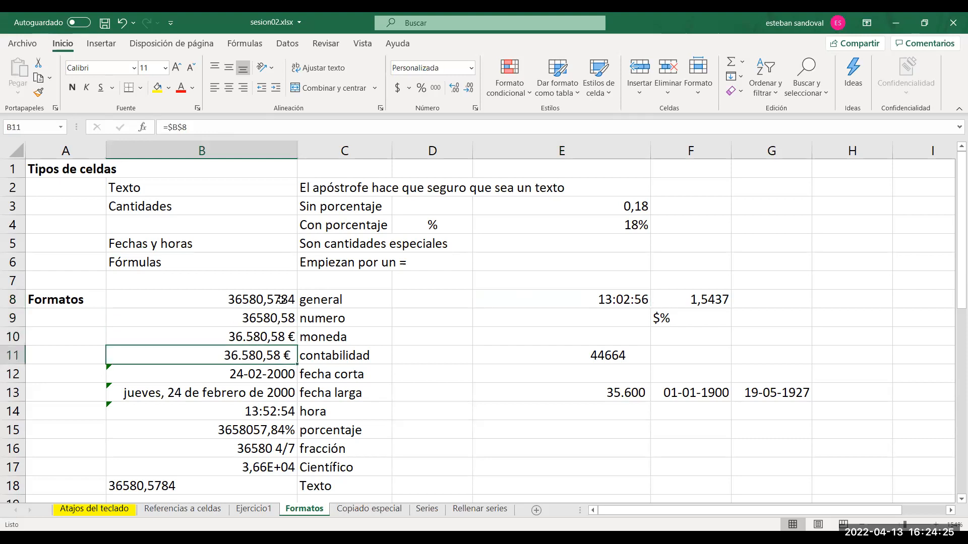
key(Down)
key(Down)
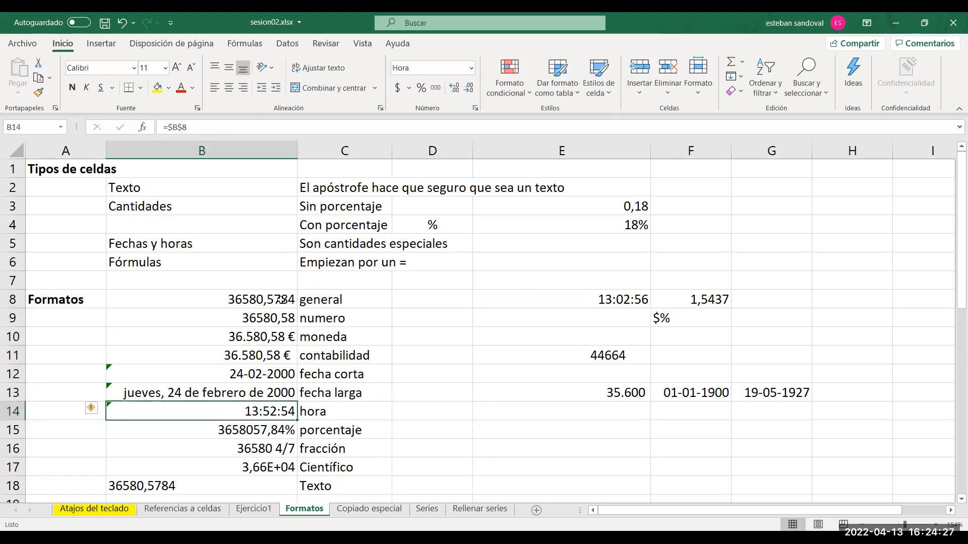
key(Down)
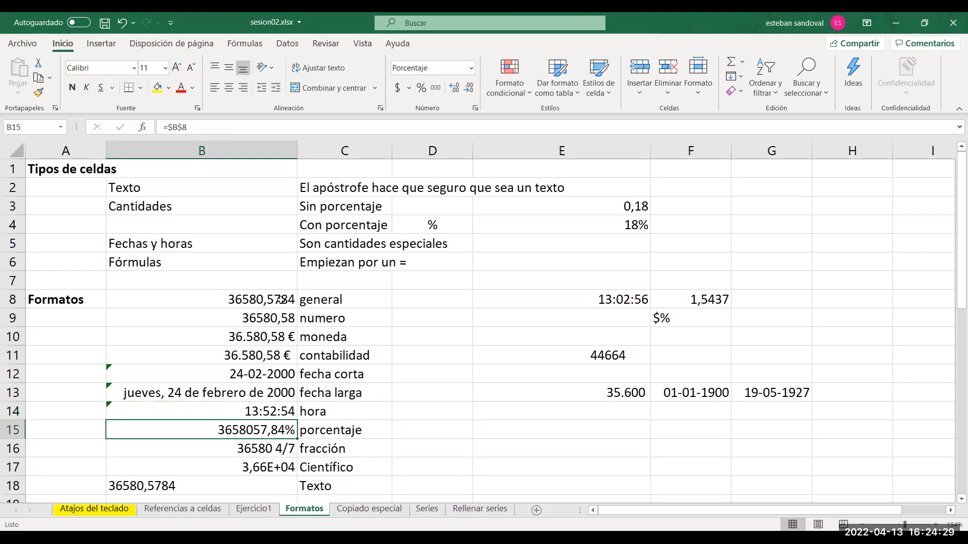
key(Down)
key(Down)
key(Down)
key(Up)
key(Down)
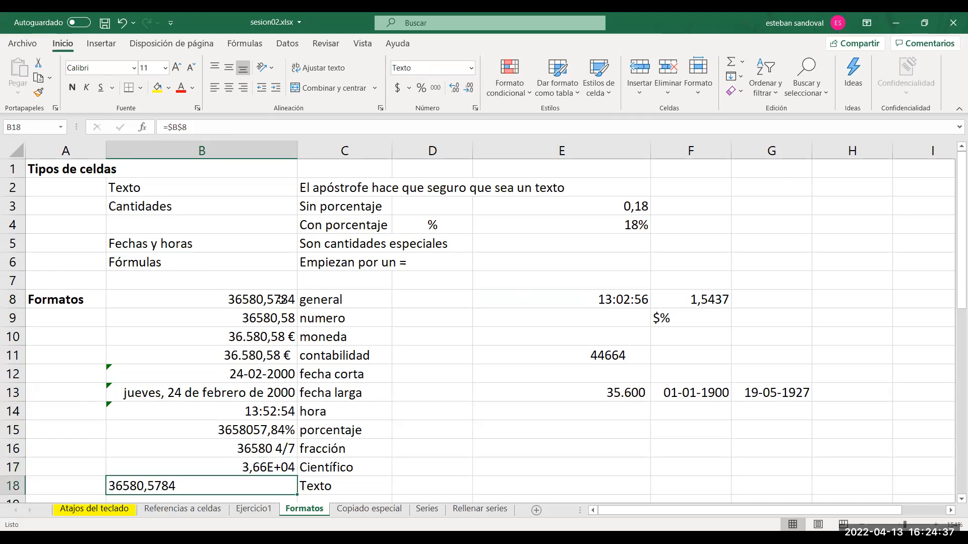
key(Down)
key(Down)
key(Up)
key(Up)
key(Up)
key(Up)
key(Up)
key(Up)
key(Up)
key(Up)
key(Up)
key(Up)
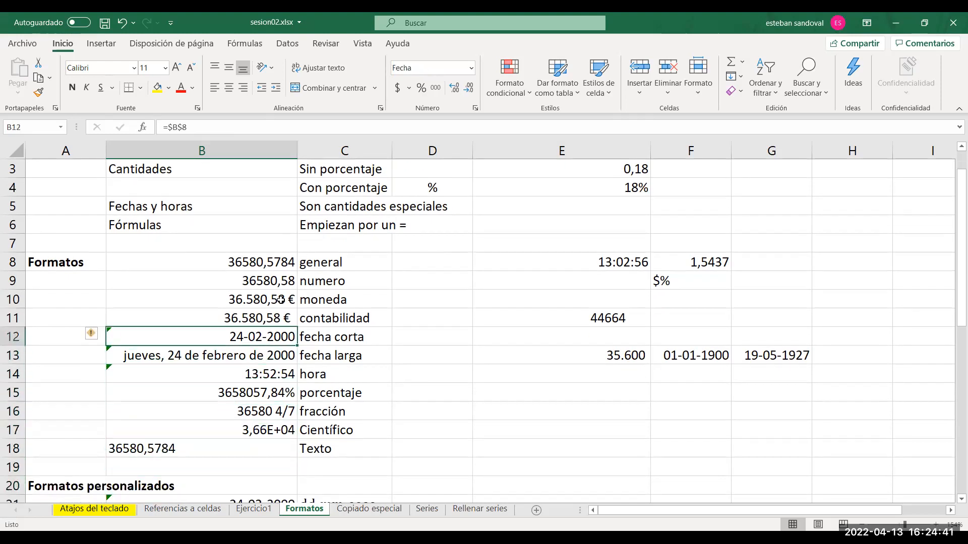
key(Down)
key(Down)
key(Down)
key(Down)
key(Down)
key(Down)
key(Down)
key(Down)
key(Down)
key(Down)
key(Down)
key(Down)
key(Down)
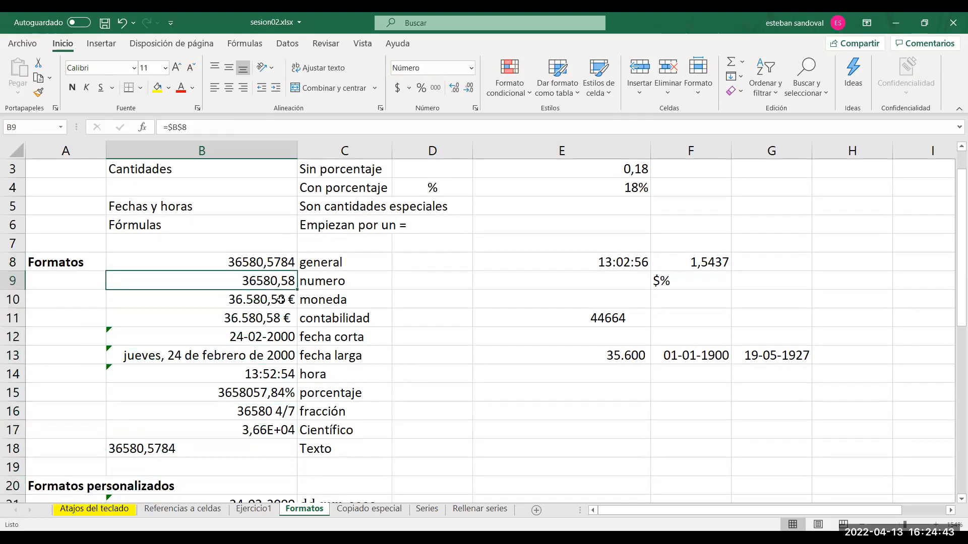
Look over the Formatos personalizados examples in column B, including the date, unit, ID and [Rojo] codes, and return to the sheet's start.
key(Down)
key(Down)
key(Down)
key(Down)
key(Down)
key(Down)
key(Down)
key(Down)
key(Down)
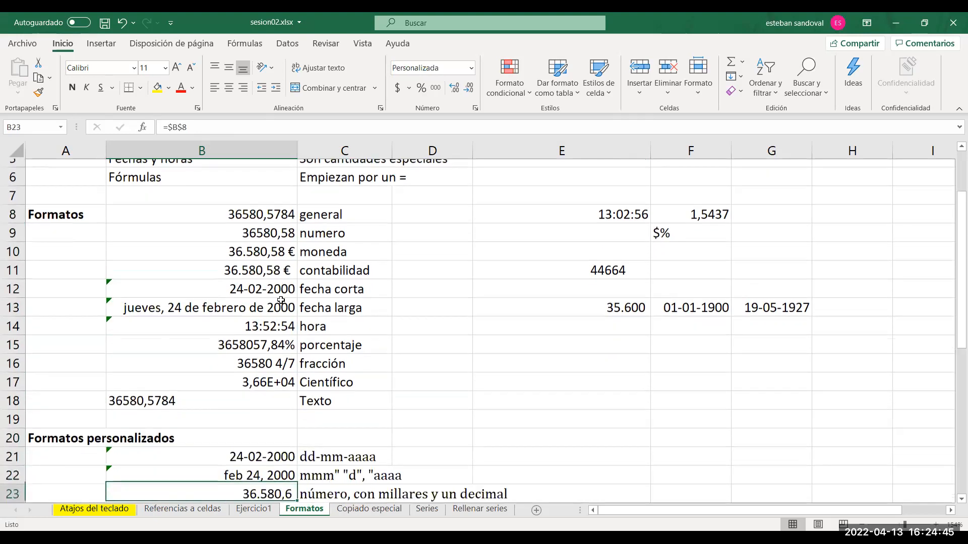
key(Down)
key(Down)
key(Down)
key(Down)
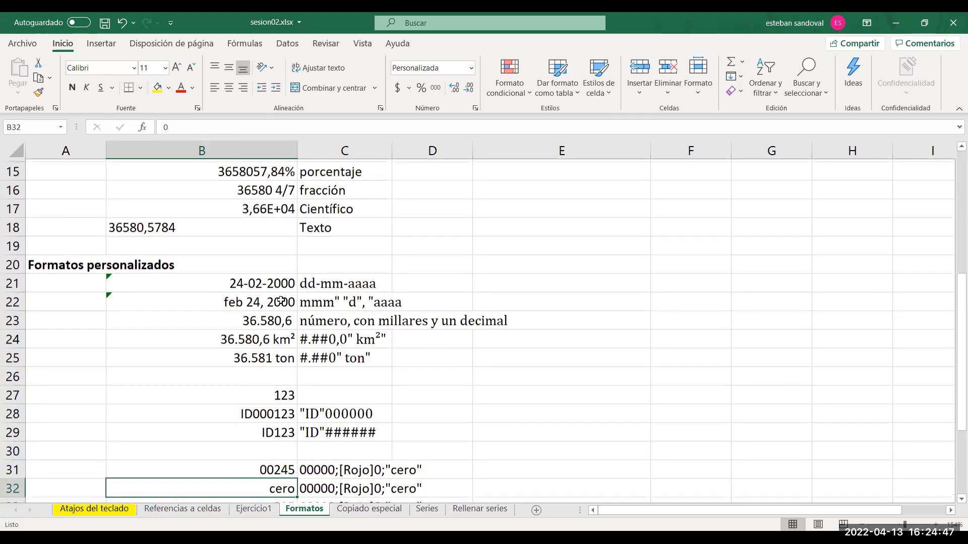
key(Up)
key(Up)
key(Up)
key(Up)
key(Up)
key(Up)
key(Up)
key(Up)
key(Up)
key(Up)
key(Up)
key(Up)
key(Up)
key(Up)
key(Up)
key(Up)
key(Up)
key(Up)
key(Up)
key(Up)
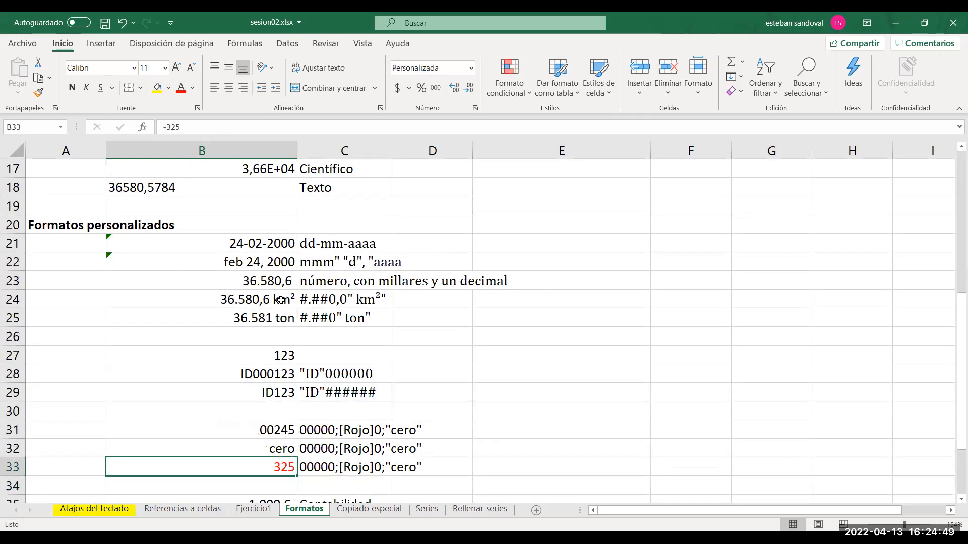
key(Up)
key(Up)
key(Up)
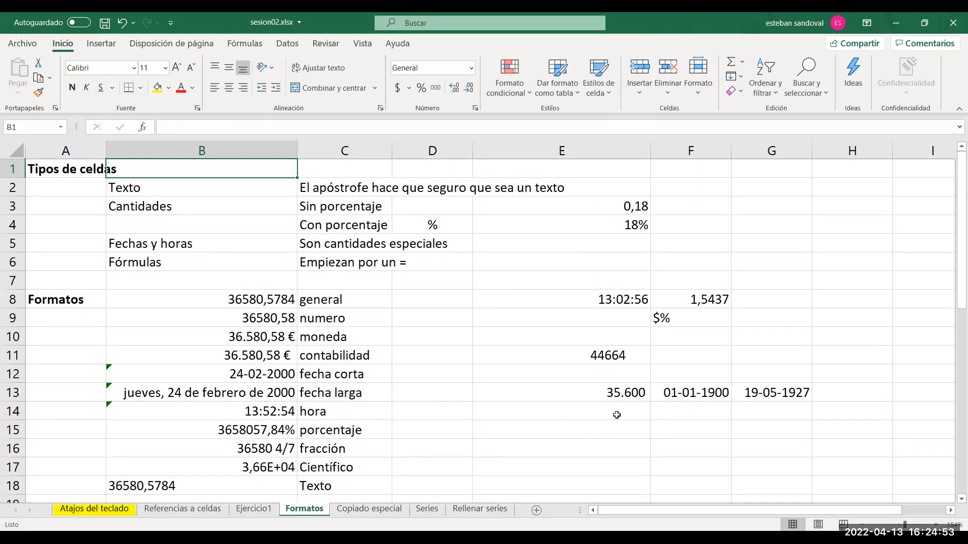
Format the =HOY() cell E11 as Fecha larga.
click(582, 354)
click(469, 70)
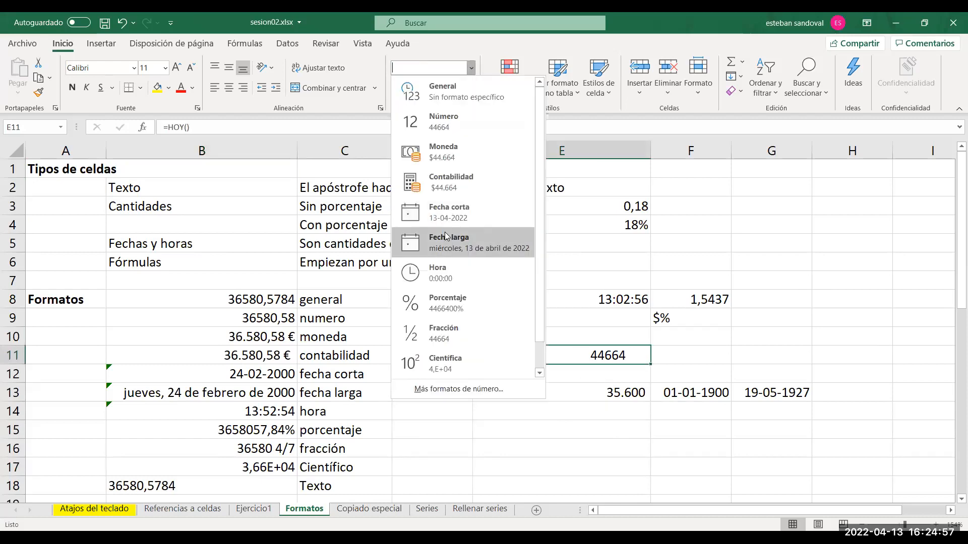
click(444, 232)
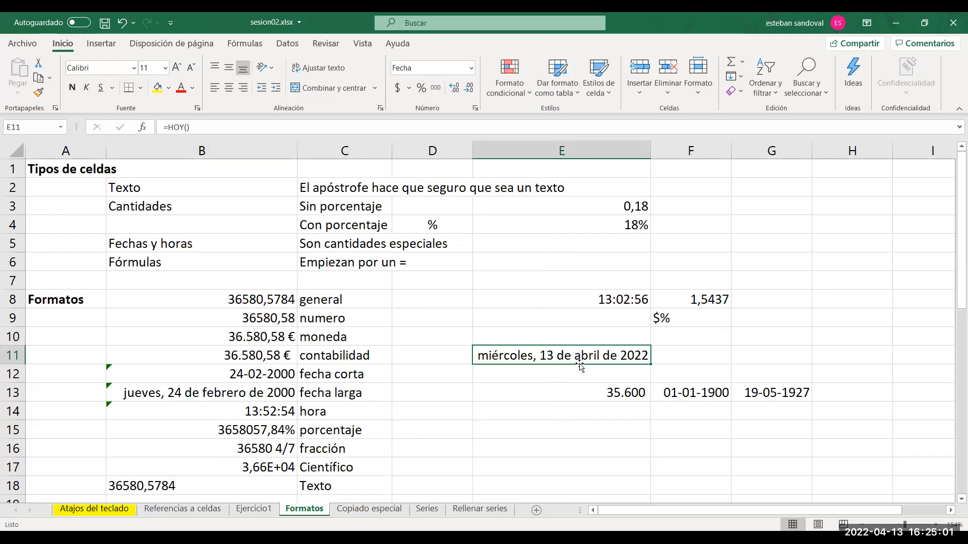
Apply the custom number format ddd-mmm to E11, building it from the existing dd-mm-yyyy code.
click(471, 68)
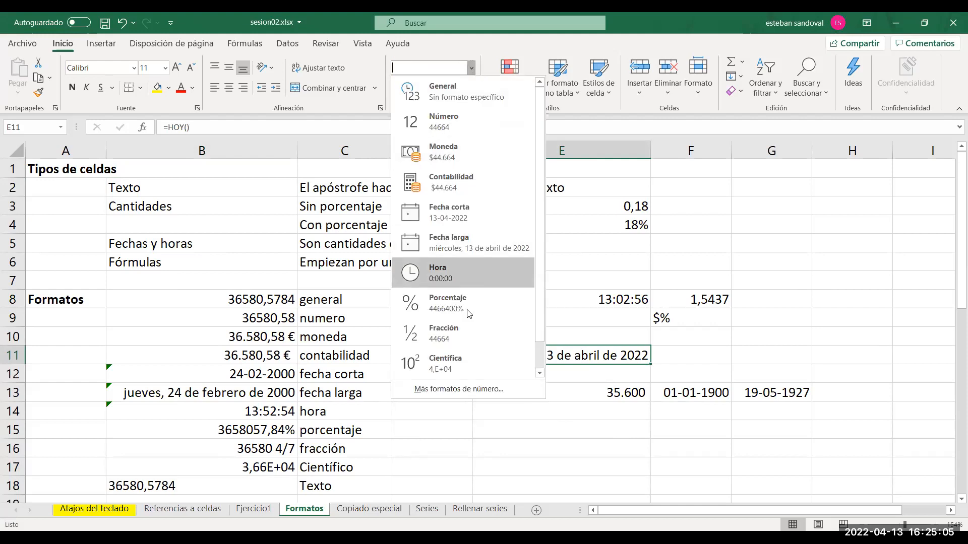
click(450, 390)
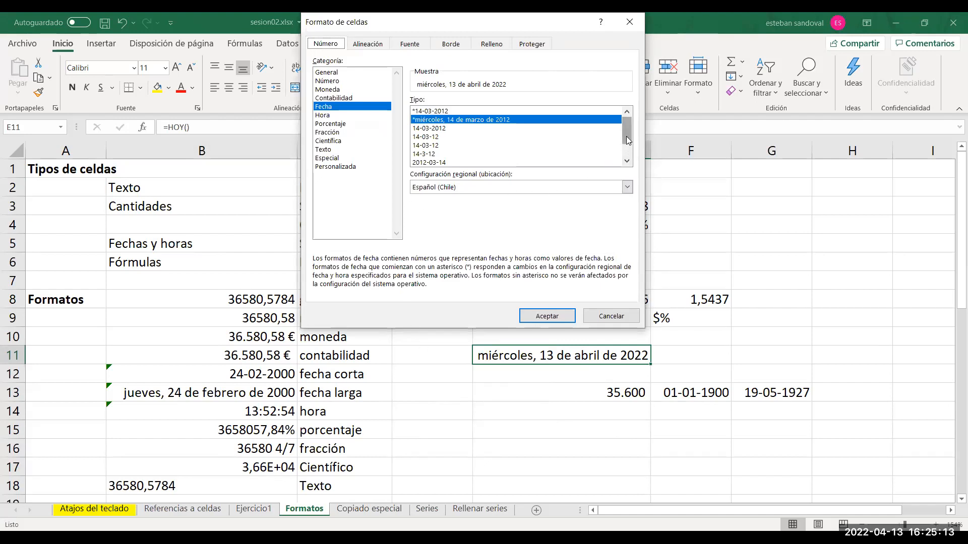
click(342, 167)
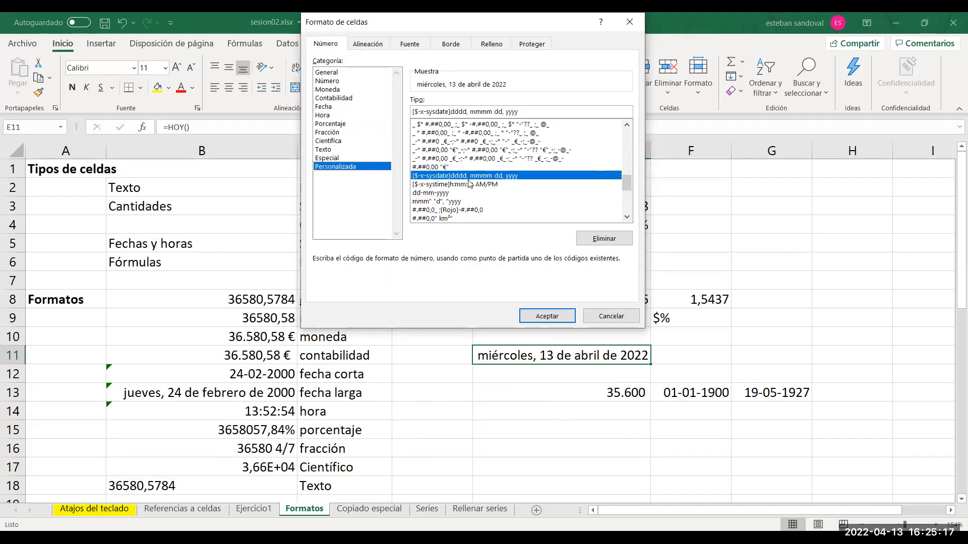
click(443, 194)
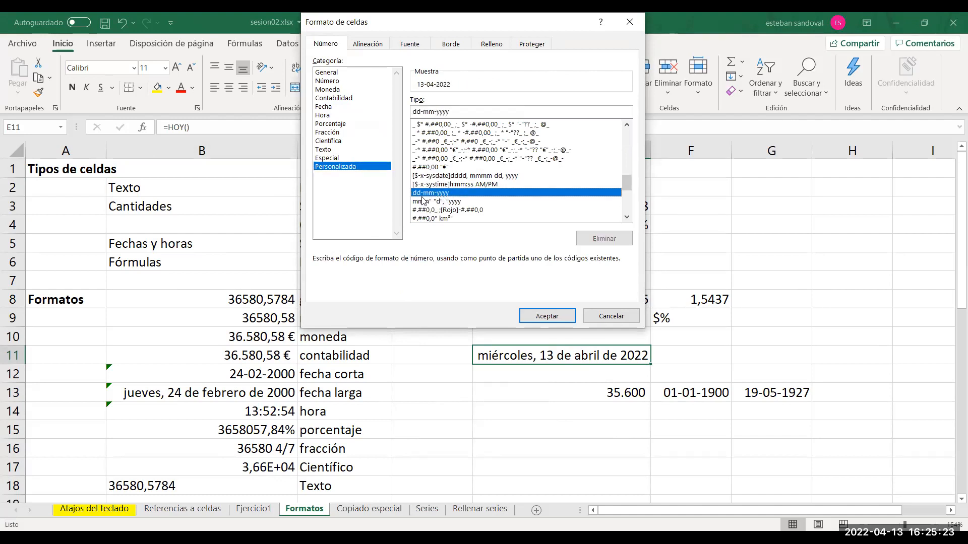
click(459, 111)
key(BackSpace)
key(BackSpace)
key(BackSpace)
key(BackSpace)
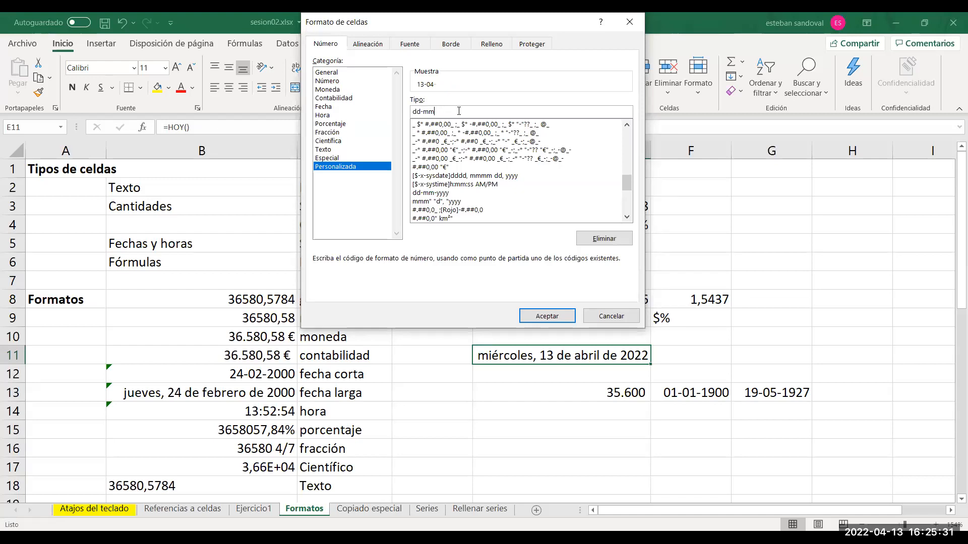
text(m)
click(420, 111)
text(d)
click(546, 315)
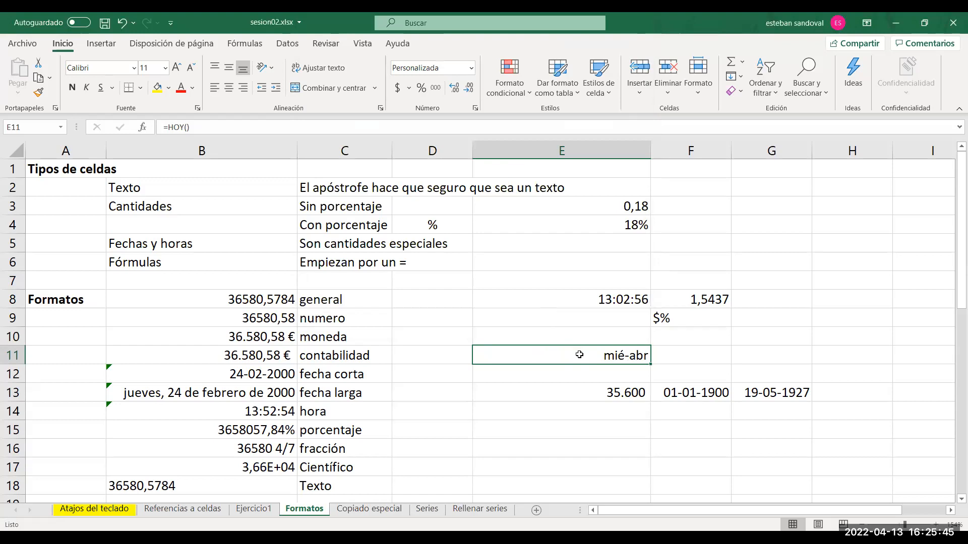
Change the custom format code of E11 to dd-mmm.
click(472, 70)
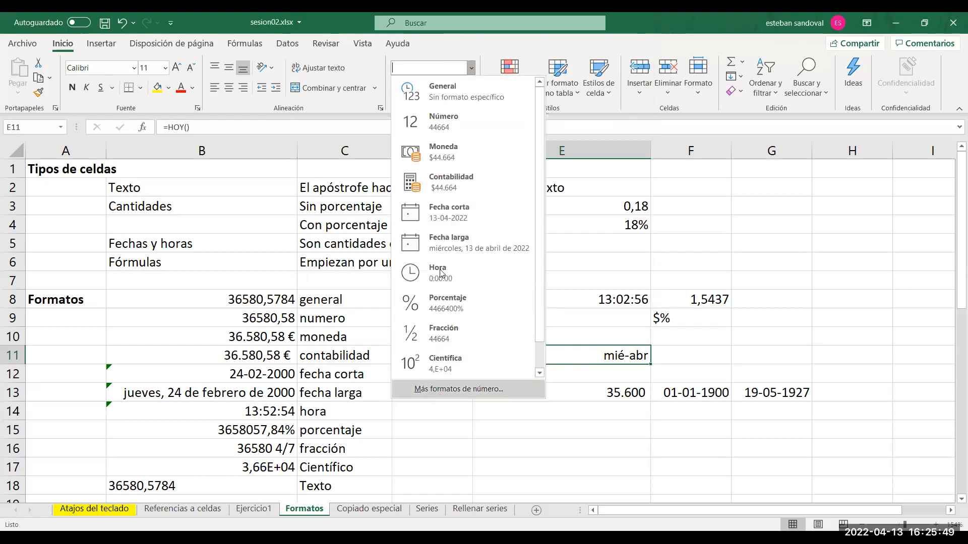
click(434, 389)
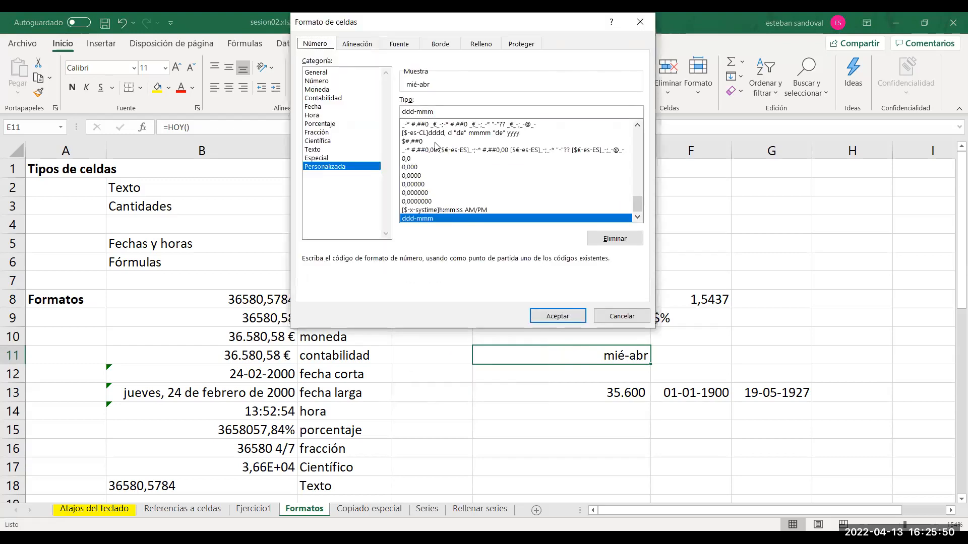
click(410, 111)
key(BackSpace)
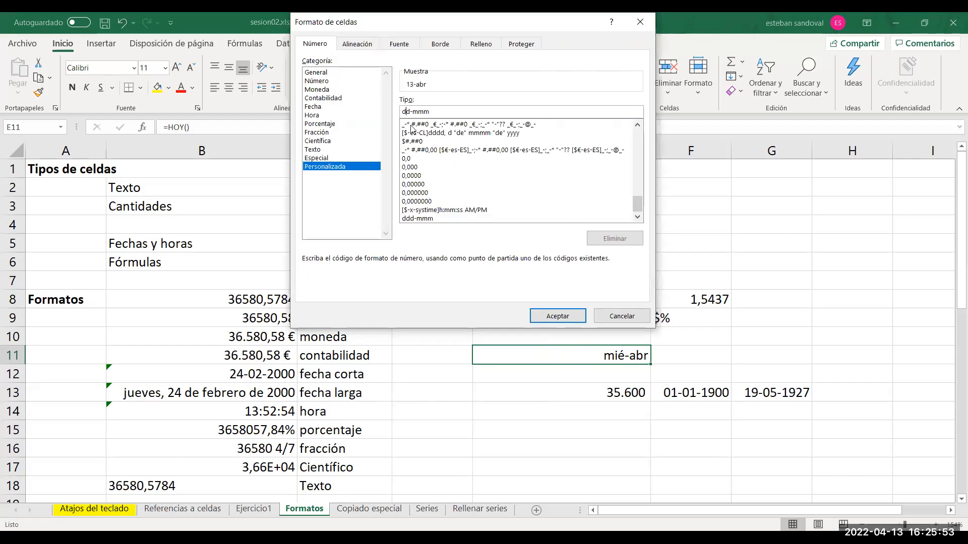
click(566, 316)
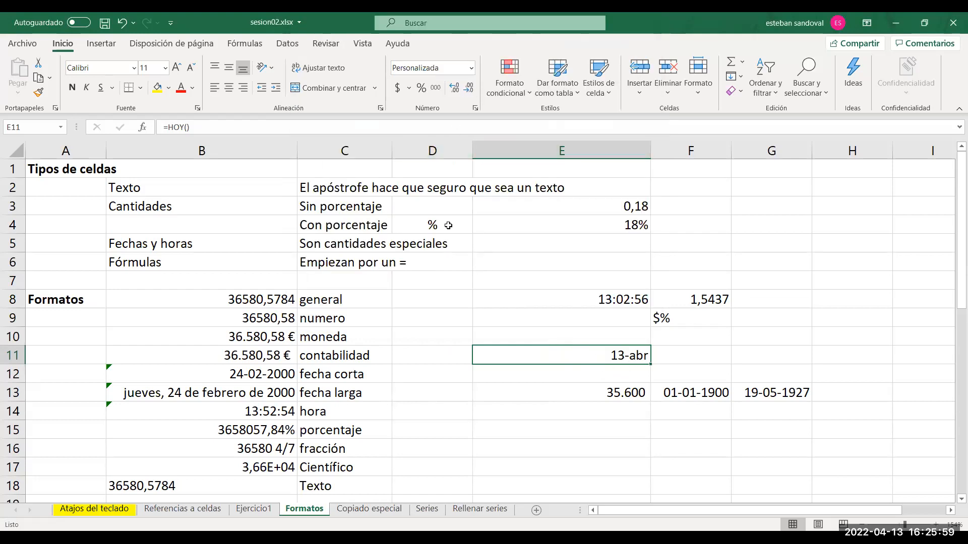
Try longer month and day codes in the custom format of E11, and apply d-mmmm.
click(471, 68)
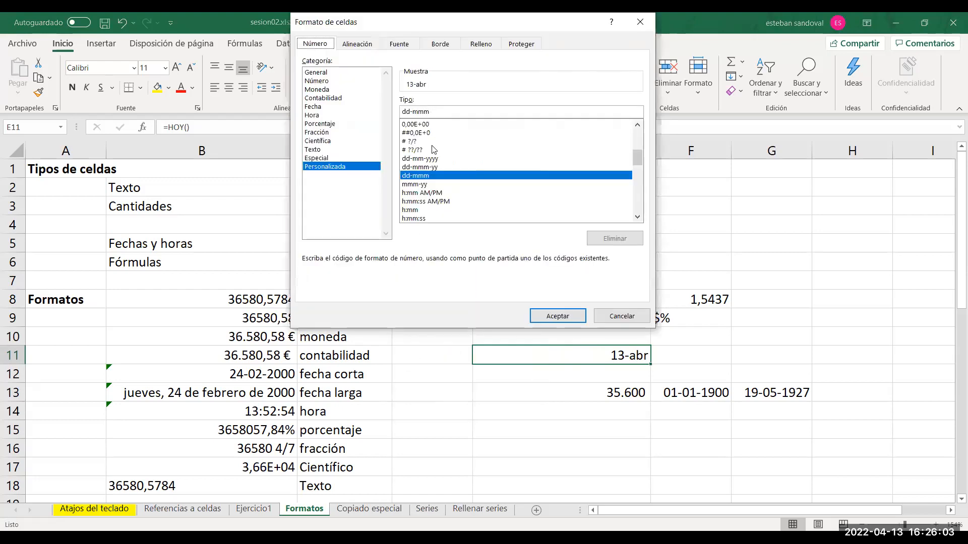
click(435, 111)
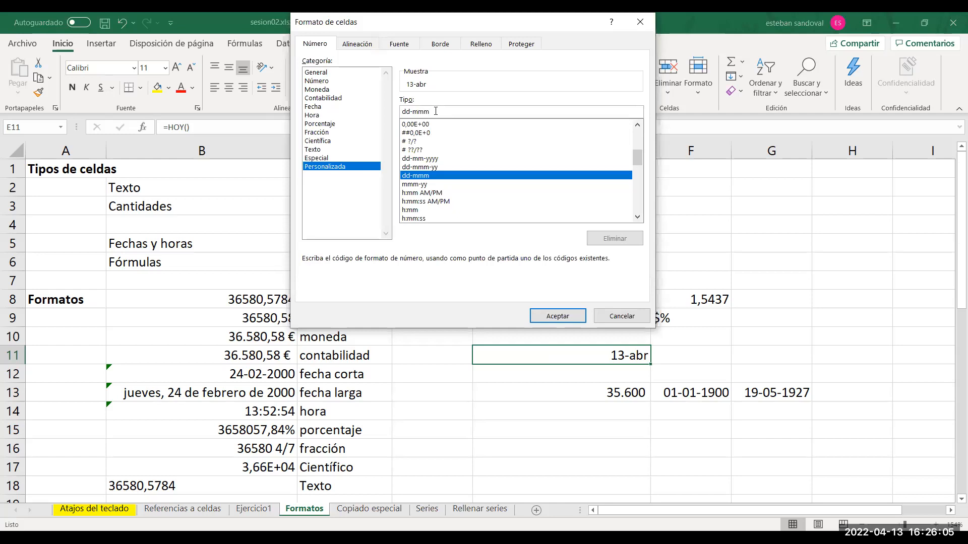
text(mmm)
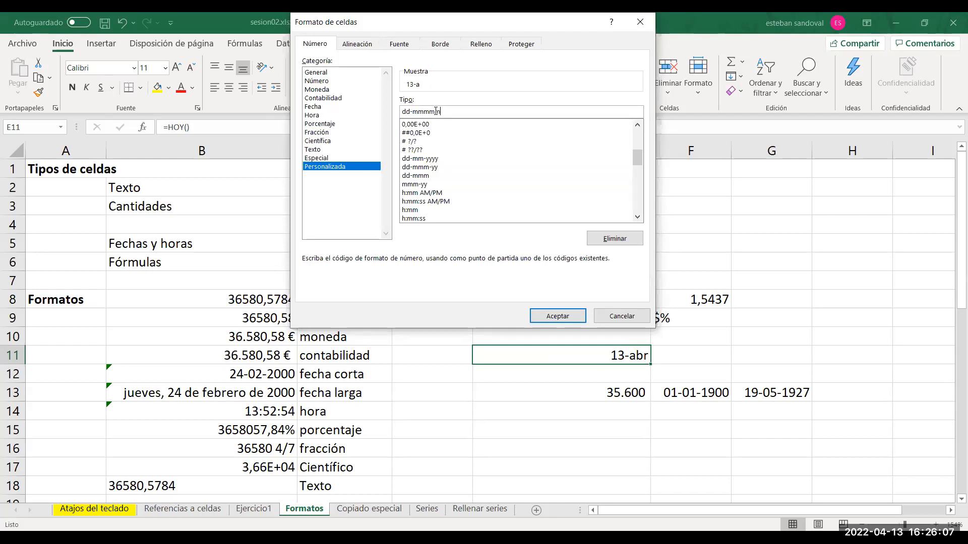
key(BackSpace)
click(409, 112)
text(dd)
key(BackSpace)
key(BackSpace)
key(BackSpace)
click(562, 317)
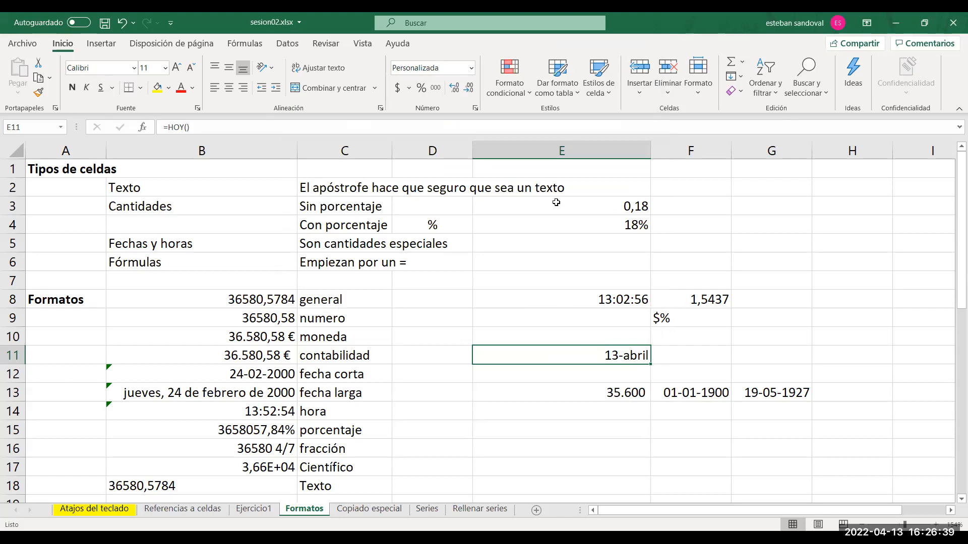
Reduce the custom format of E11 to the day code dd and apply it.
click(471, 68)
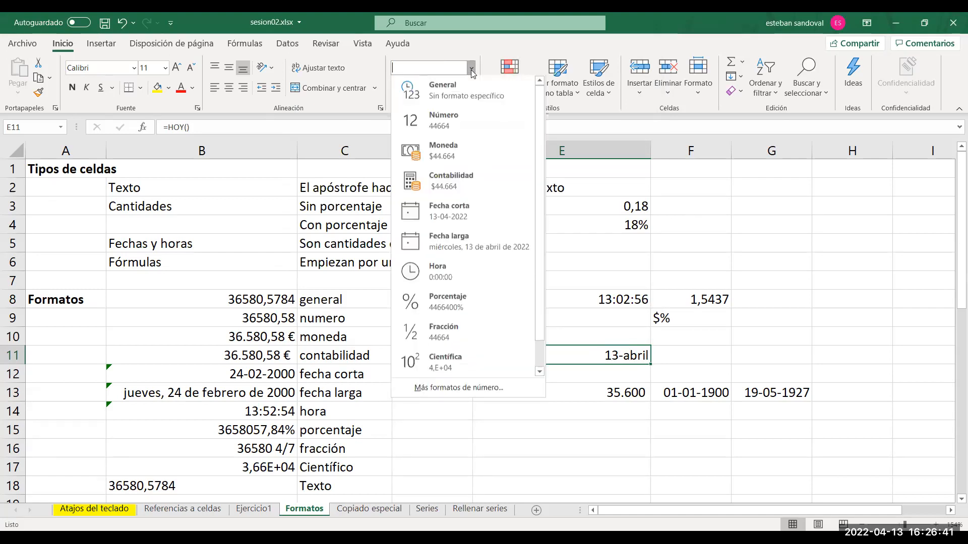
click(452, 388)
click(447, 110)
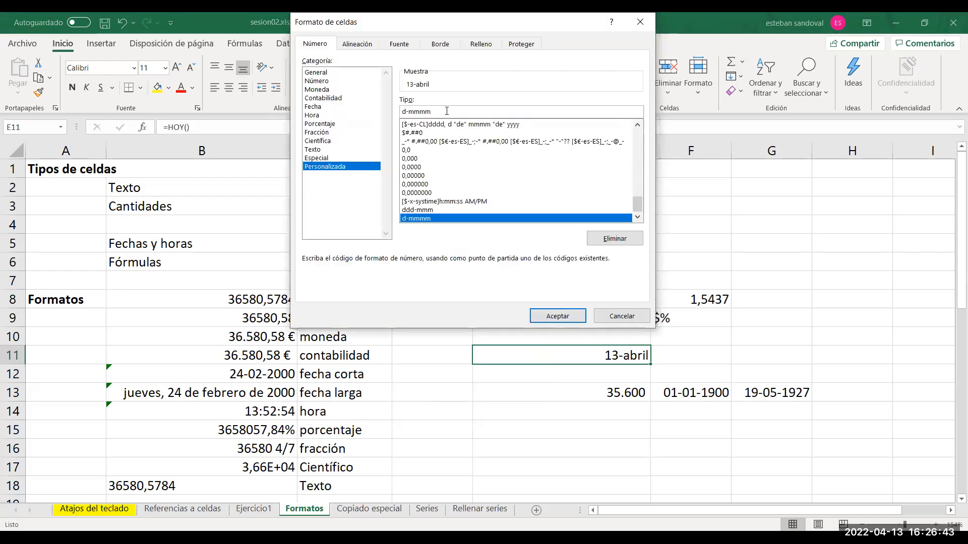
key(BackSpace)
key(BackSpace)
key(BackSpace)
key(BackSpace)
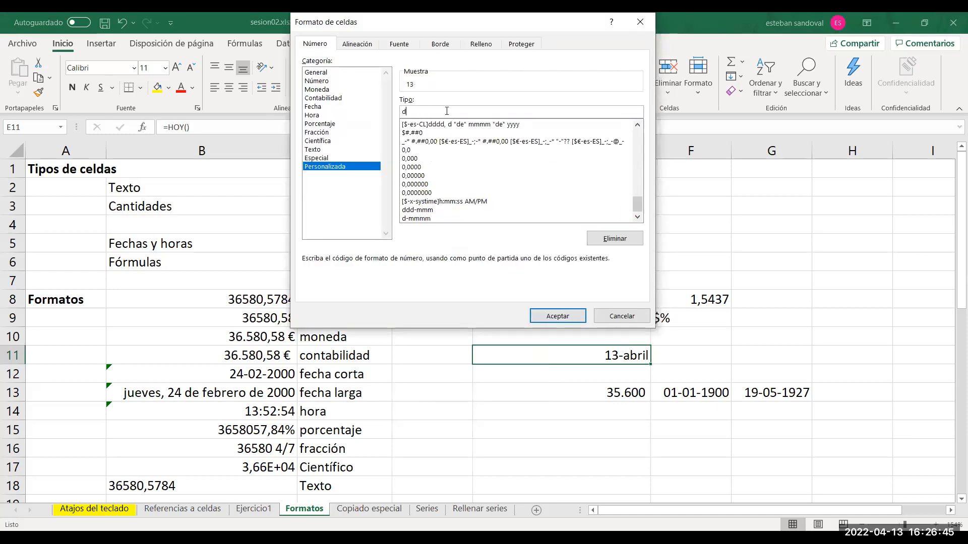
text(d)
key(Return)
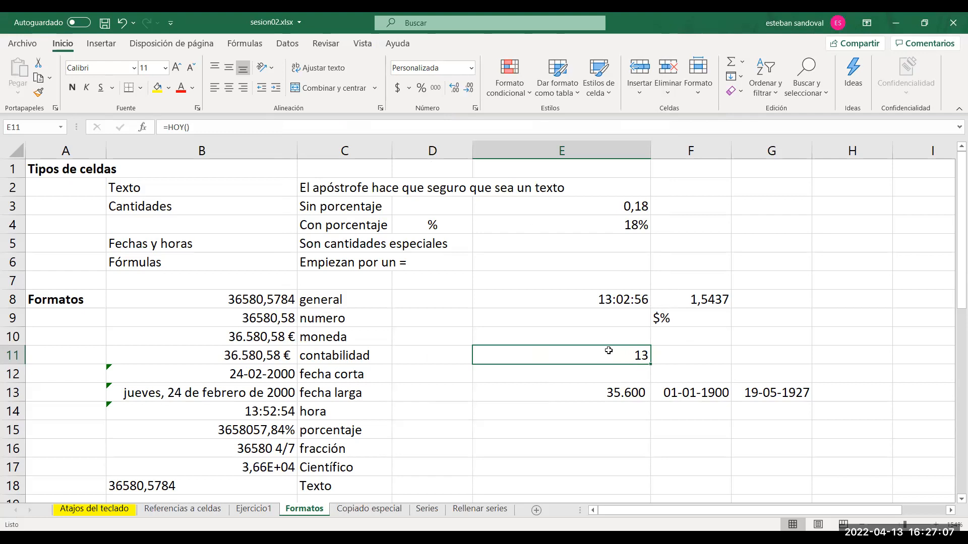
On the Copiado especial sheet, fill B22:B26 with the series 1 to 5 and shade the range yellow.
click(377, 509)
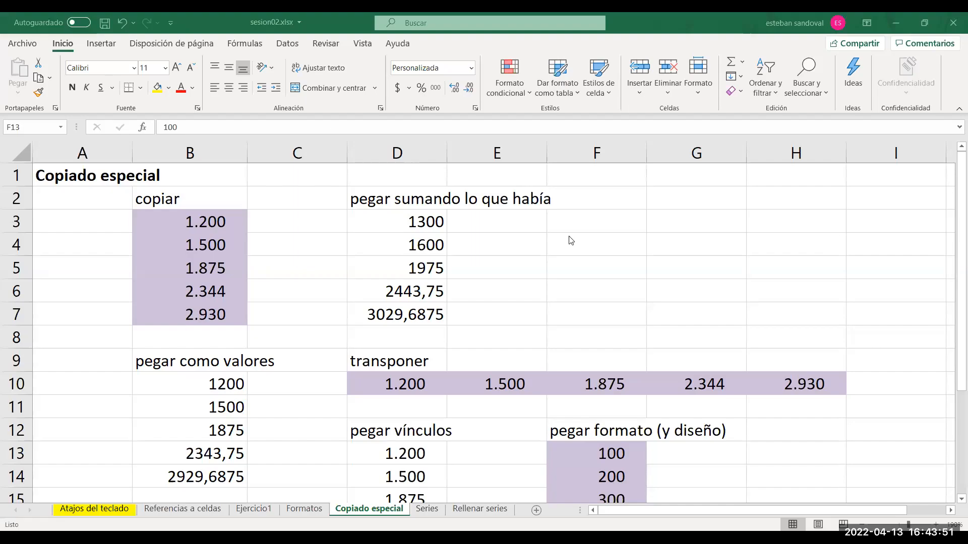
key(Down)
key(Down)
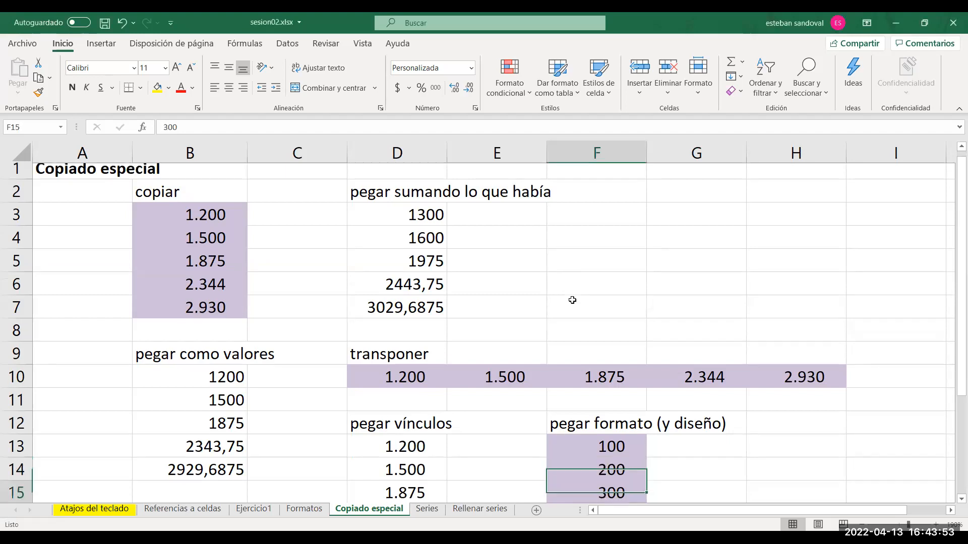
key(Page_Down)
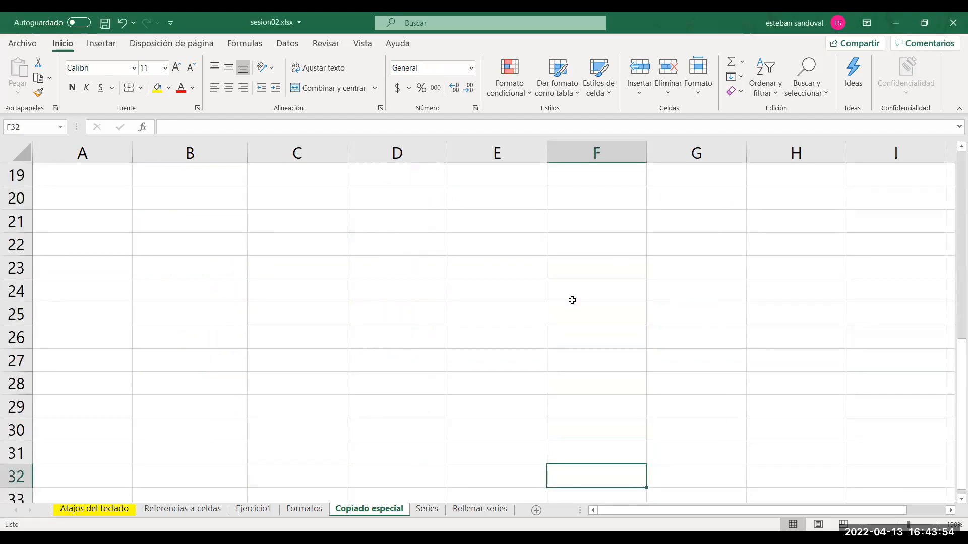
click(231, 236)
text(1)
key(Return)
text(2)
key(Return)
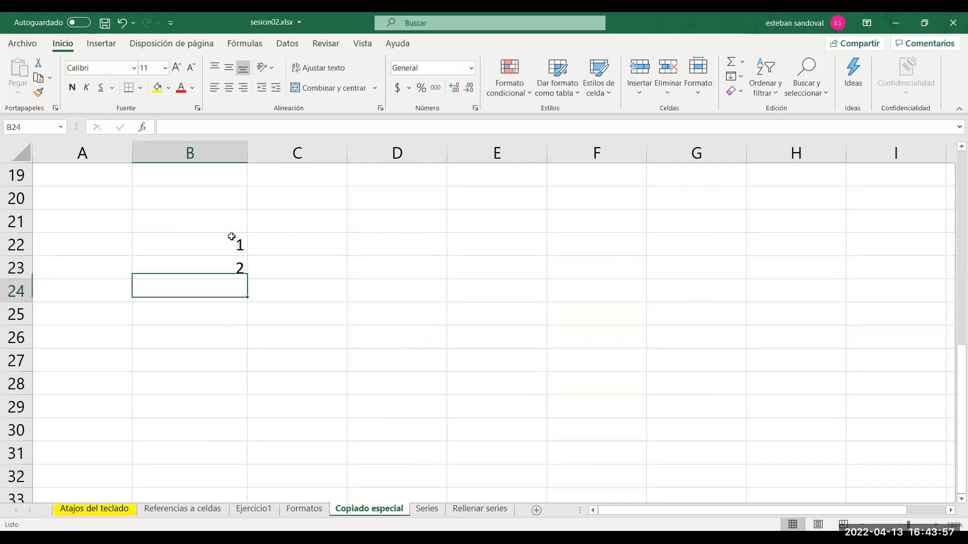
drag(225, 243, 242, 339)
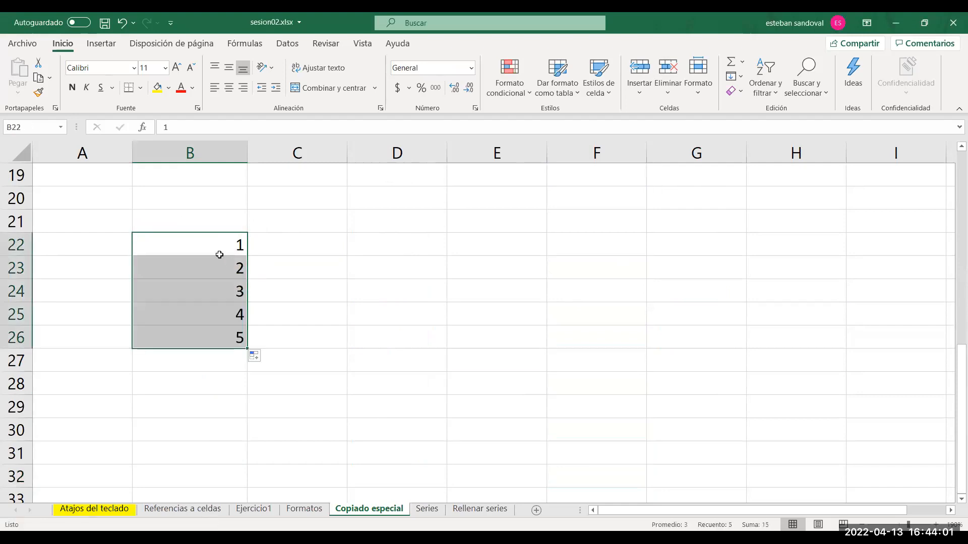
click(157, 88)
Replace the value in B24 with a formula multiplying the first and last cells of the yellow range, =B22*B26.
click(218, 292)
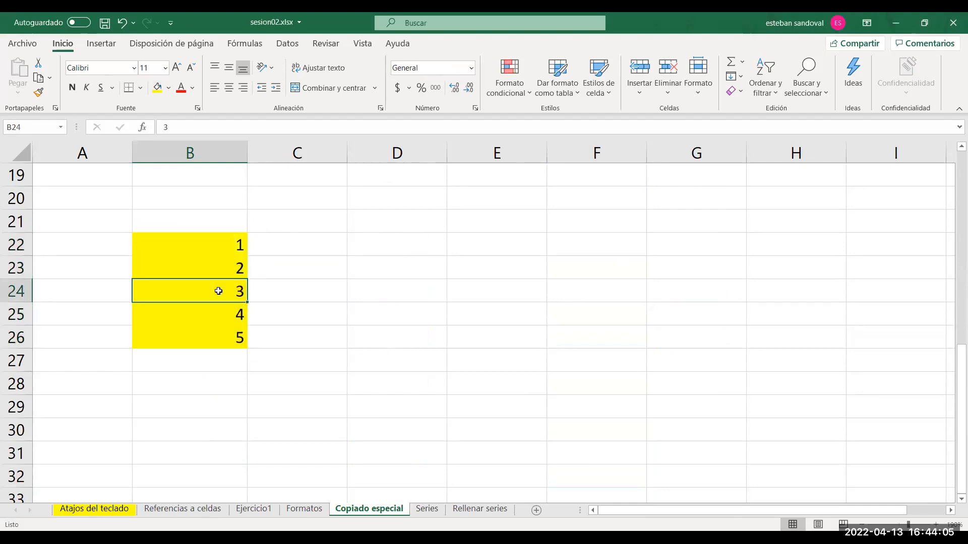
text(=)
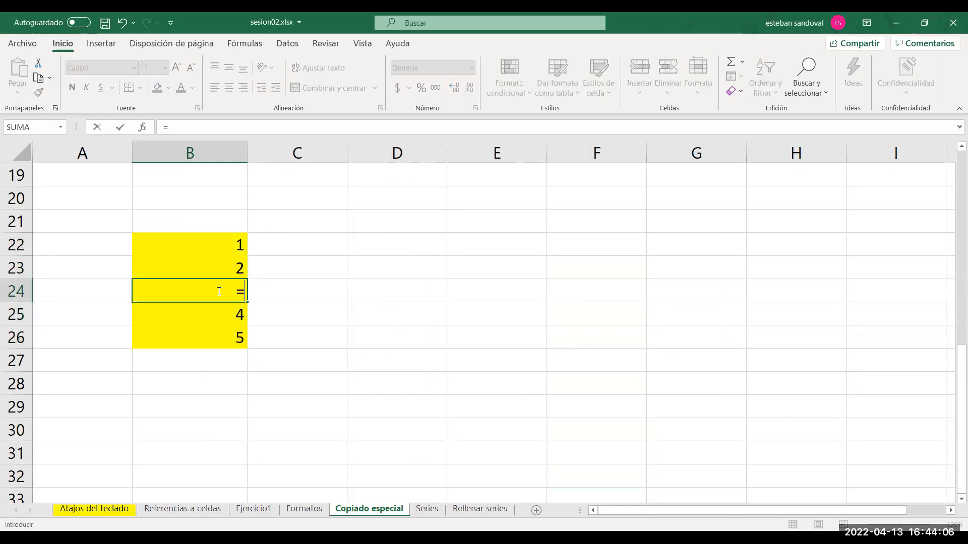
click(211, 246)
text(*)
click(226, 343)
key(Return)
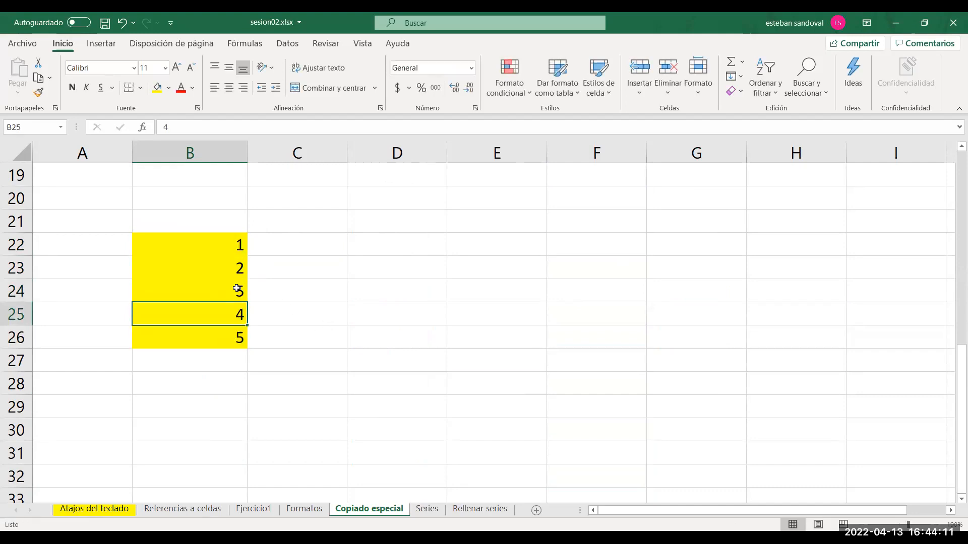
Replace the value in B26 with the addition formula =B25+B22.
click(215, 335)
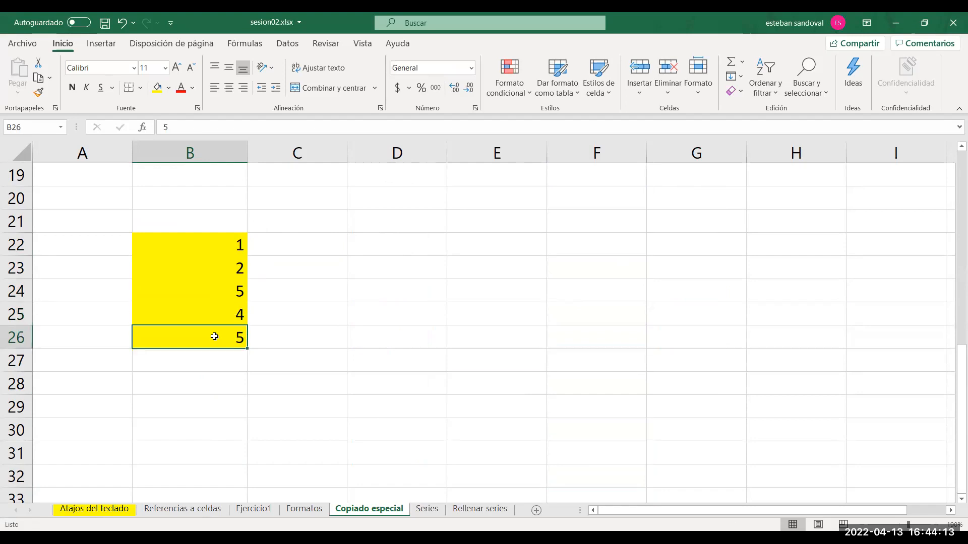
text(=)
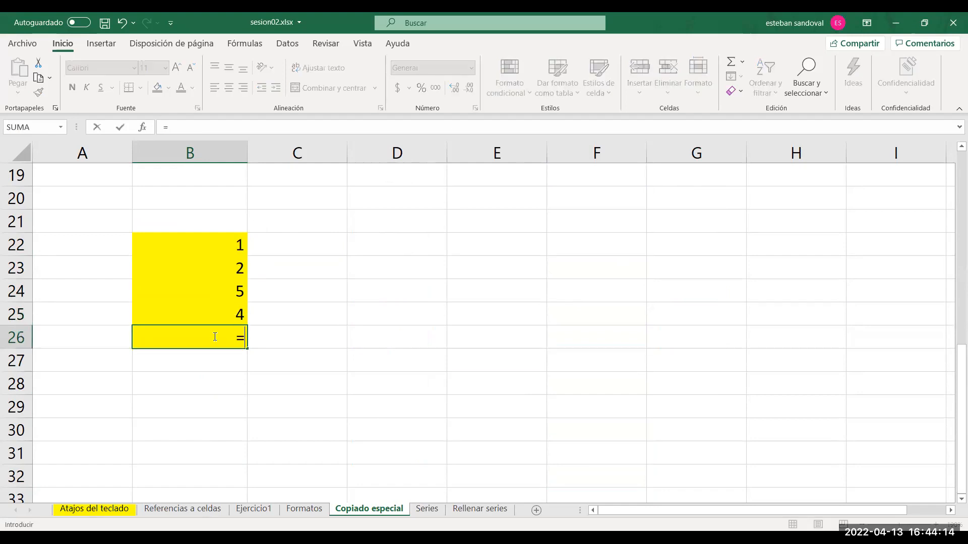
click(198, 309)
text(*)
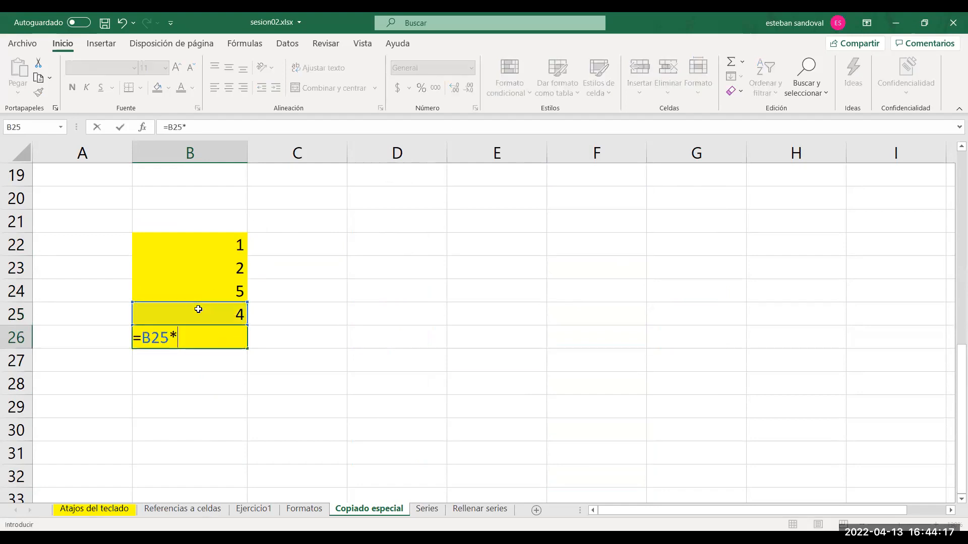
key(BackSpace)
text(+)
click(193, 246)
key(Return)
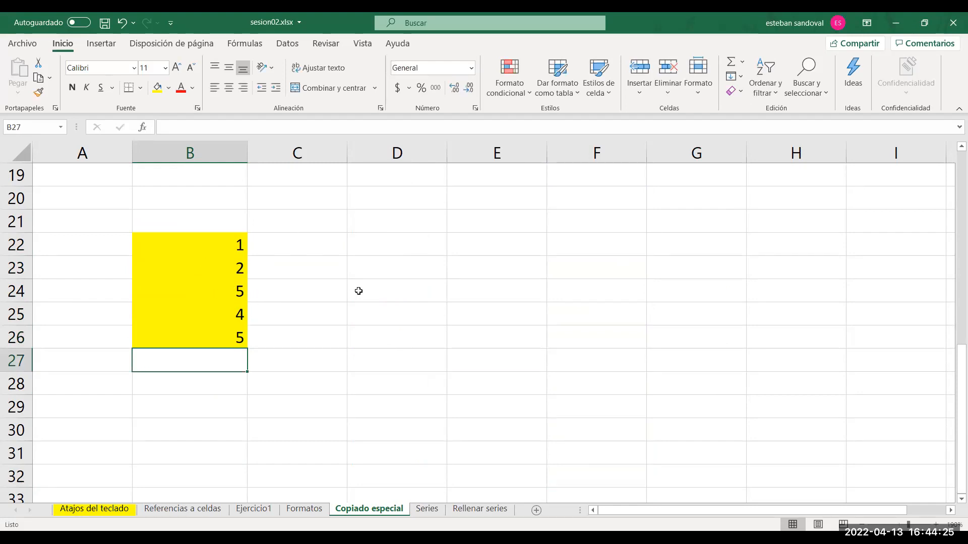
Set B22 to 2 and inspect the formula in B24 without changing it.
click(223, 245)
text(2)
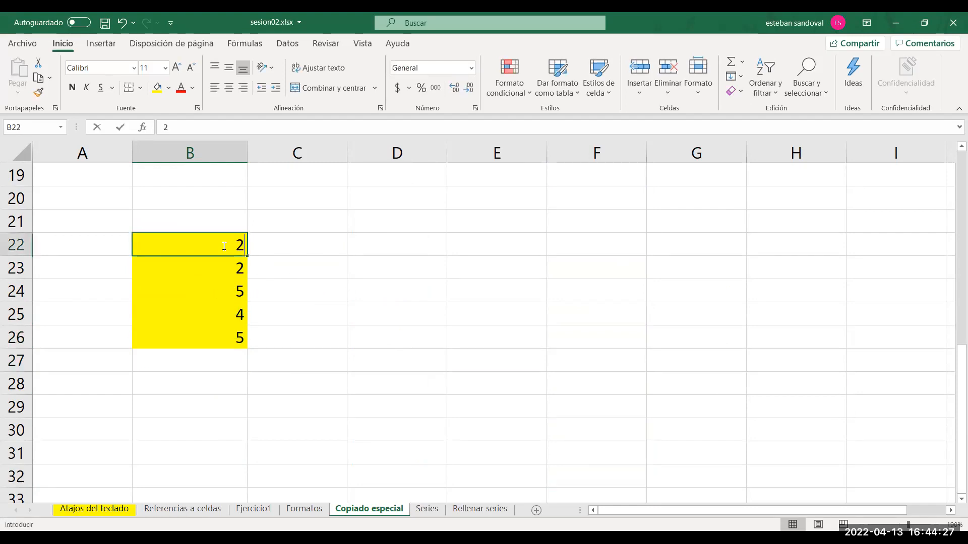
key(Return)
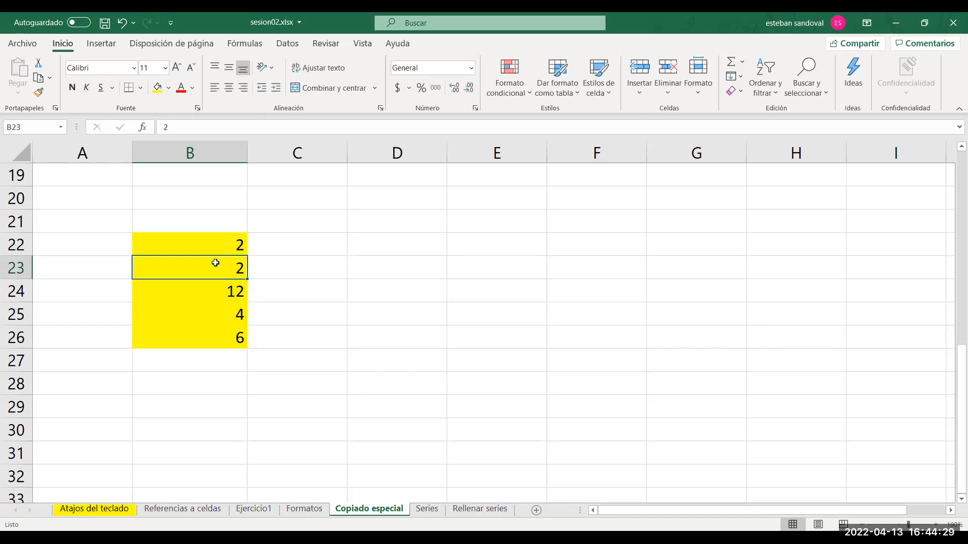
click(211, 251)
click(210, 261)
click(207, 289)
double_click(208, 289)
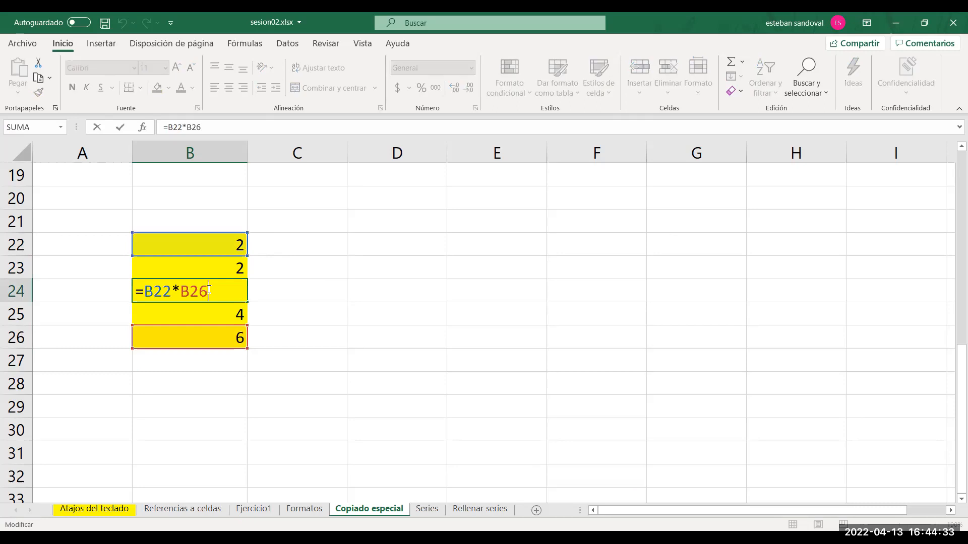
key(Escape)
Copy the yellow range B22:B26.
drag(201, 245, 201, 325)
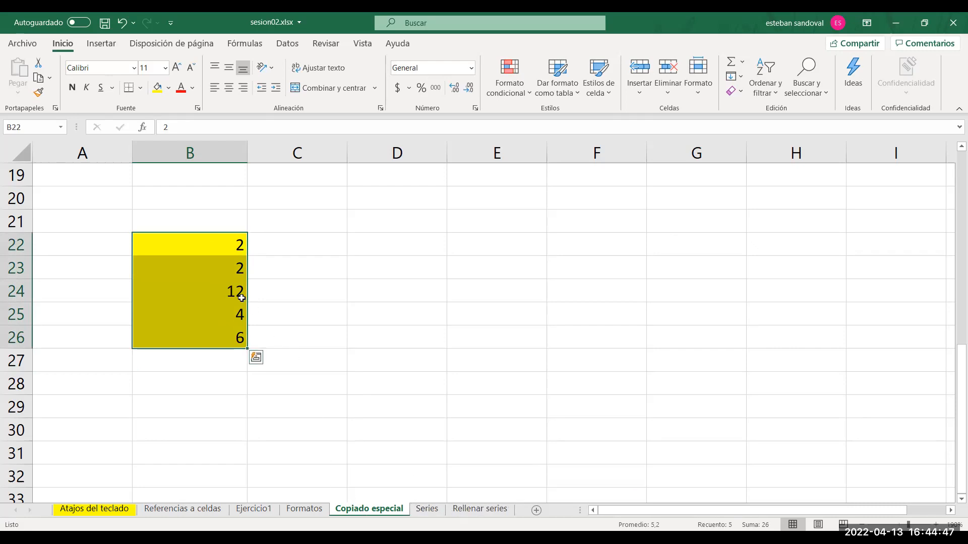
right_click(211, 276)
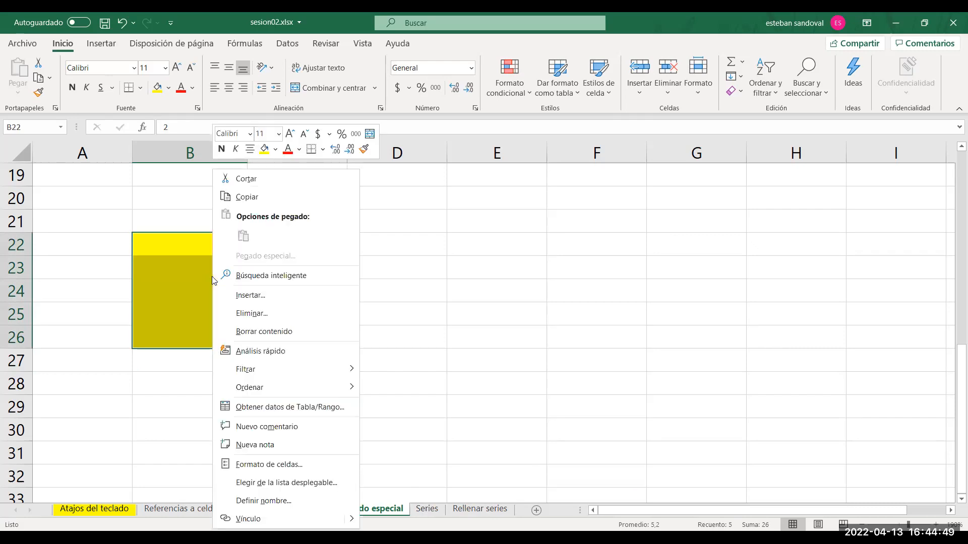
click(247, 197)
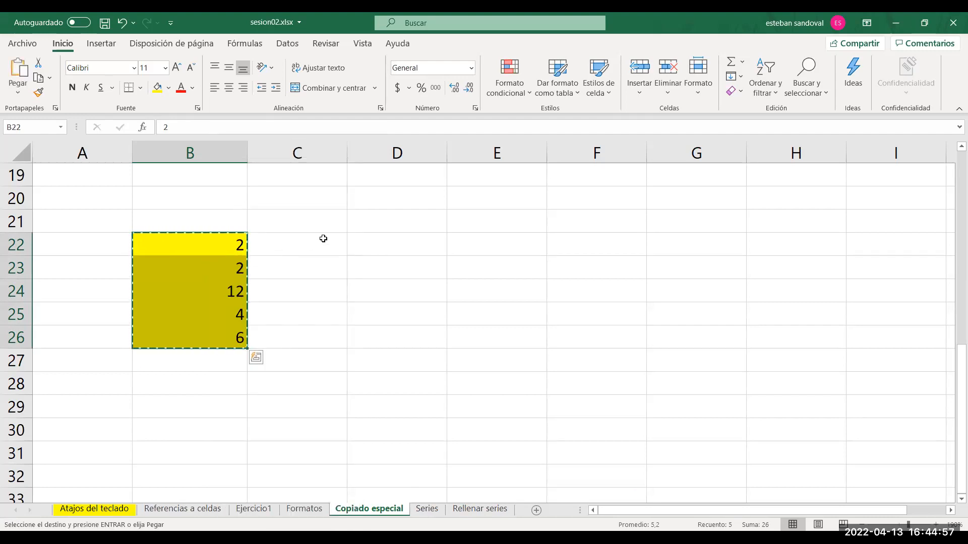
Try pasting the copied range at D22 with the Transponer option of Pegado especial, and undo the paste.
right_click(385, 239)
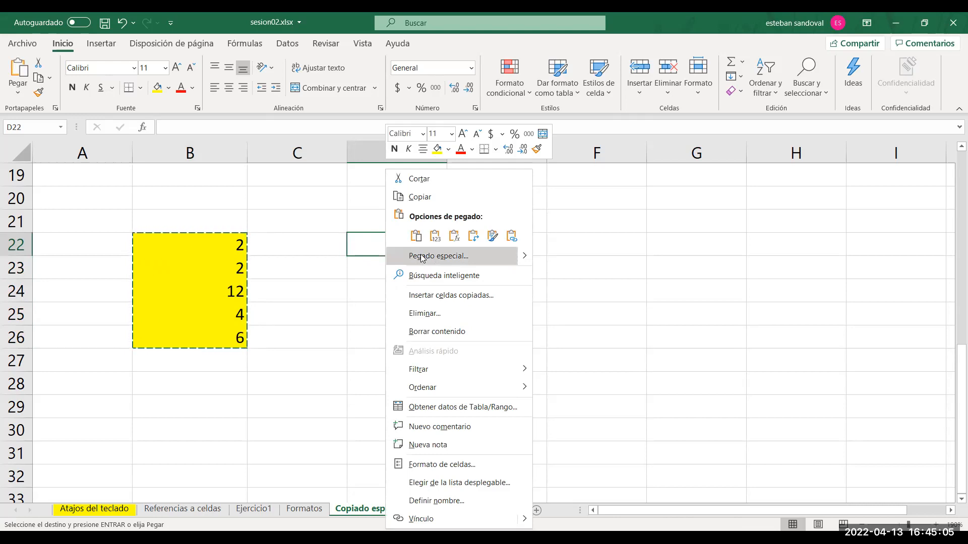
right_click(361, 247)
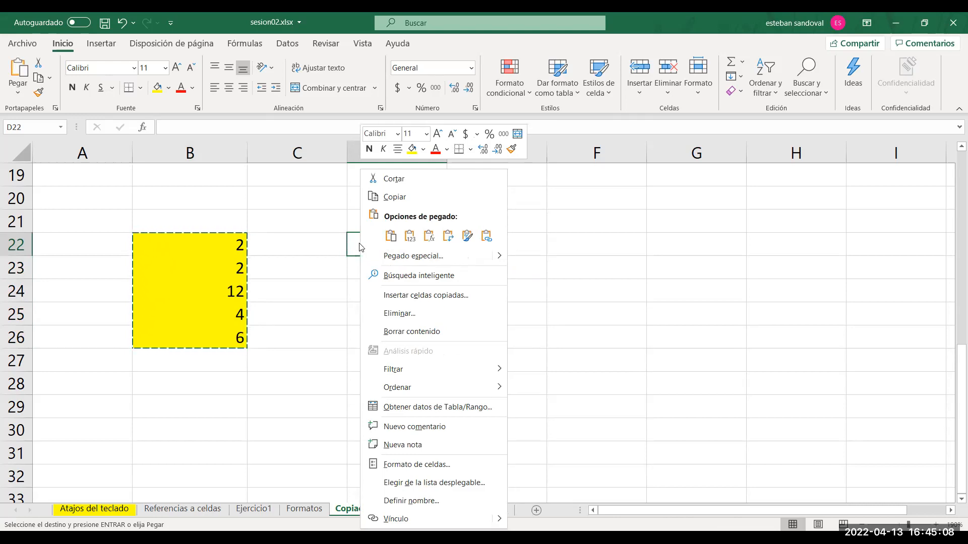
click(408, 256)
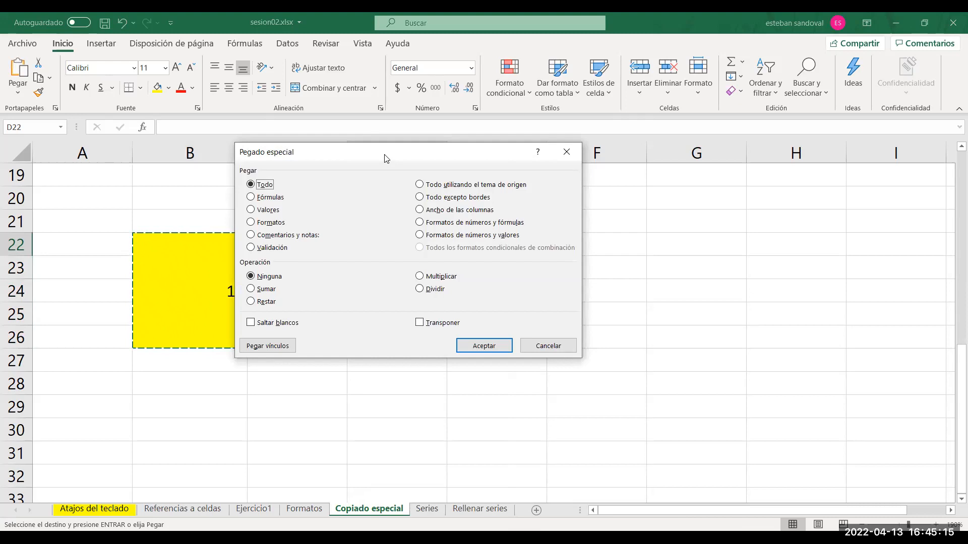
drag(386, 158, 630, 247)
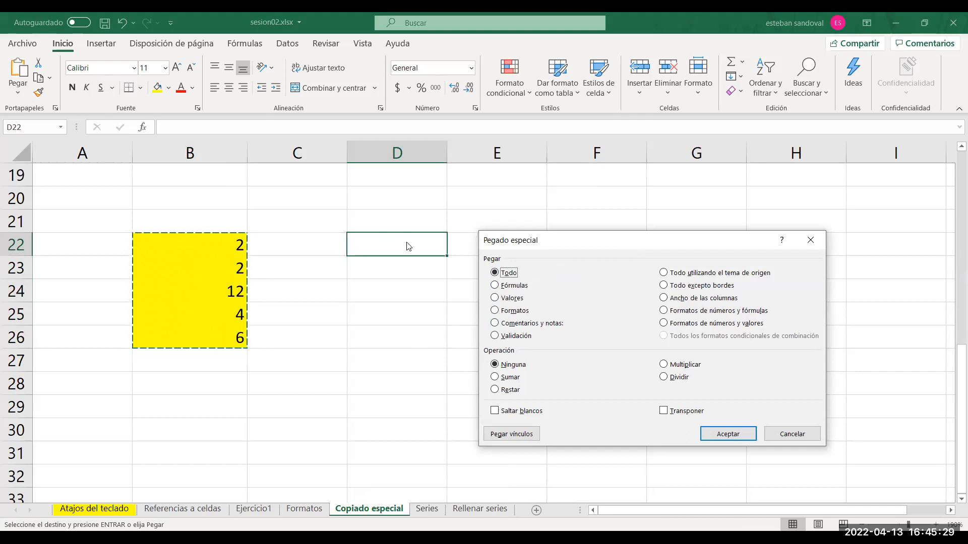
click(665, 414)
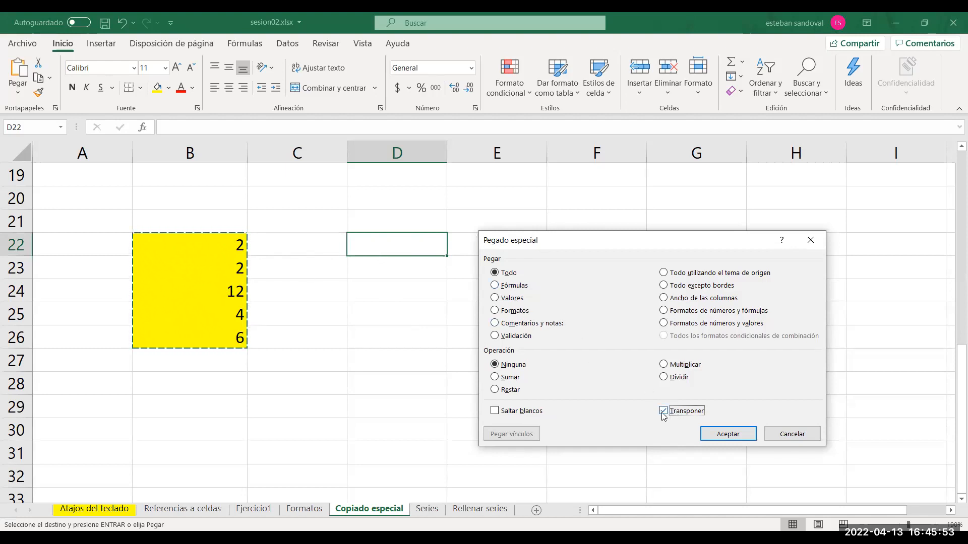
click(719, 434)
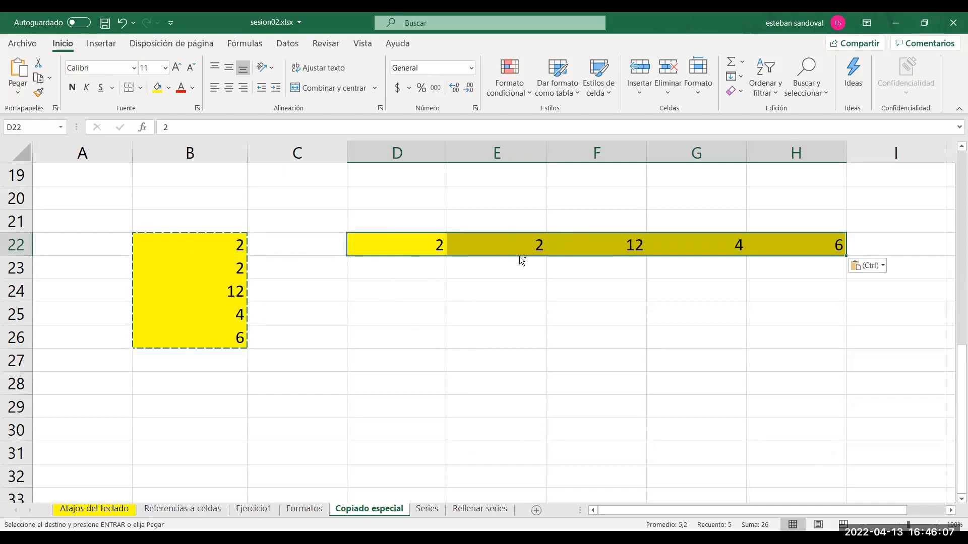
key(ctrl+z)
Paste only the formulas of the copied range at D22 with the Fórmulas option of Pegado especial.
click(391, 247)
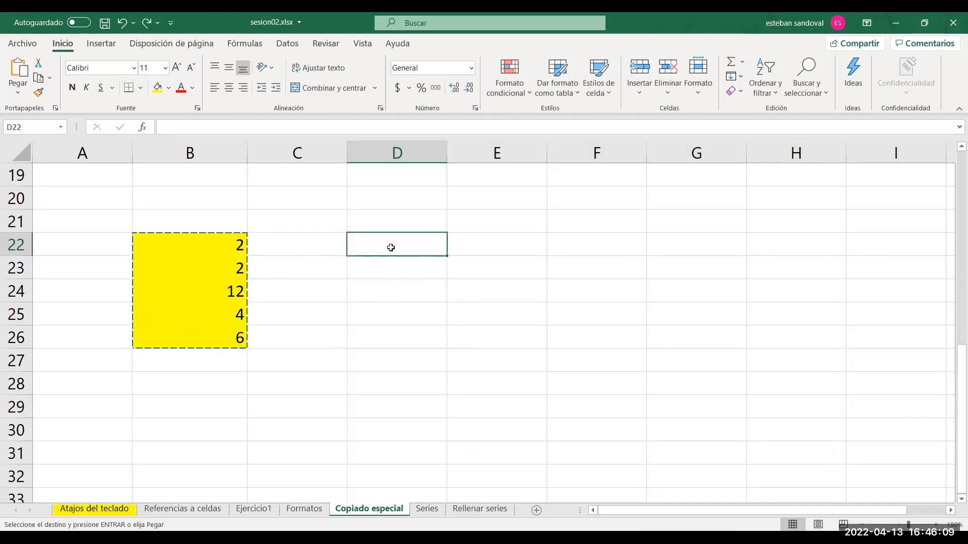
right_click(391, 247)
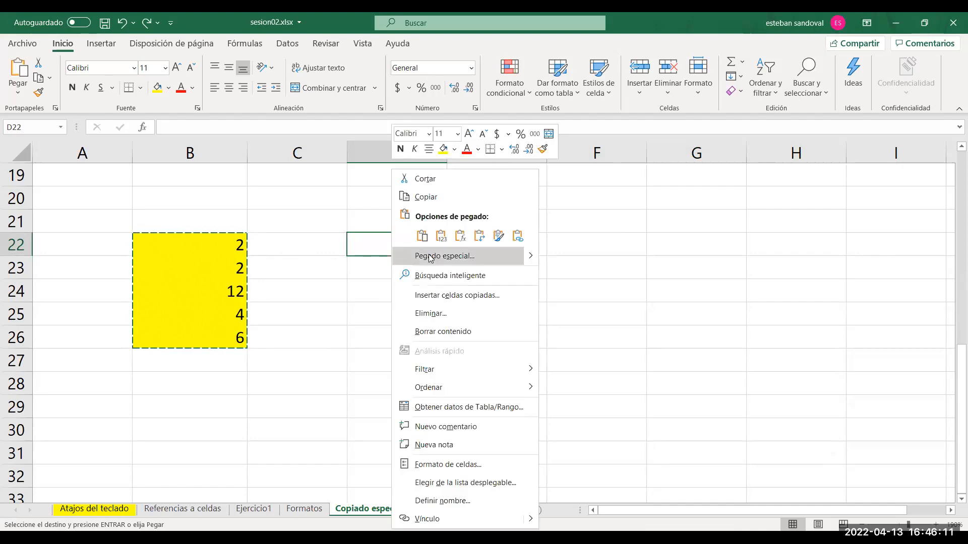
click(430, 257)
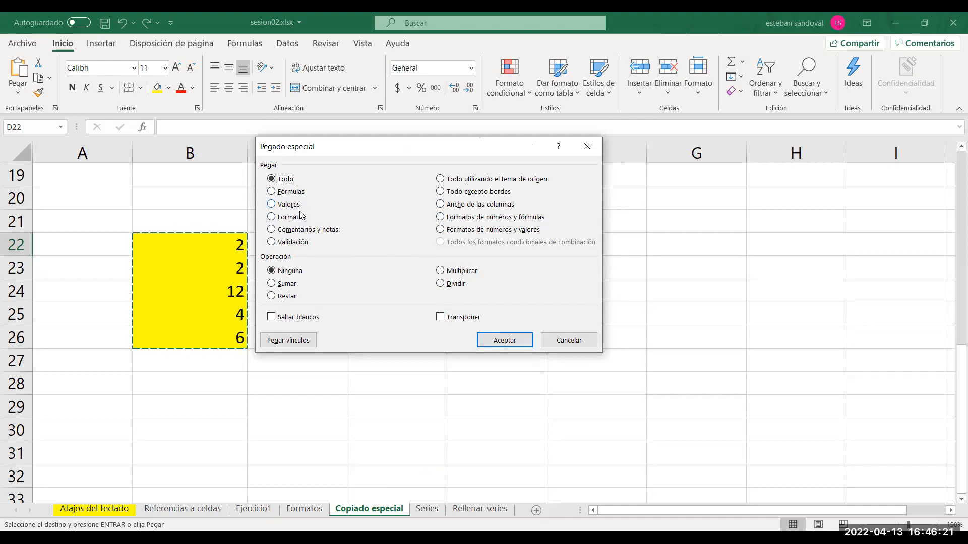
drag(351, 151, 482, 114)
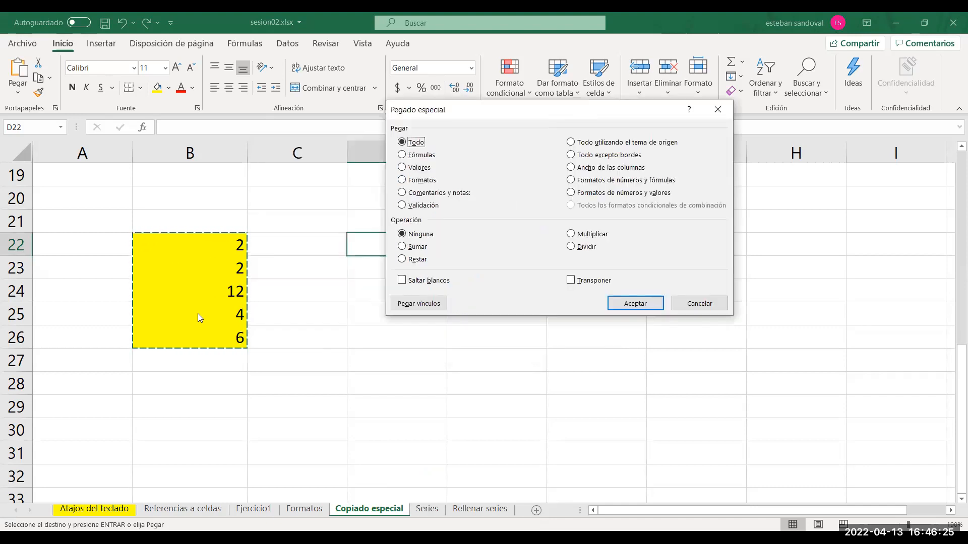
click(415, 156)
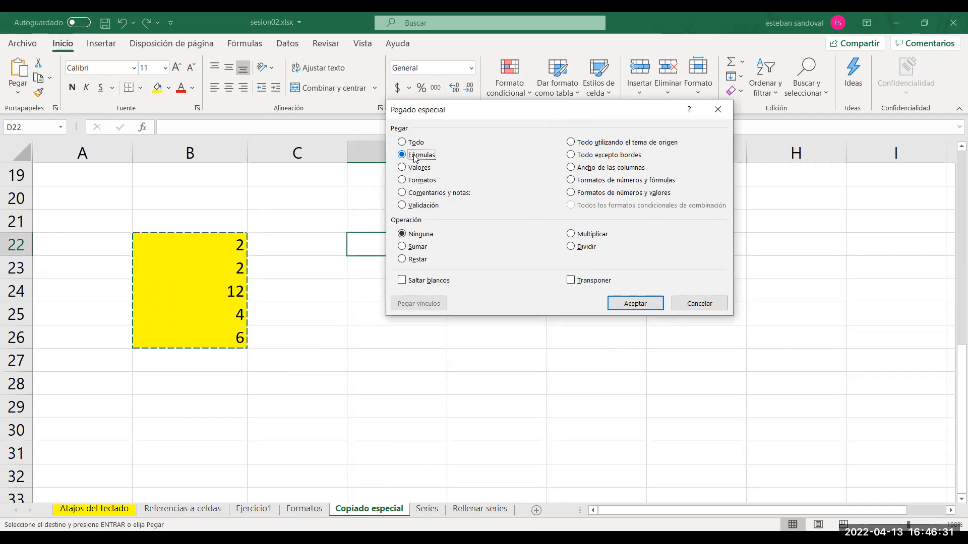
click(628, 303)
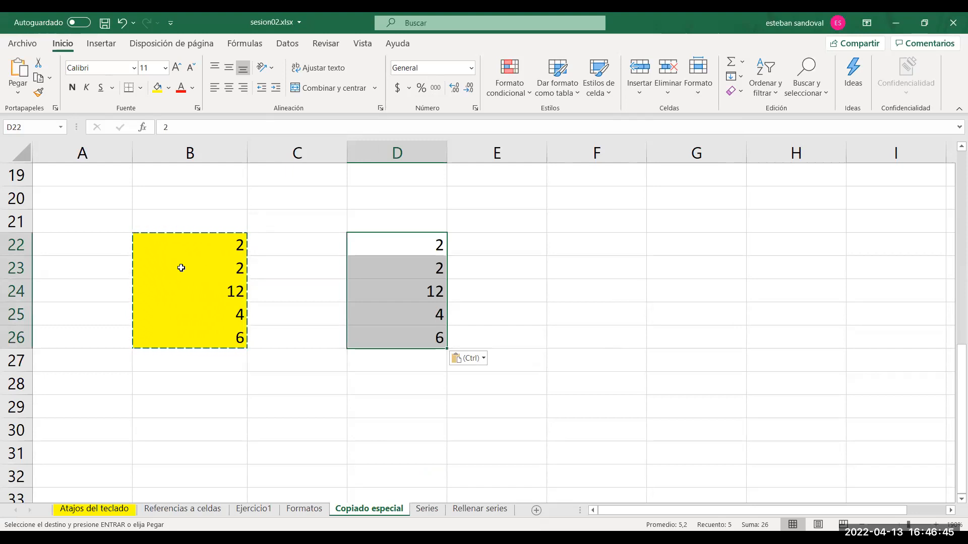
Examine the contents of the pasted cells D22, D23, D24 and D26 to check values and formula references.
click(421, 245)
key(Escape)
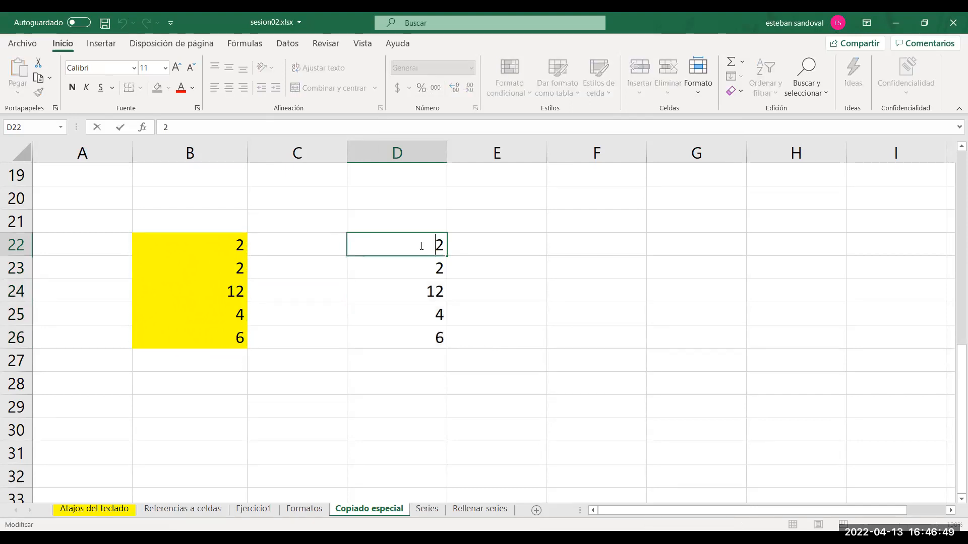
double_click(421, 264)
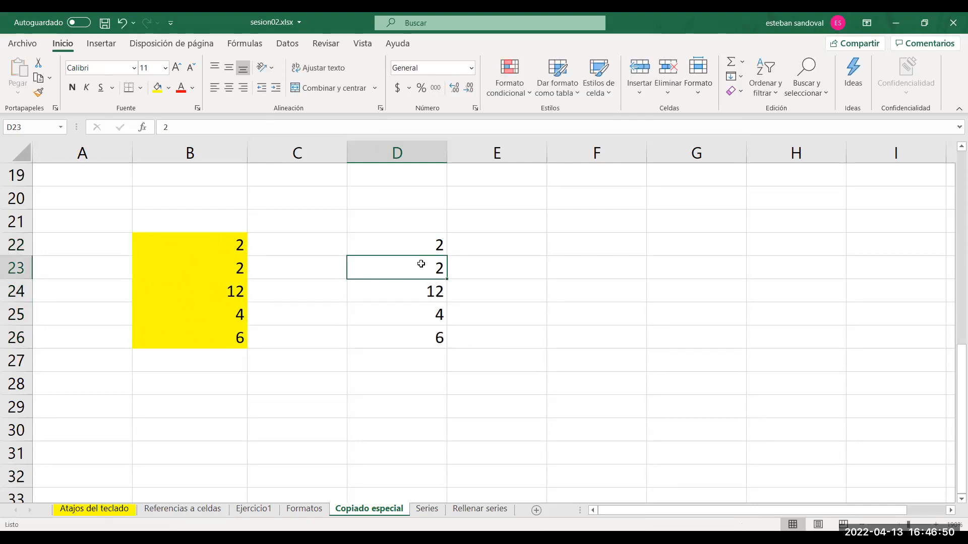
double_click(403, 288)
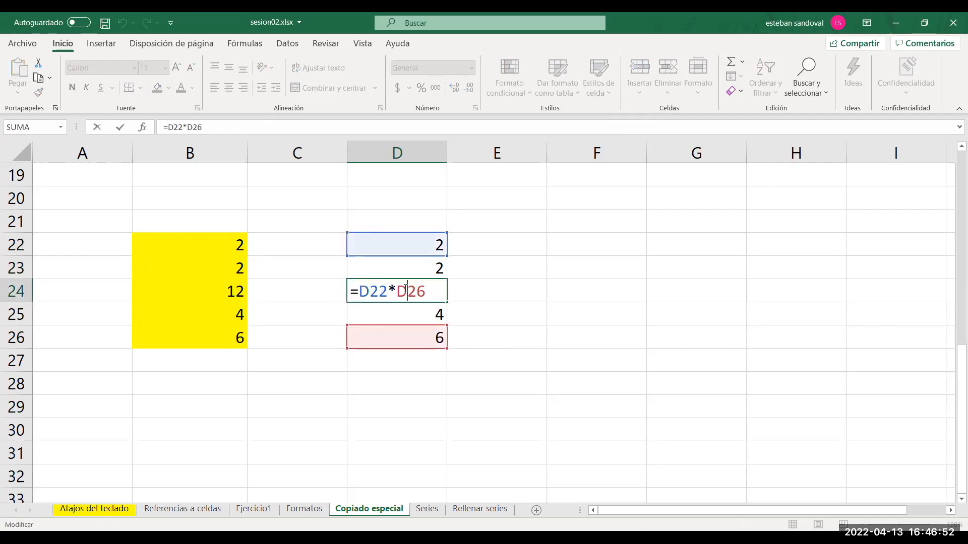
click(494, 282)
double_click(410, 345)
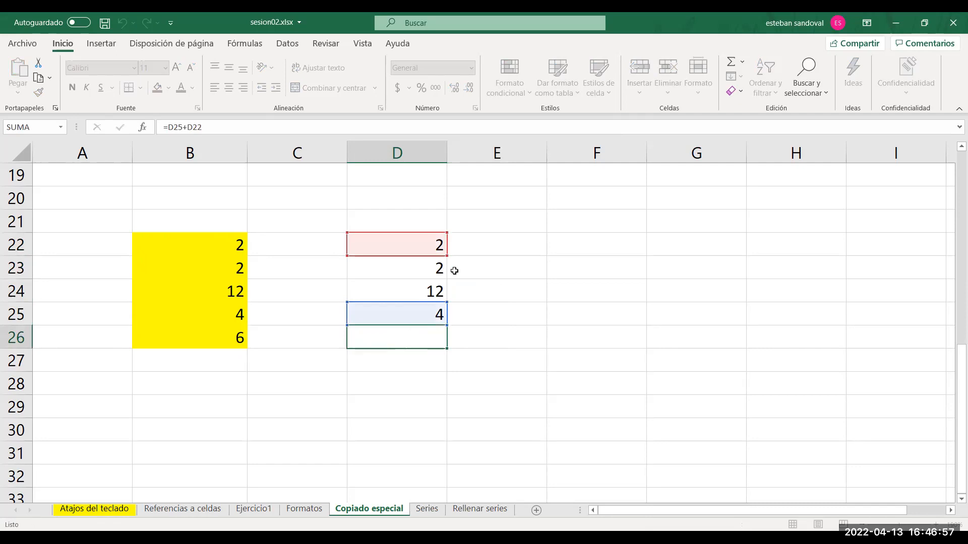
key(Escape)
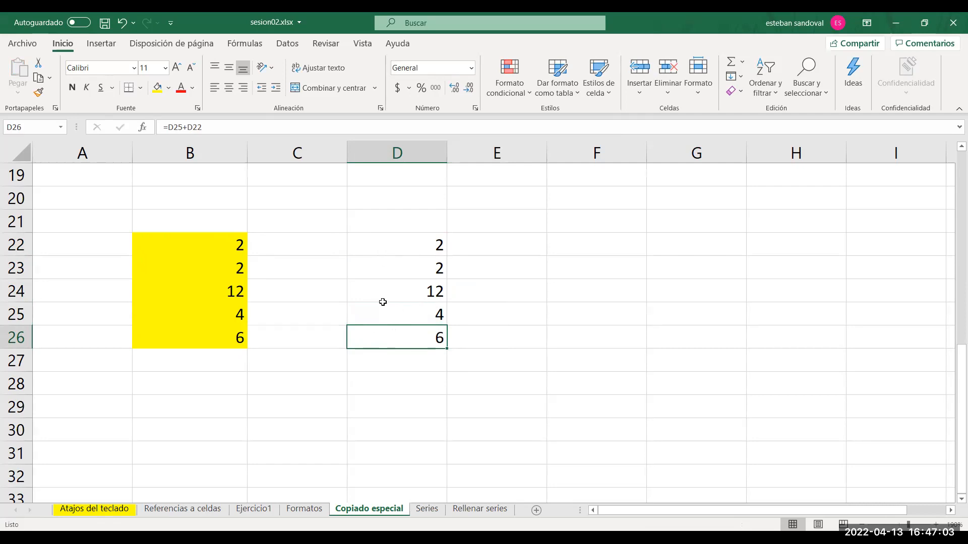
Undo the formulas-only paste in D22:D26.
key(Up)
key(Up)
key(Up)
key(Up)
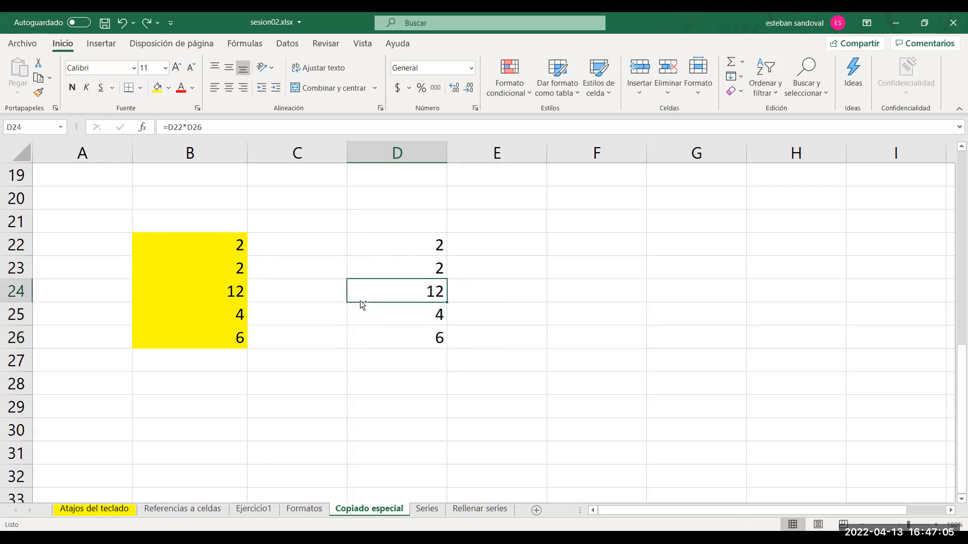
key(ctrl+z)
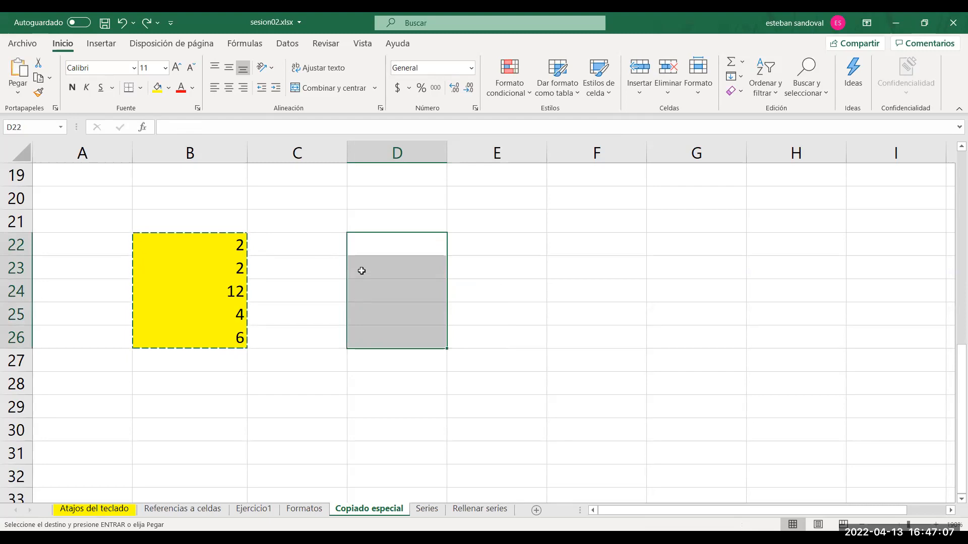
Try a regular paste of the copied yellow range at D22 with its contents and formatting, and undo it.
click(358, 246)
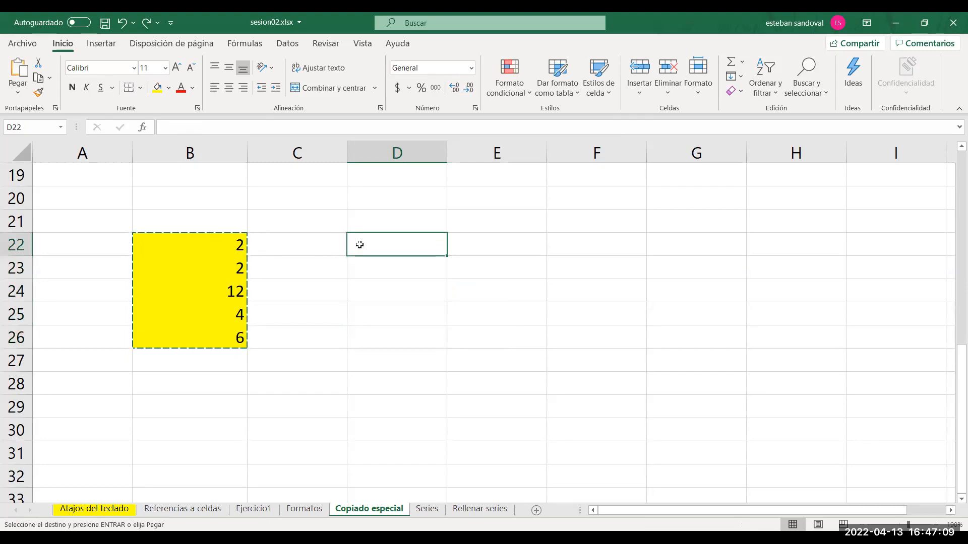
right_click(359, 245)
click(392, 238)
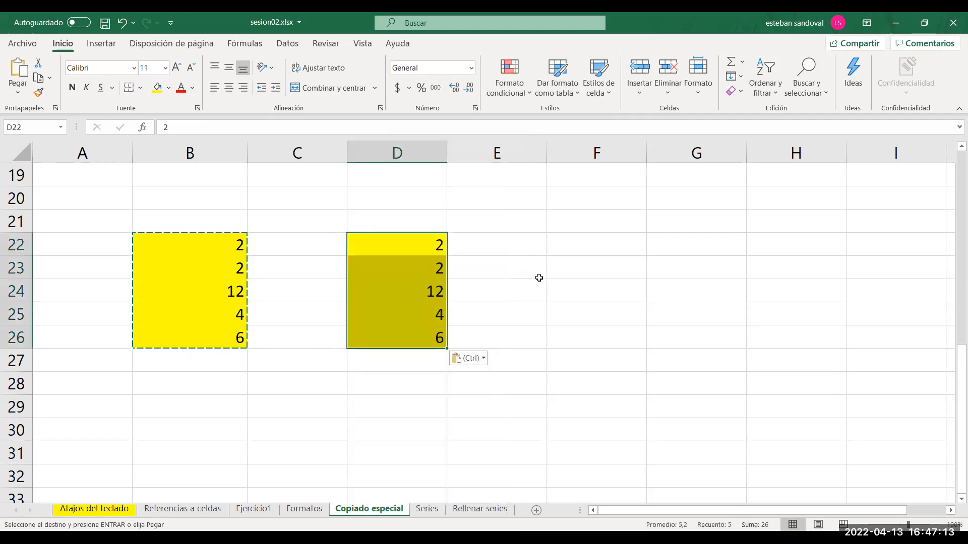
click(489, 272)
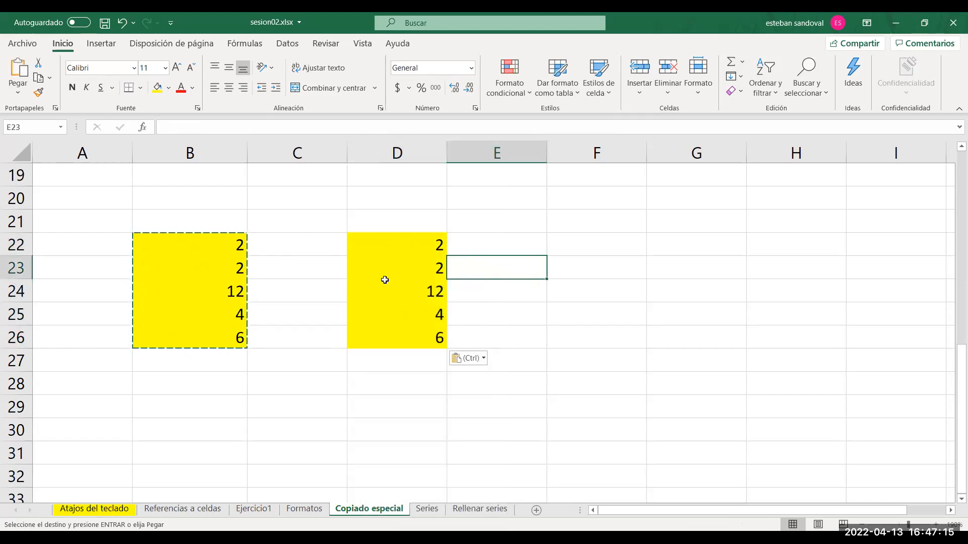
key(ctrl+z)
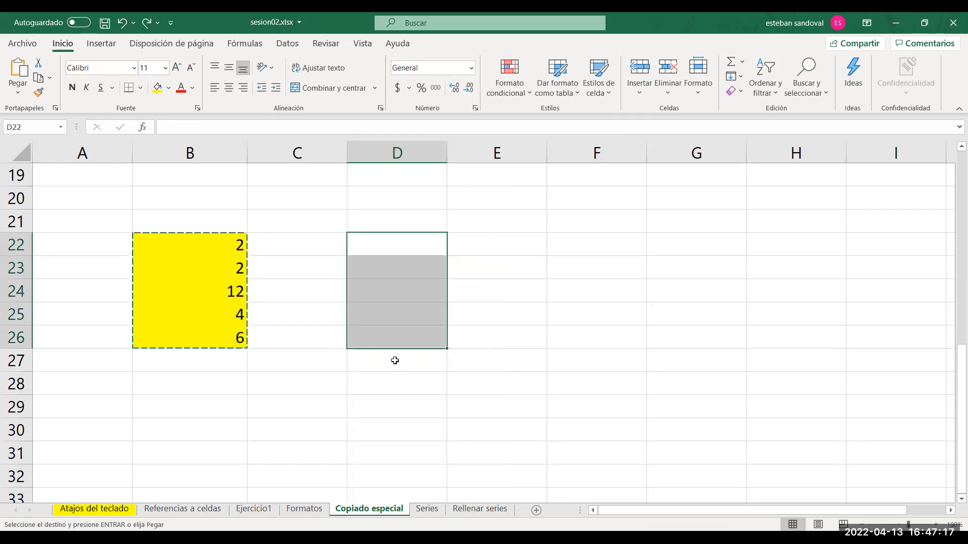
Paste only the values of the copied range at D22 with the Valores option of Pegado especial.
click(369, 246)
right_click(368, 246)
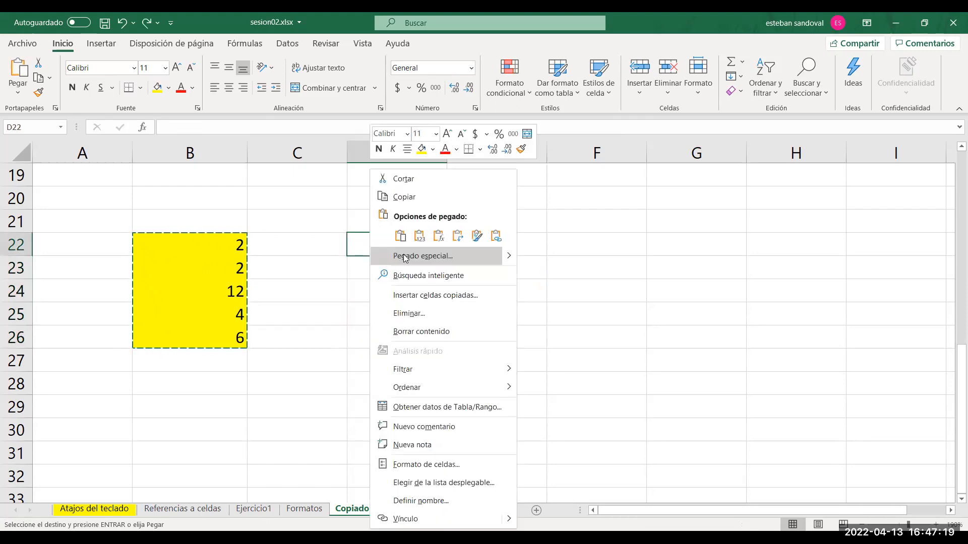
click(406, 257)
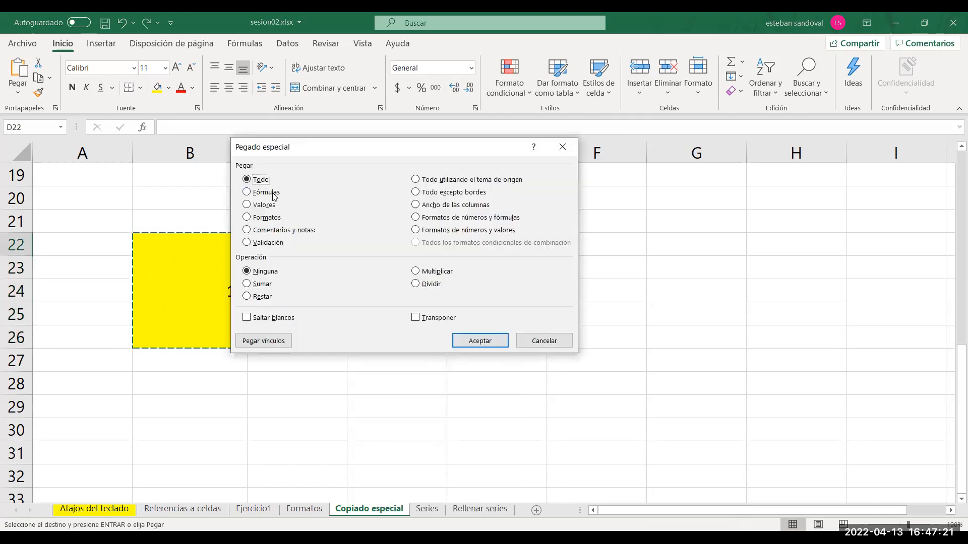
click(266, 209)
drag(297, 148, 430, 138)
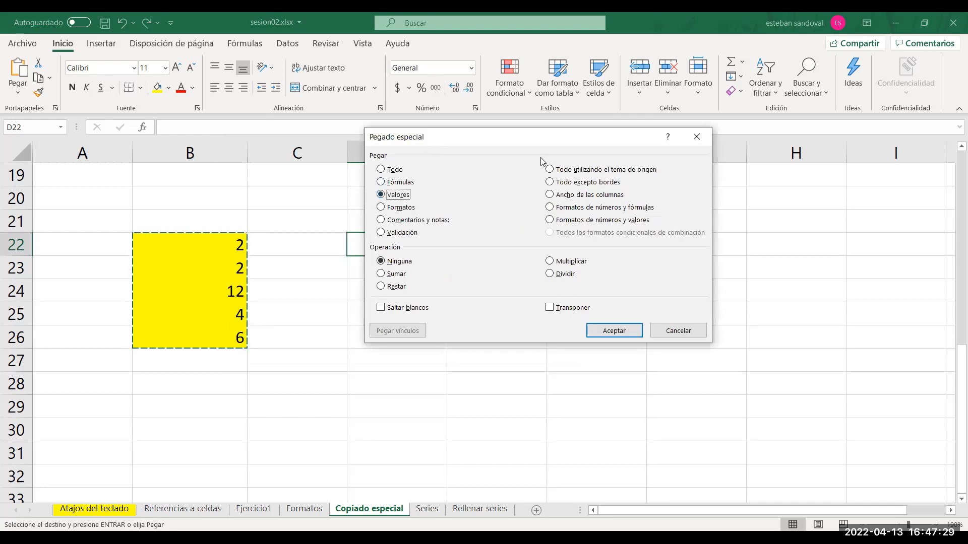
drag(431, 139, 541, 158)
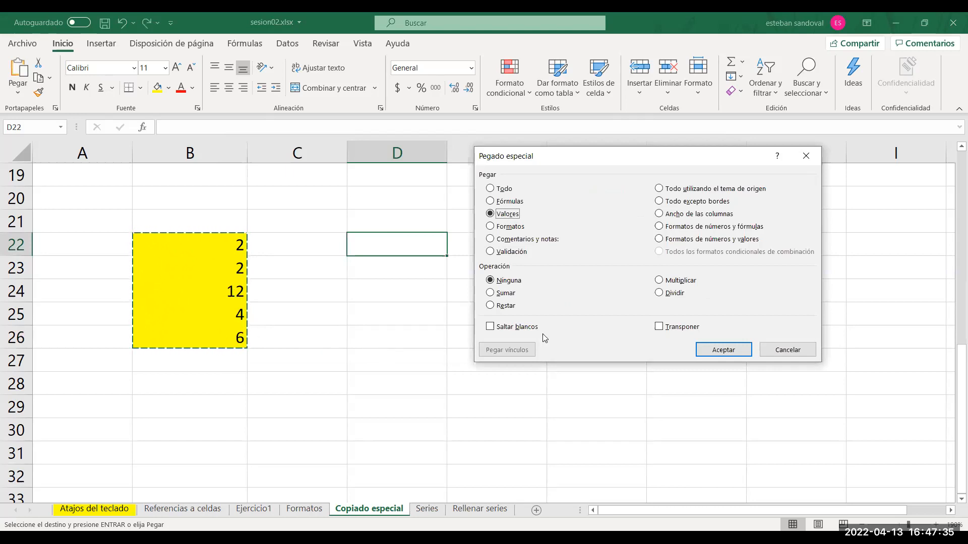
click(716, 349)
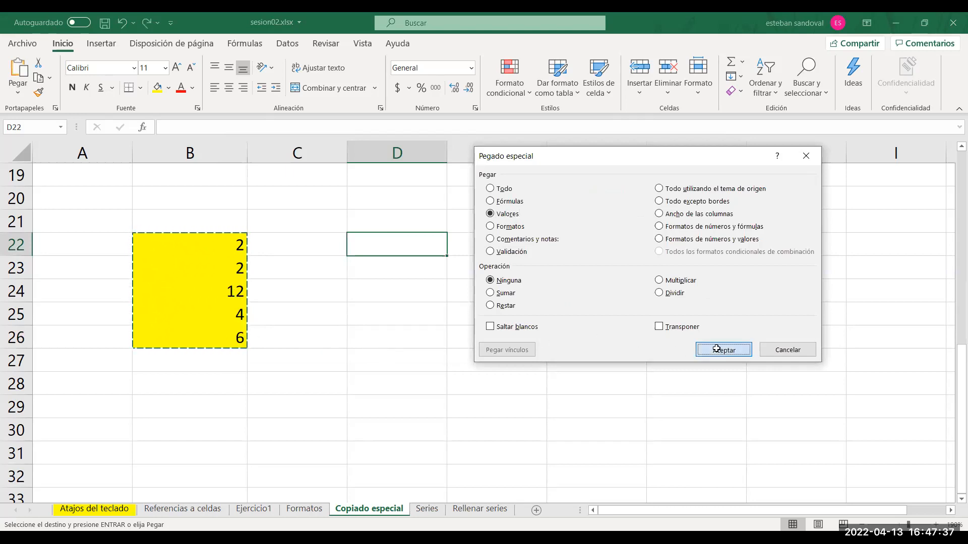
Compare the formulas in B24 and B26 with the contents of the pasted cells in D22:D26.
double_click(619, 361)
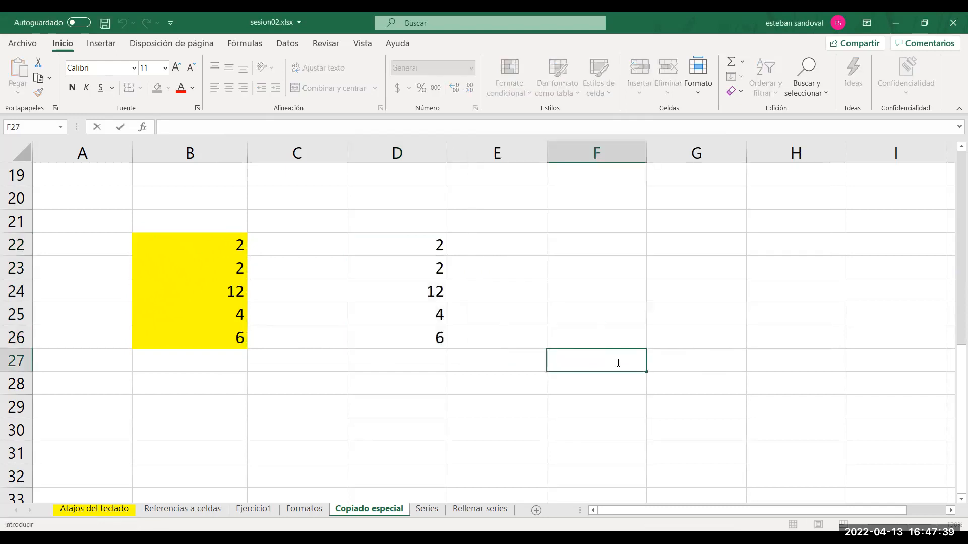
click(224, 291)
double_click(224, 291)
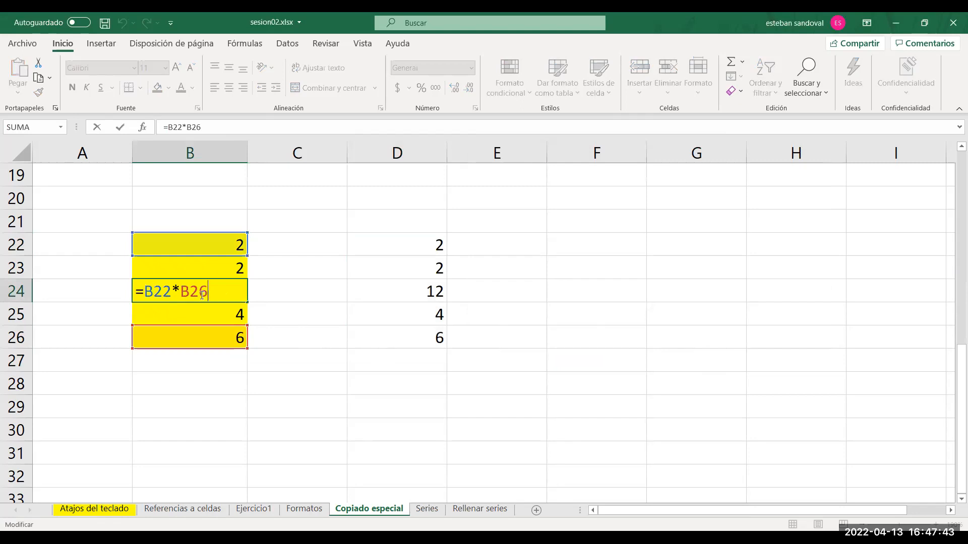
key(Escape)
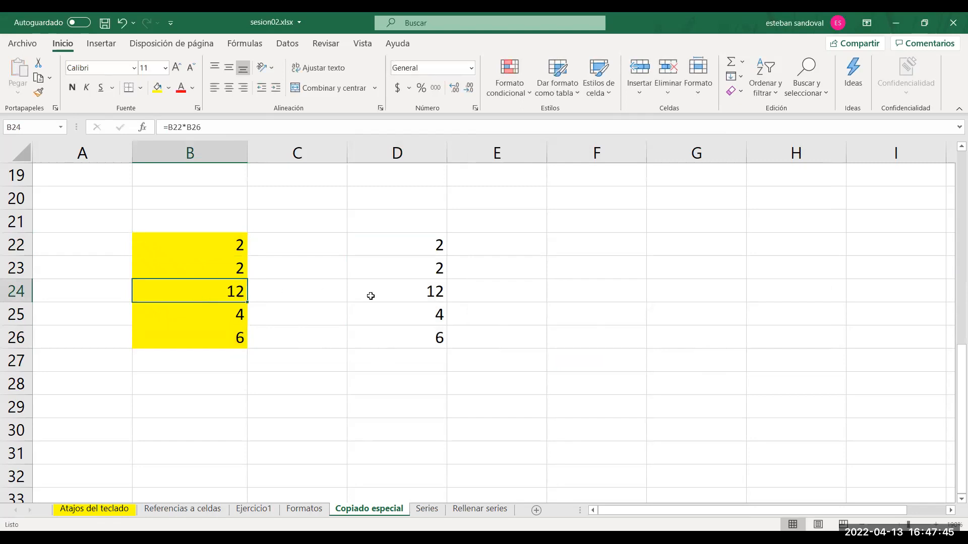
double_click(414, 292)
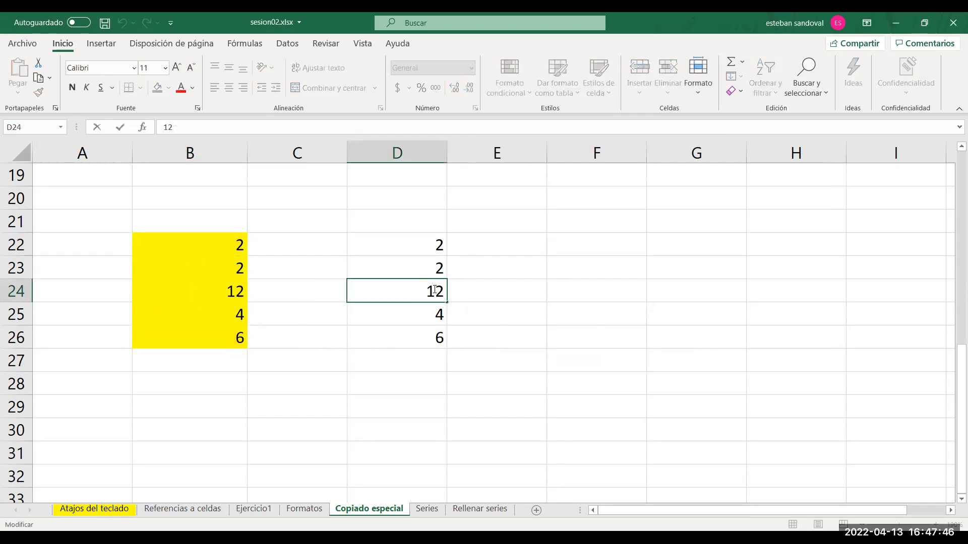
double_click(418, 334)
click(410, 311)
double_click(410, 310)
click(405, 277)
double_click(404, 277)
click(402, 246)
click(572, 310)
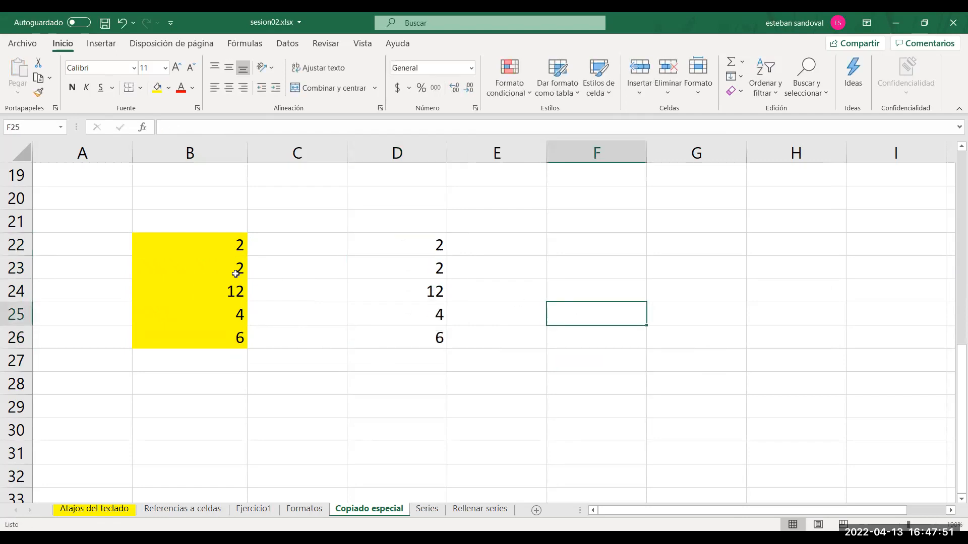
double_click(199, 336)
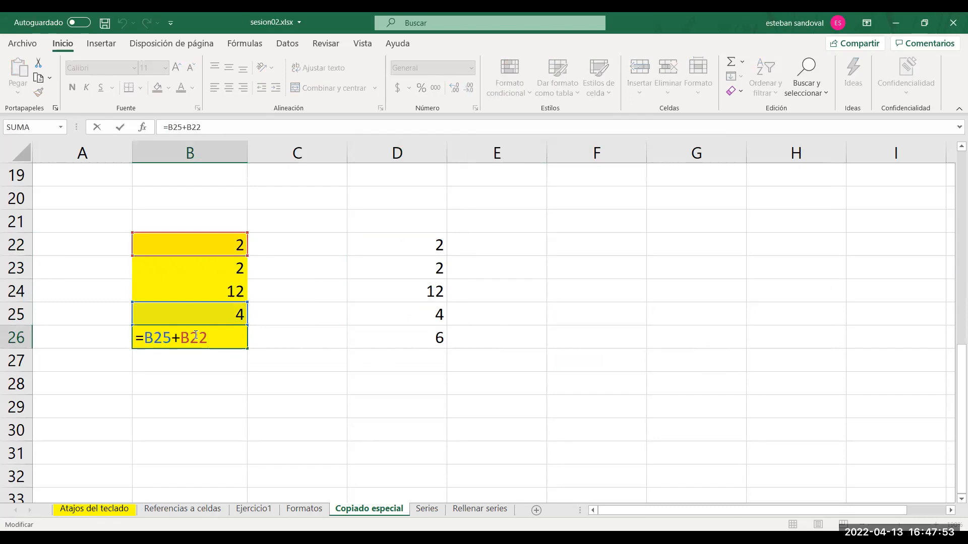
key(Escape)
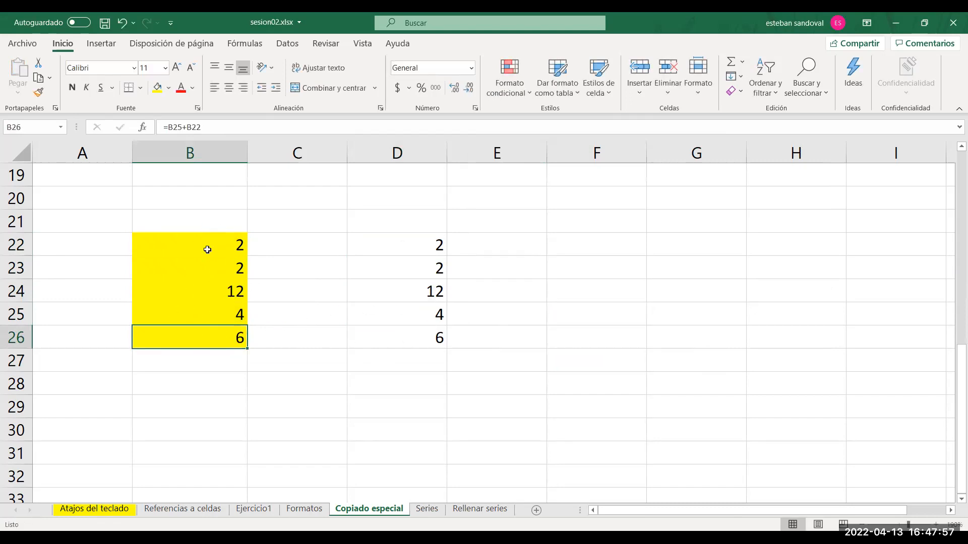
Recheck the contents of the pasted cells in column D and undo the values-only paste.
click(394, 282)
key(Up)
key(Up)
key(Down)
key(Down)
key(Down)
key(Down)
key(Up)
key(Up)
key(ctrl+z)
key(ctrl+z)
Try pasting only the formatting of the copied range at D22 with the Formatos option of Pegado especial, and undo the paste.
click(392, 246)
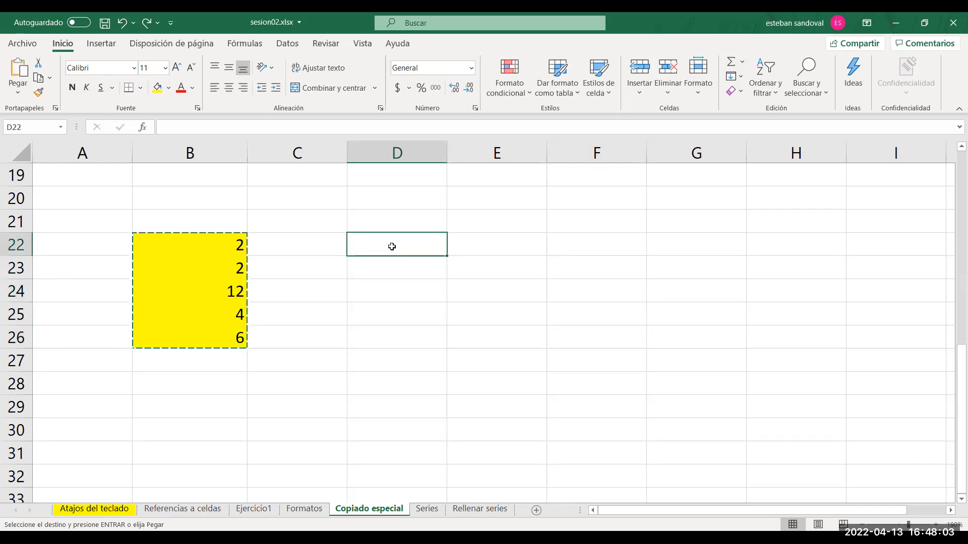
right_click(394, 248)
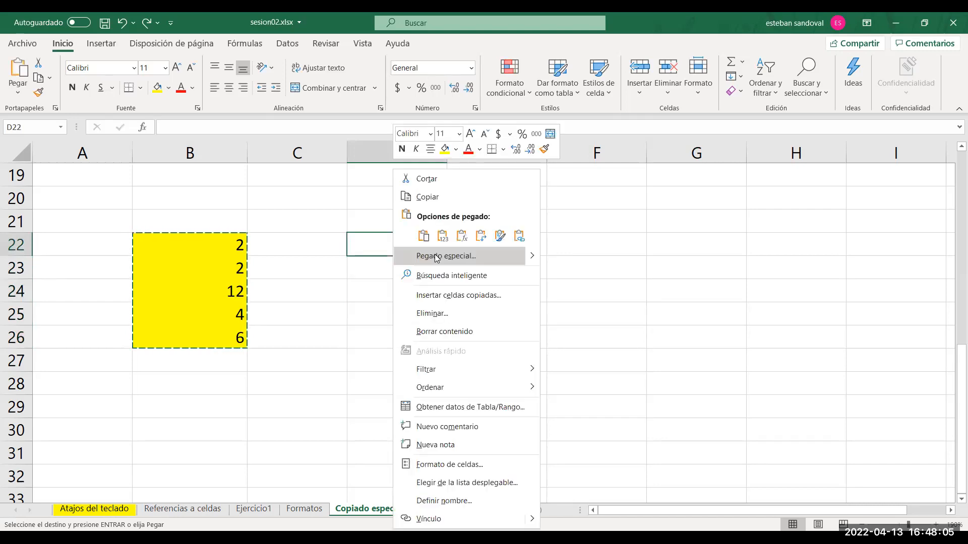
click(437, 257)
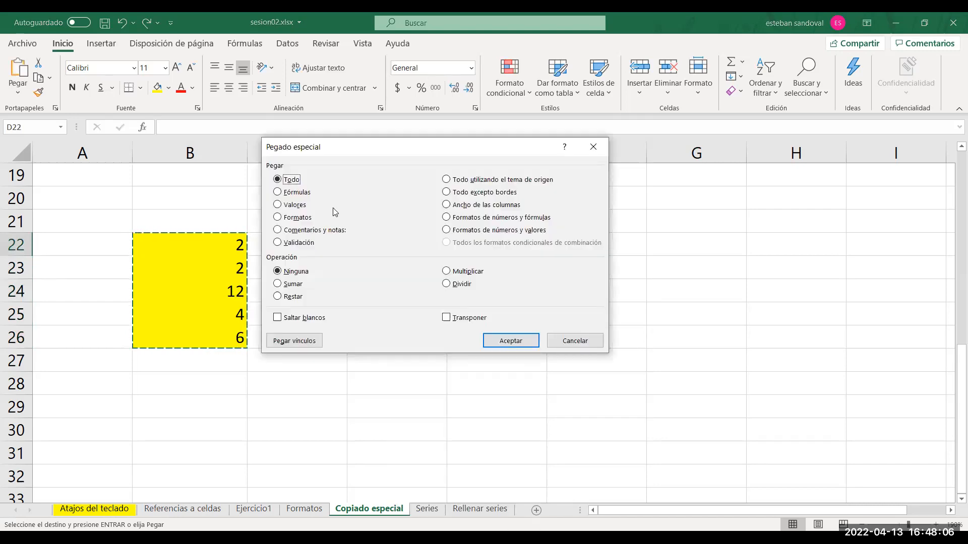
click(296, 219)
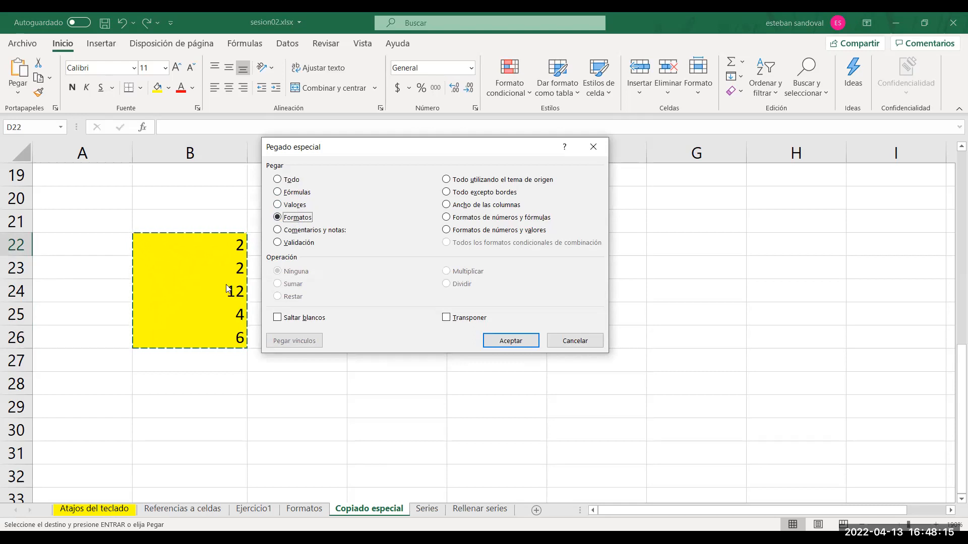
click(511, 338)
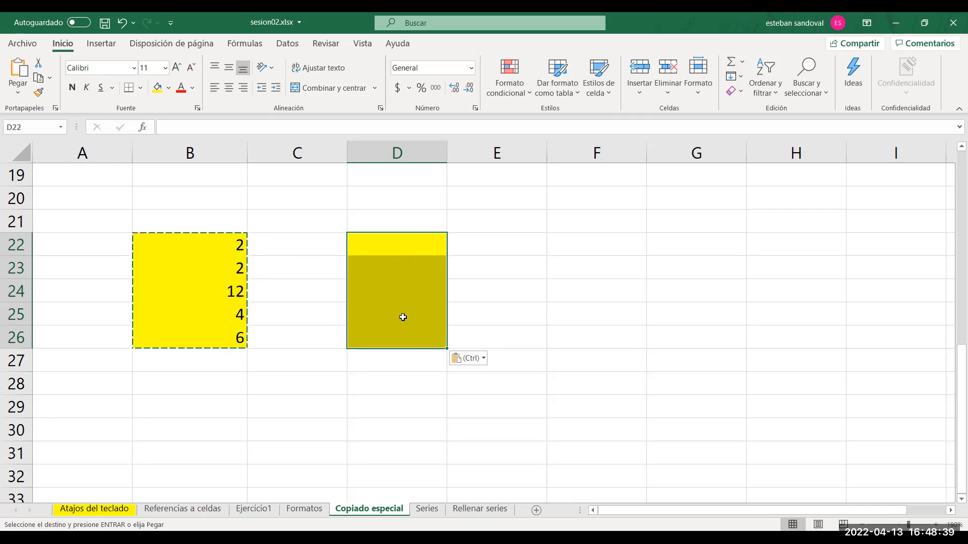
key(ctrl+z)
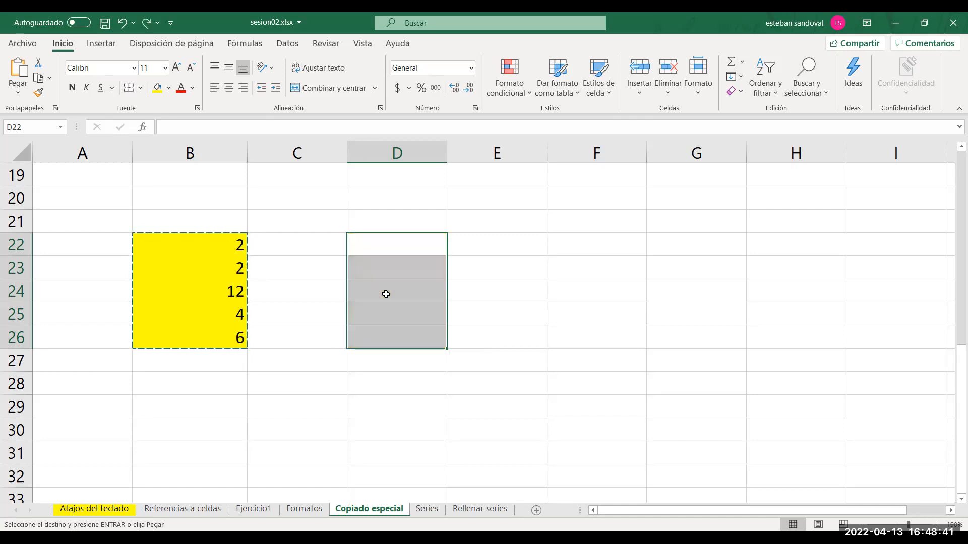
click(378, 248)
right_click(378, 247)
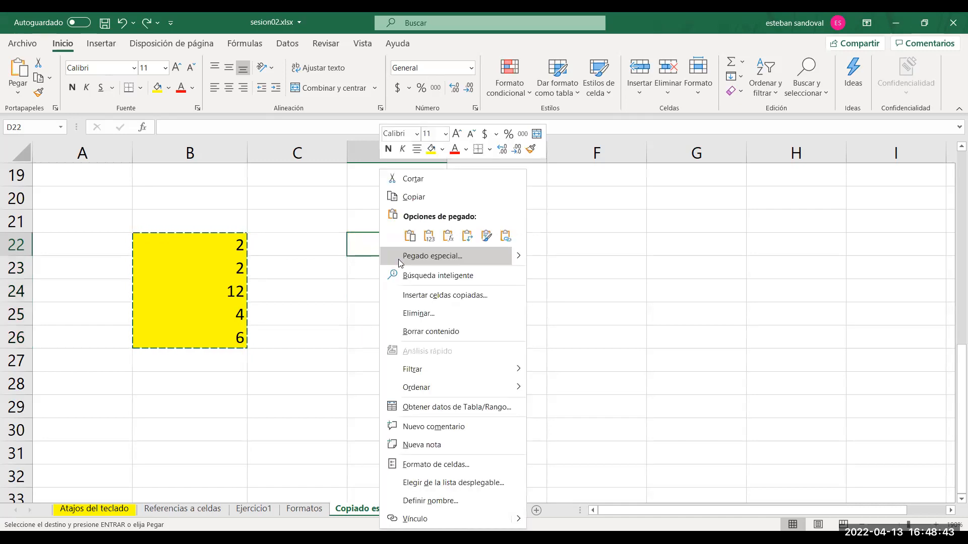
click(398, 259)
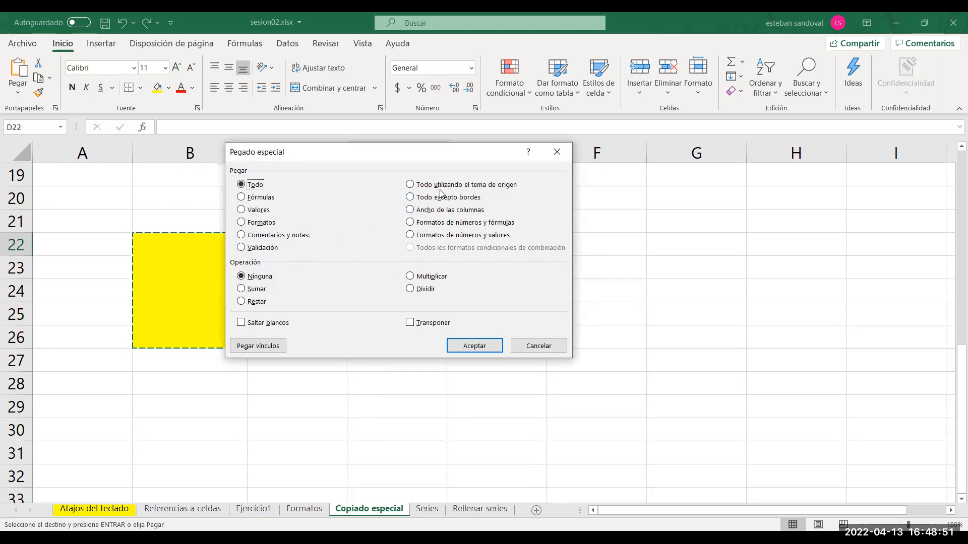
drag(423, 158, 452, 212)
key(Escape)
key(Escape)
Narrow column D to roughly half its width and copy the yellow range B22:B26 again.
drag(446, 156, 391, 160)
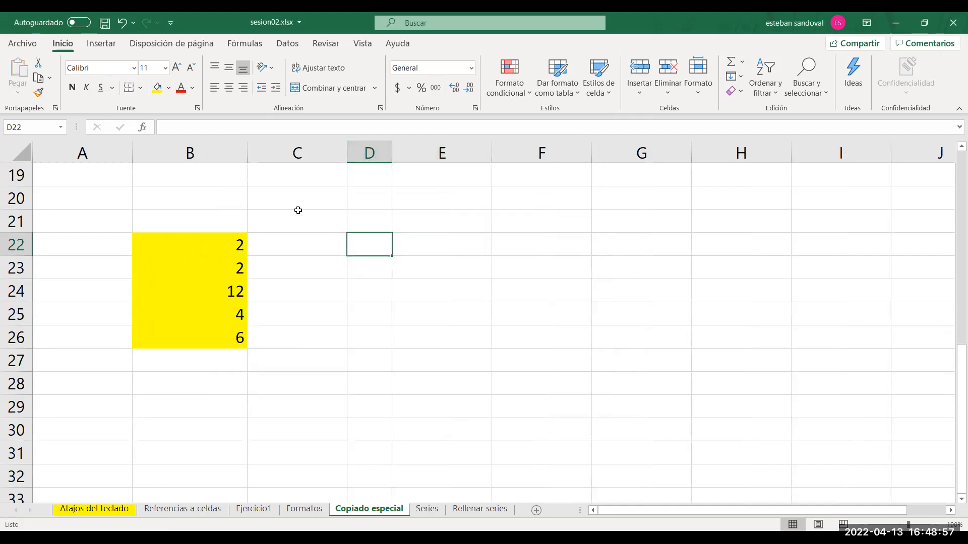
drag(219, 243, 212, 333)
key(ctrl+c)
Try applying the source column width at D22 with the Ancho de las columnas option of Pegado especial, and undo it.
click(365, 240)
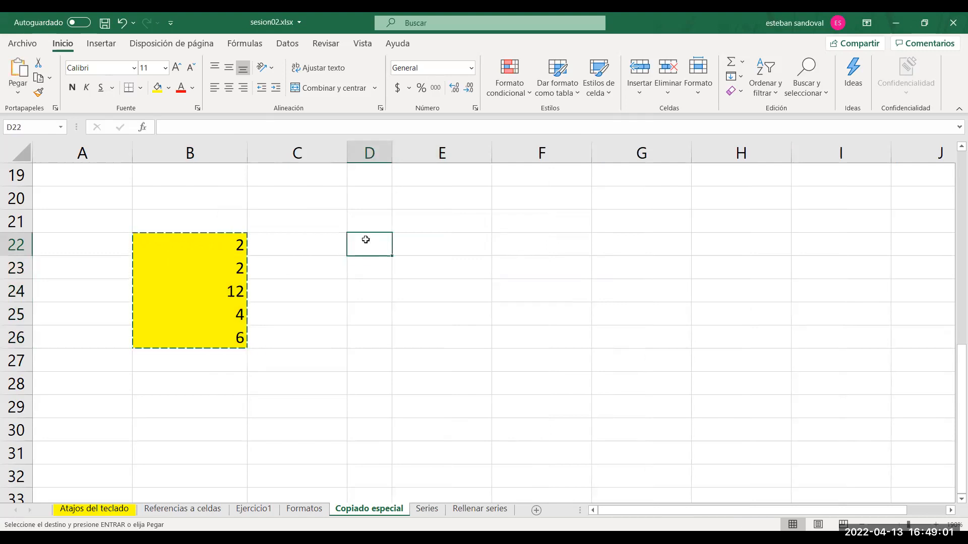
right_click(366, 240)
click(401, 257)
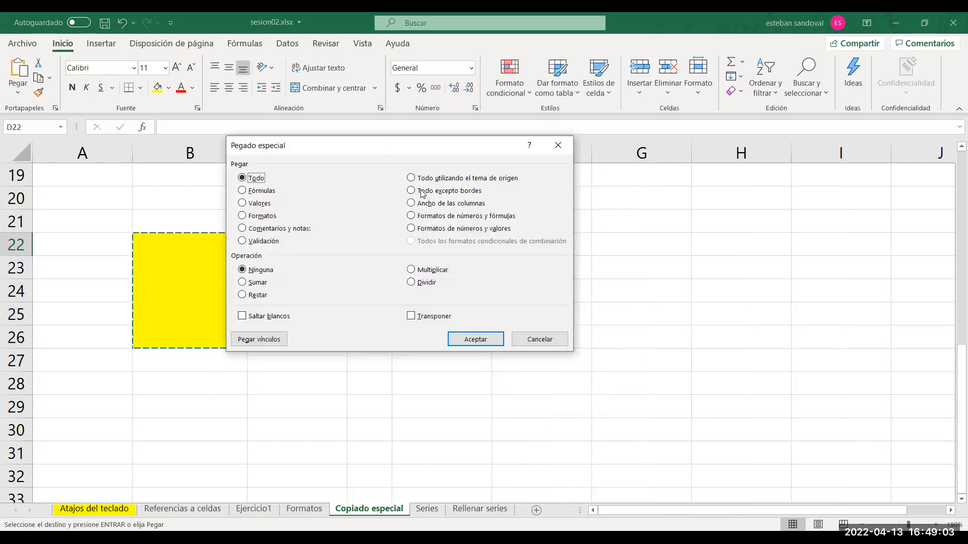
drag(419, 150, 619, 216)
click(637, 272)
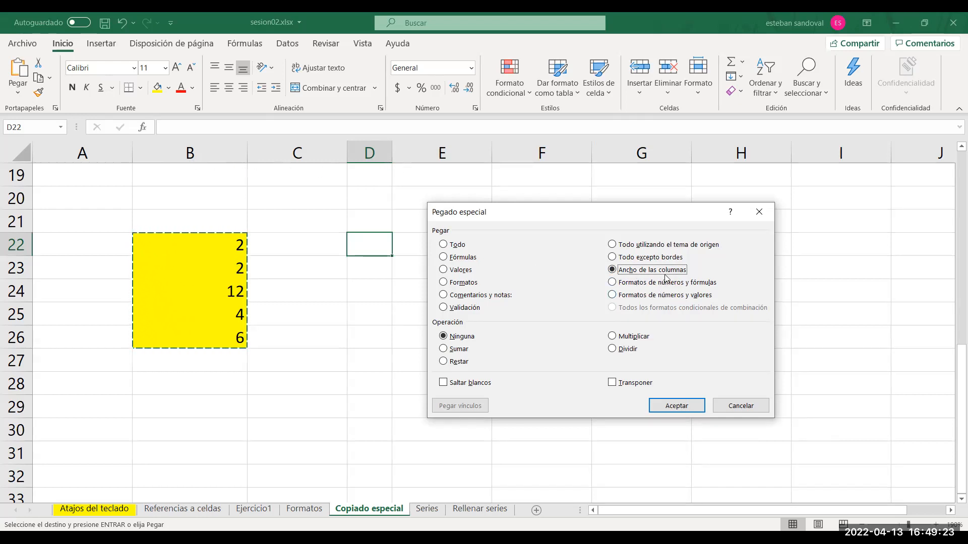
click(672, 410)
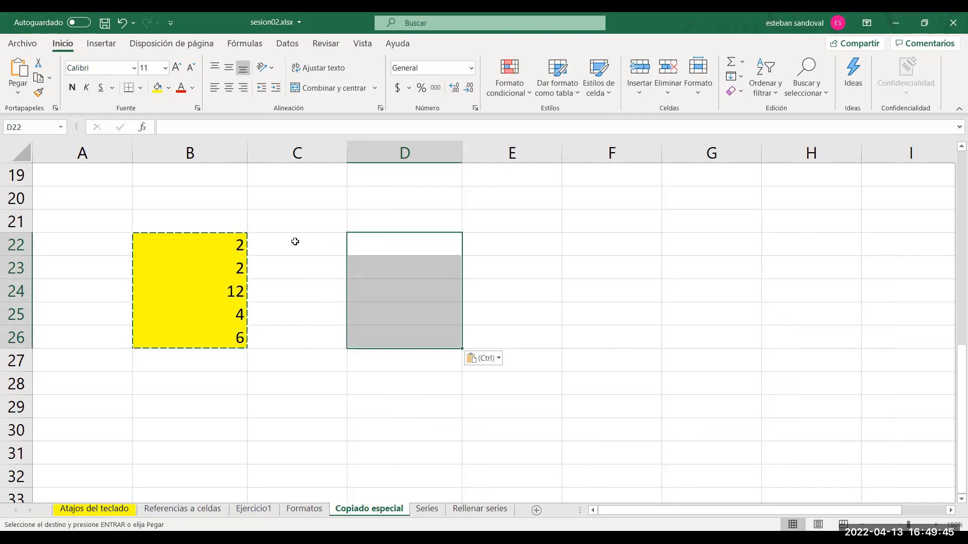
key(ctrl+z)
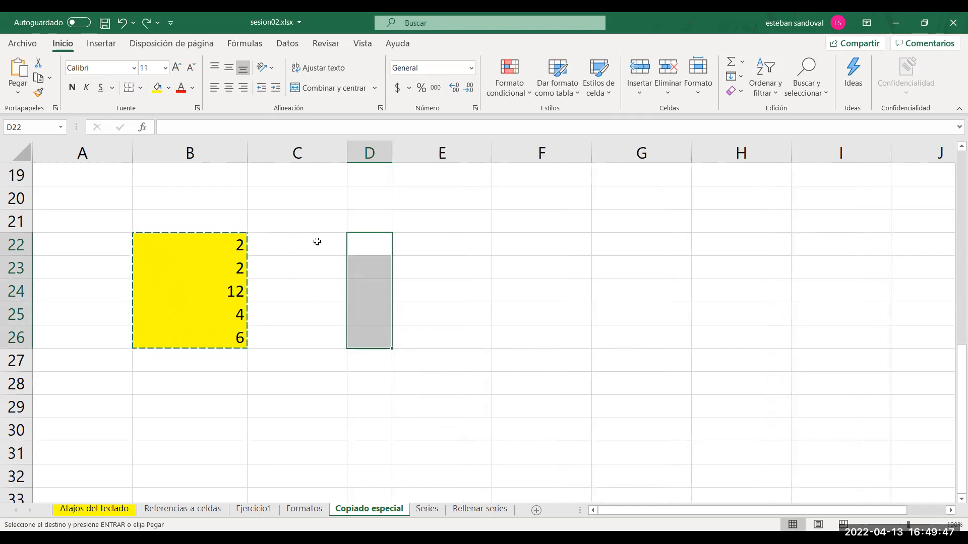
click(361, 239)
right_click(398, 261)
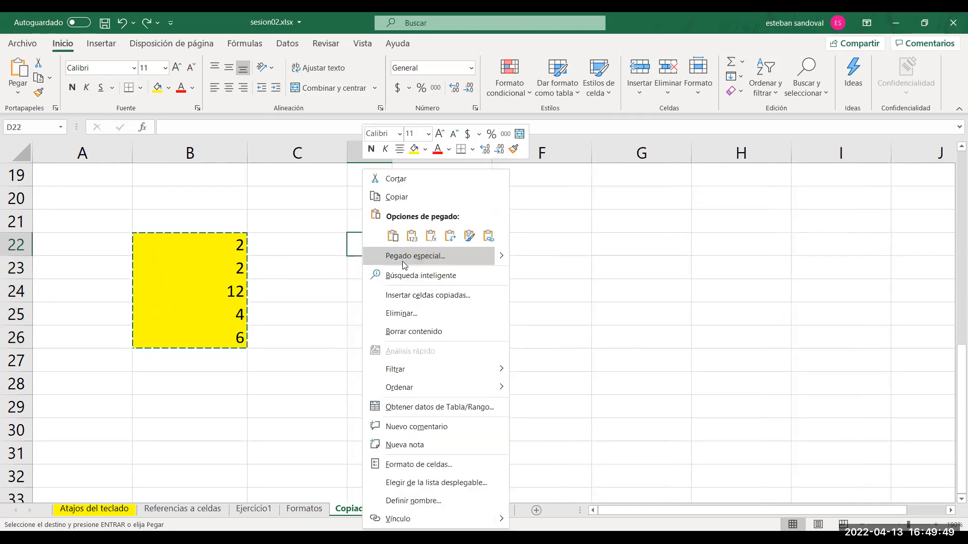
click(400, 258)
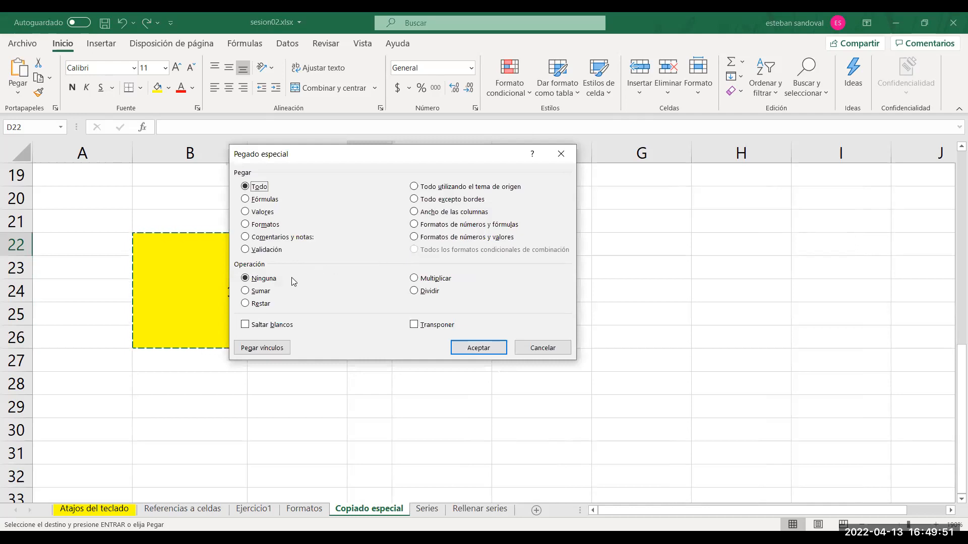
click(554, 347)
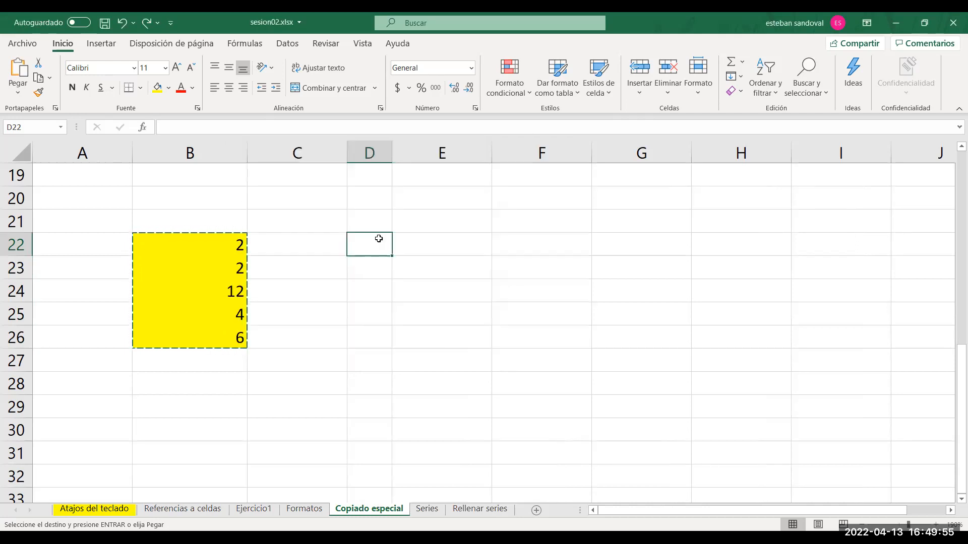
Enter 10 in D22 and fill it down through D26.
key(Escape)
text(10)
key(Return)
click(379, 240)
drag(396, 304, 393, 346)
Copy B22:B26 and add it to the values from D22 down using the Sumar operation of Pegado especial.
drag(223, 242, 218, 329)
key(ctrl+c)
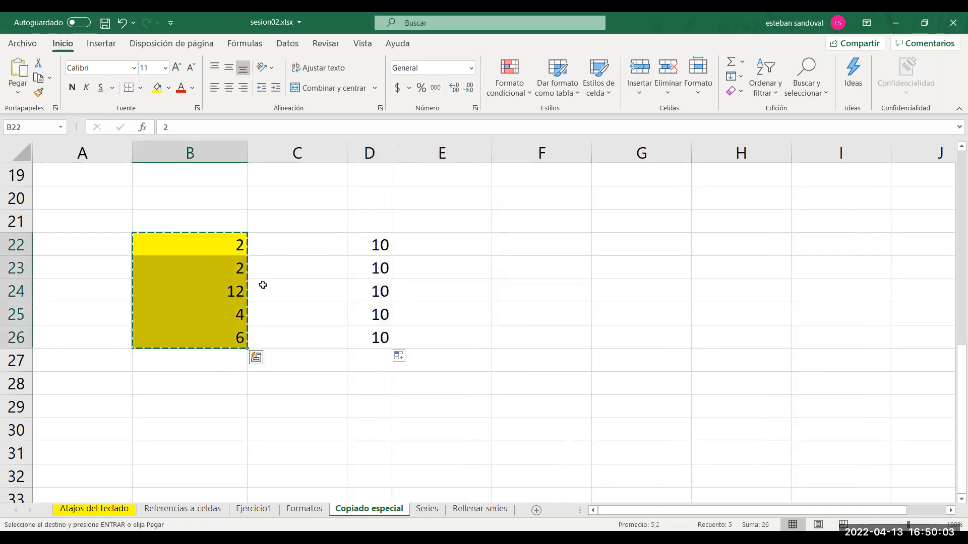
click(368, 241)
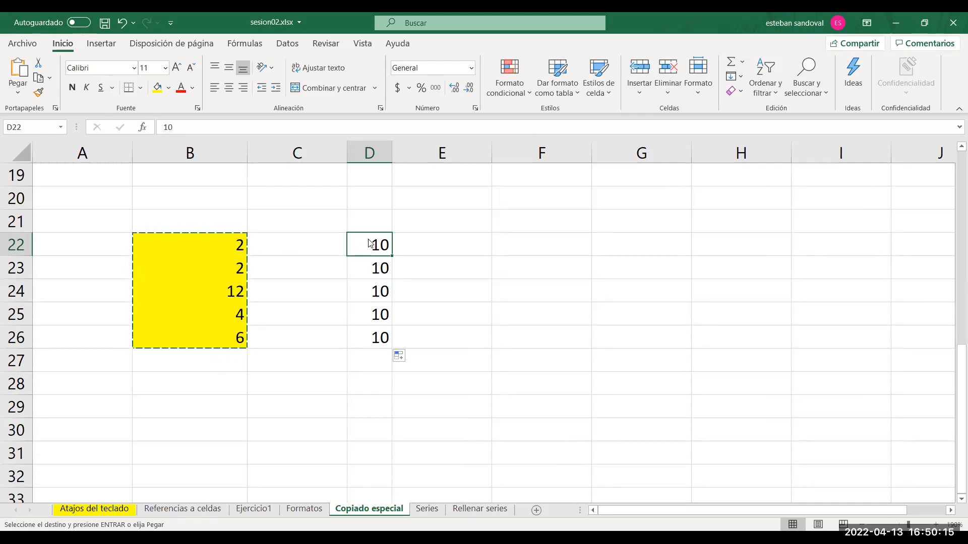
right_click(368, 240)
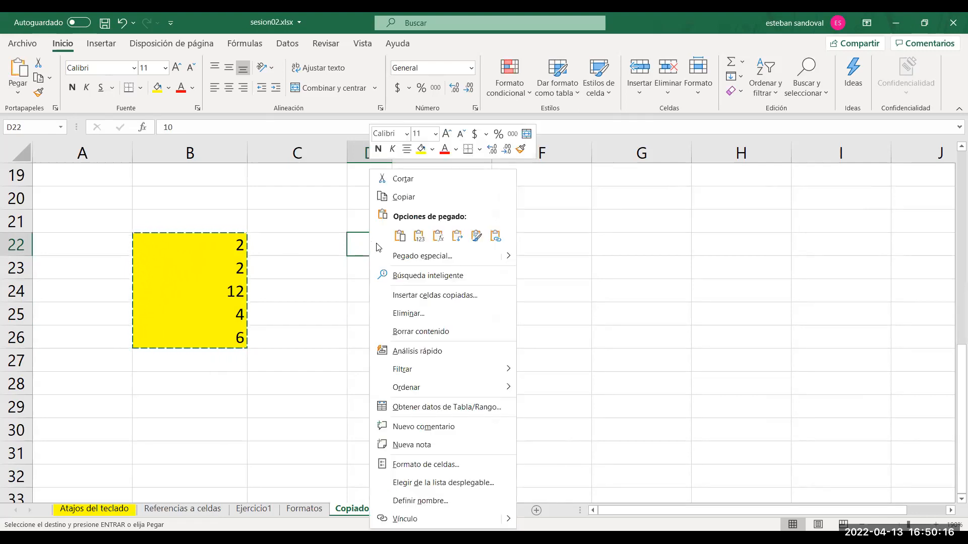
click(414, 257)
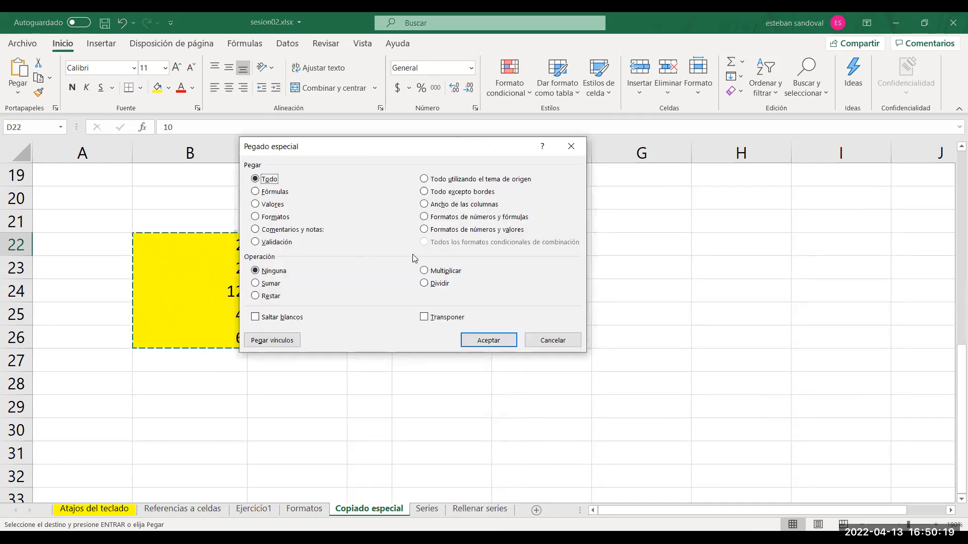
click(274, 288)
drag(396, 142, 601, 138)
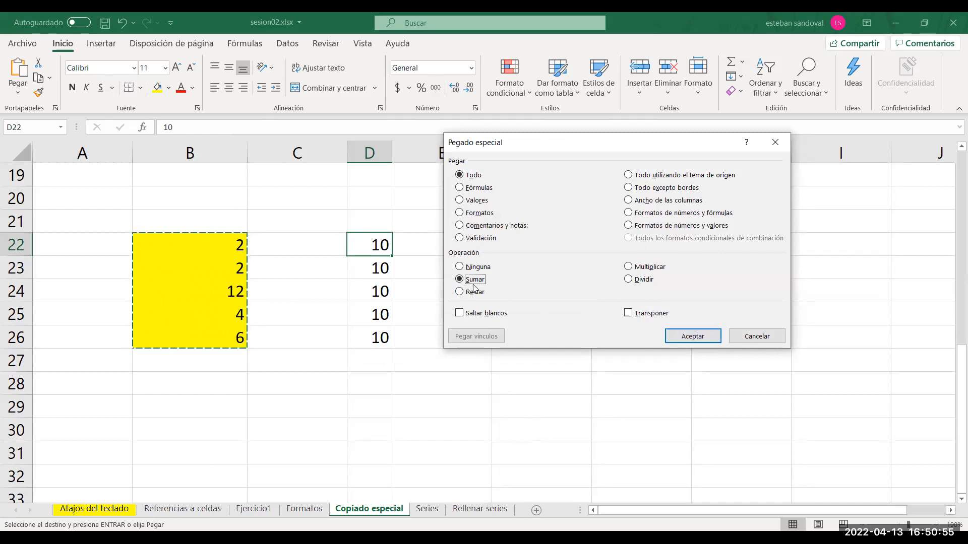
click(692, 339)
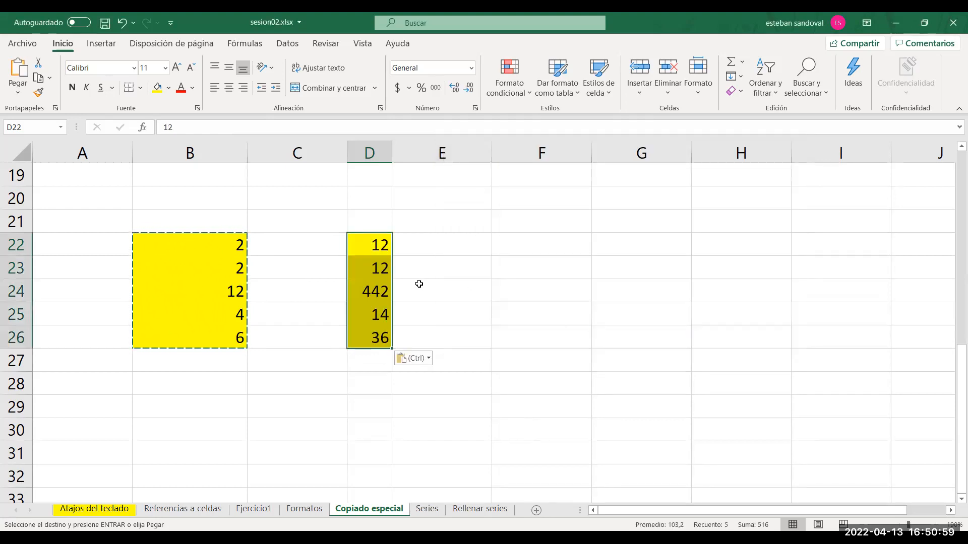
Inspect the contents and formulas of the summed cells D22, D24, D26 and D25 without changing them.
double_click(365, 248)
double_click(365, 247)
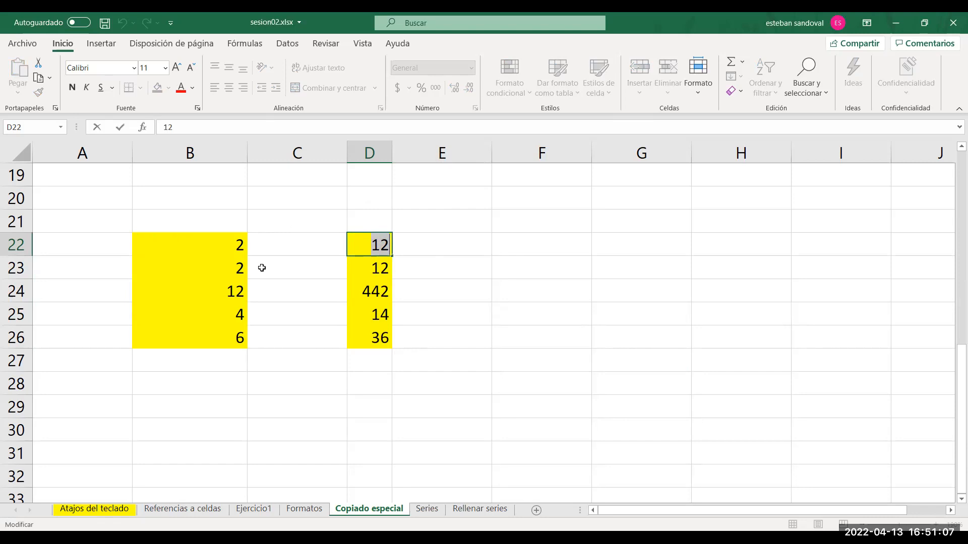
double_click(368, 292)
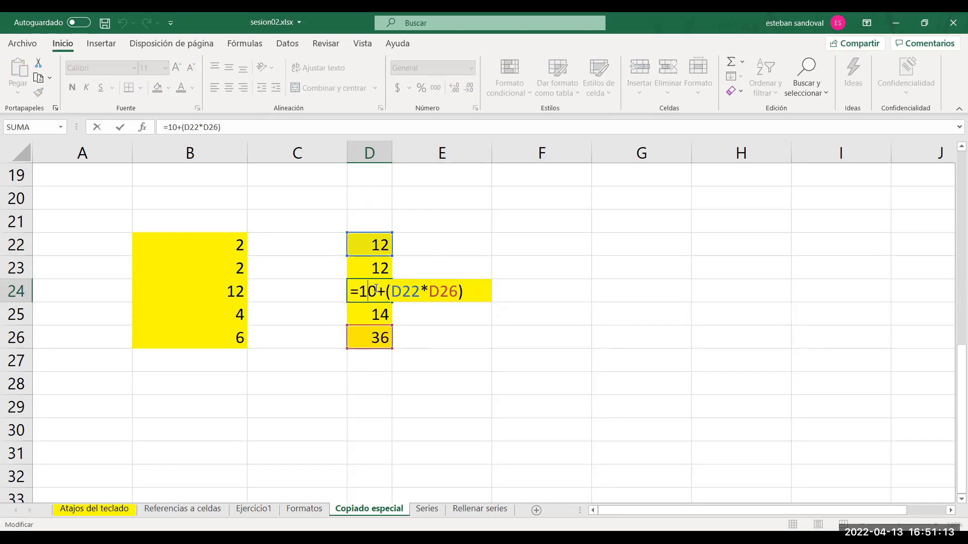
key(shift+Right)
drag(363, 291, 362, 291)
key(Escape)
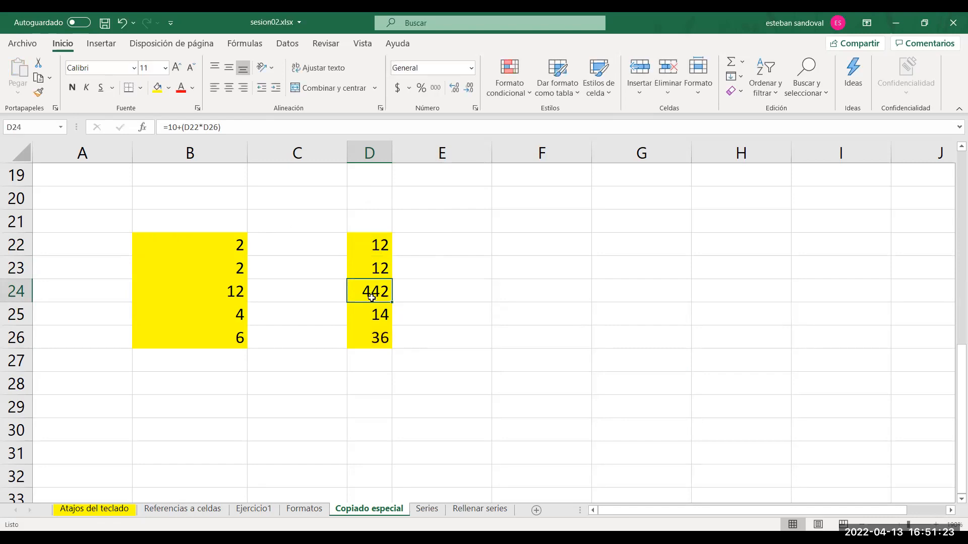
double_click(378, 336)
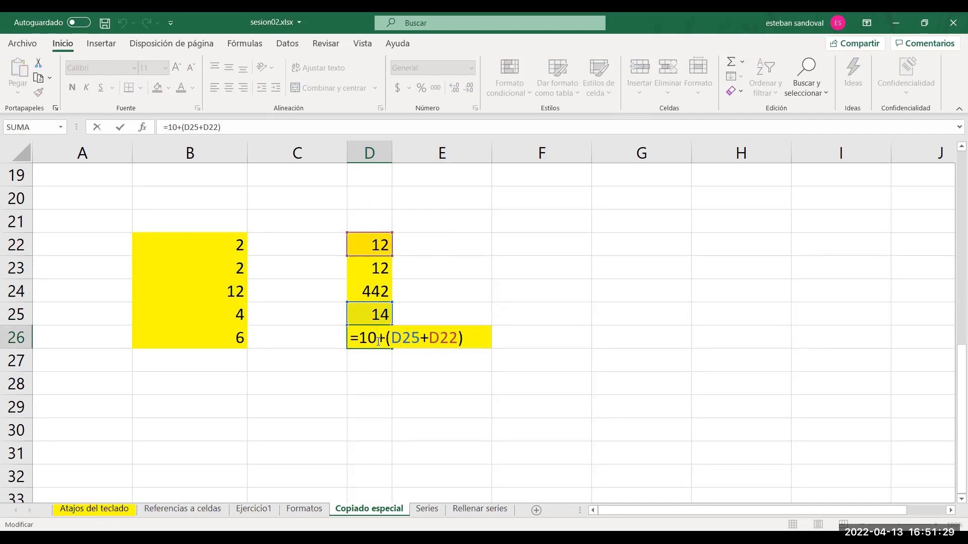
key(Escape)
click(370, 315)
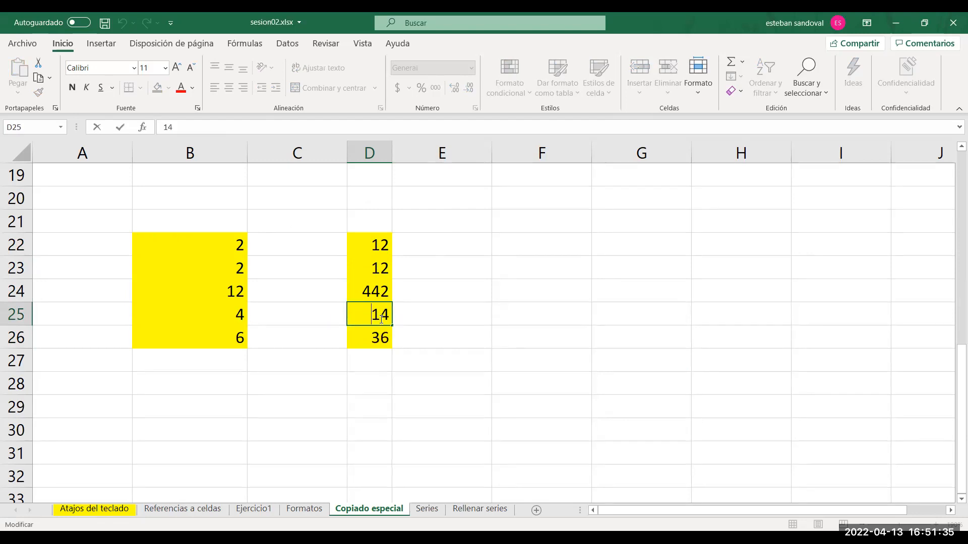
click(443, 336)
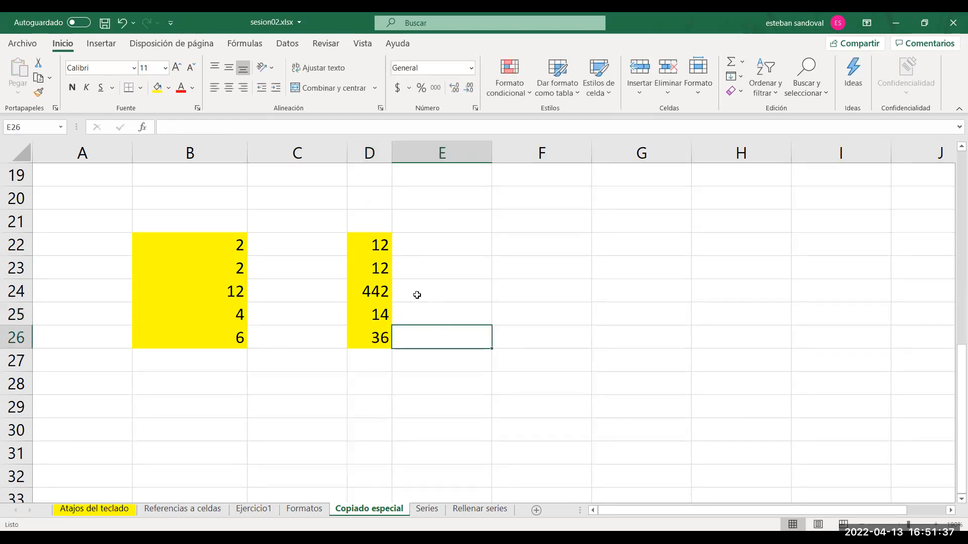
Widen column D on the Copiado especial sheet so its example numbers display in full.
key(Up)
key(Up)
key(Up)
key(Up)
key(Up)
key(Up)
key(Up)
key(Up)
key(Up)
key(Up)
key(Up)
key(Up)
key(Up)
key(Up)
key(Up)
key(Up)
key(Up)
key(Up)
key(Up)
key(Up)
key(Up)
key(Up)
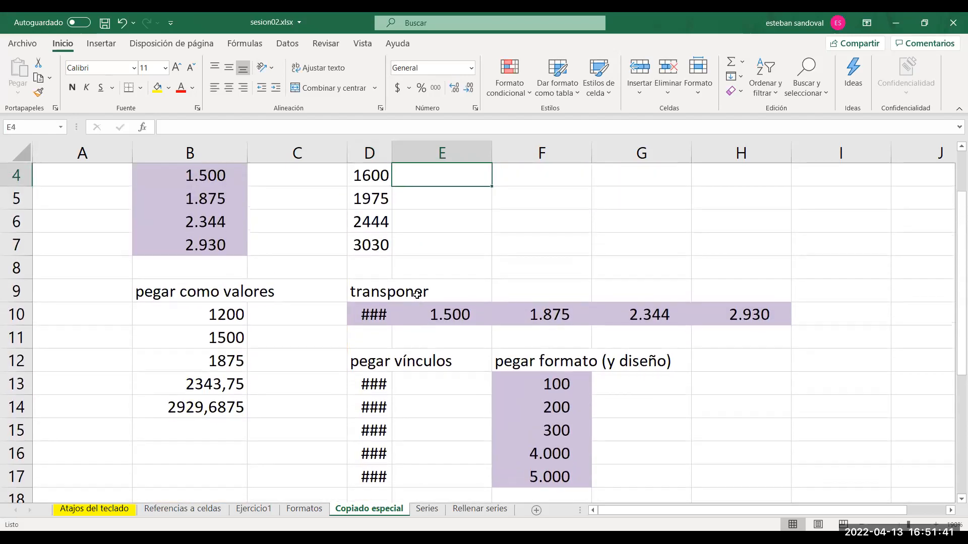
key(Up)
key(Up)
key(Up)
key(Down)
key(Down)
key(Down)
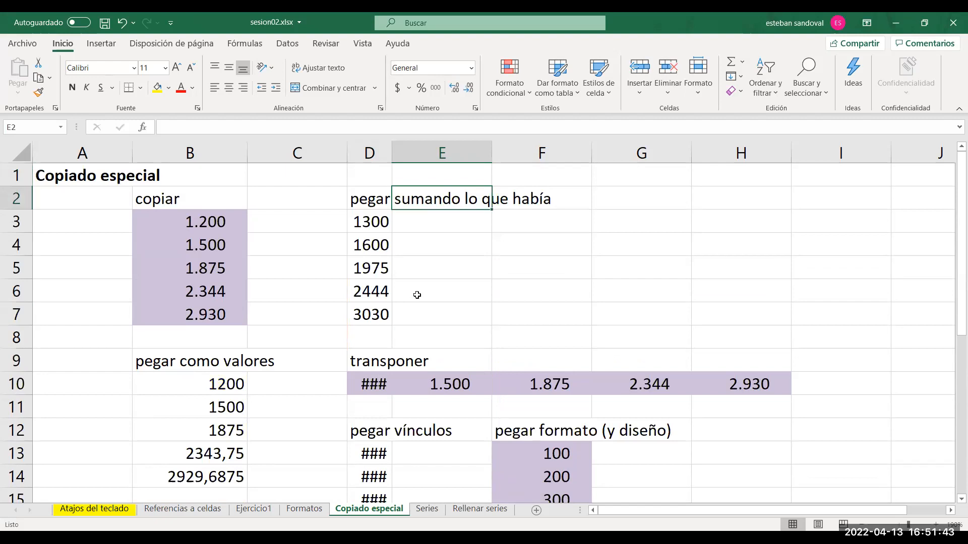
double_click(391, 150)
drag(557, 152, 519, 152)
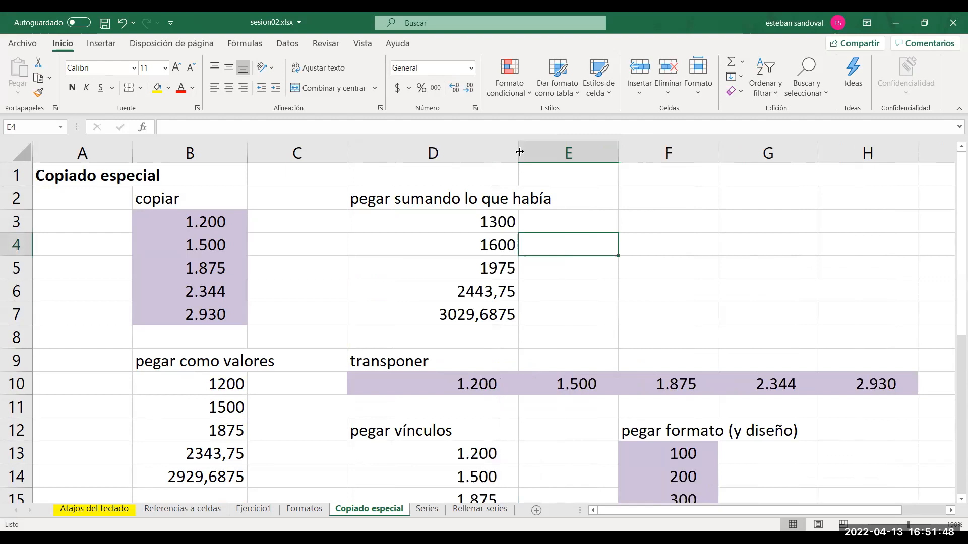
Review the sheet's sumando, transponer, vínculos and formato paste examples, down to the yellow ranges in rows 22 to 26.
click(406, 274)
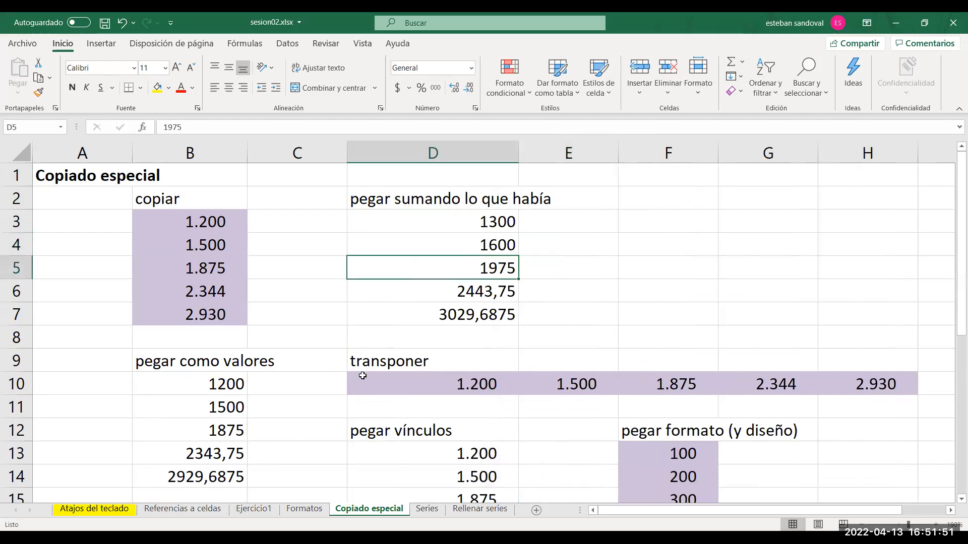
click(347, 405)
key(Down)
key(Down)
key(Down)
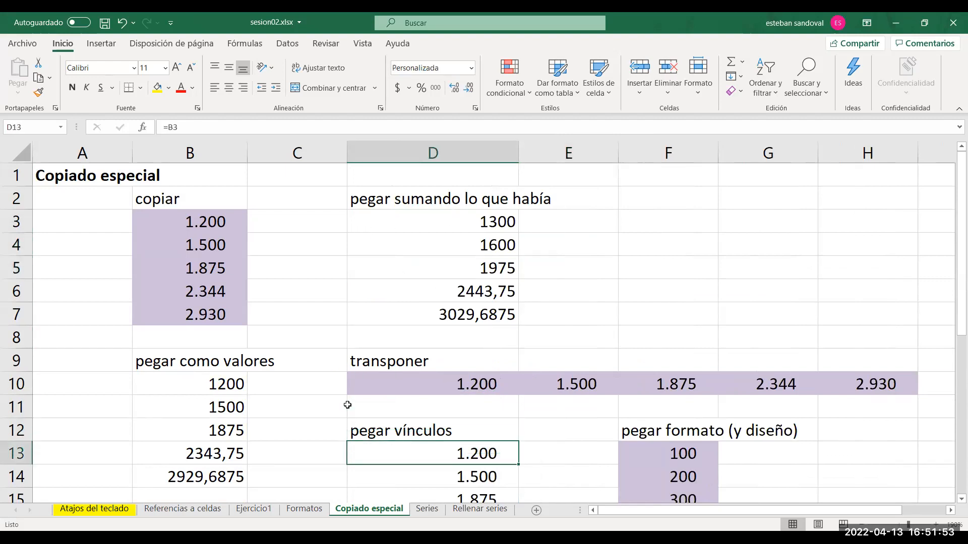
key(Down)
key(Right)
key(Down)
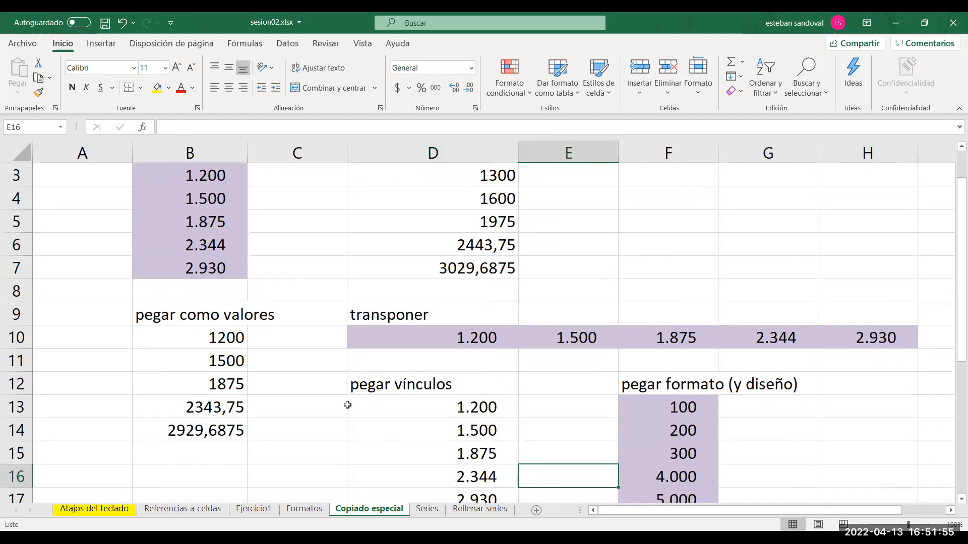
key(Down)
key(Down)
key(Down)
key(Down)
key(Down)
key(Down)
key(Down)
key(Down)
key(Down)
key(Down)
key(Down)
key(Down)
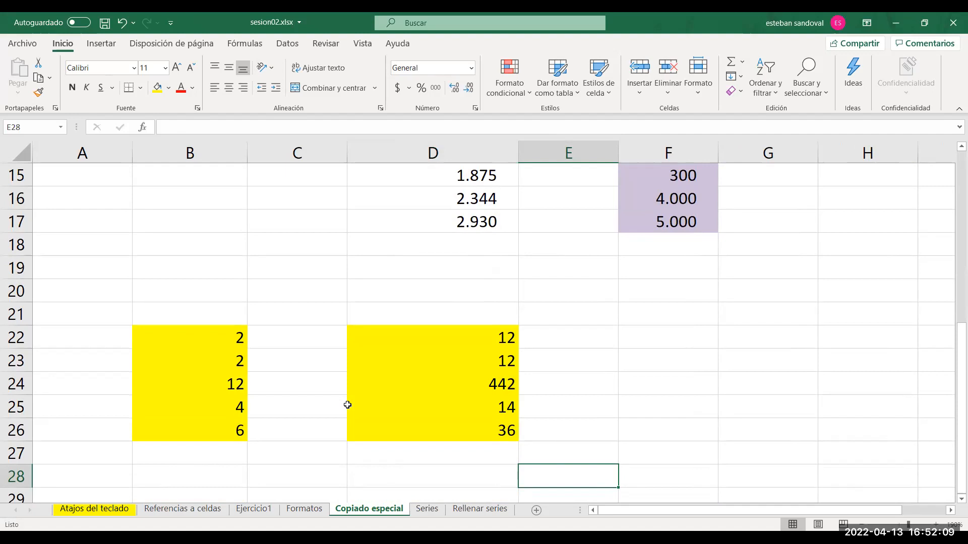
key(Down)
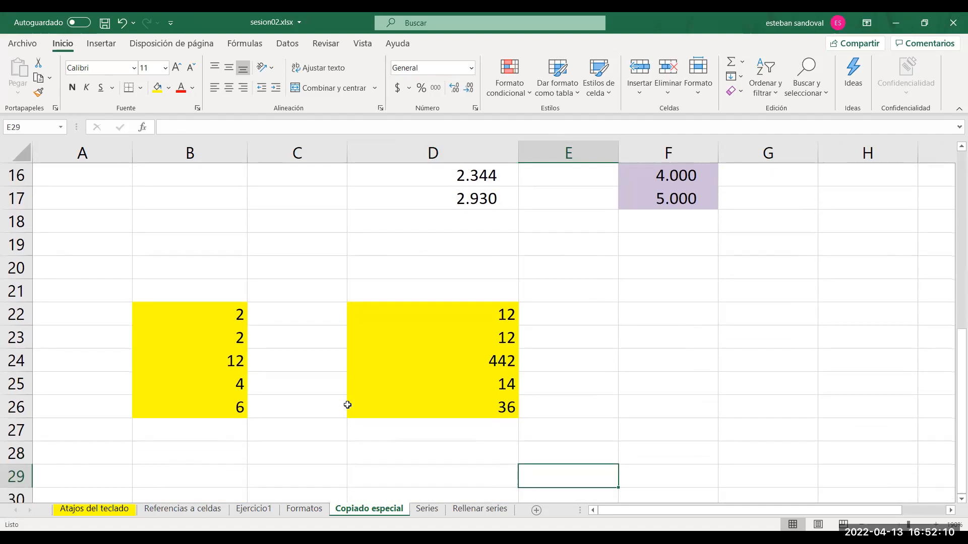
Open the Series sheet and go to the empty rows below the custom list examples.
click(426, 510)
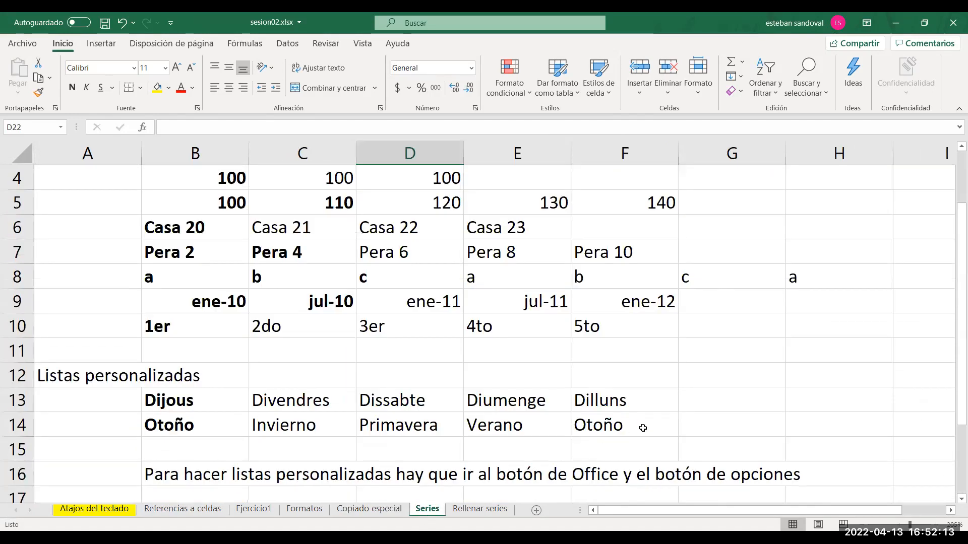
click(655, 418)
key(Down)
key(Down)
key(Down)
key(Down)
key(Down)
key(Down)
key(Down)
key(Down)
key(Down)
key(Down)
key(Down)
key(Down)
key(Down)
key(Down)
key(Down)
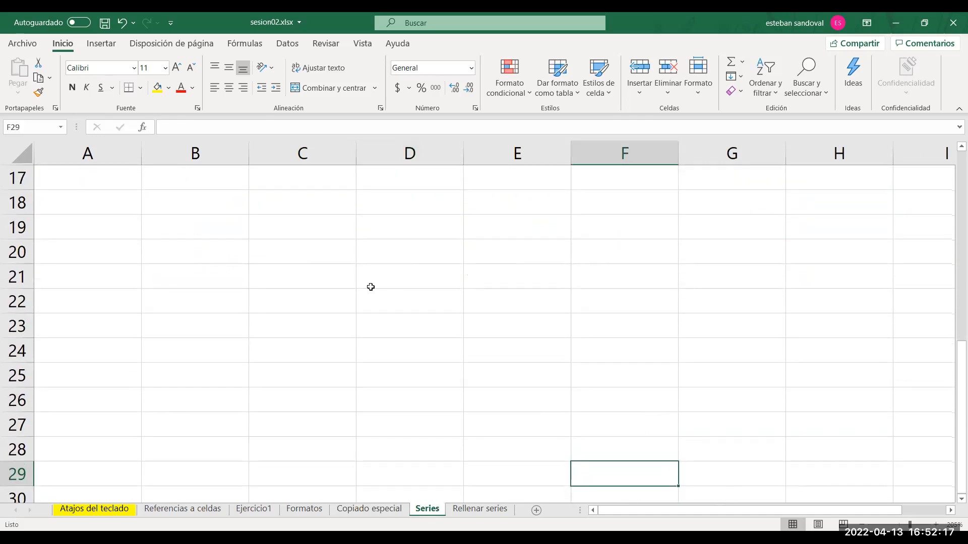
Enter the values 2, 4, 6 and 8 in cells B19 to B22.
click(232, 234)
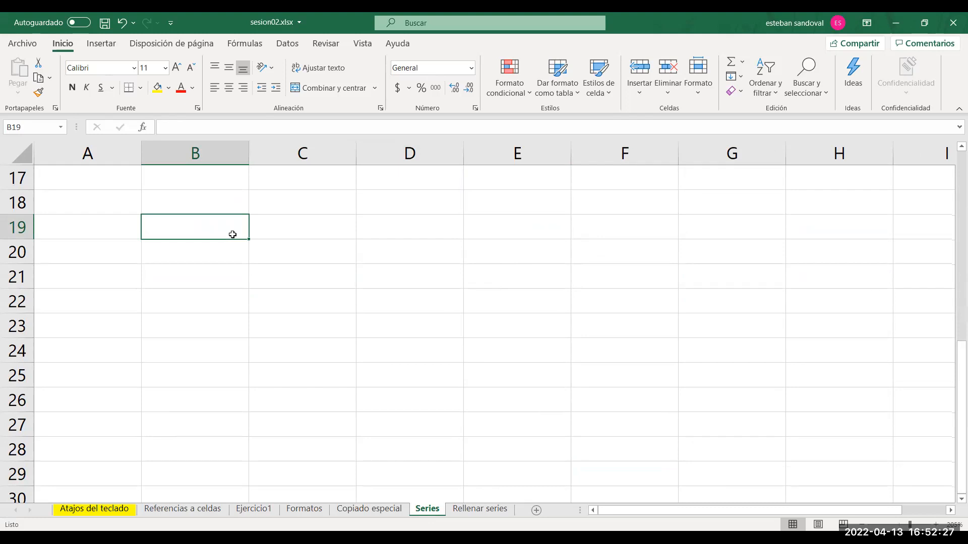
text(2)
key(Return)
text(4)
key(Return)
text(6)
key(Return)
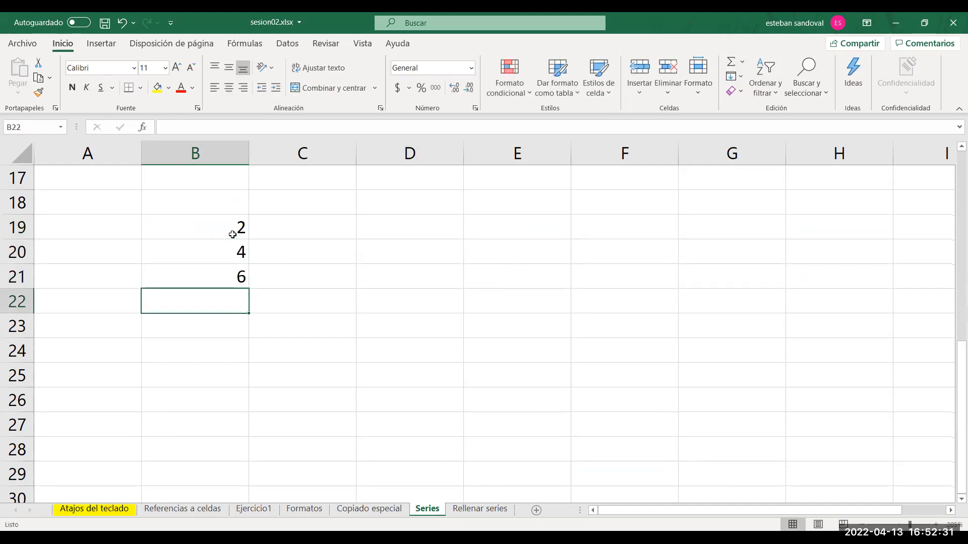
text(8)
key(Return)
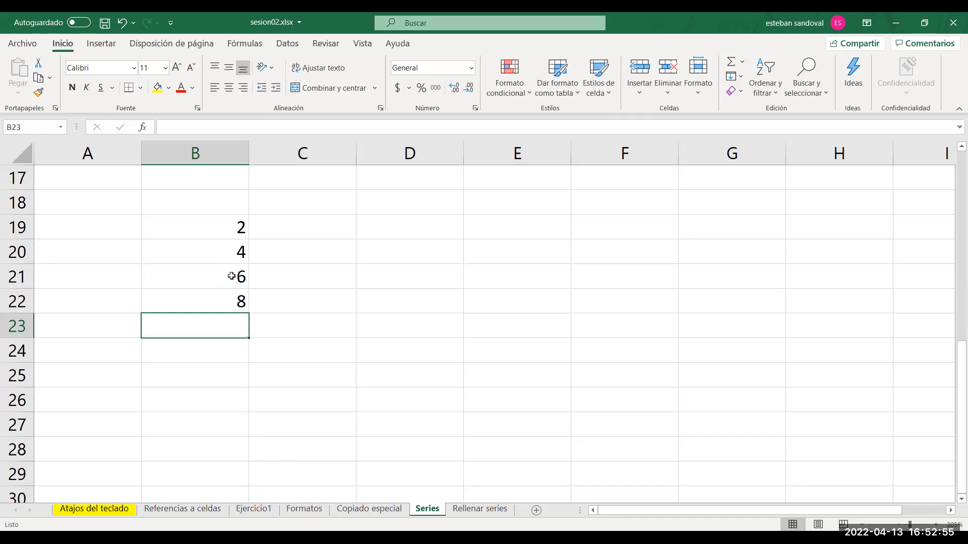
Clear cells B20 to B22, keeping only the first value of the series in B19.
drag(232, 276, 233, 299)
key(Delete)
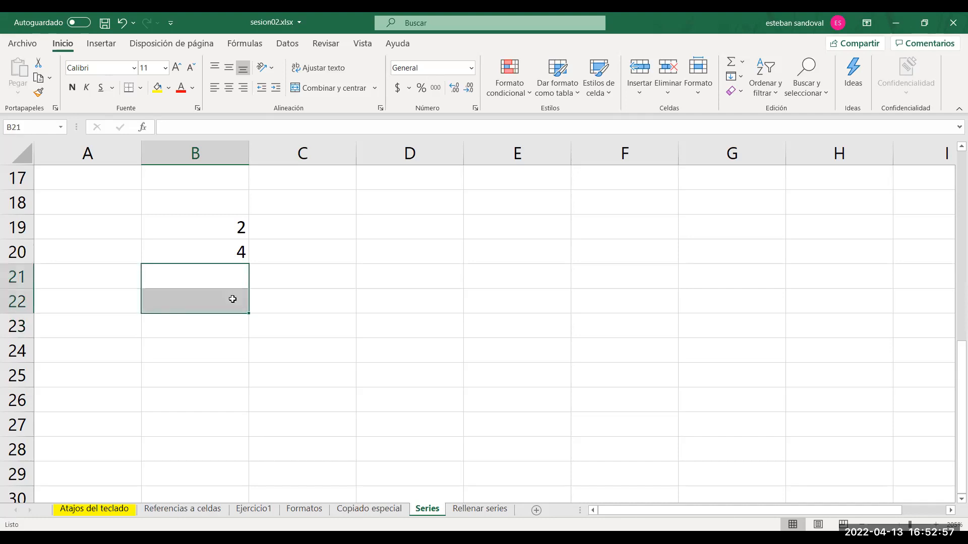
click(318, 305)
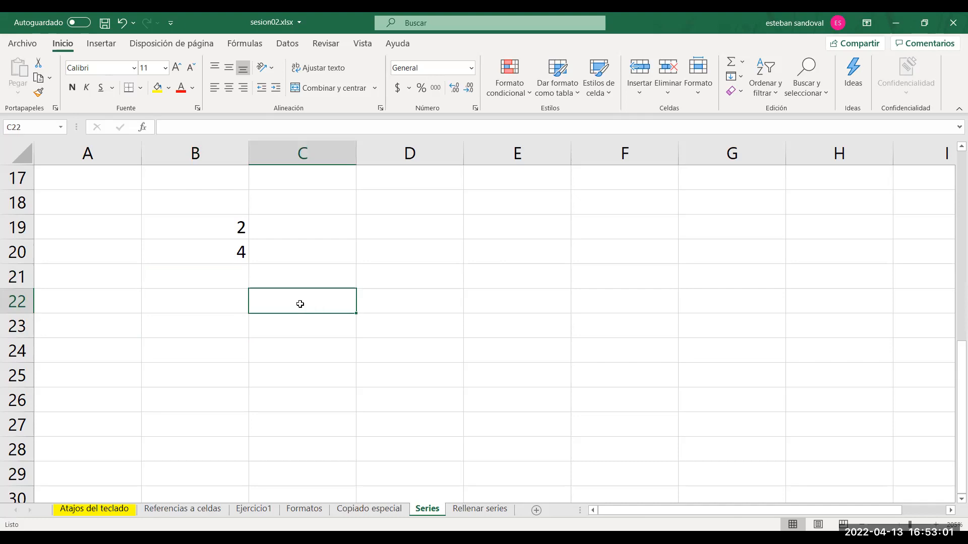
click(231, 252)
key(Delete)
Try filling the single value in B19 down to B25, and undo the fill.
click(216, 223)
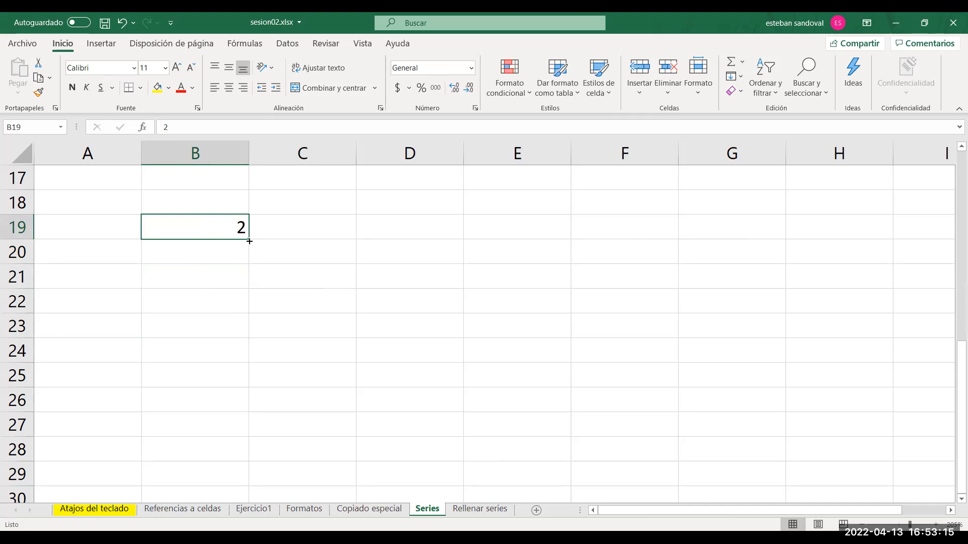
drag(249, 240, 241, 383)
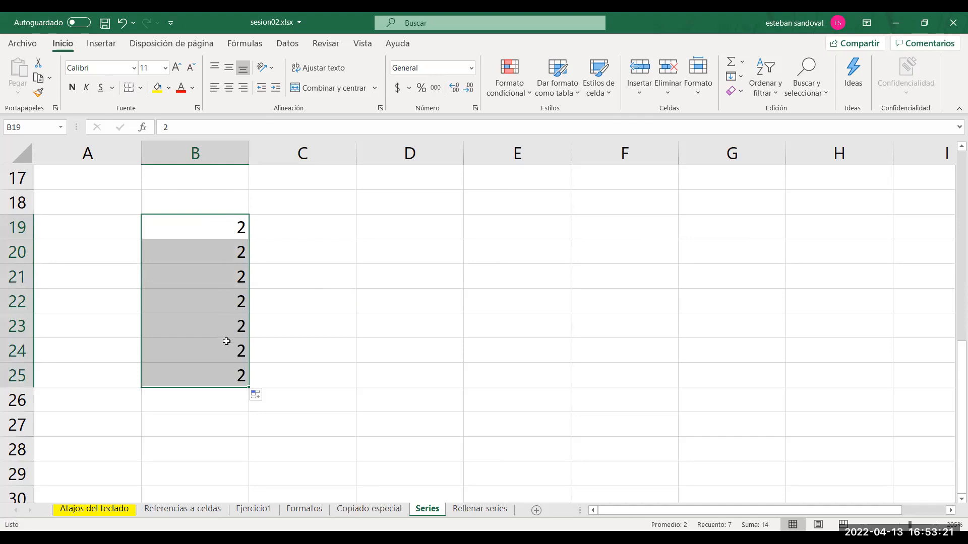
key(ctrl+z)
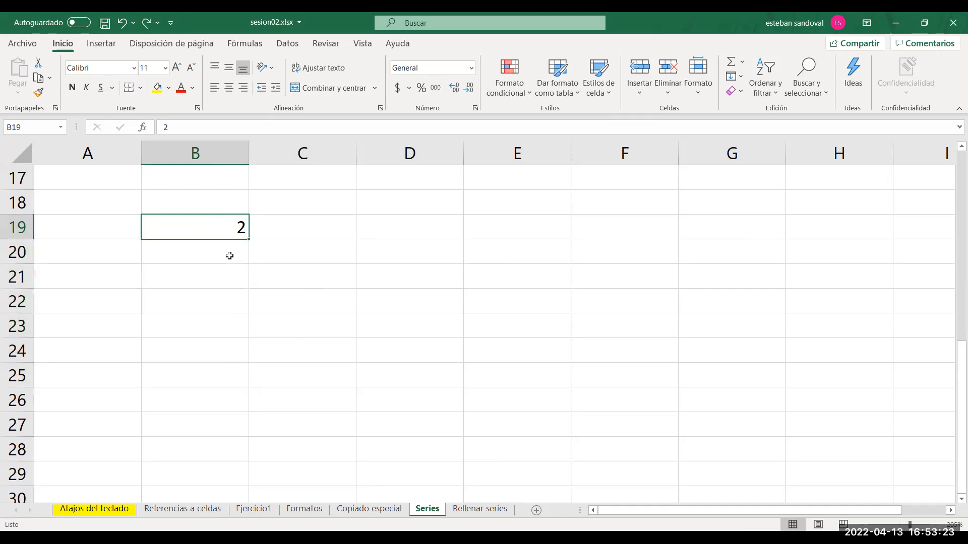
Enter 4 in B20 as the second value of the series and reselect B19.
click(225, 251)
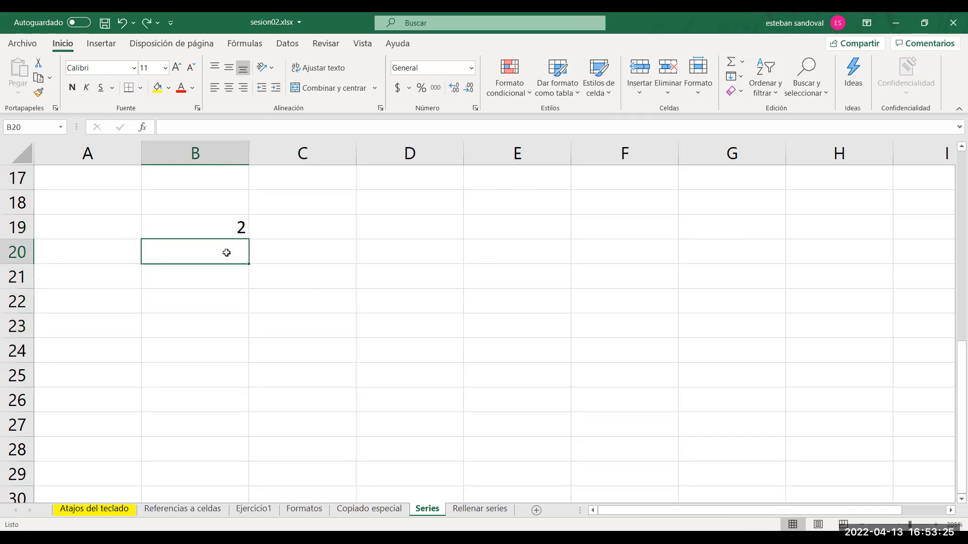
text(4)
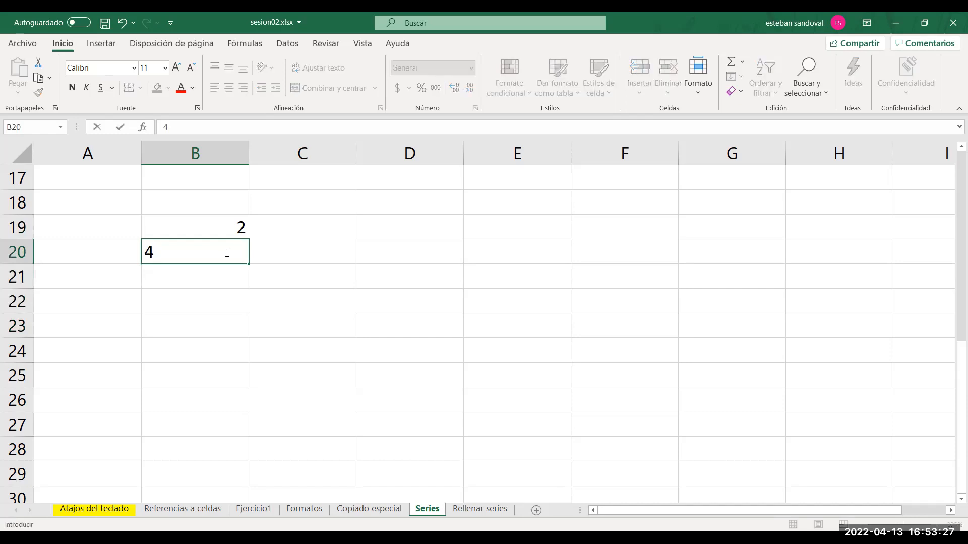
key(Return)
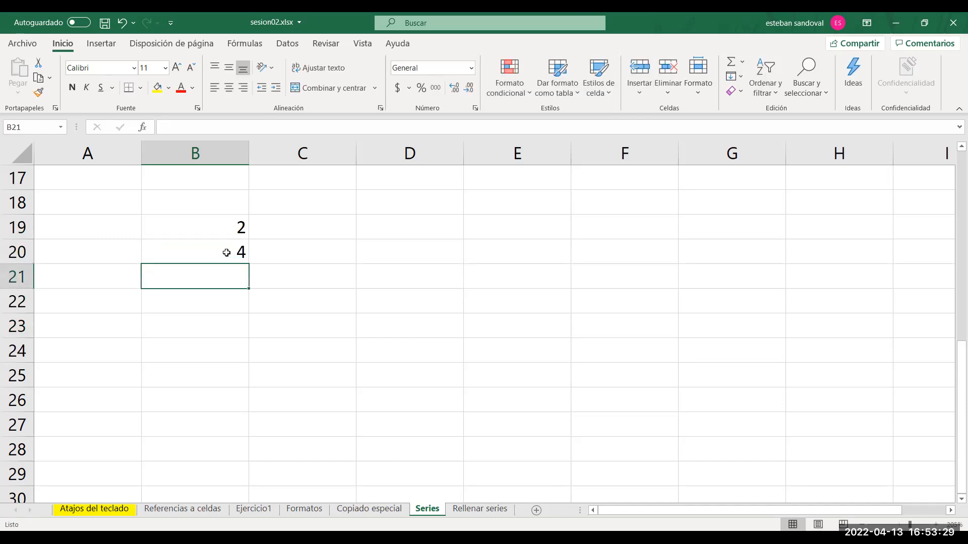
click(208, 224)
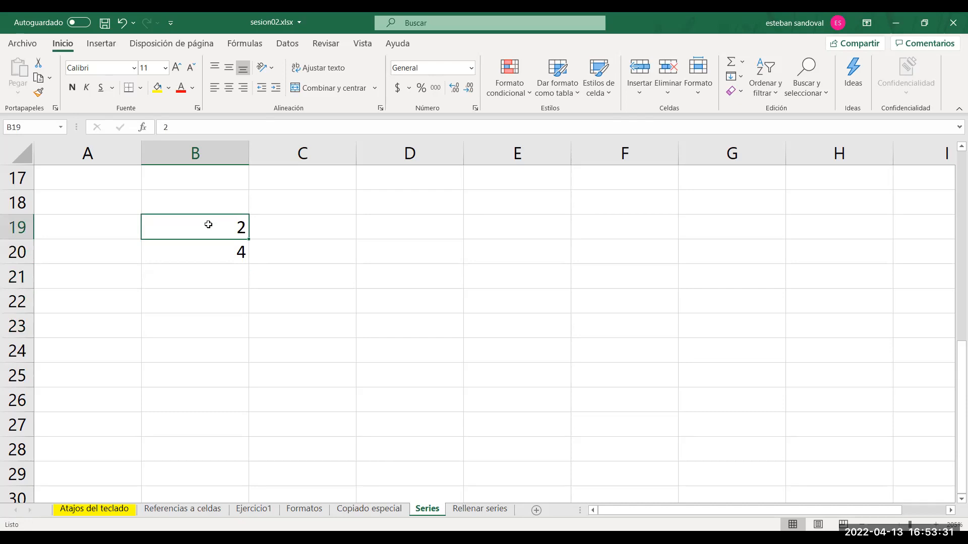
Fill the number series started in B19 and B20 down to B27.
drag(205, 223, 206, 250)
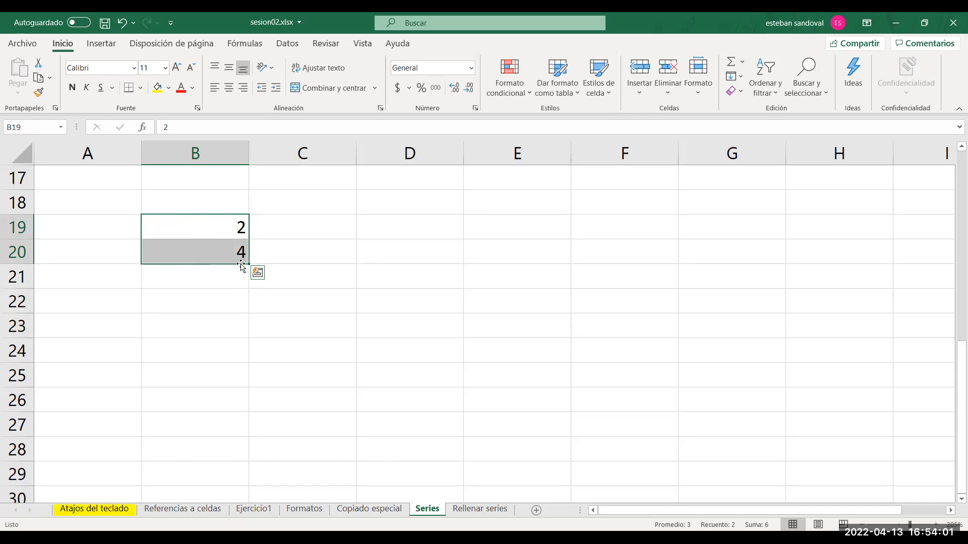
drag(247, 264, 249, 437)
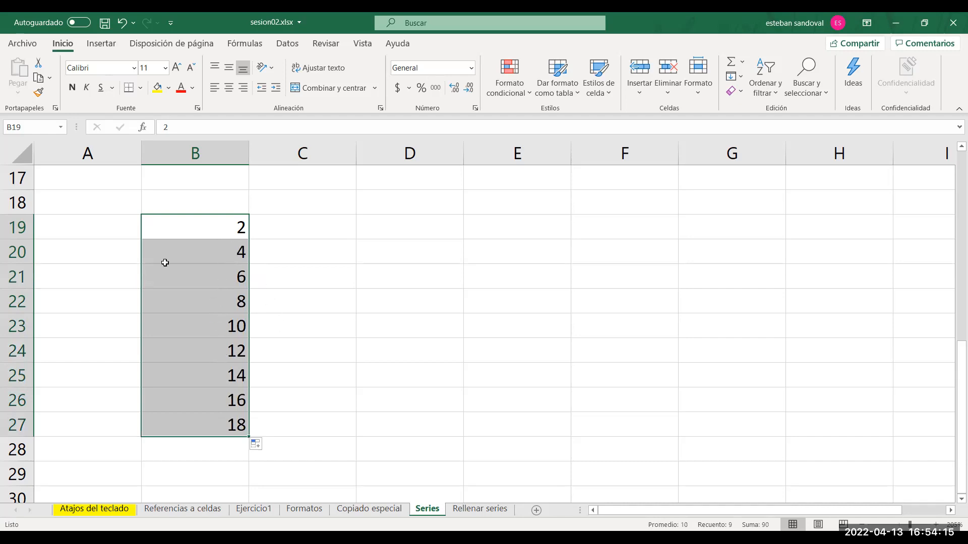
Enter 1 in A19 and 2 in A20, and fill the series down to A27.
click(109, 235)
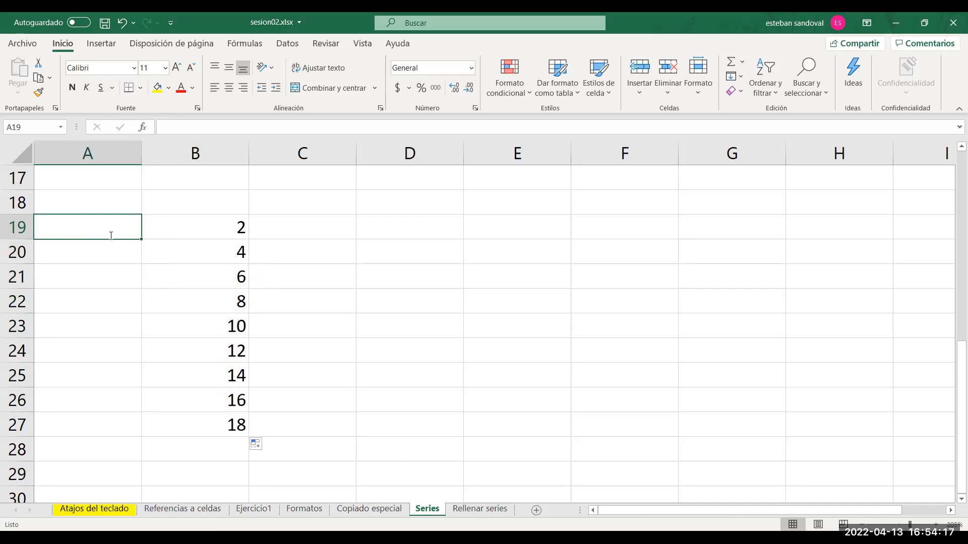
text(1)
key(Return)
text(2)
key(Return)
drag(110, 235, 142, 436)
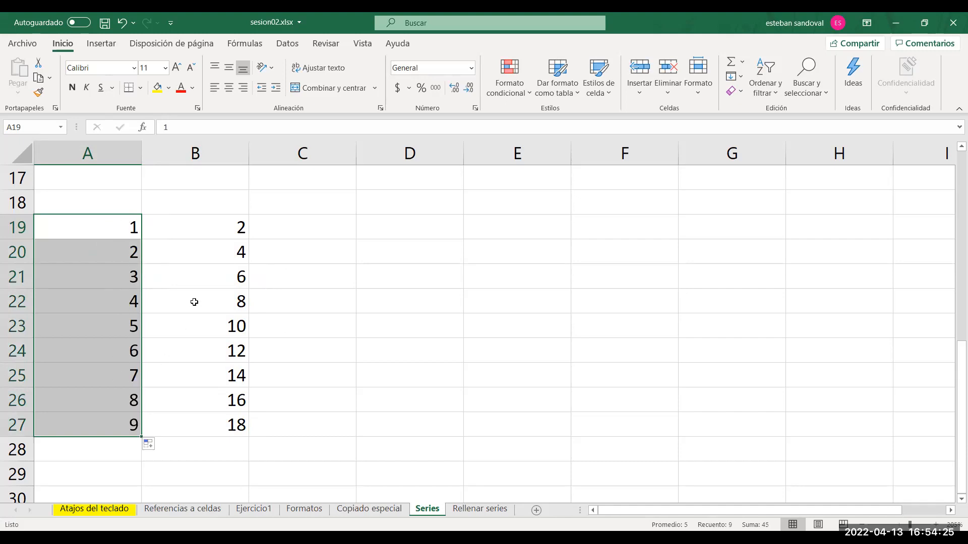
Set A20 to 5 and refill the series from A19 and A20 down to A27.
click(129, 253)
text(5)
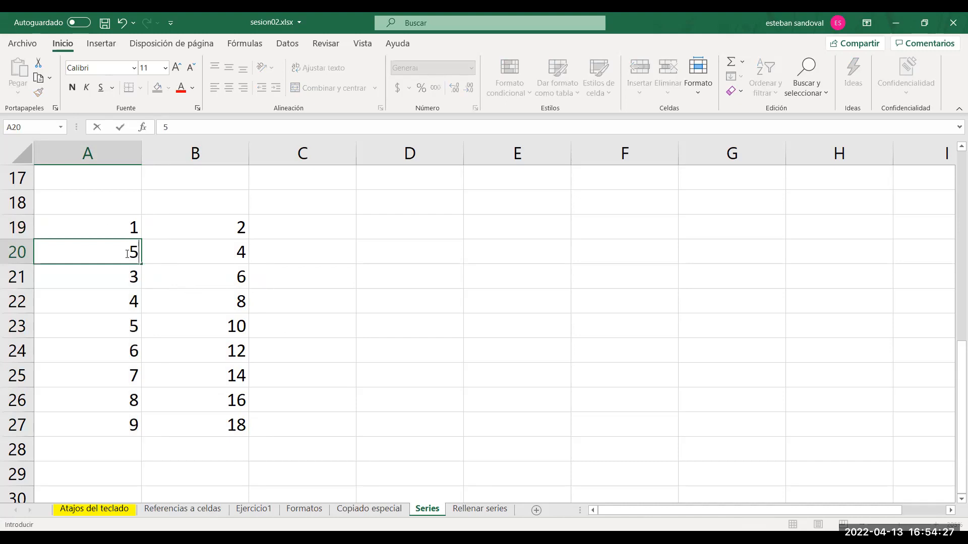
key(Return)
drag(126, 231, 122, 248)
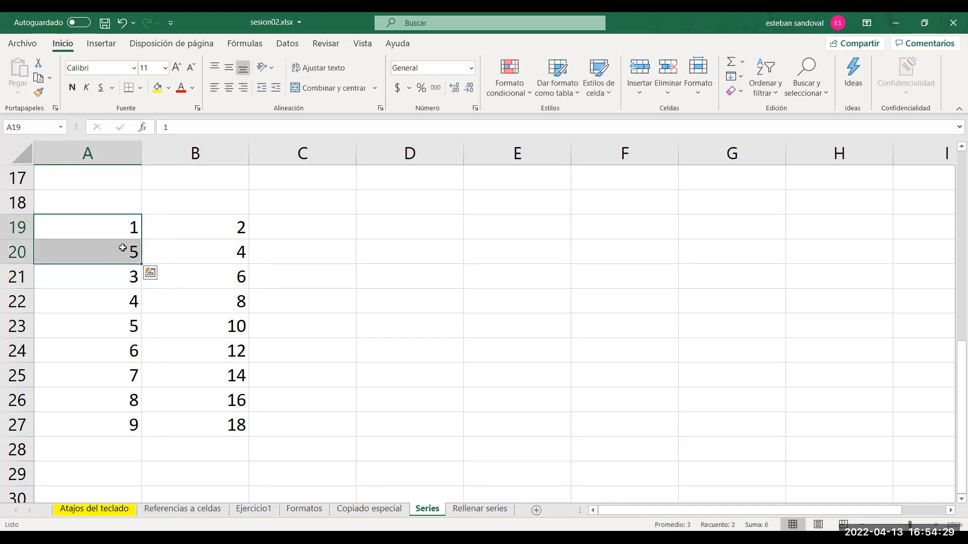
double_click(143, 264)
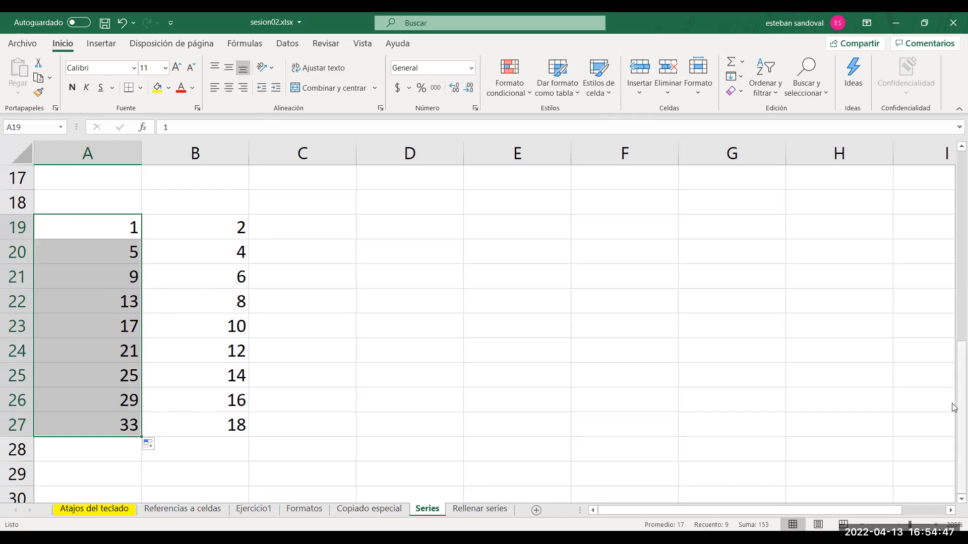
Enter "alumno 1" in D19 and fill the series down to D25.
click(408, 229)
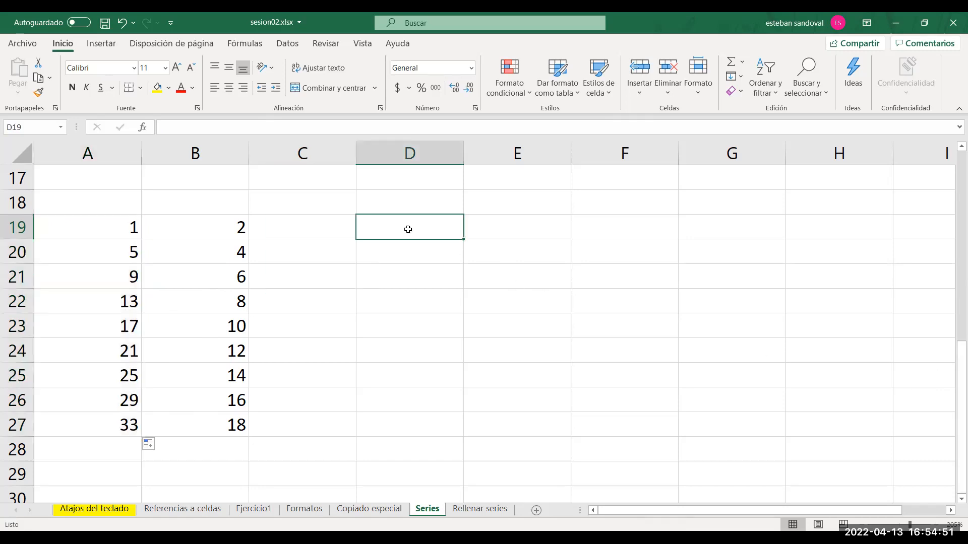
text(alumno 1)
key(Return)
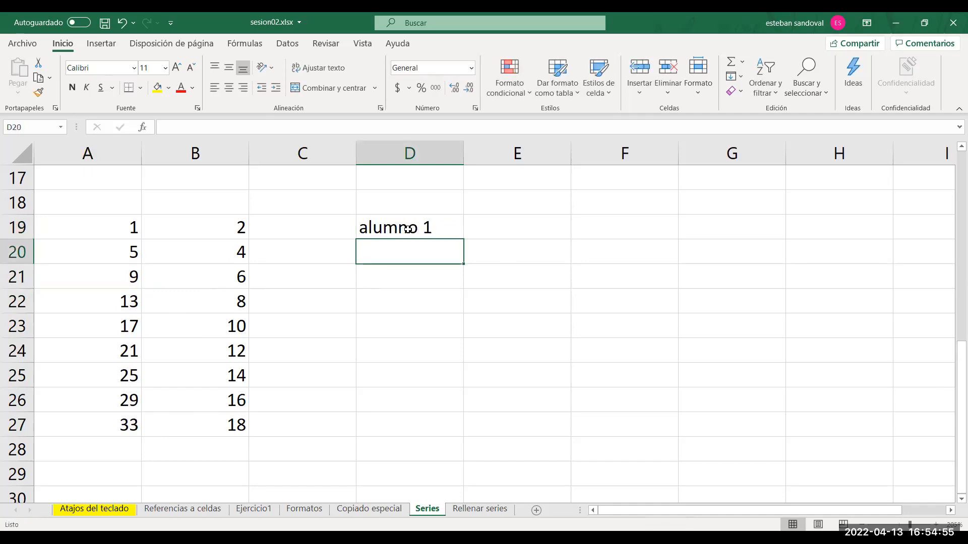
click(446, 228)
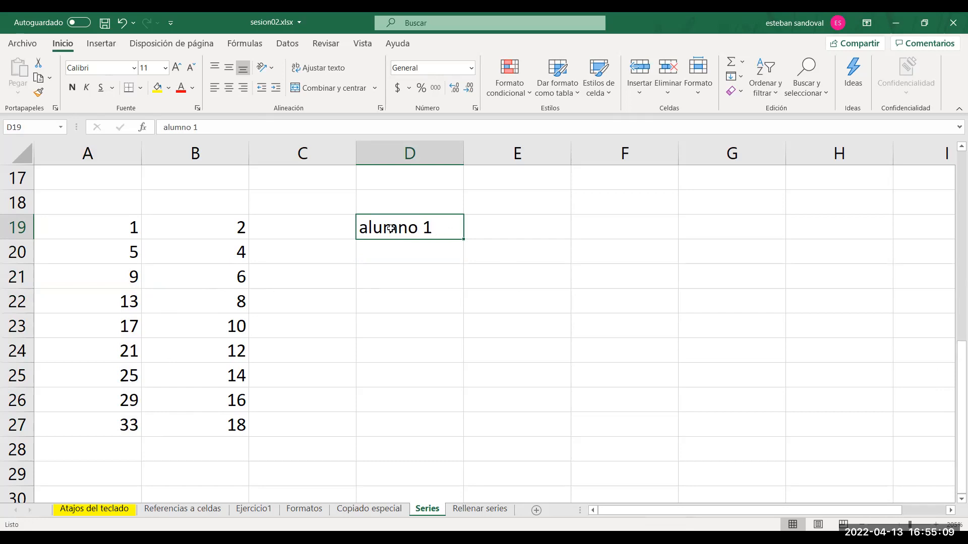
drag(463, 239, 455, 387)
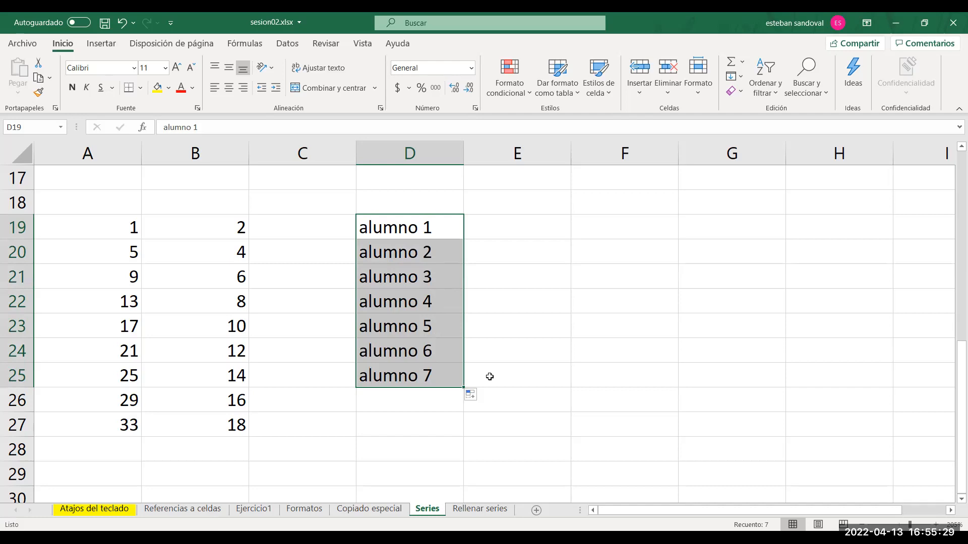
Clear cells D20 to D25 and move "alumno 1" from D19 to C19.
drag(439, 258, 443, 370)
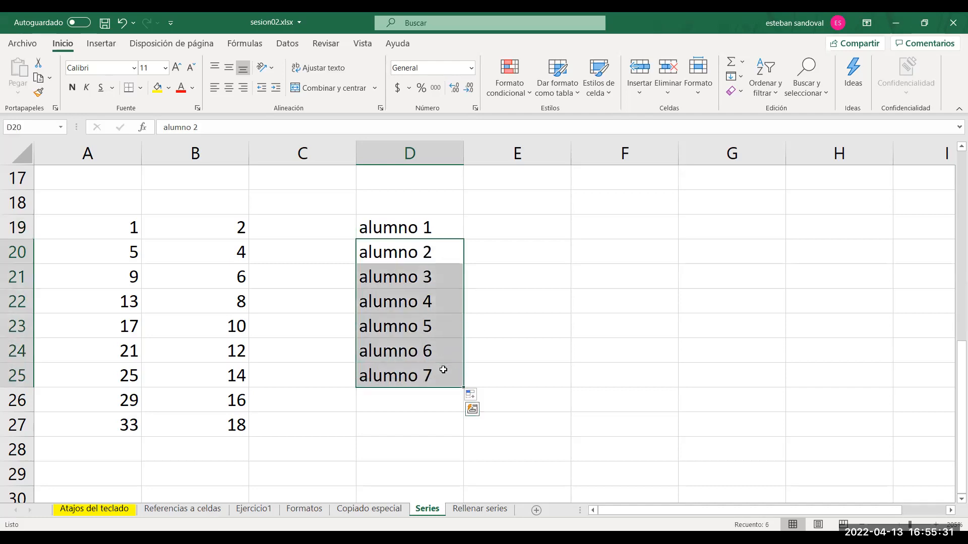
key(Delete)
click(396, 220)
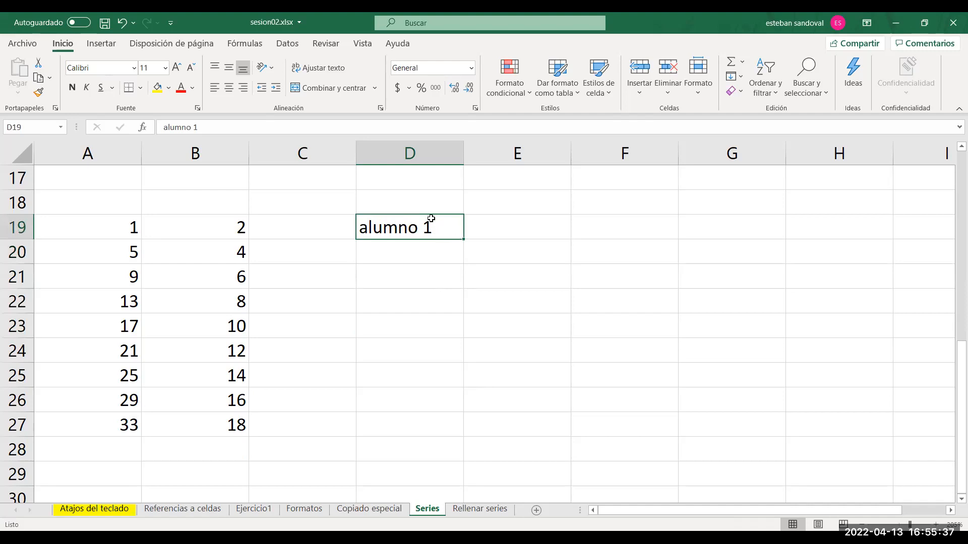
drag(421, 218, 309, 223)
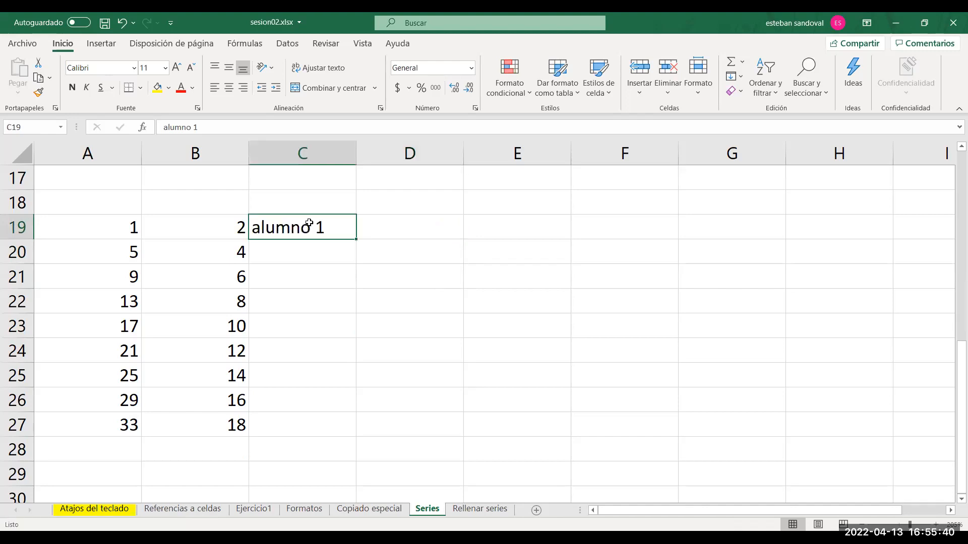
Try auto-filling "alumno 1" from C19 down to C27, and undo the fill.
double_click(356, 239)
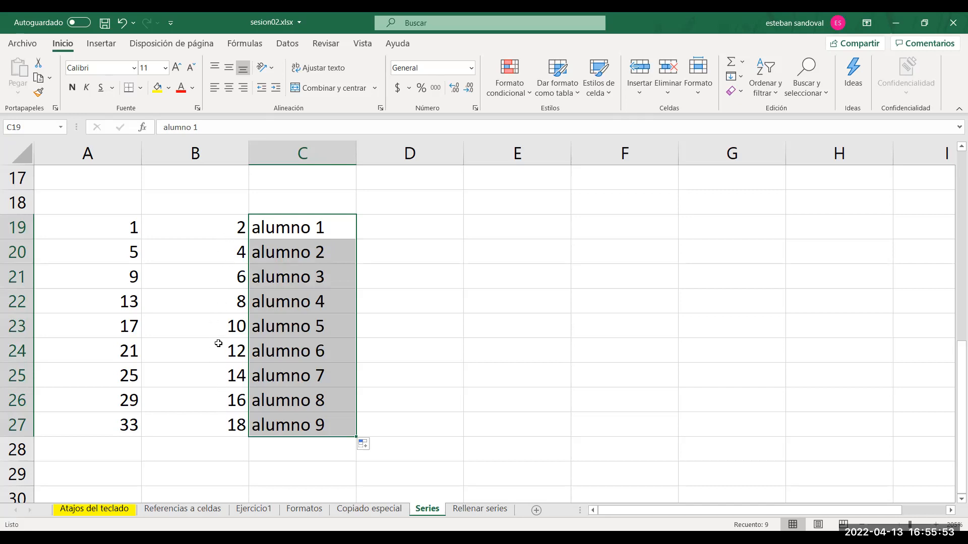
key(ctrl+z)
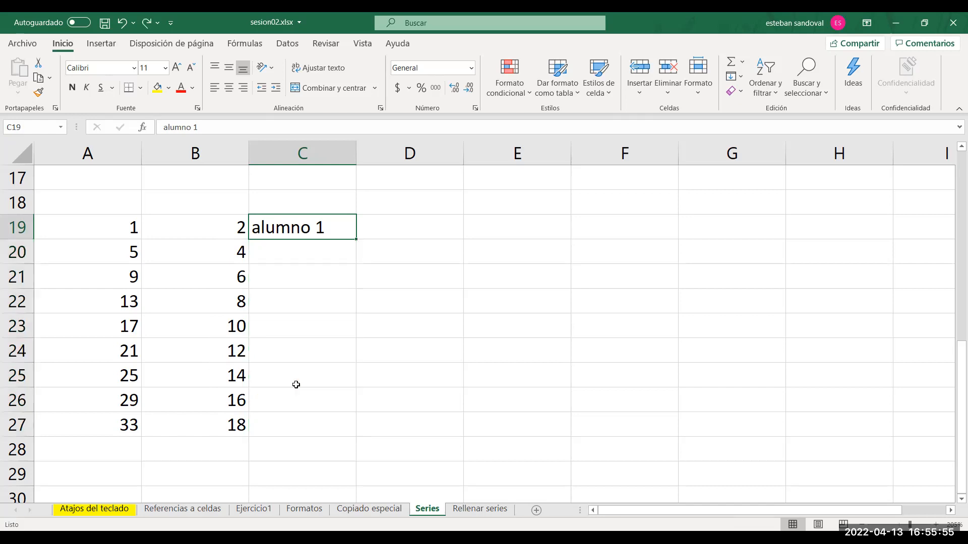
Extend the column B number series to B29 and auto-fill "alumno 1" from C19 down to C29.
drag(216, 381, 249, 486)
click(320, 226)
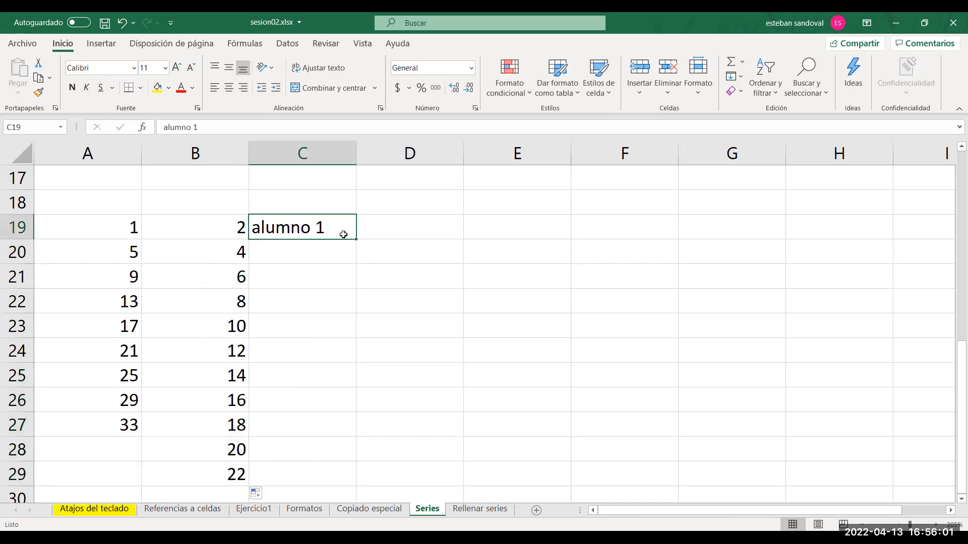
double_click(356, 239)
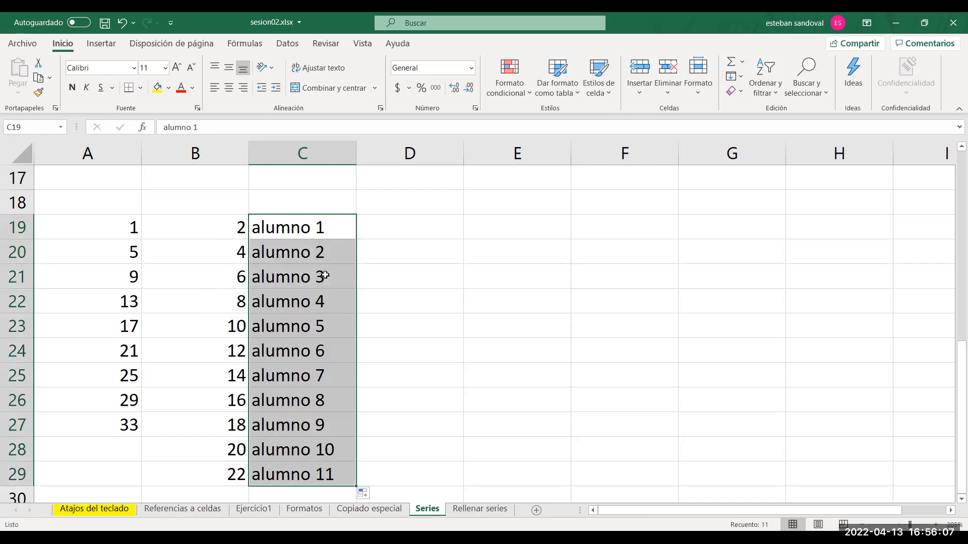
click(321, 230)
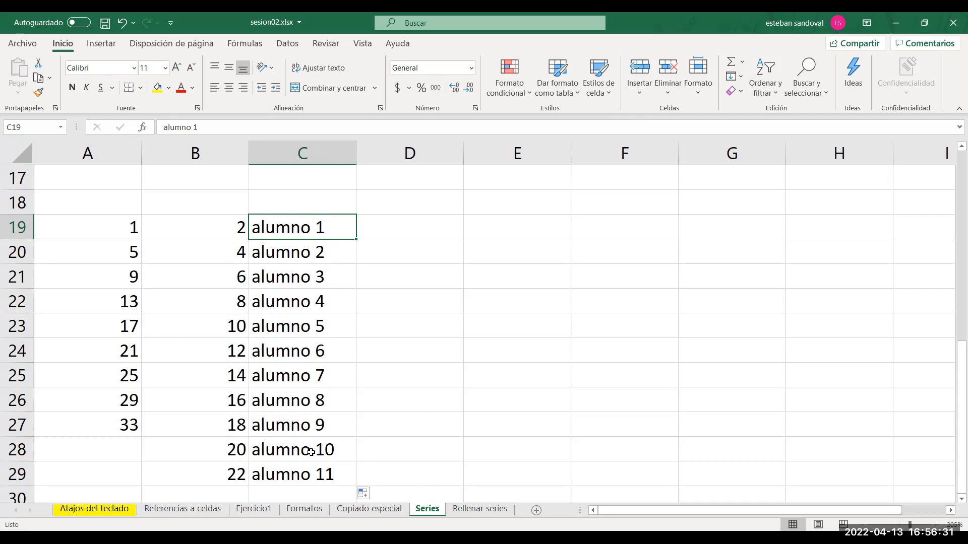
Enter "1 ALUMNO" in D19 and fill the series down to D26.
click(403, 234)
text(1 ALUMNO)
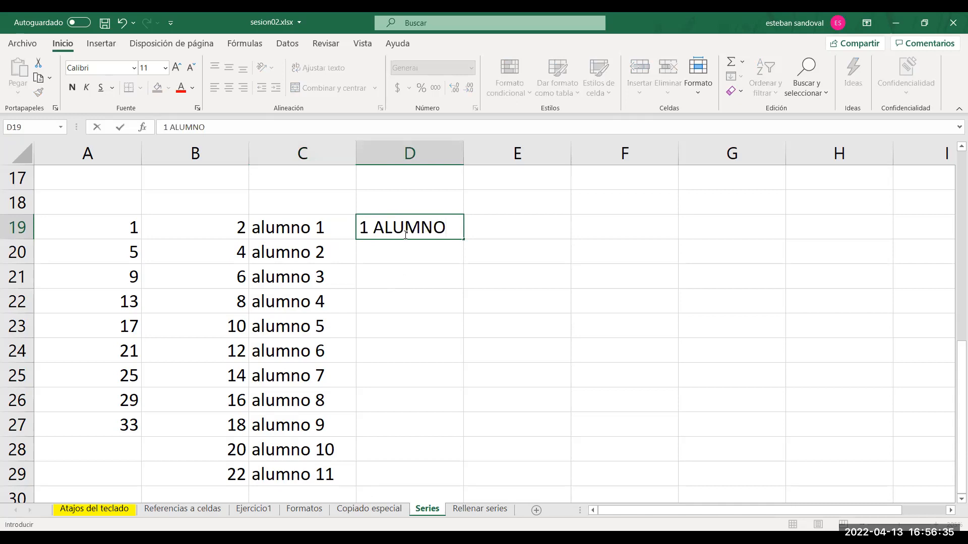
key(Return)
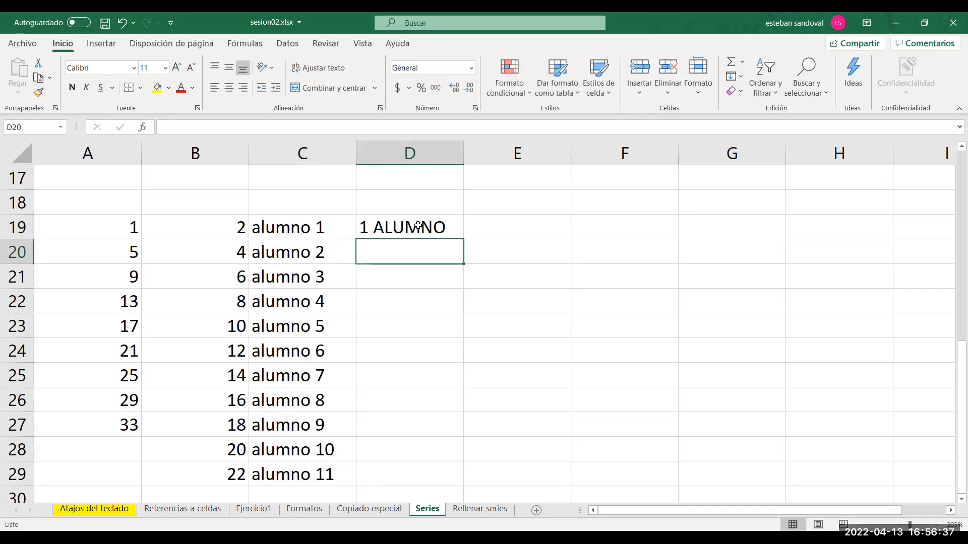
click(414, 226)
drag(463, 238, 448, 412)
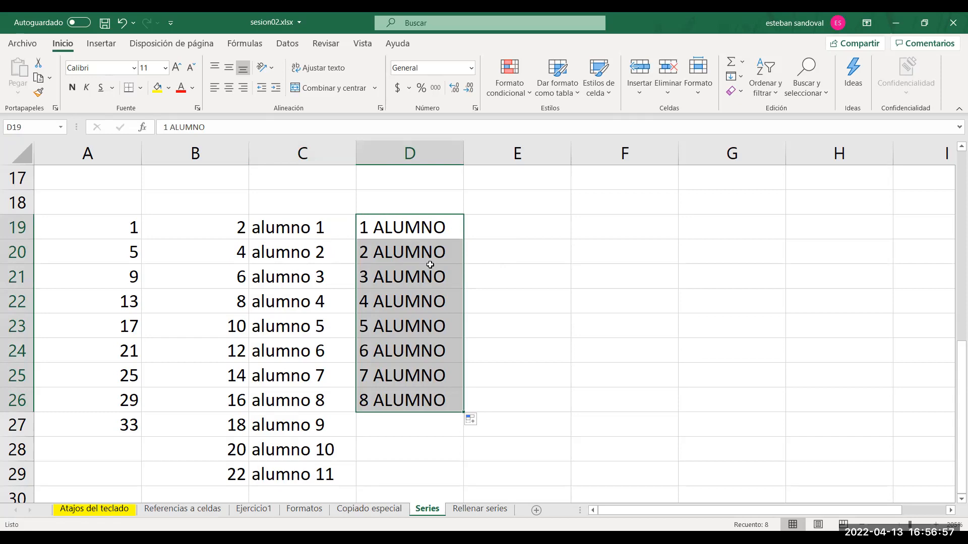
Enter "enero" in E19 and fill the months down to "diciembre" in E30.
click(518, 229)
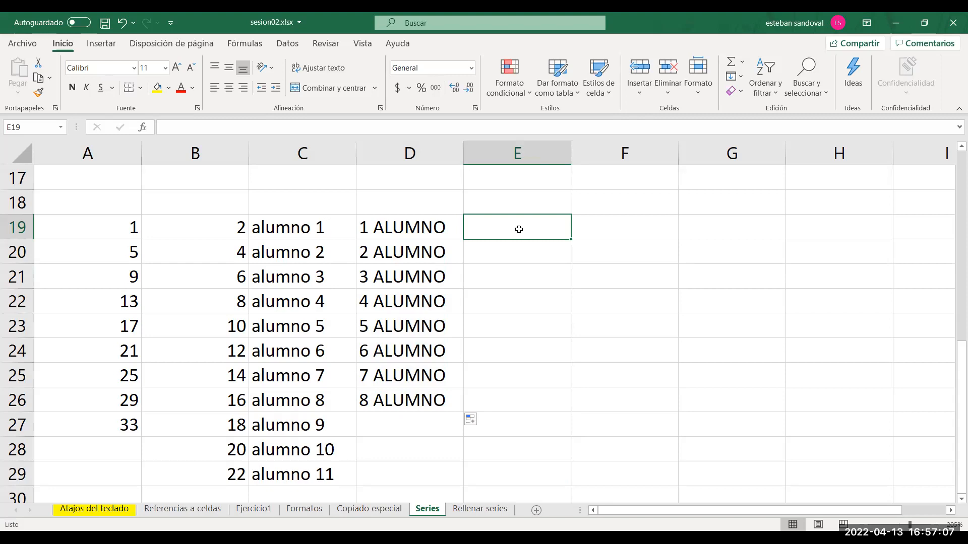
text(enero)
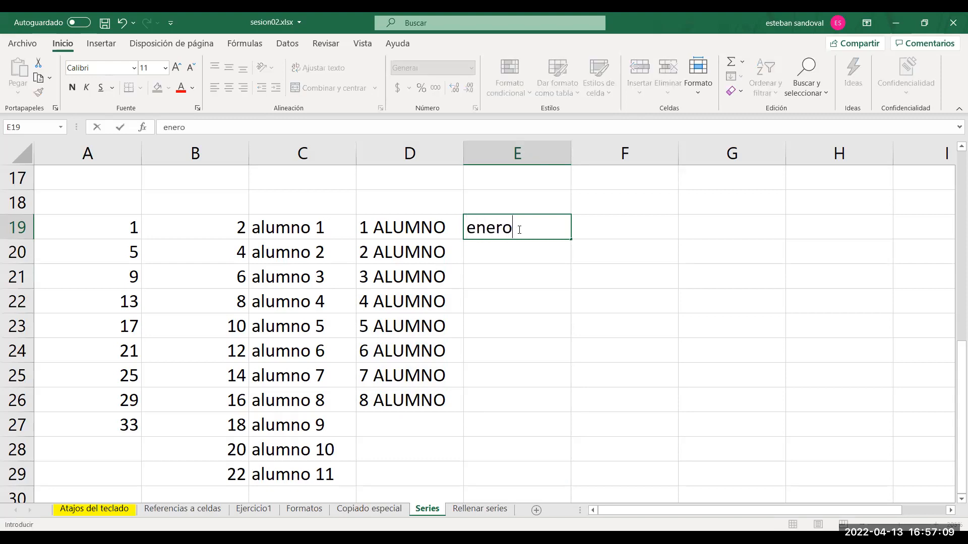
key(Return)
click(519, 230)
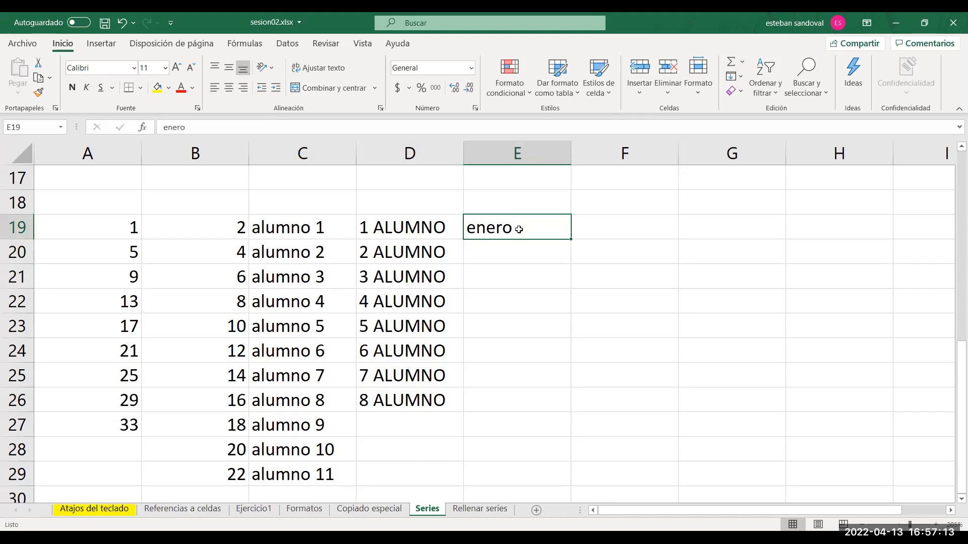
double_click(571, 240)
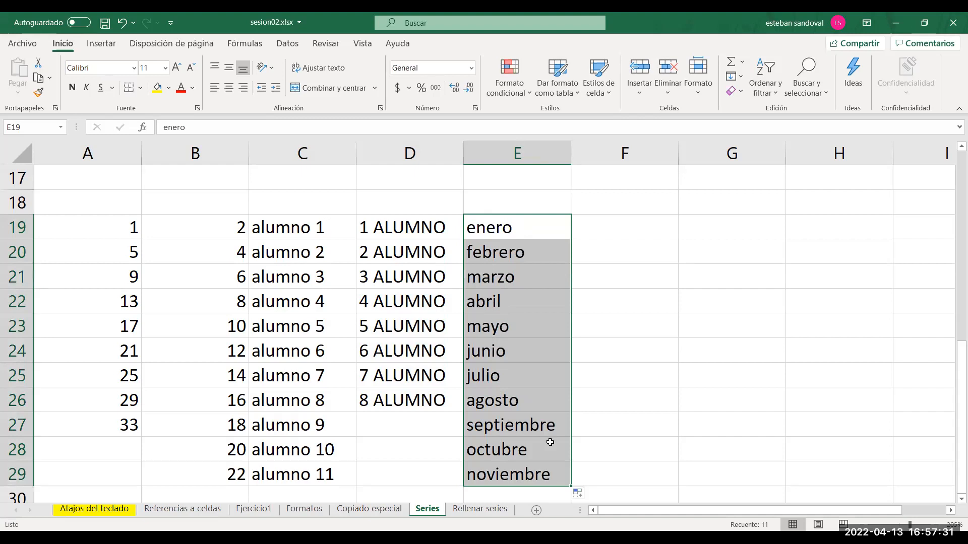
drag(571, 487, 570, 502)
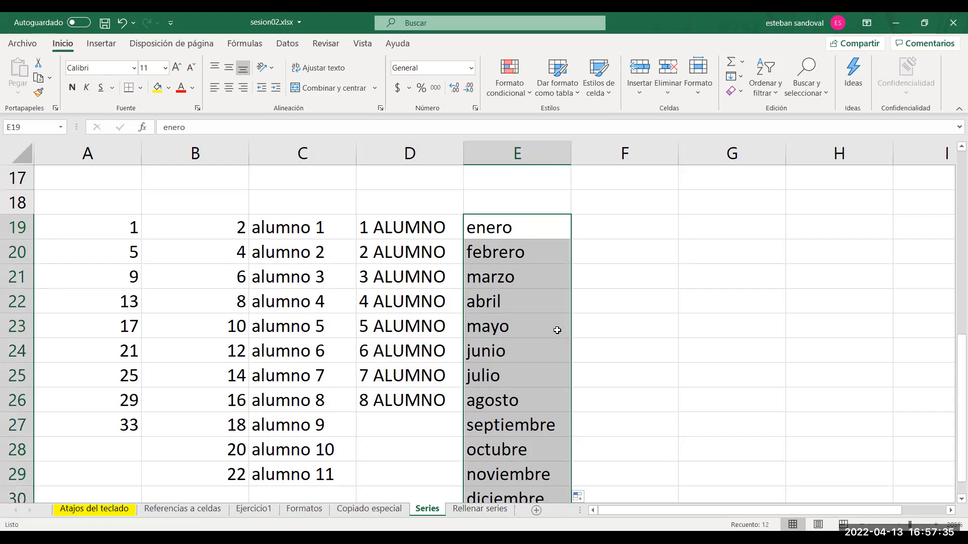
Enter "lunes" in F19 and auto-fill the weekdays down to F30.
click(614, 234)
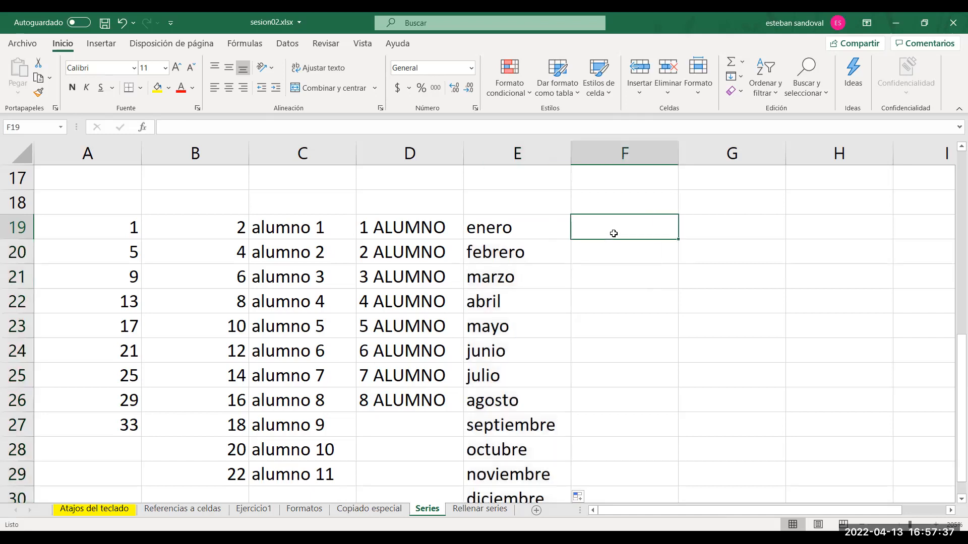
text(lunes)
key(Return)
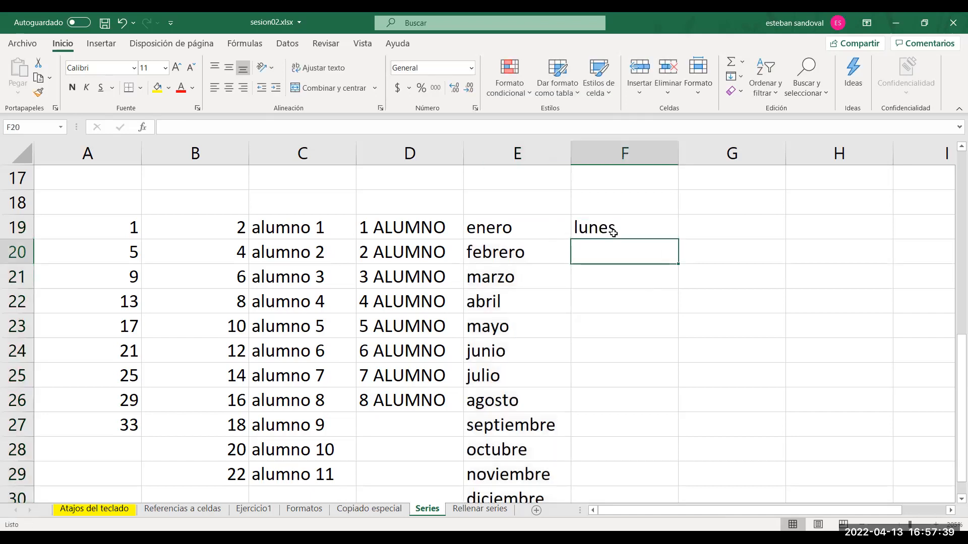
click(650, 235)
double_click(678, 239)
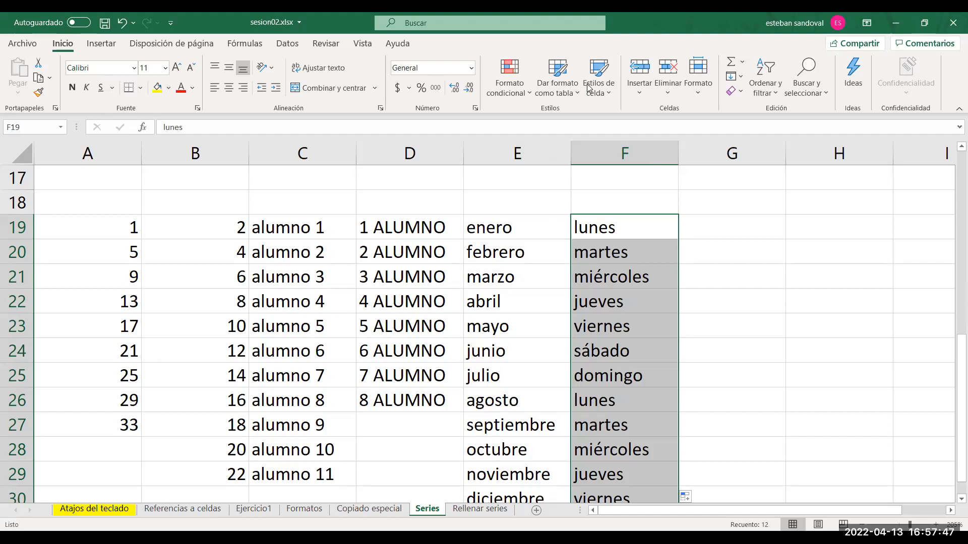
Enter "jueves" in G19 and fill the weekdays down to "domingo" in G22.
click(716, 228)
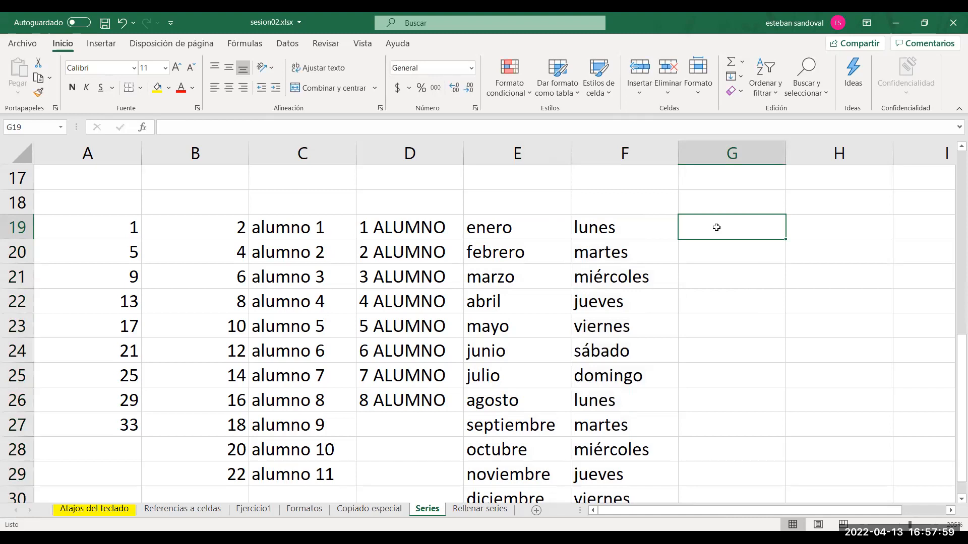
text(jueves)
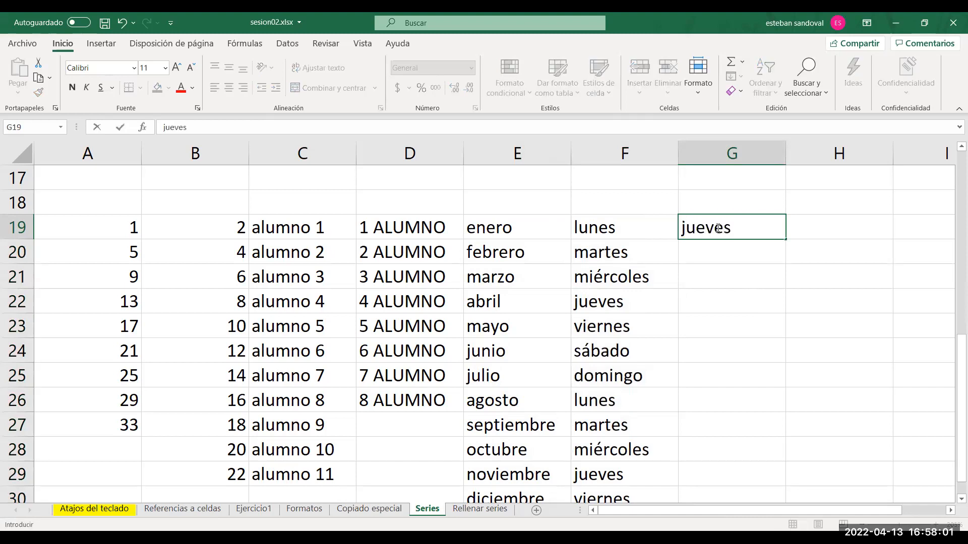
key(Return)
click(716, 228)
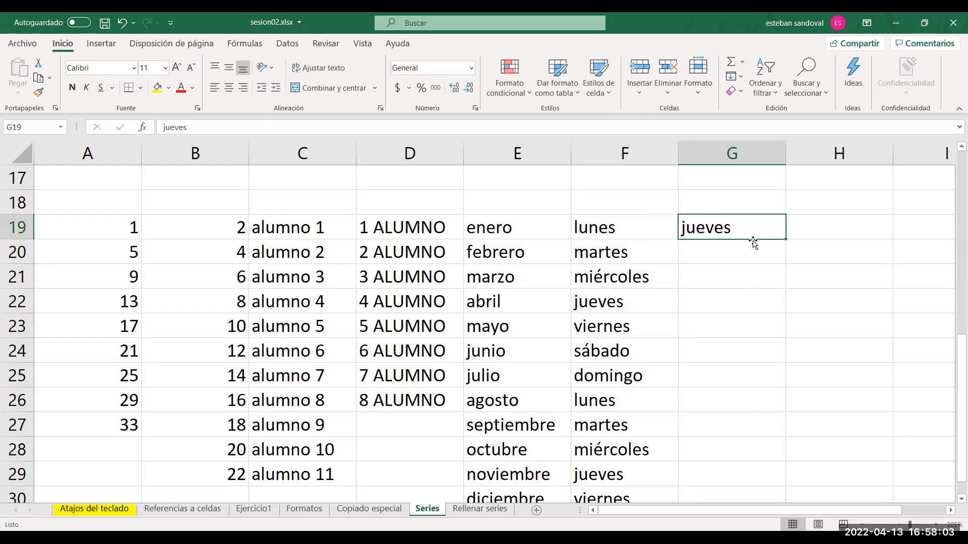
drag(785, 241, 771, 309)
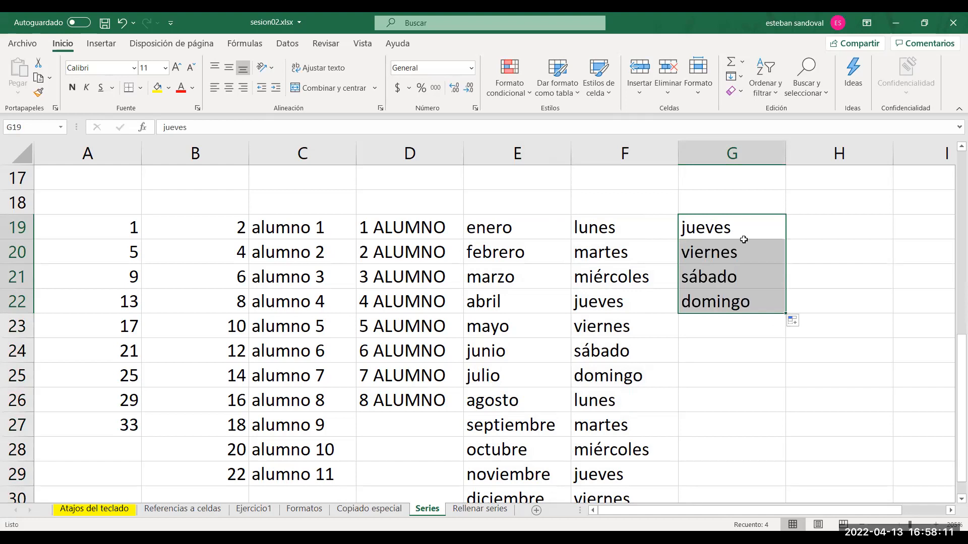
click(804, 231)
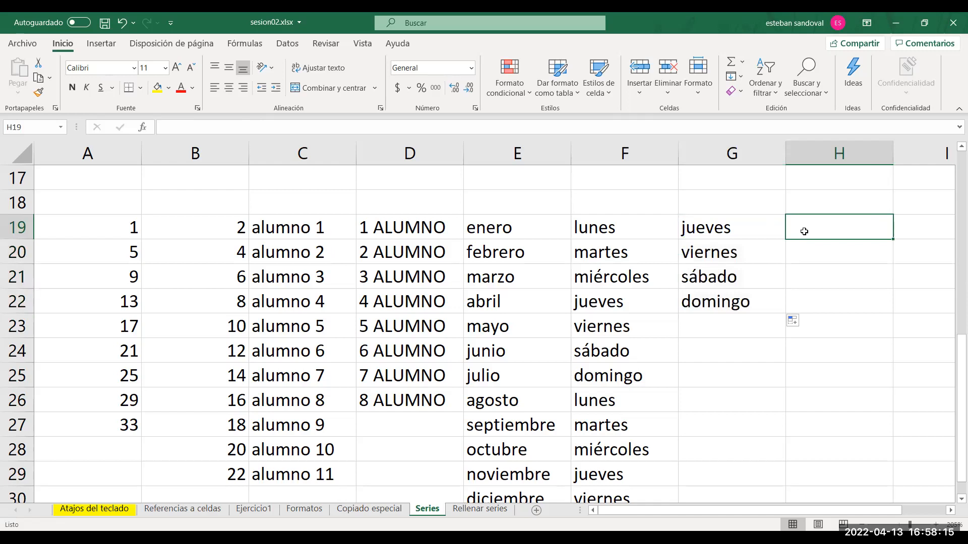
Enter "Primavera" in H19 and fill the seasons series down to H25.
drag(754, 229, 539, 488)
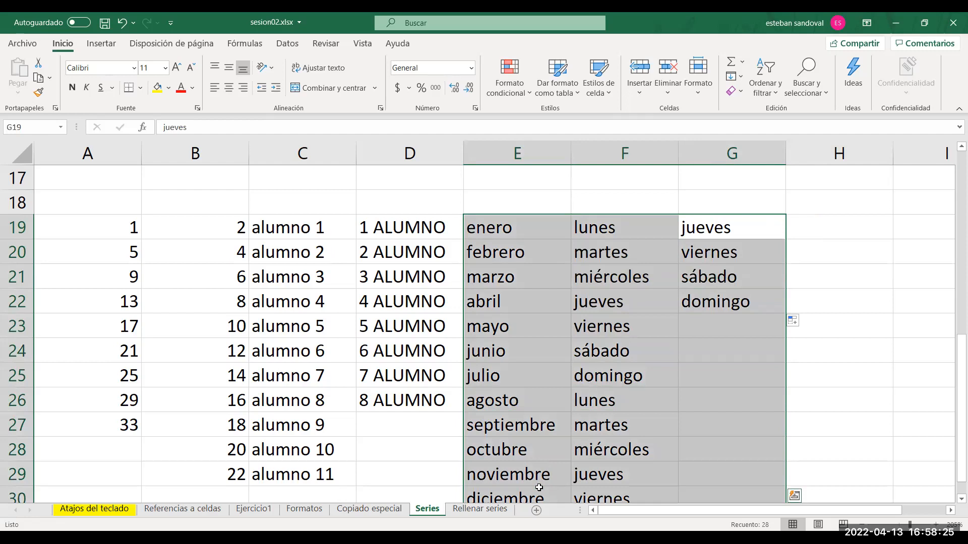
click(818, 233)
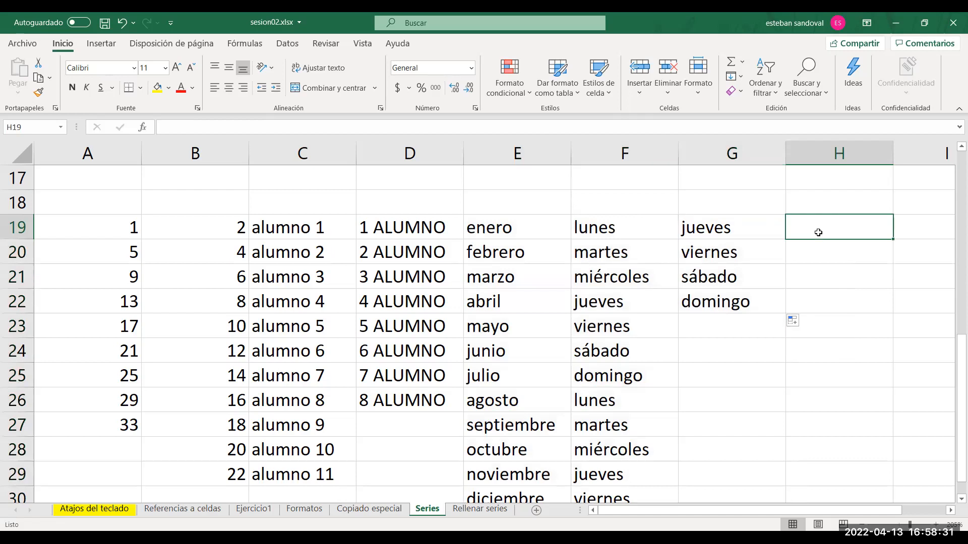
text(Pri)
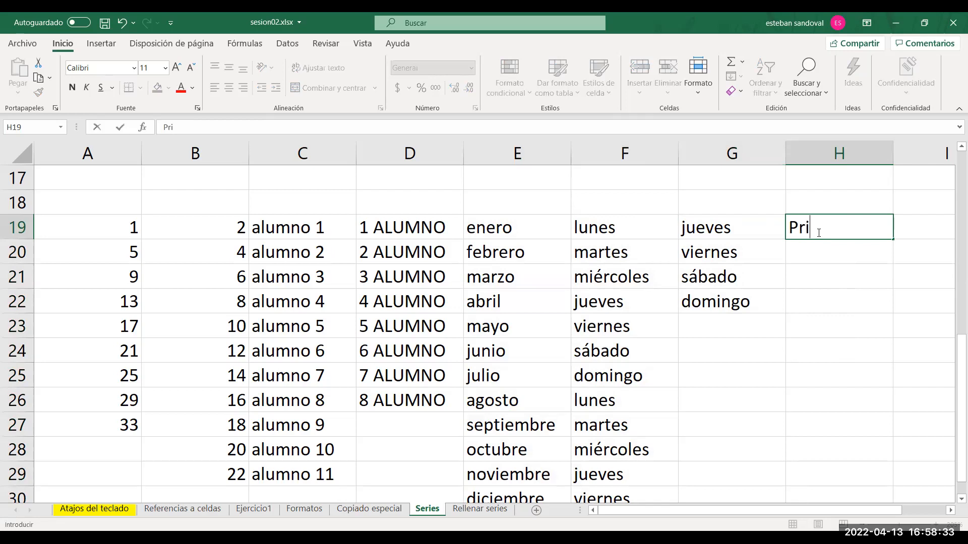
text(mavera)
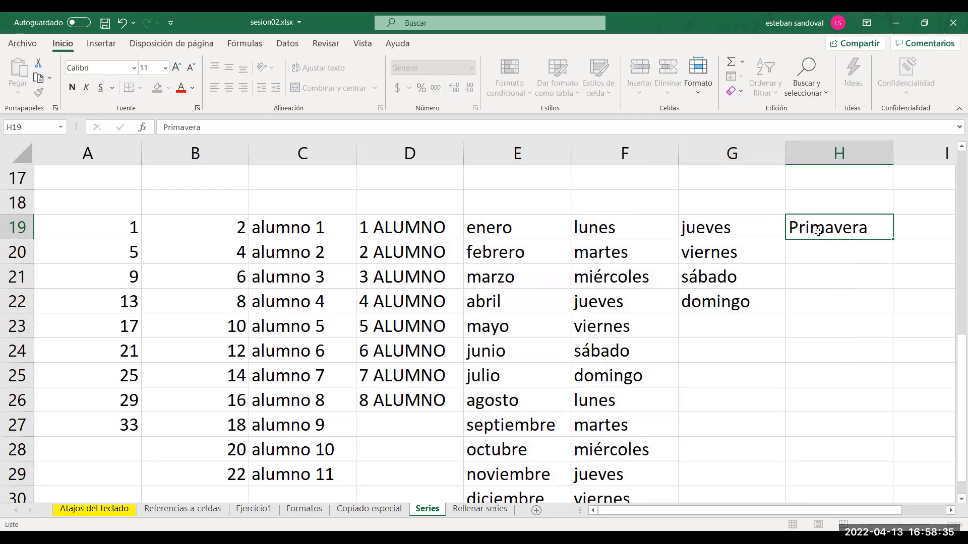
key(ctrl+Return)
drag(893, 238, 831, 252)
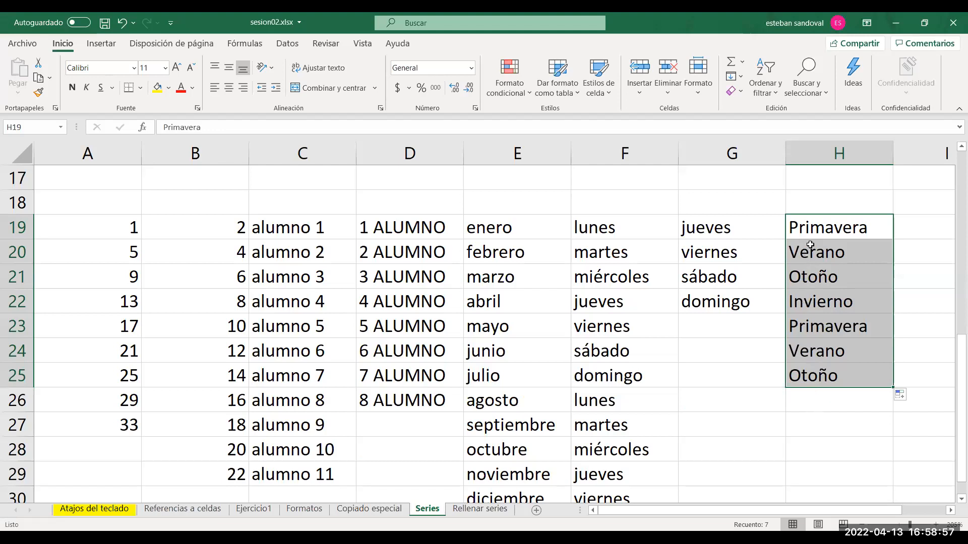
click(808, 229)
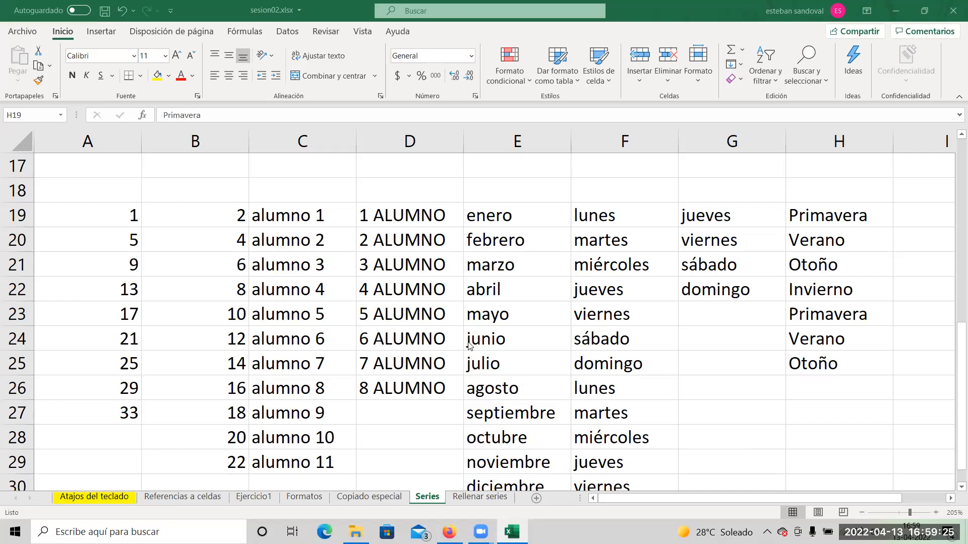
Open the custom lists editor from the advanced Excel options.
click(25, 34)
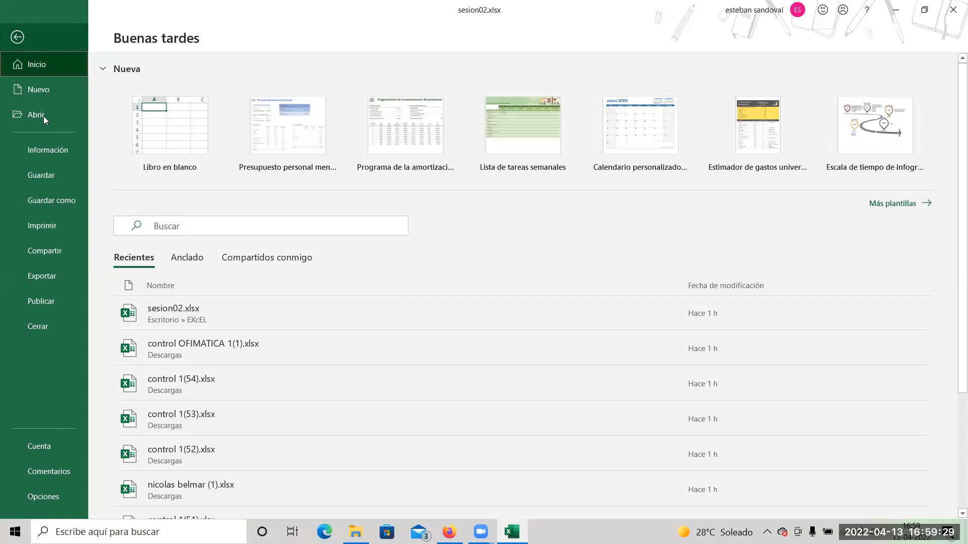
click(44, 496)
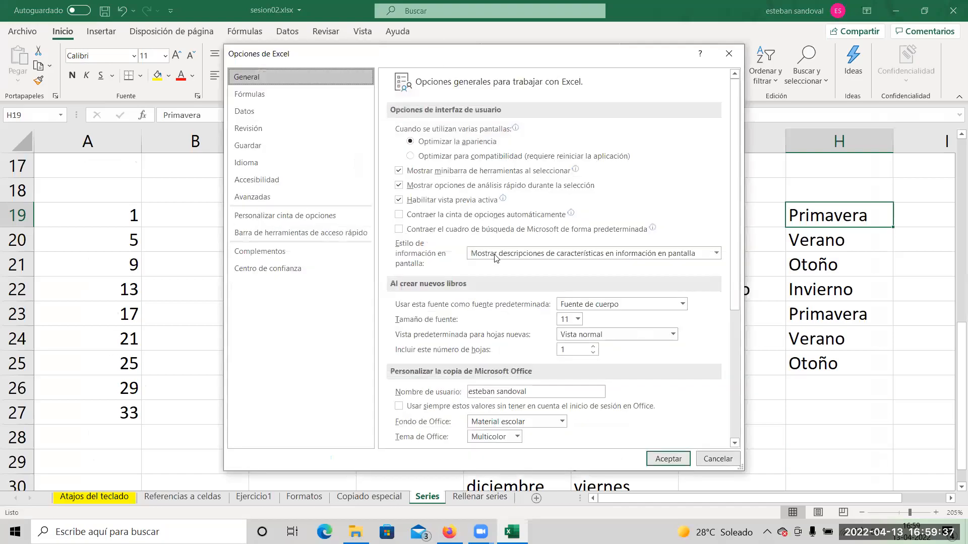
click(257, 198)
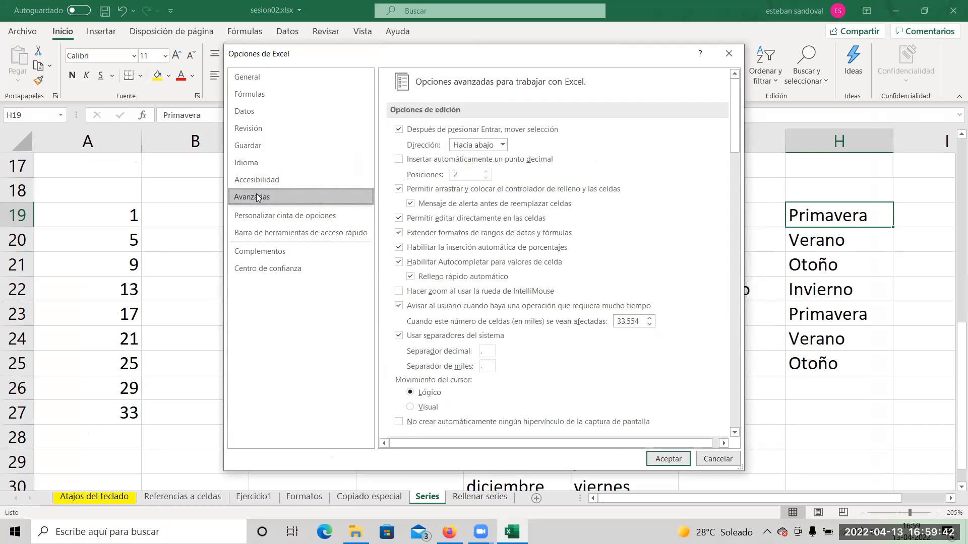
click(734, 408)
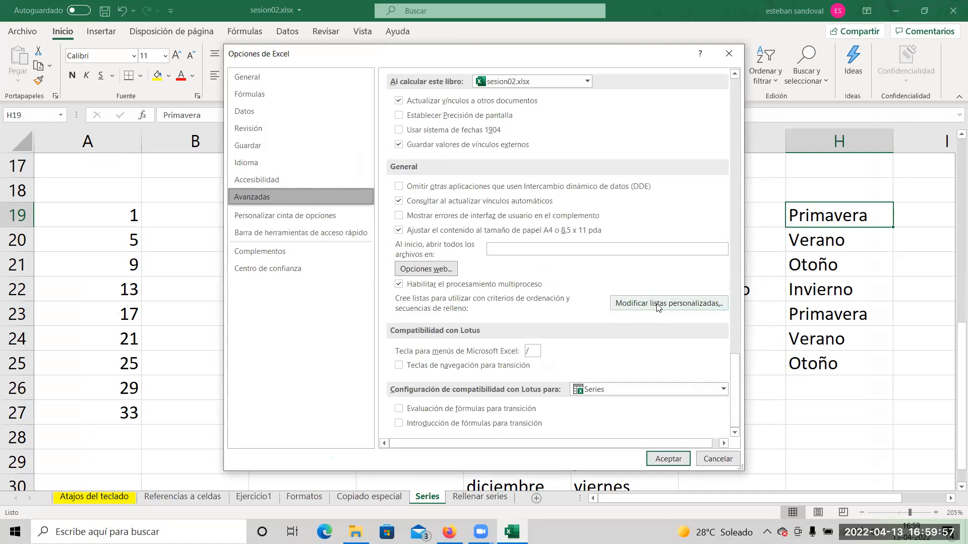
click(658, 307)
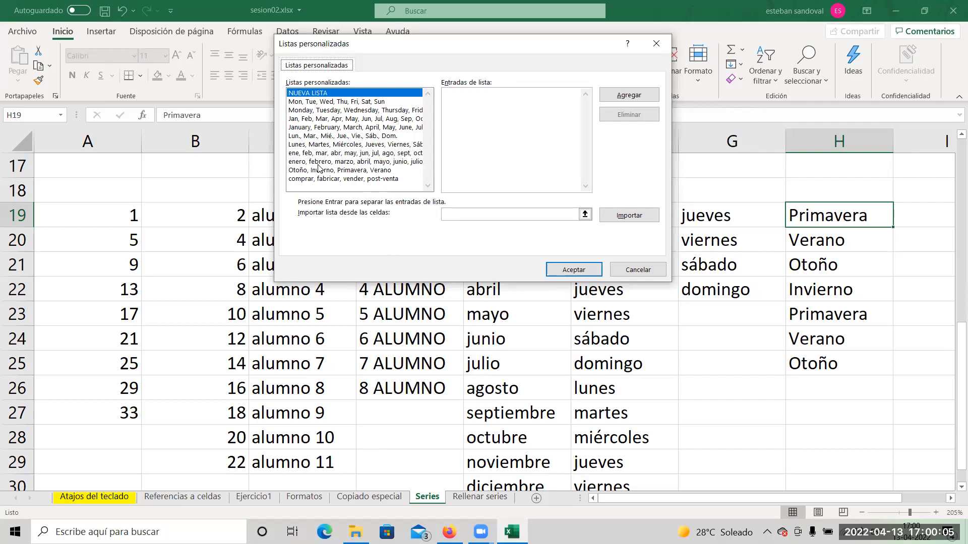
Add a new custom list with the entries Asistir, estudiar, rendir and buen resultado, and accept the options.
click(467, 112)
text(Asistir a clase)
key(BackSpace)
key(BackSpace)
key(BackSpace)
key(BackSpace)
key(BackSpace)
key(BackSpace)
key(BackSpace)
key(BackSpace)
key(Return)
text(estuda)
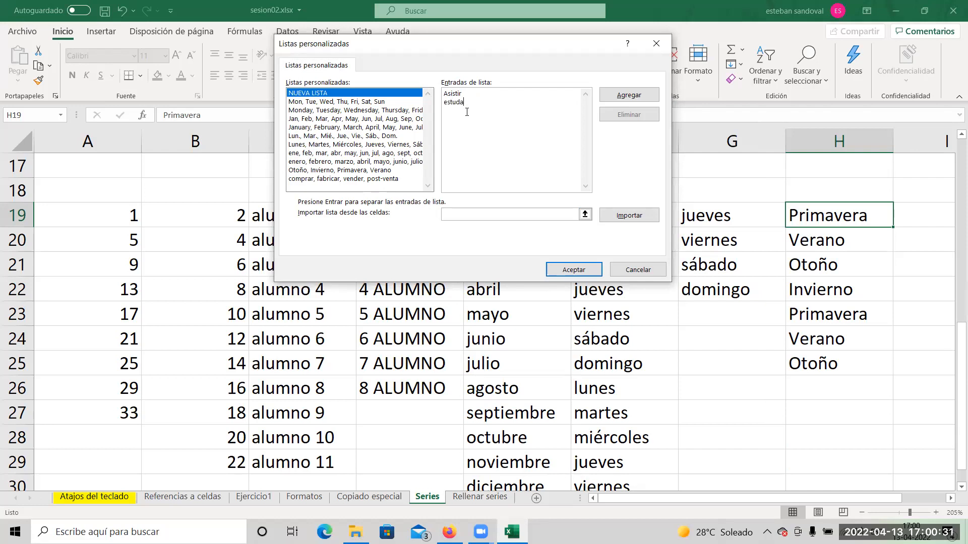
text(iiar)
key(Return)
text(rendir )
text(buen resultado)
click(639, 95)
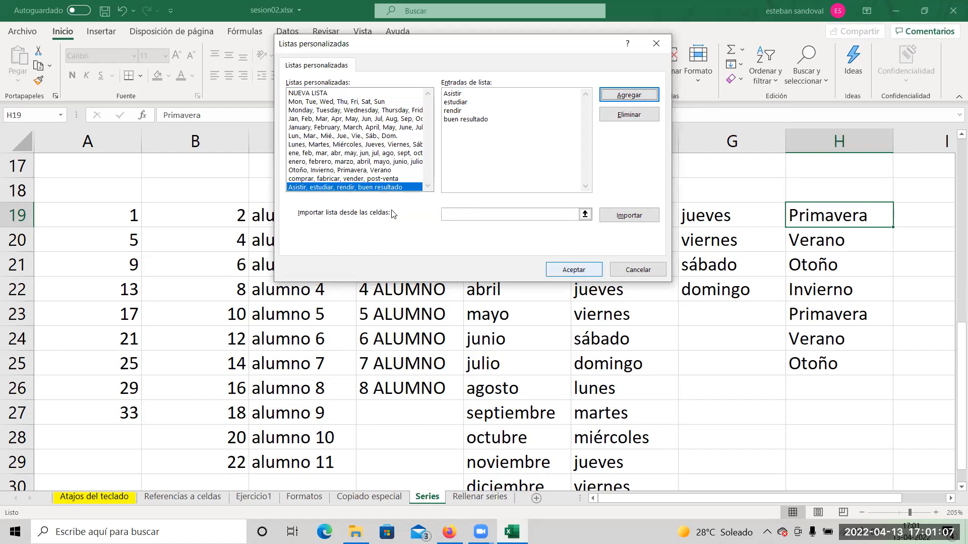
click(571, 268)
click(656, 455)
Clear G19:H26, then enter "asistir" in G19 and auto-fill the custom list down to G30.
drag(713, 221, 815, 377)
key(Delete)
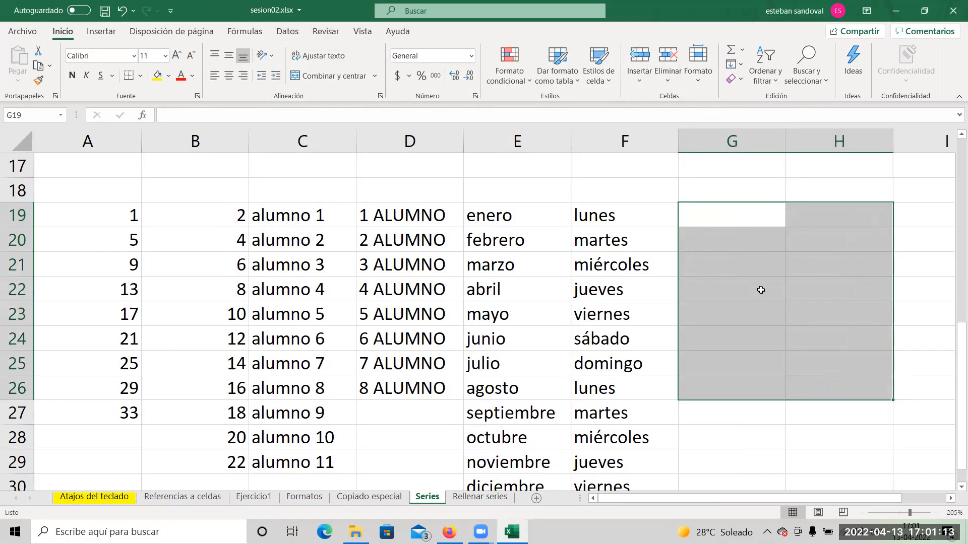
click(711, 215)
text(asistir)
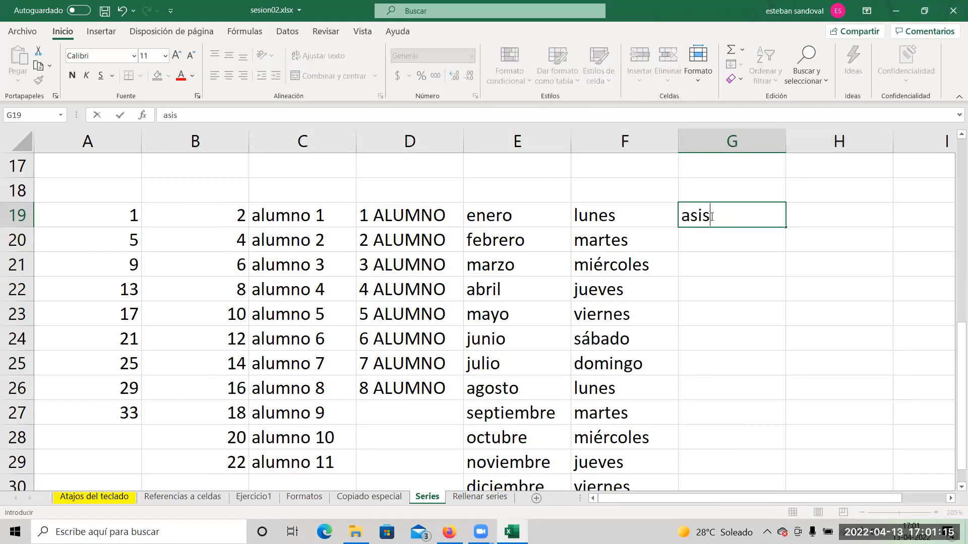
key(Return)
click(715, 217)
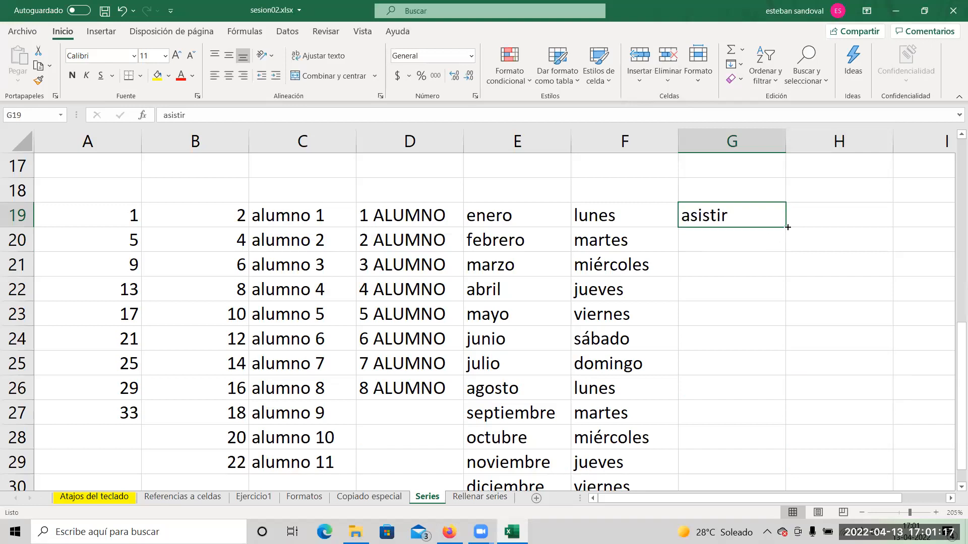
double_click(786, 228)
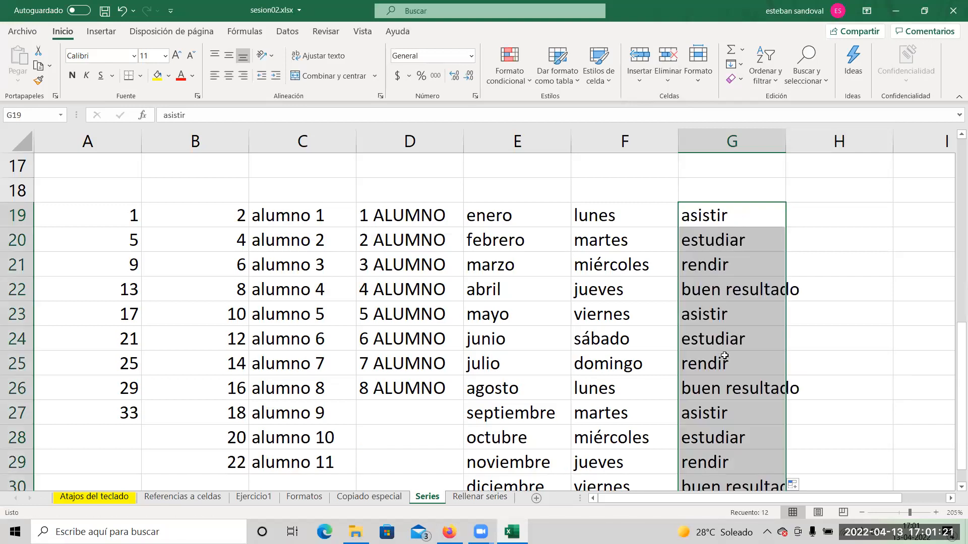
click(818, 322)
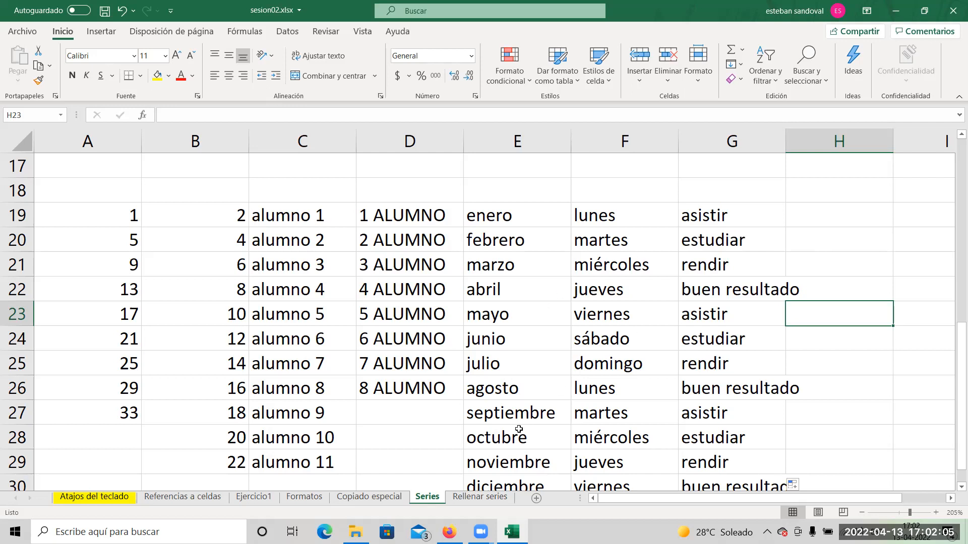
Switch to the Rellenar series sheet and review the custom lists in the advanced Excel options without changing them.
click(481, 497)
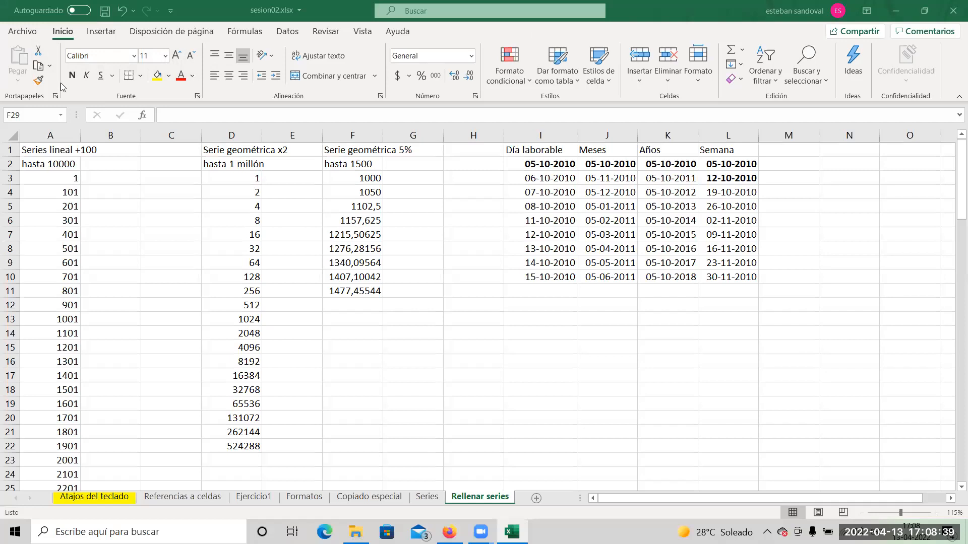
click(23, 31)
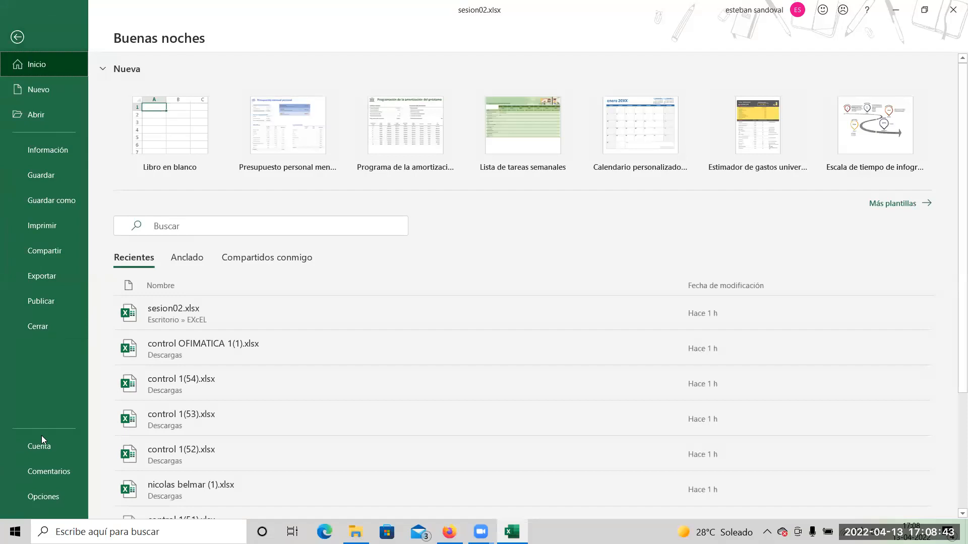
click(39, 498)
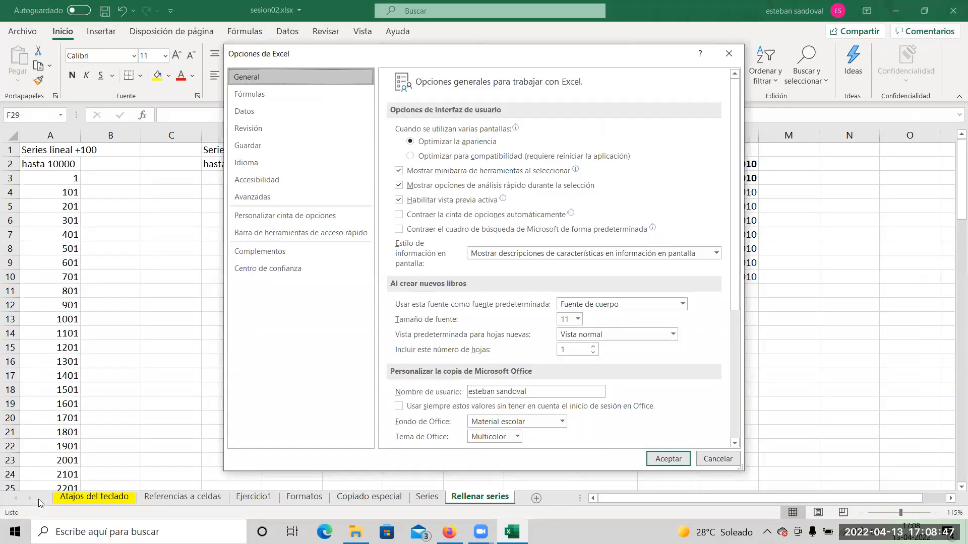
click(251, 196)
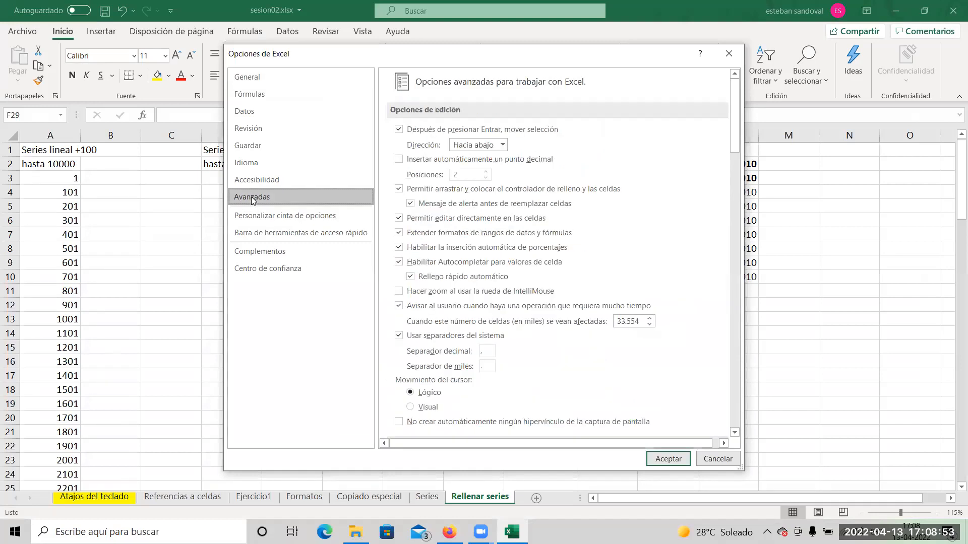
click(734, 386)
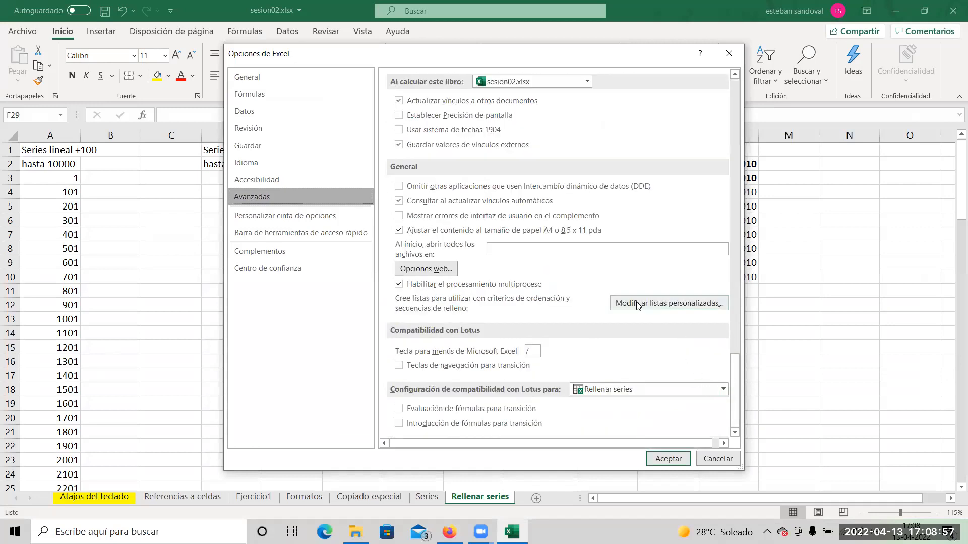
click(669, 304)
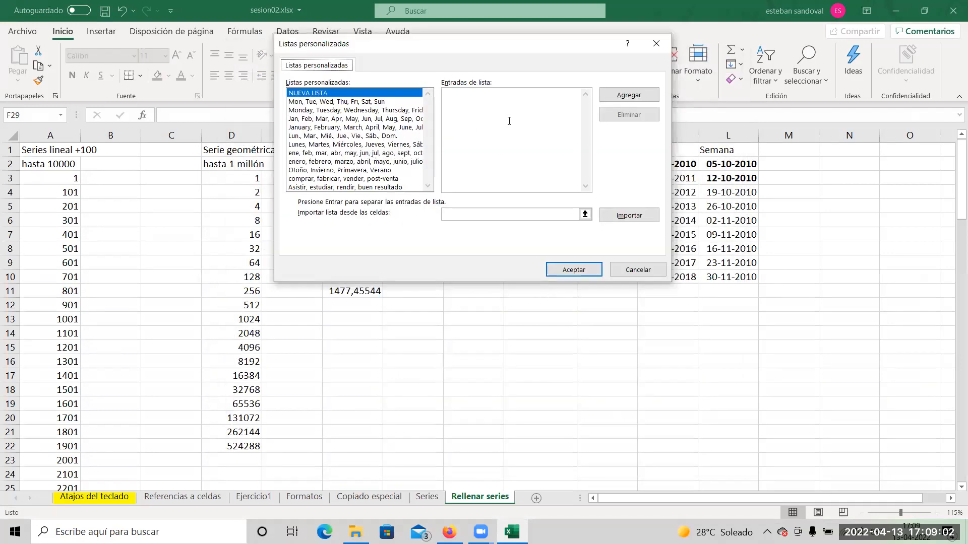
click(654, 43)
click(729, 53)
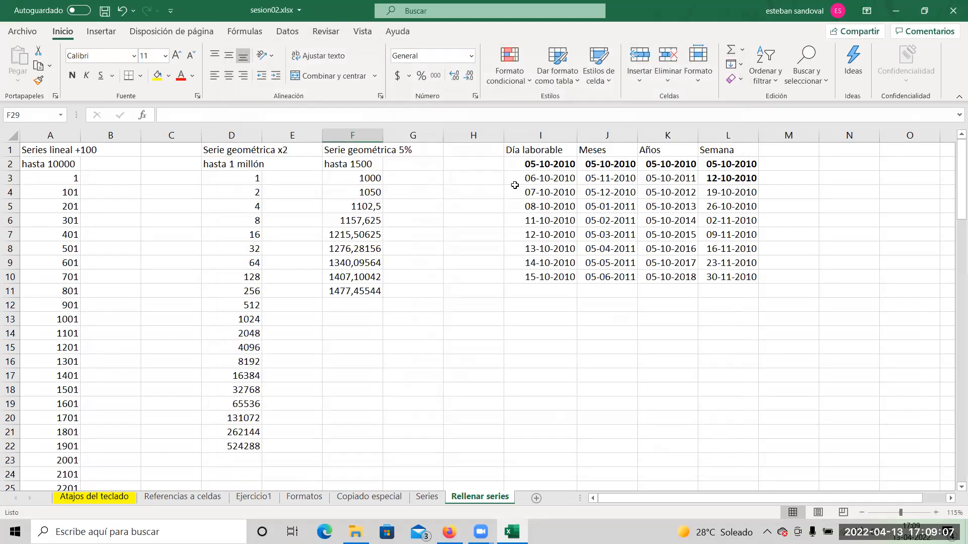
Enter 1 and 101 in B3:B4 and auto-fill the linear series down column B alongside column A.
click(104, 178)
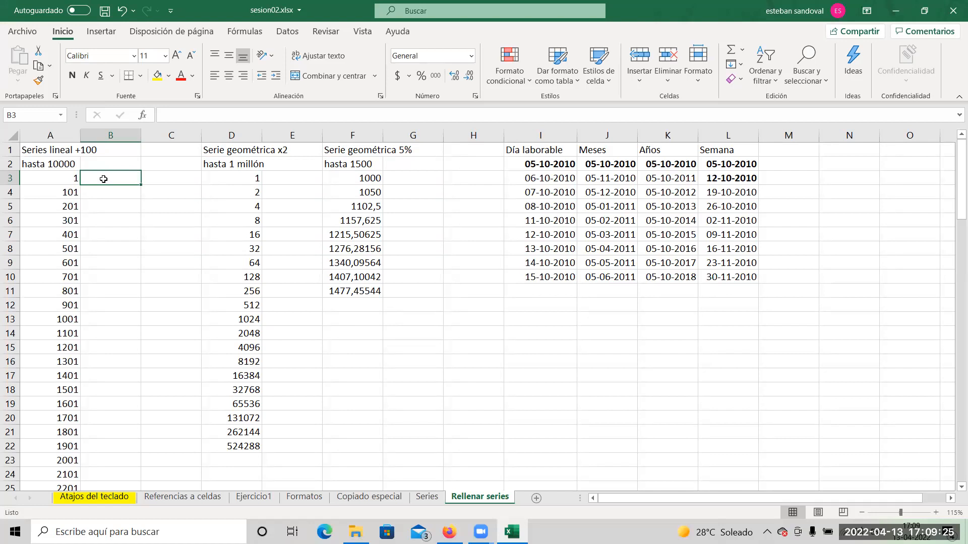
click(159, 177)
click(121, 175)
click(161, 180)
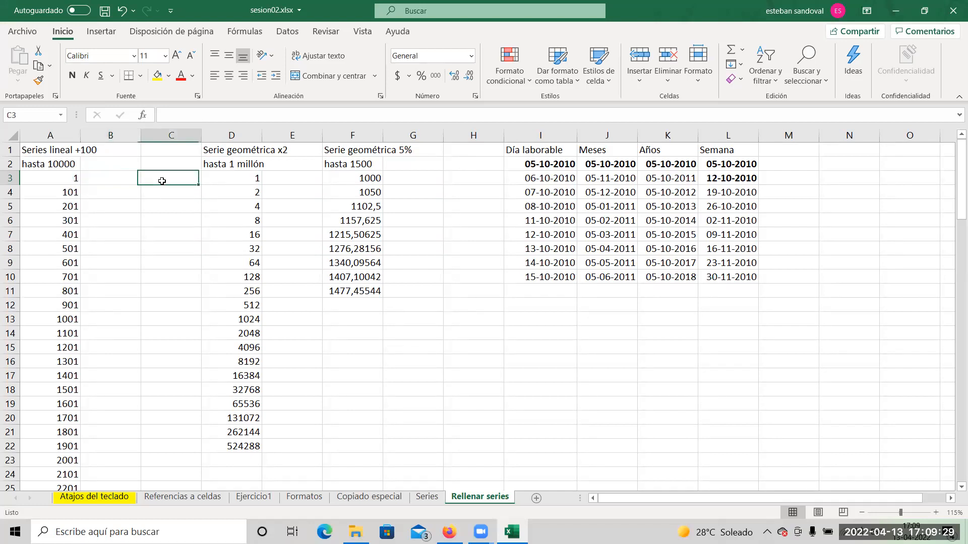
click(122, 179)
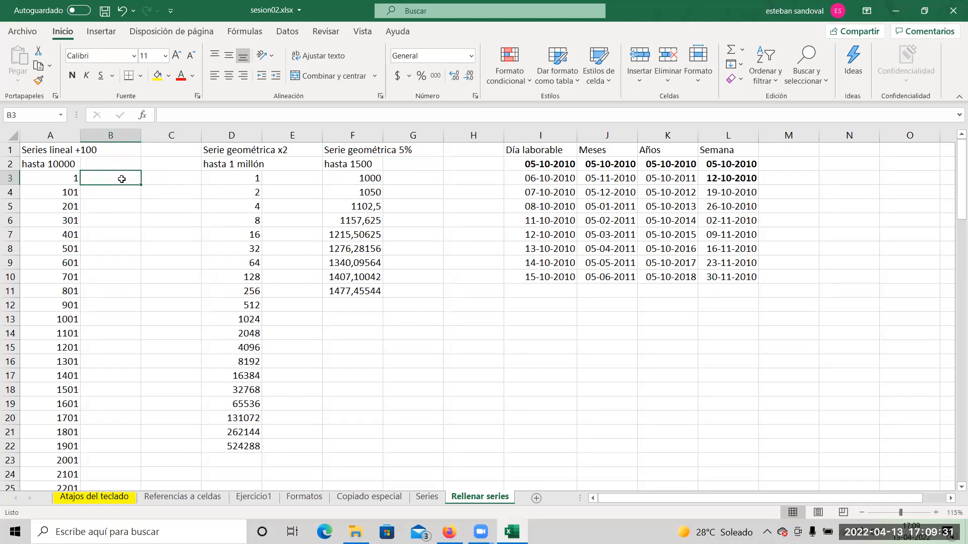
text(1)
key(Return)
text(101)
key(Return)
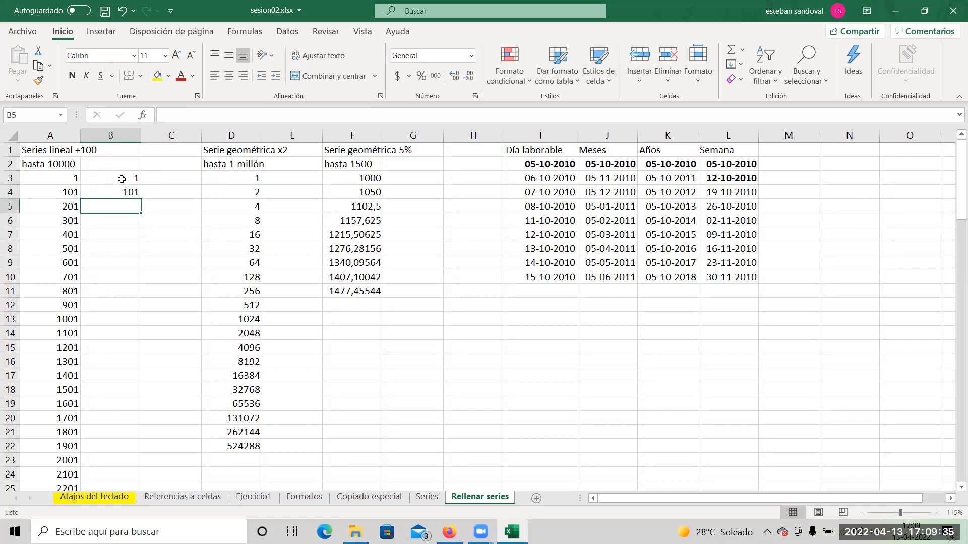
drag(121, 178, 120, 192)
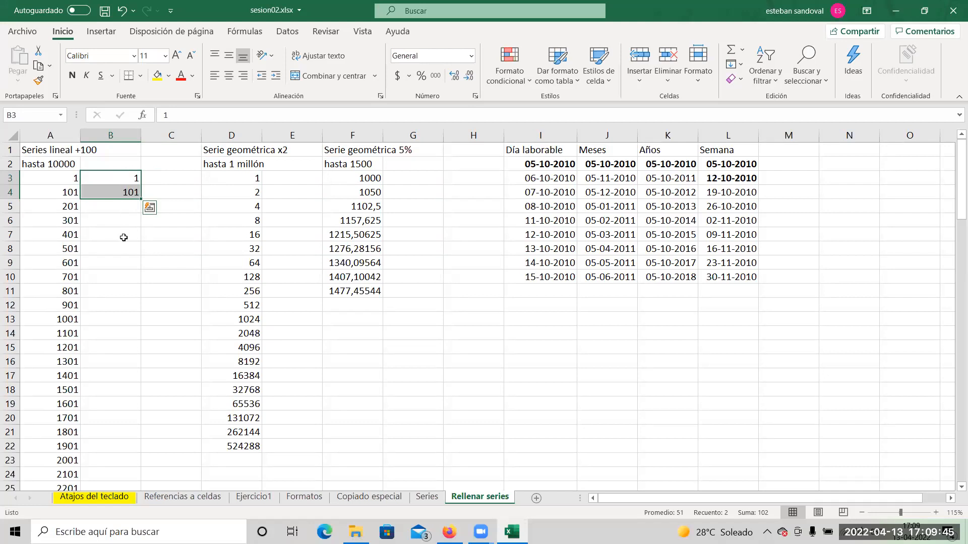
double_click(140, 201)
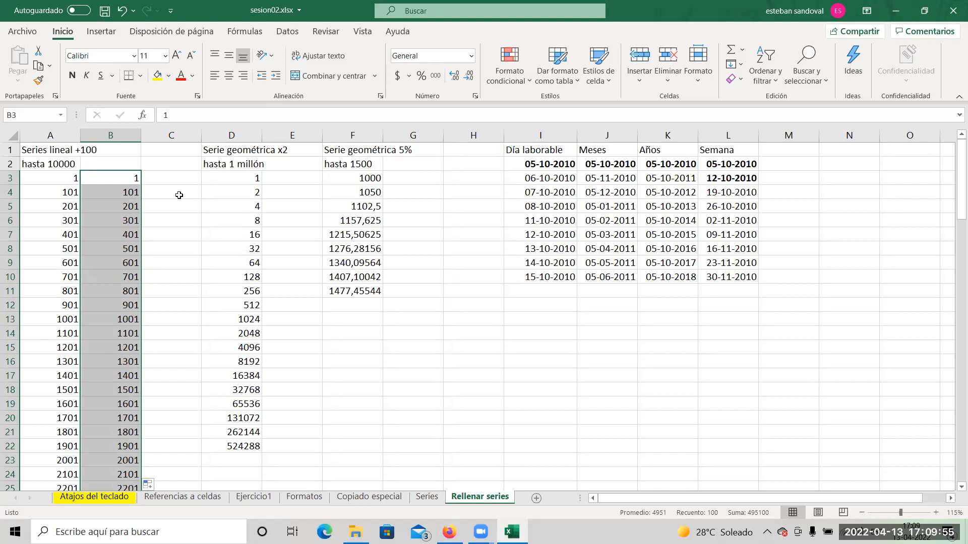
Enter 1 in C3 and the formula =C3+100 in C4 as the start of a linear series.
click(174, 180)
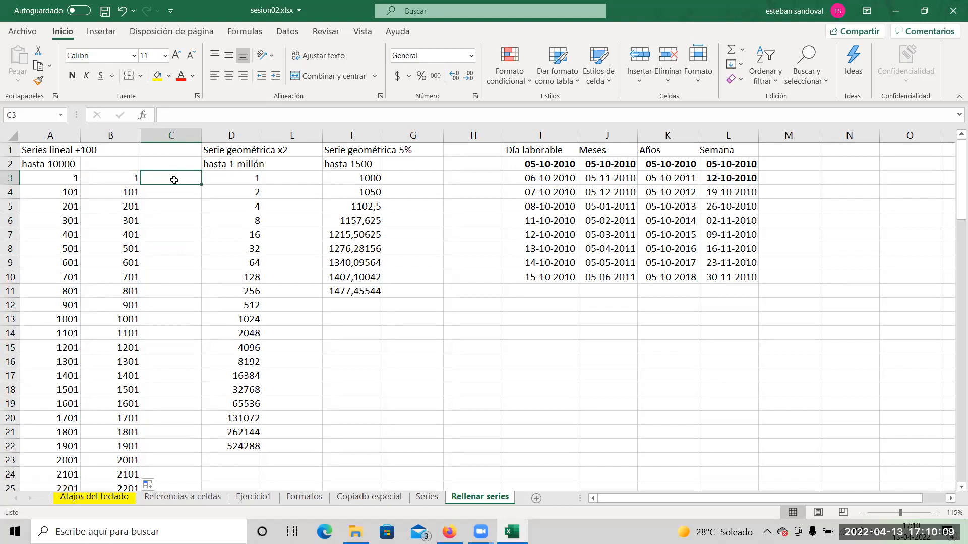
text(1)
key(Return)
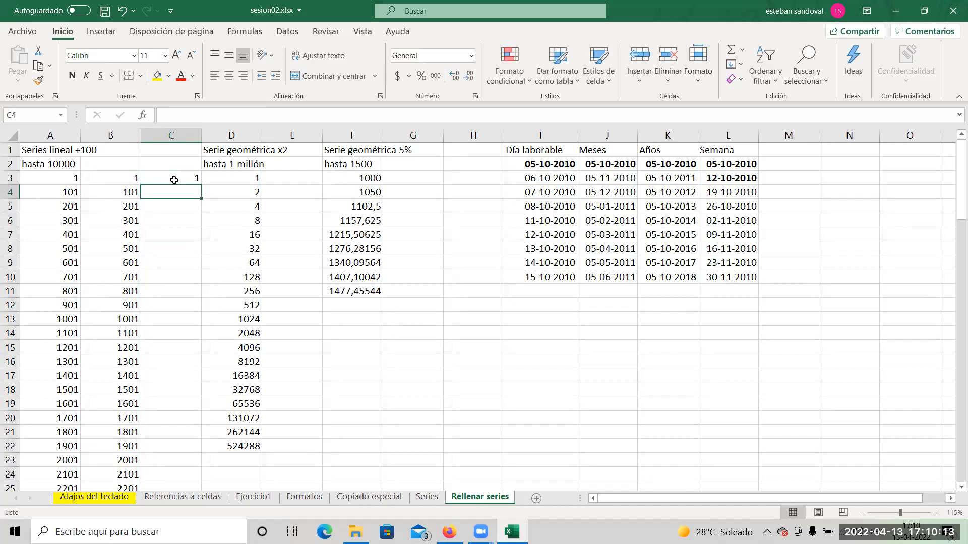
text(=)
click(172, 177)
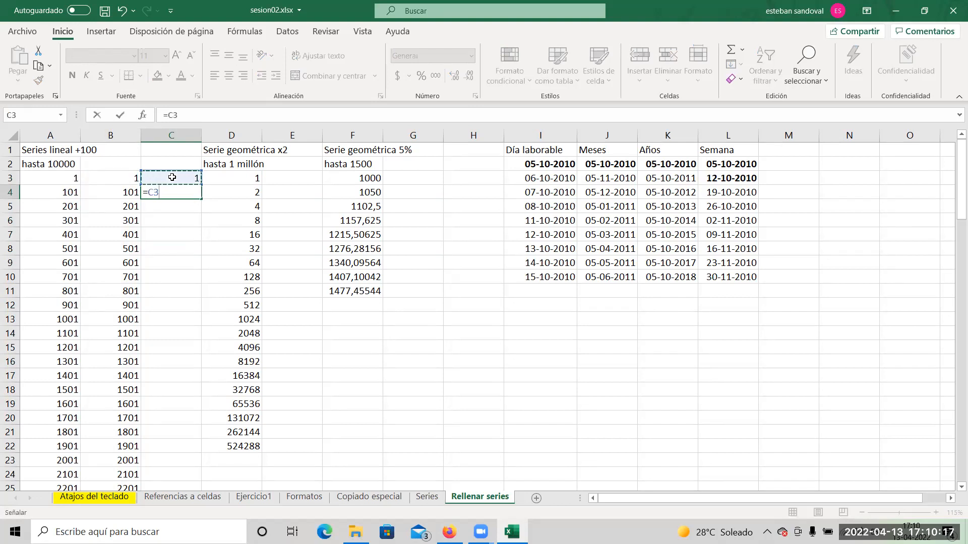
text(+100)
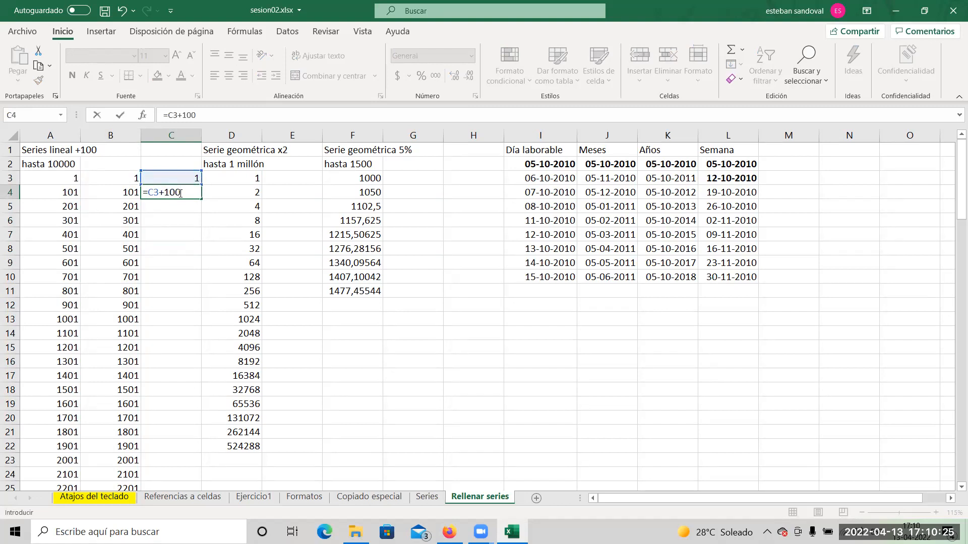
key(Return)
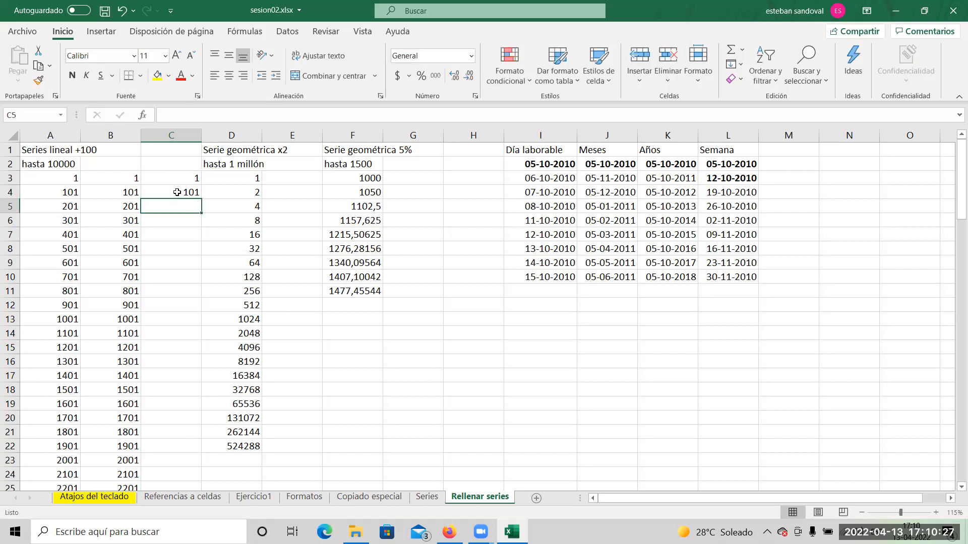
Inspect the formula in C4, then copy it down to C5 and check the copied formula's reference.
double_click(178, 192)
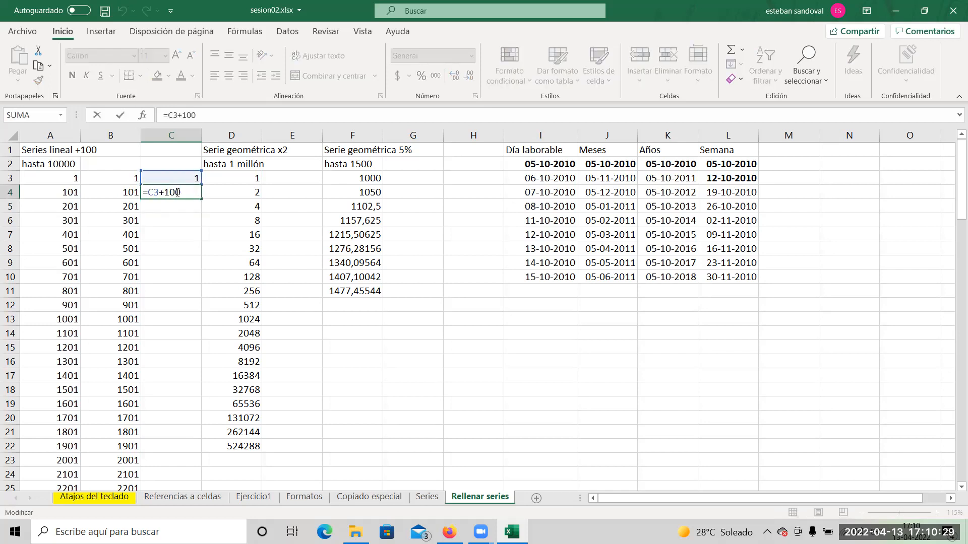
key(Escape)
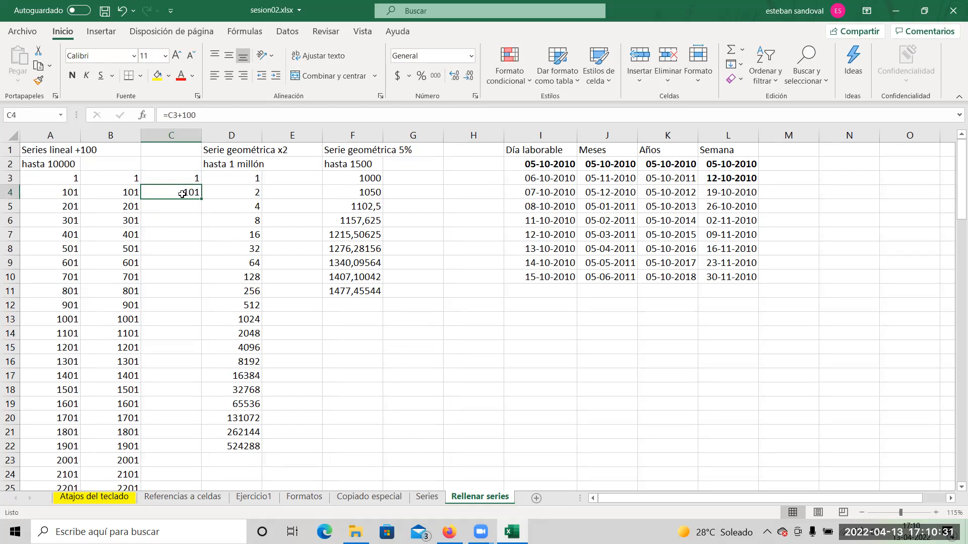
click(172, 210)
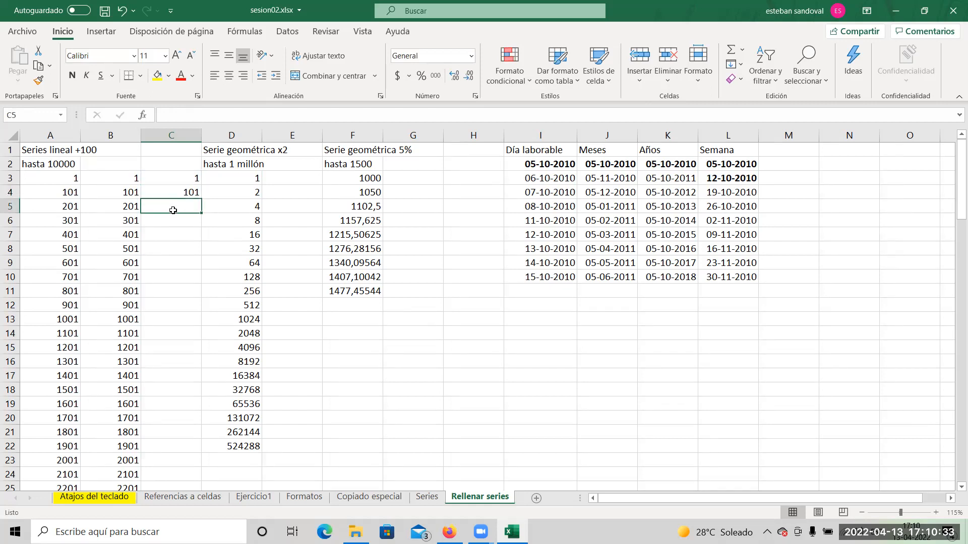
double_click(171, 194)
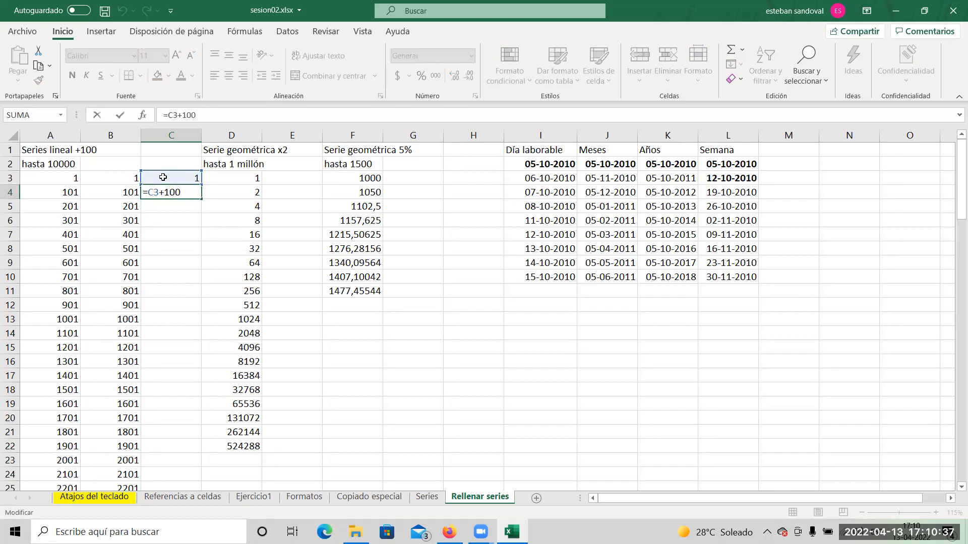
key(Return)
click(183, 192)
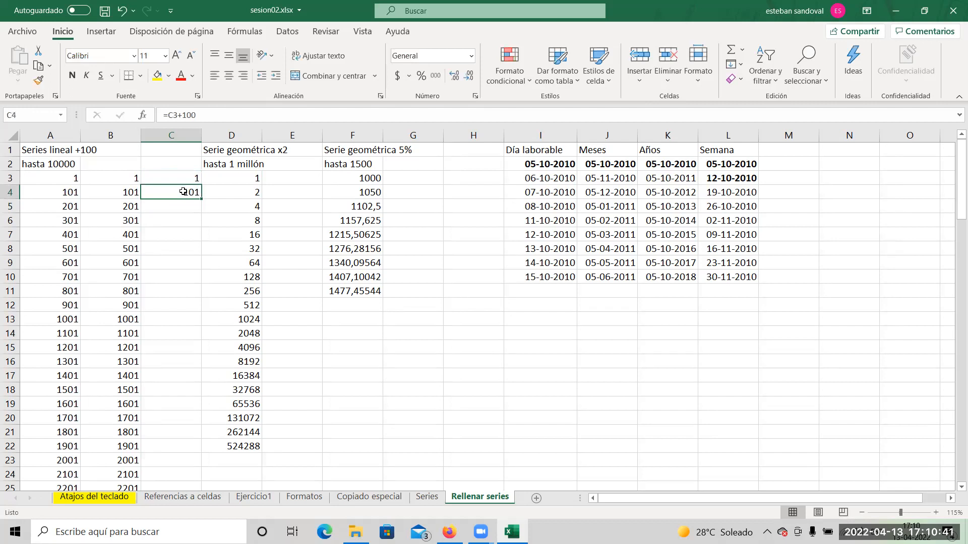
drag(200, 200, 201, 210)
double_click(183, 206)
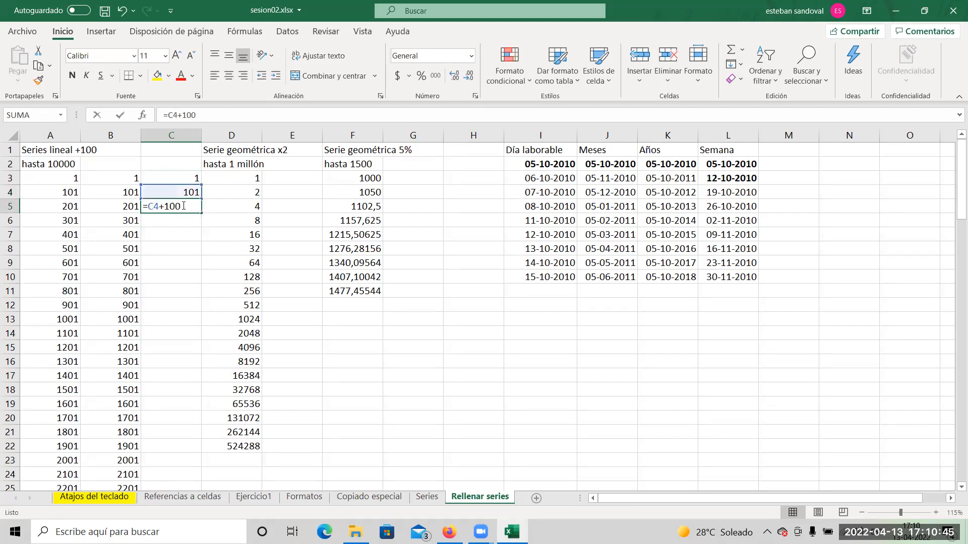
key(Escape)
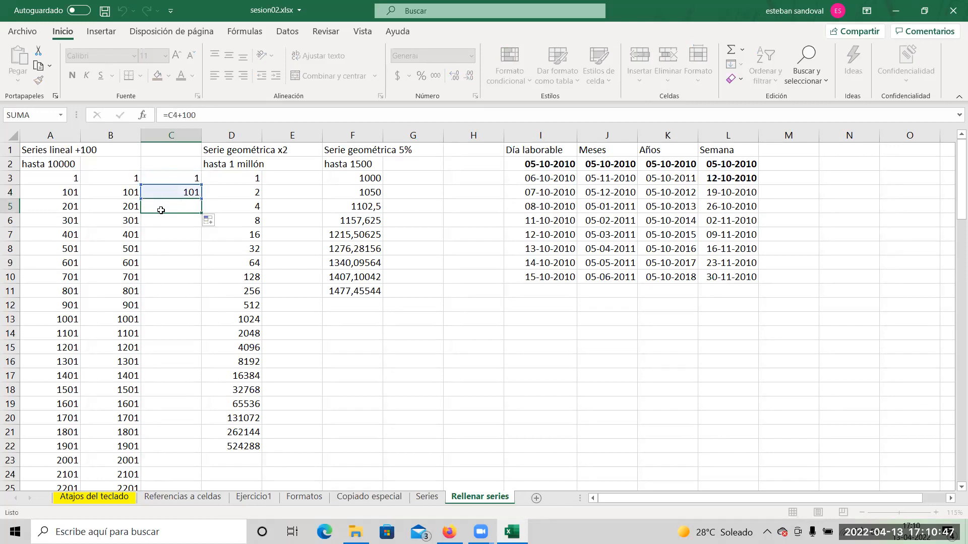
Recheck the formula in C4 and auto-fill C4:C5 down column C alongside the linear series in column B.
double_click(188, 193)
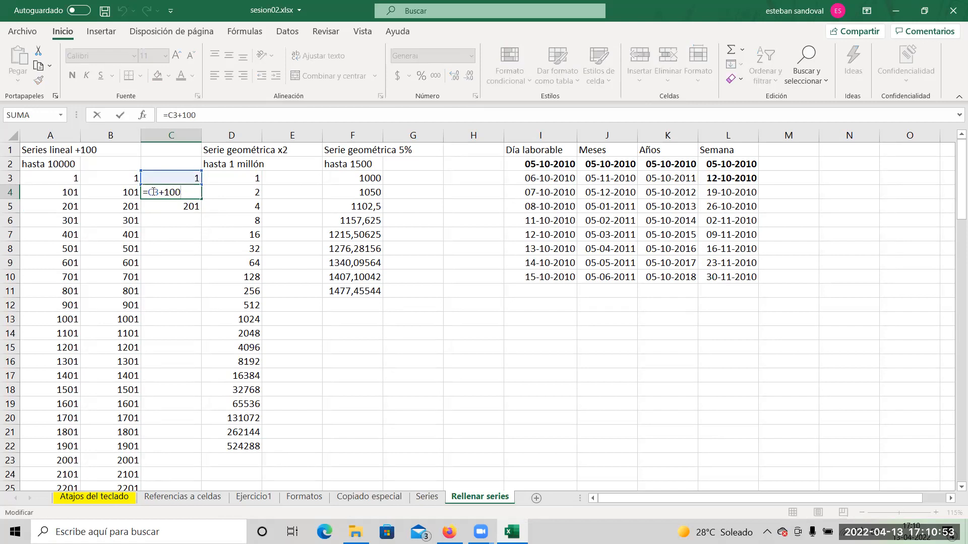
key(Escape)
drag(201, 200, 201, 203)
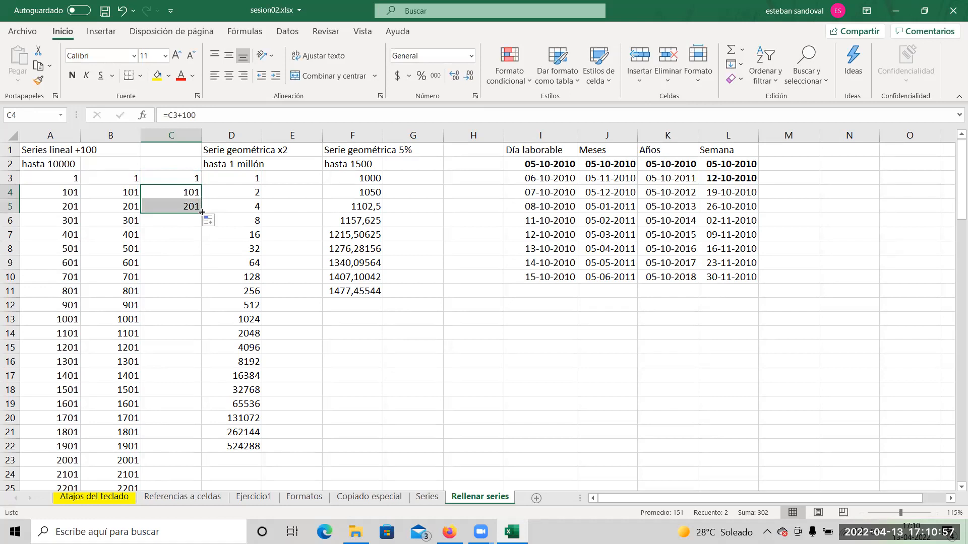
double_click(202, 212)
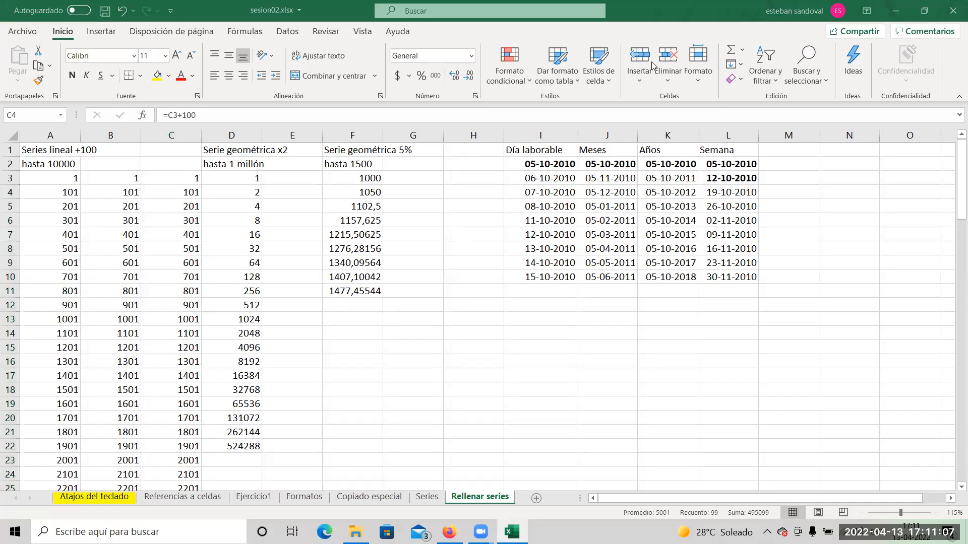
Enter 1 in E3 and the formula =E3*2 in E4 to start the doubling series.
click(284, 185)
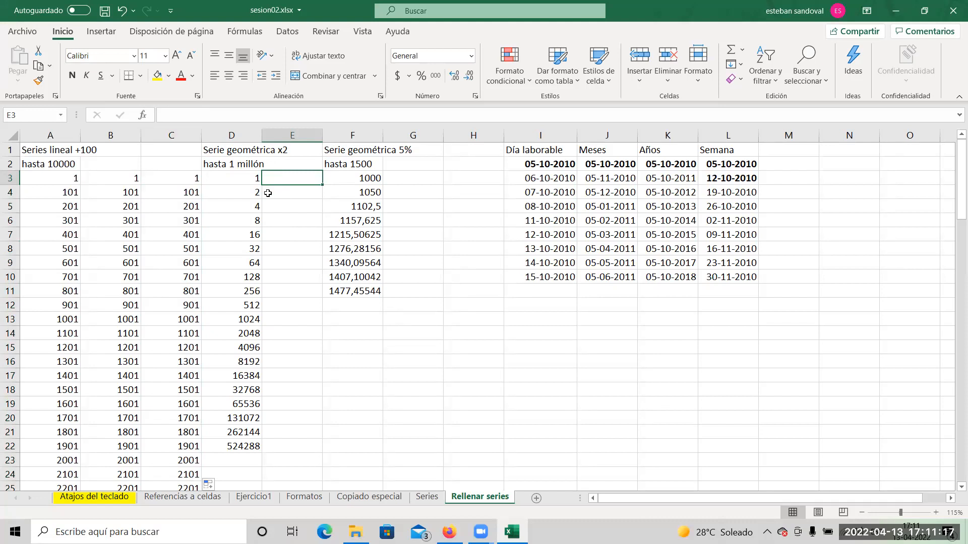
text(1)
key(Return)
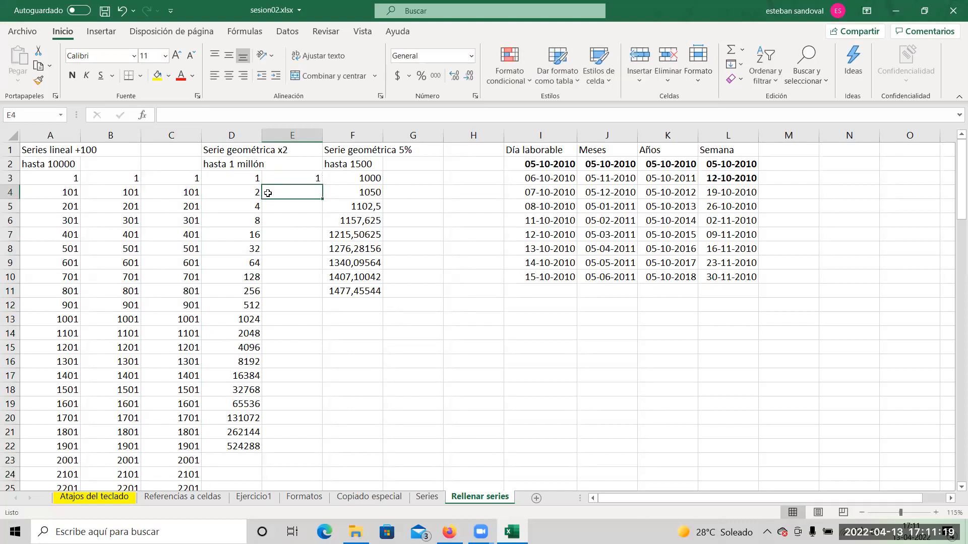
text(=)
click(286, 179)
text(*)
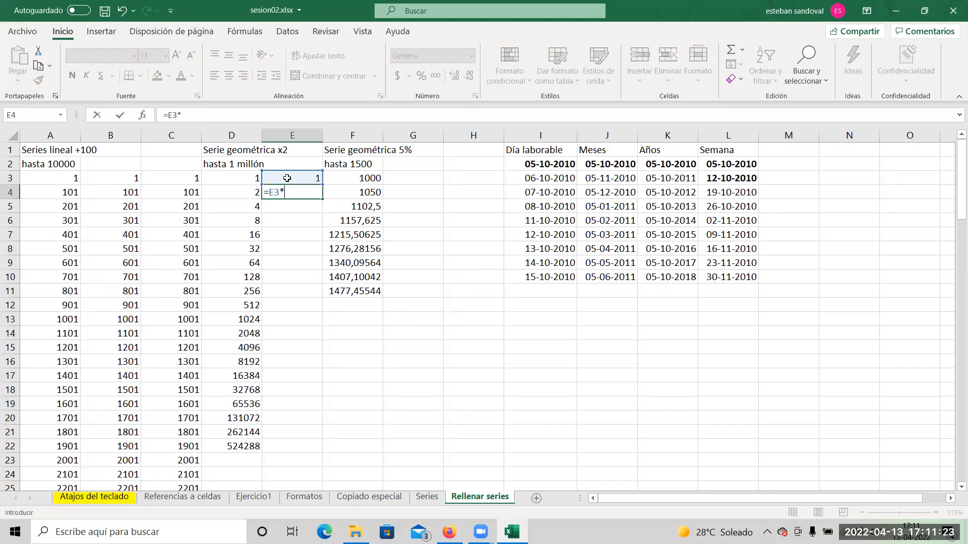
key(Down)
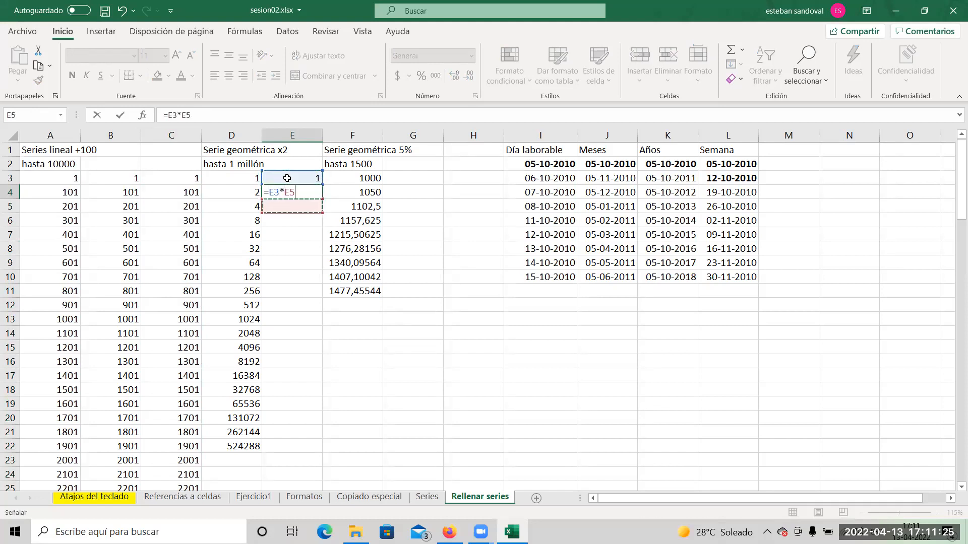
key(BackSpace)
key(BackSpace)
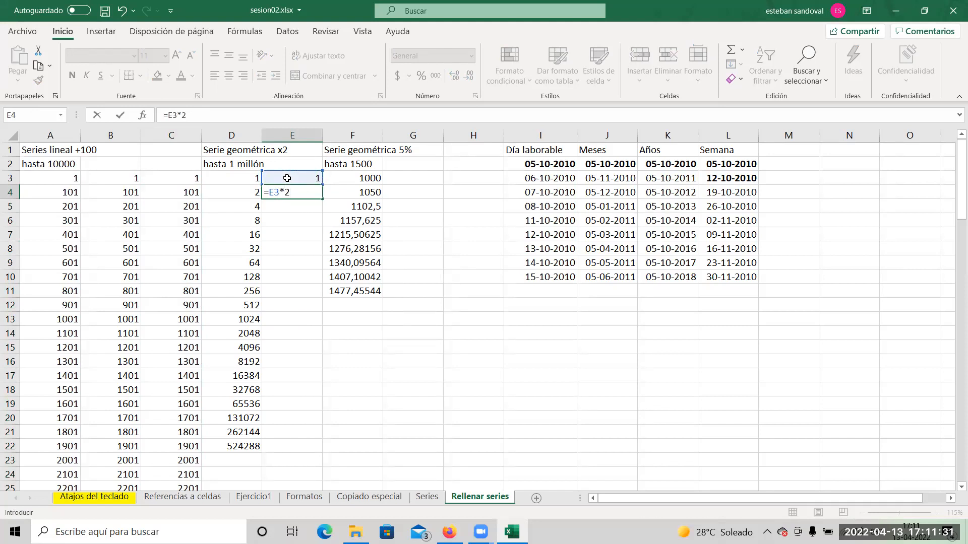
key(Return)
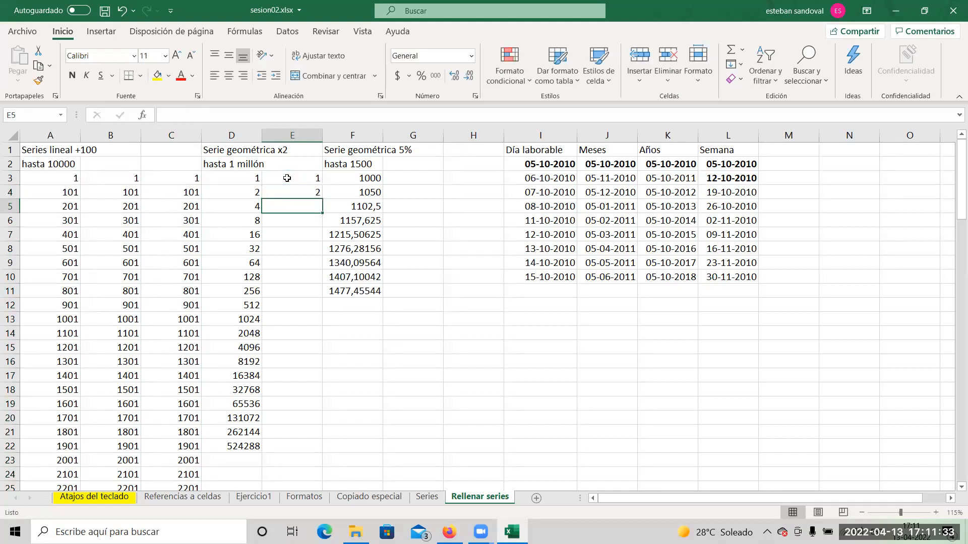
Auto-fill the doubling formula from E4 down column E.
click(301, 191)
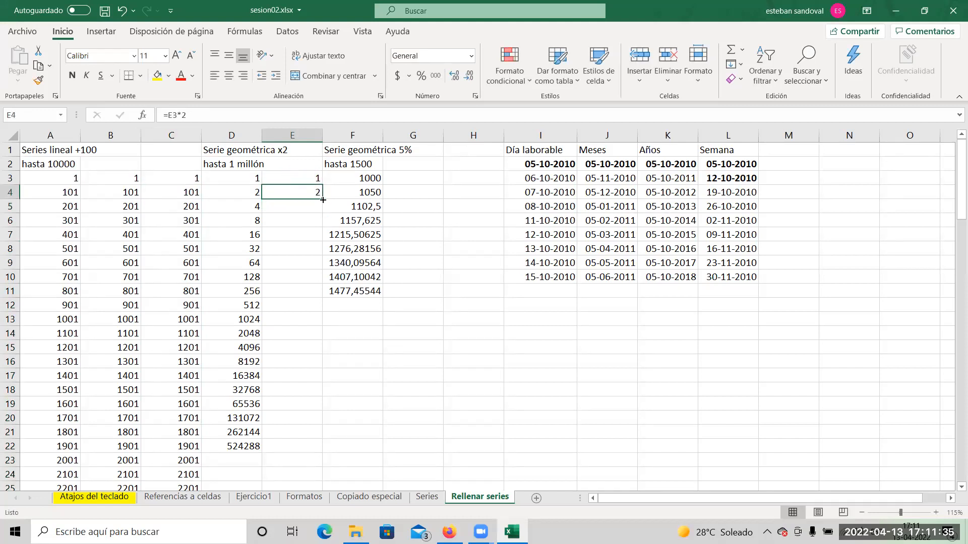
double_click(323, 200)
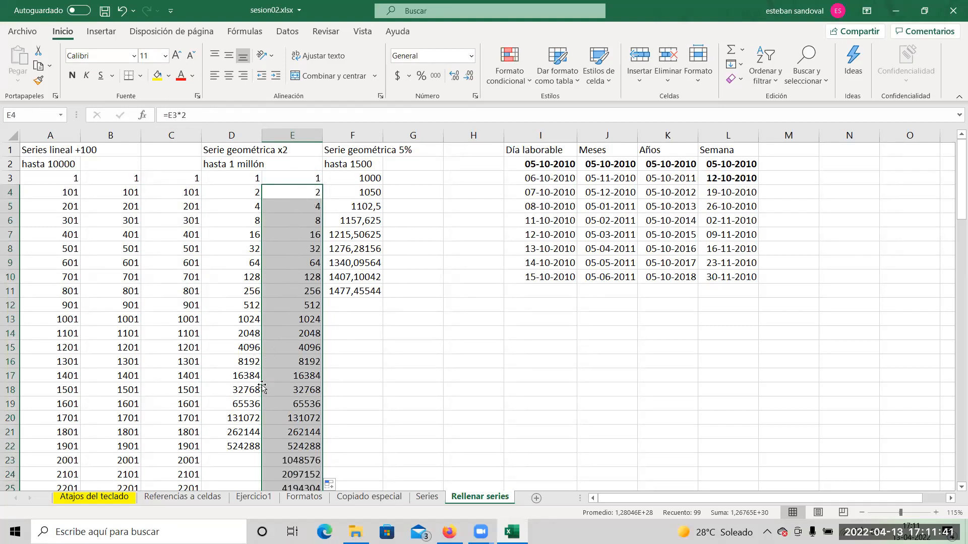
click(385, 422)
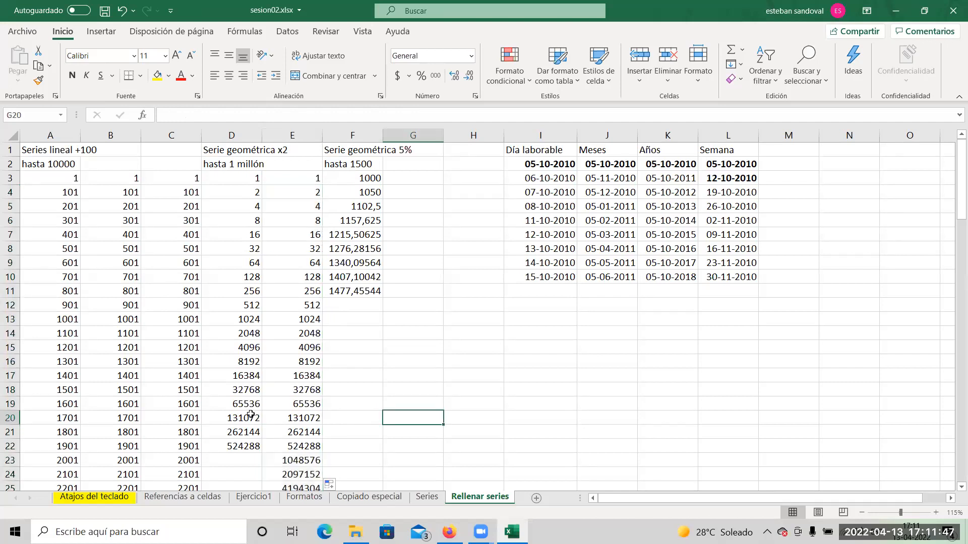
Enter 1000 in G3 and the formula =G3*1,05 in G4 to start the 5% growth series.
click(411, 180)
text(1000)
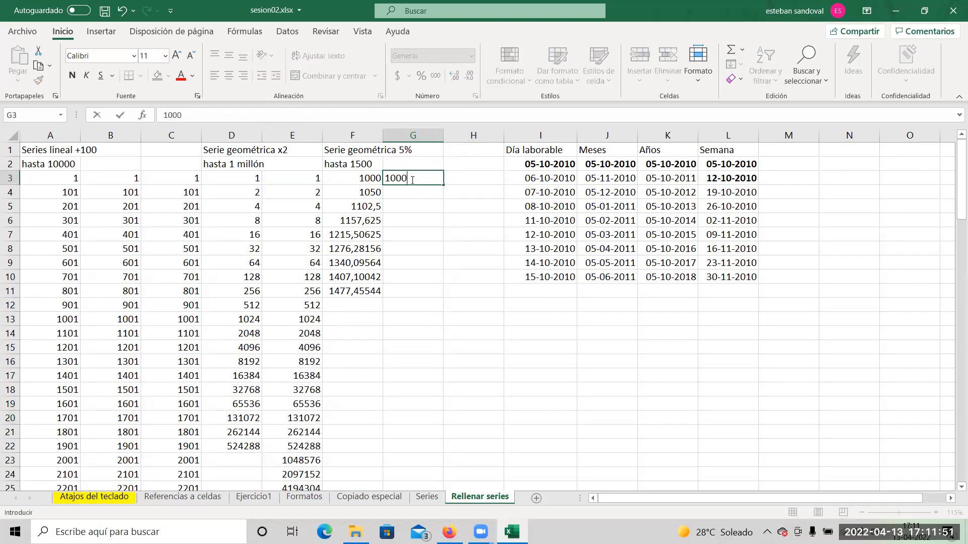
key(Return)
text(=)
click(411, 180)
text(*1,05)
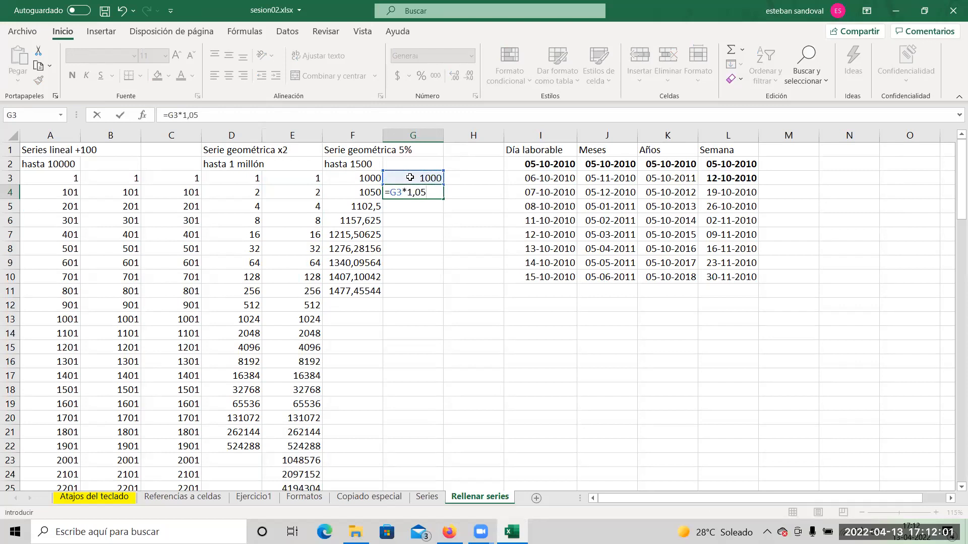
key(Return)
Auto-fill the 5% growth formula from G4 down column G.
click(428, 191)
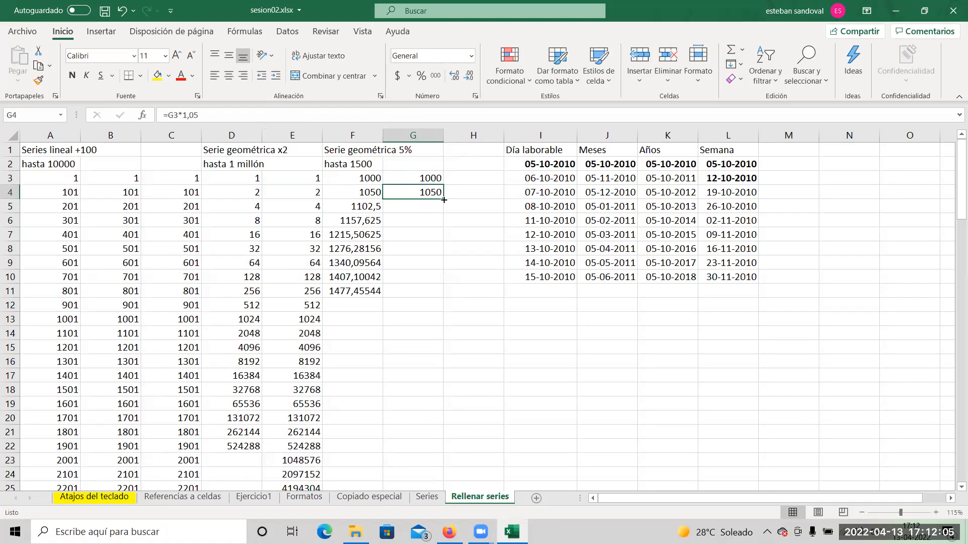
double_click(441, 197)
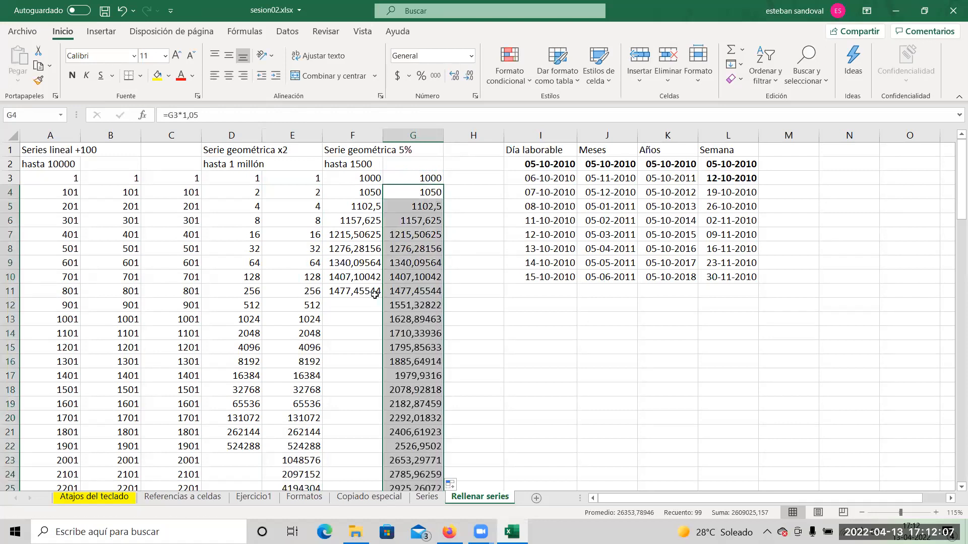
click(490, 322)
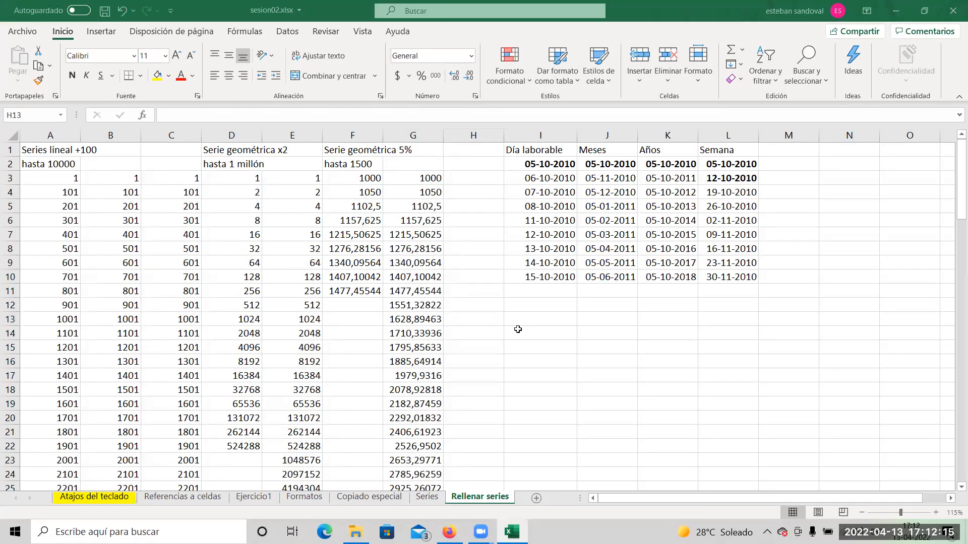
Clear the dates in I2:L10 under the Día laborable, Meses, Años and Semana headings.
click(566, 218)
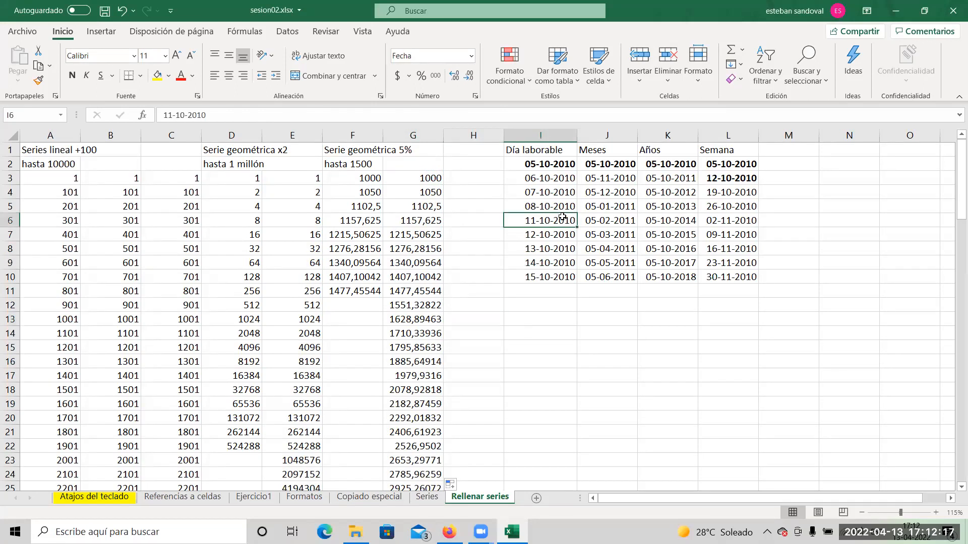
drag(541, 168, 737, 258)
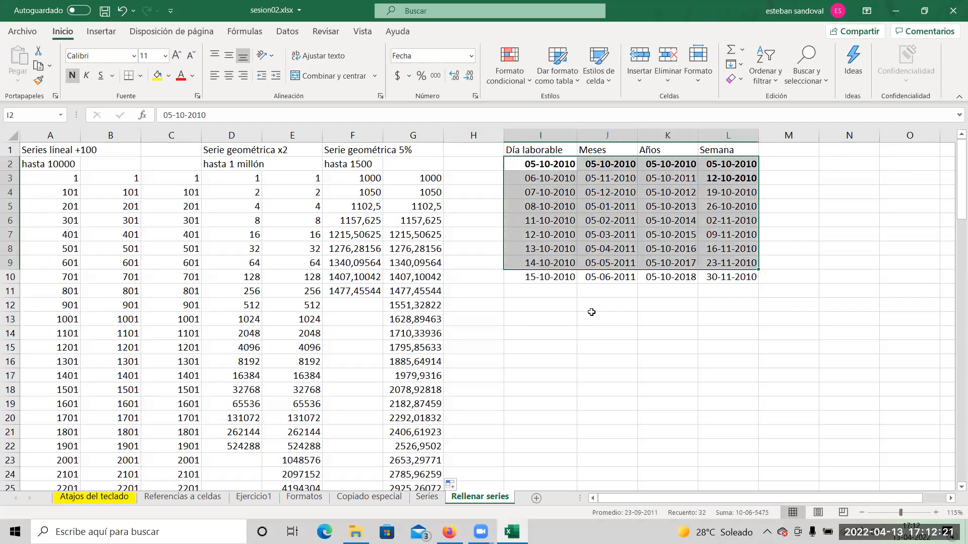
click(559, 321)
drag(537, 165, 746, 276)
key(Delete)
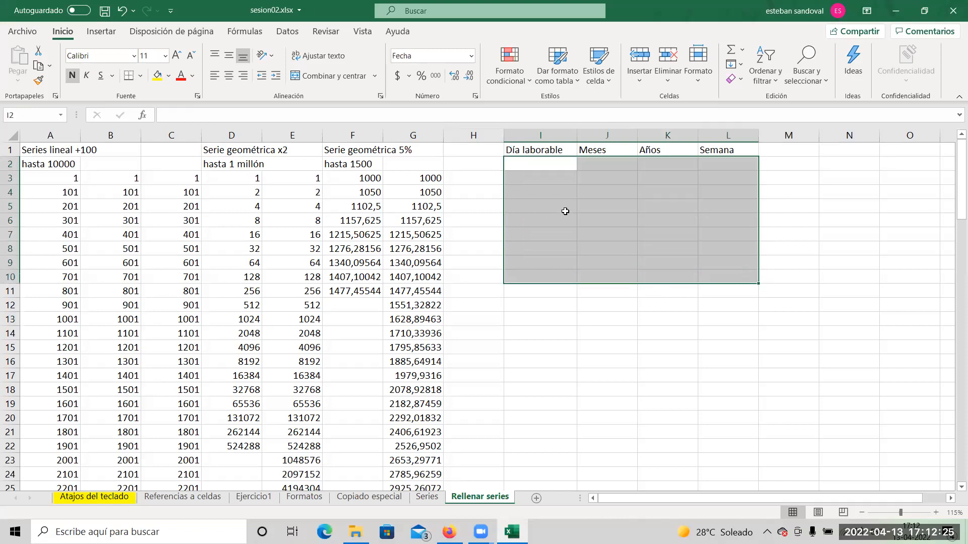
Check the current date in the system calendar and enter 11/04/2021 in I2 under Día laborable.
click(899, 531)
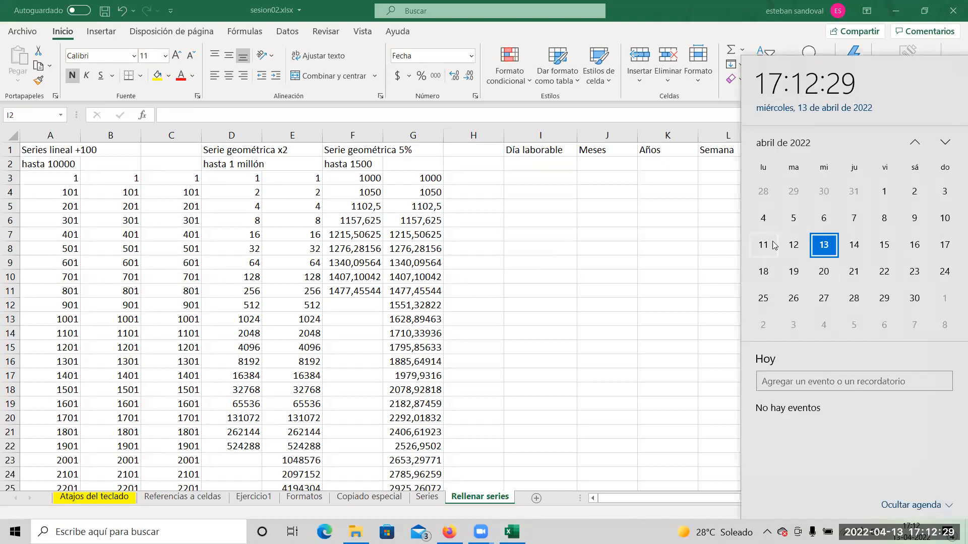
click(662, 238)
click(535, 163)
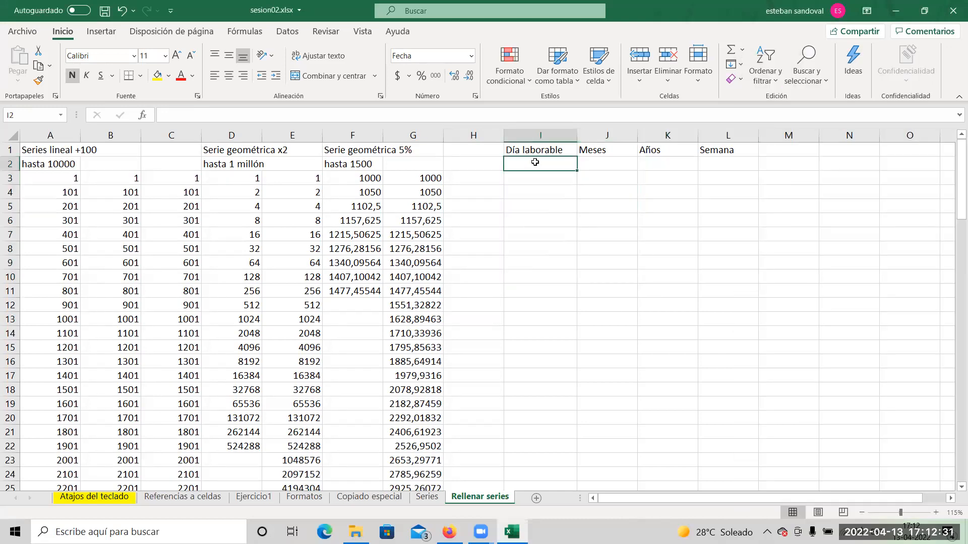
text(111)
key(BackSpace)
text(/04/2021)
key(Return)
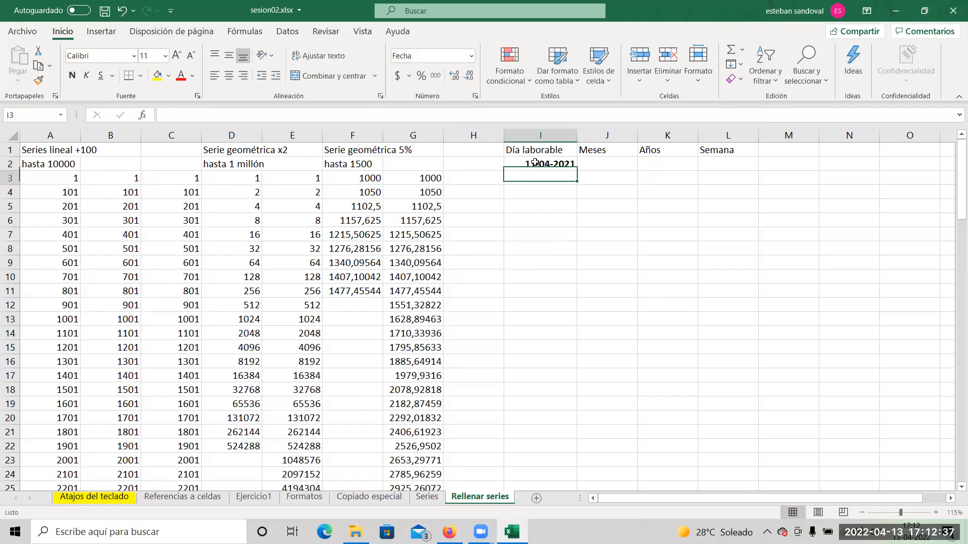
Remove the bold from I2 and fill its date down to I16 using only weekdays.
click(536, 162)
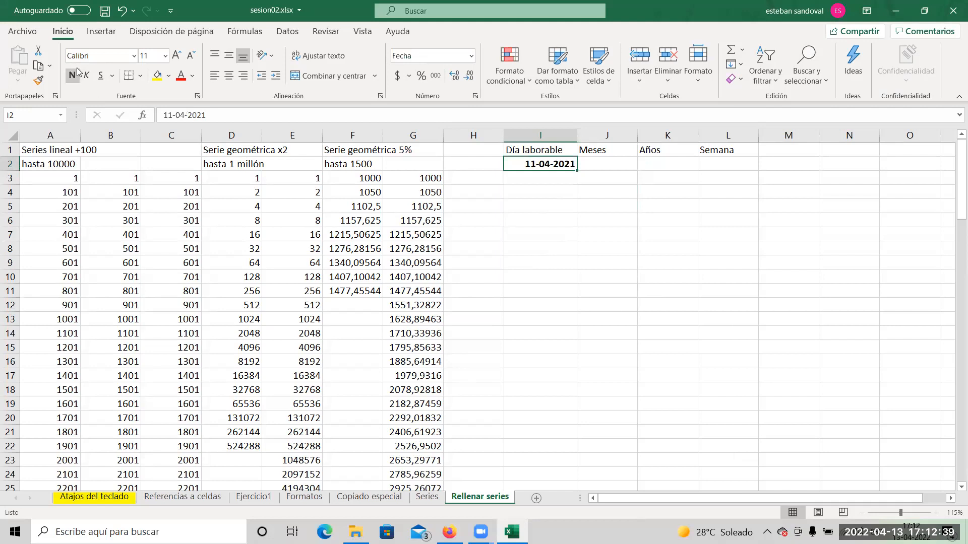
key(ctrl+n)
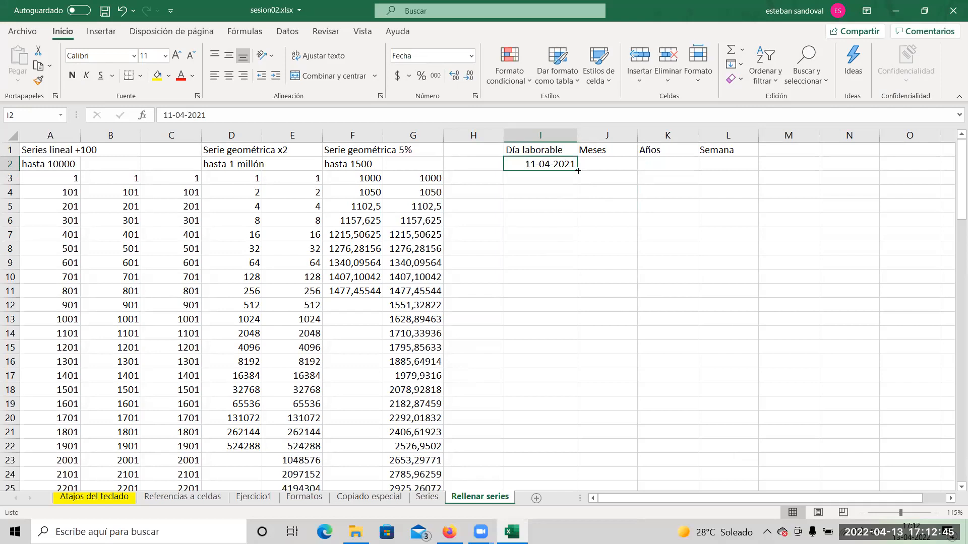
drag(578, 171, 584, 374)
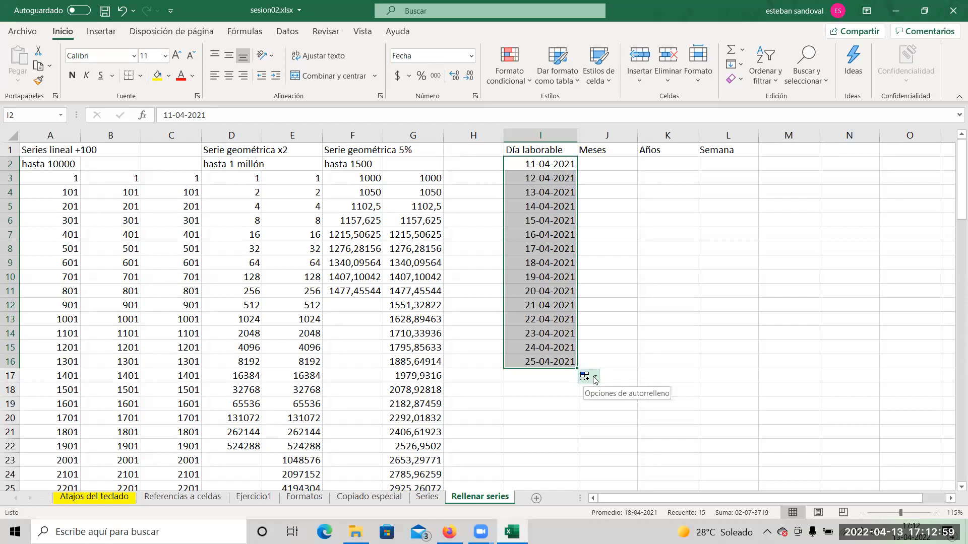
click(595, 378)
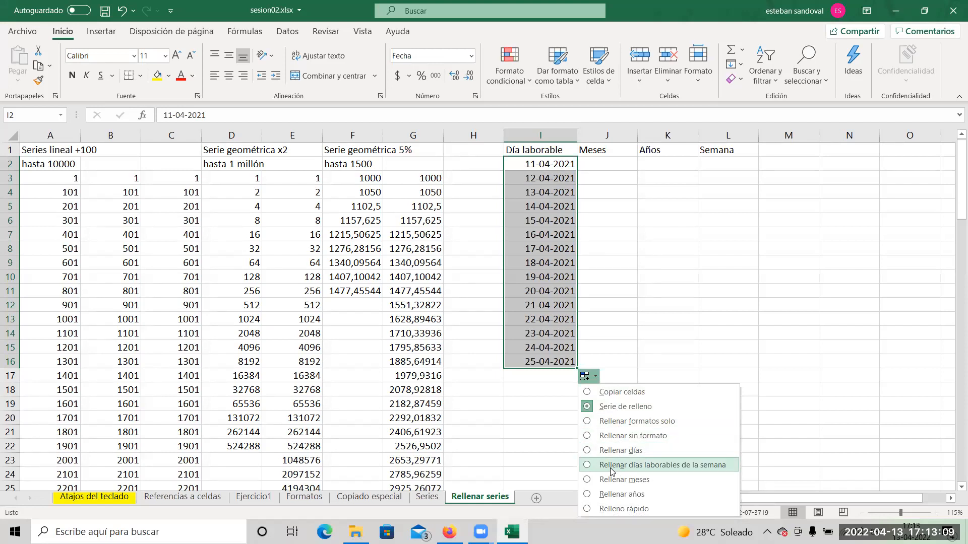
click(670, 469)
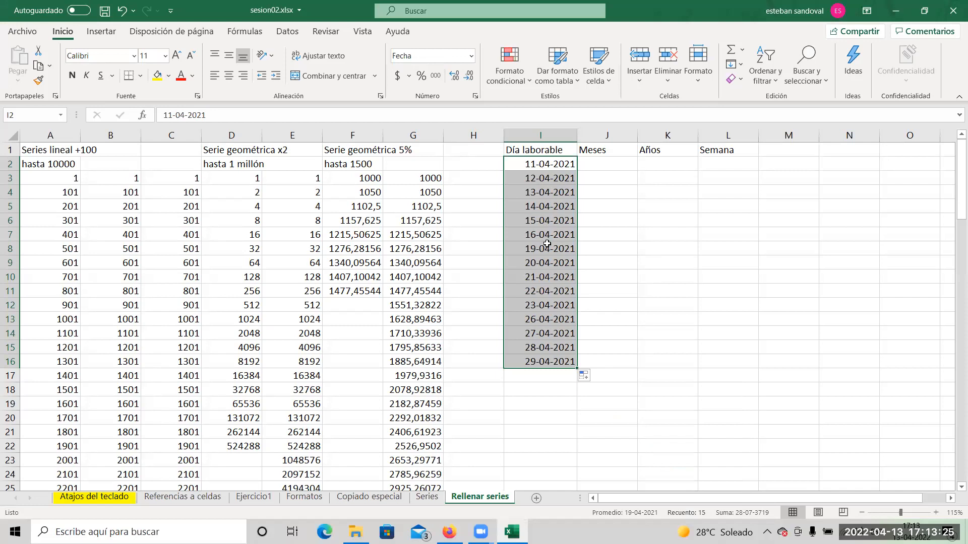
Check the weekdays in the system calendar and correct the starting date in I2 to 11-04-2022.
click(898, 530)
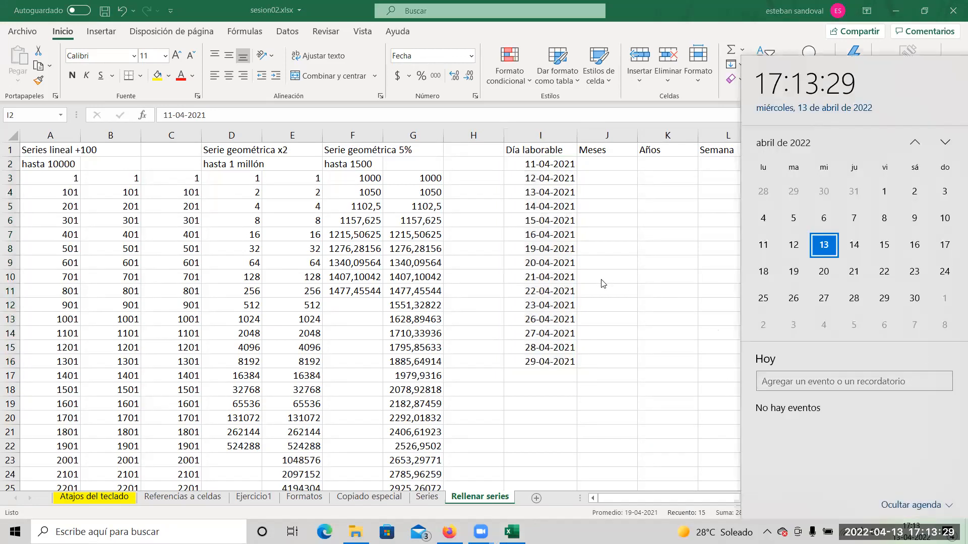
click(541, 239)
click(539, 163)
double_click(576, 165)
key(BackSpace)
text(2)
key(Return)
click(574, 165)
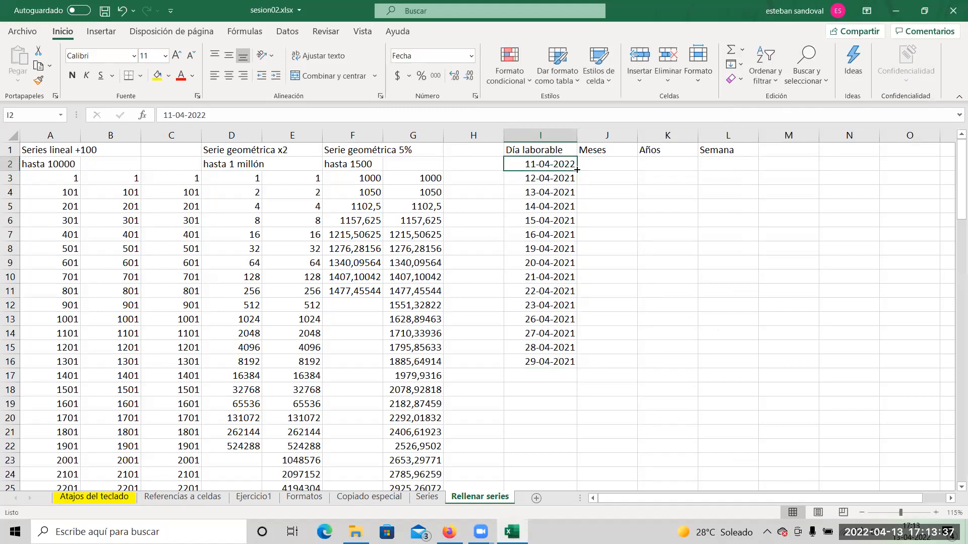
Refill the Día laborable column from I2 down to I16 with weekdays only and check the weekend jump.
drag(574, 164, 575, 362)
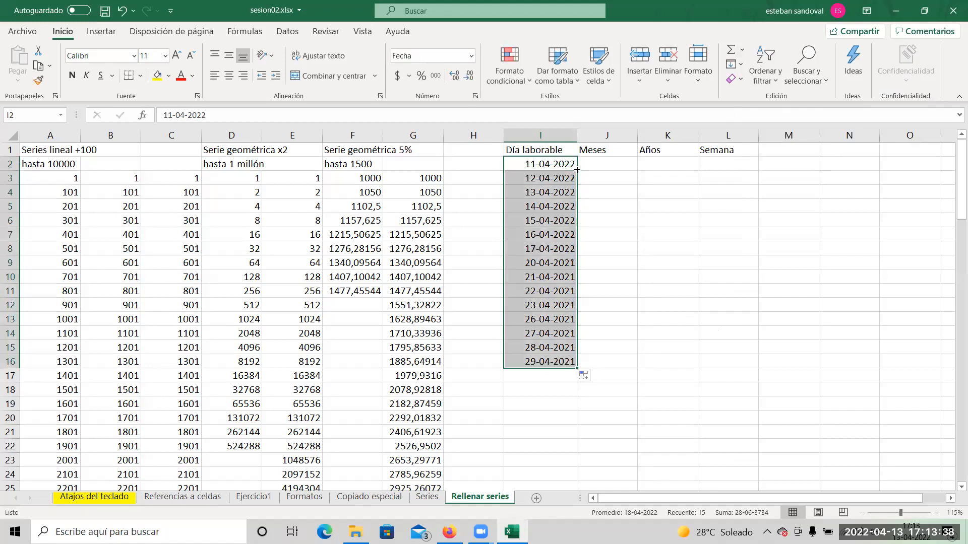
click(593, 377)
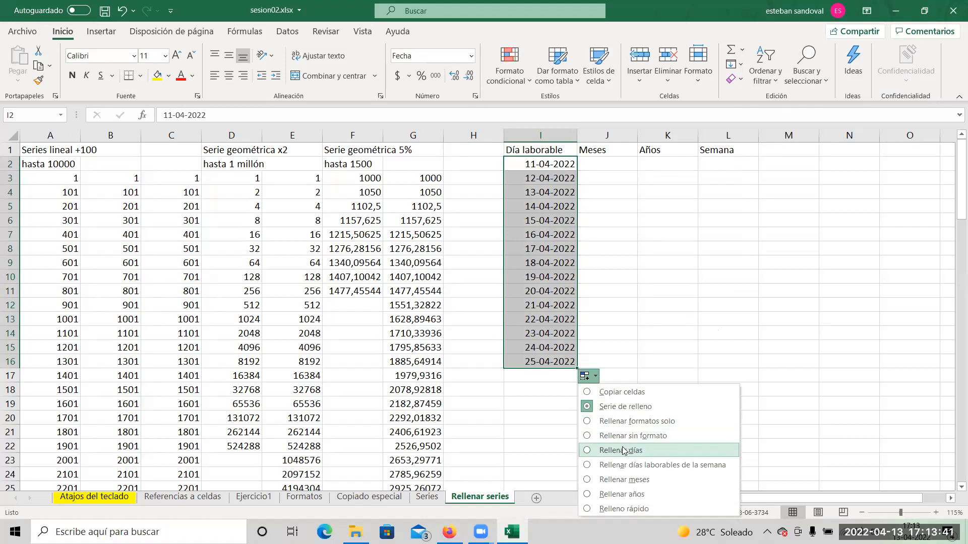
click(623, 468)
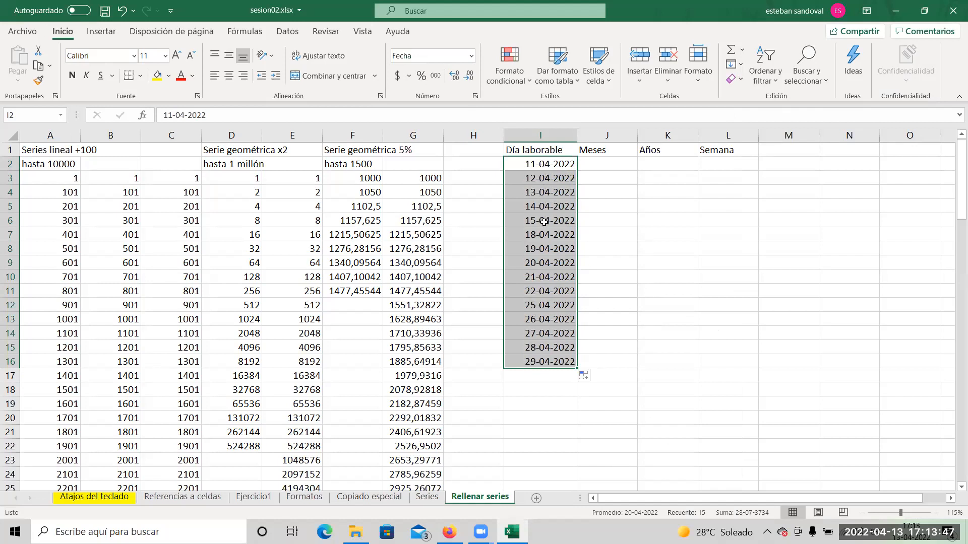
click(545, 221)
click(543, 236)
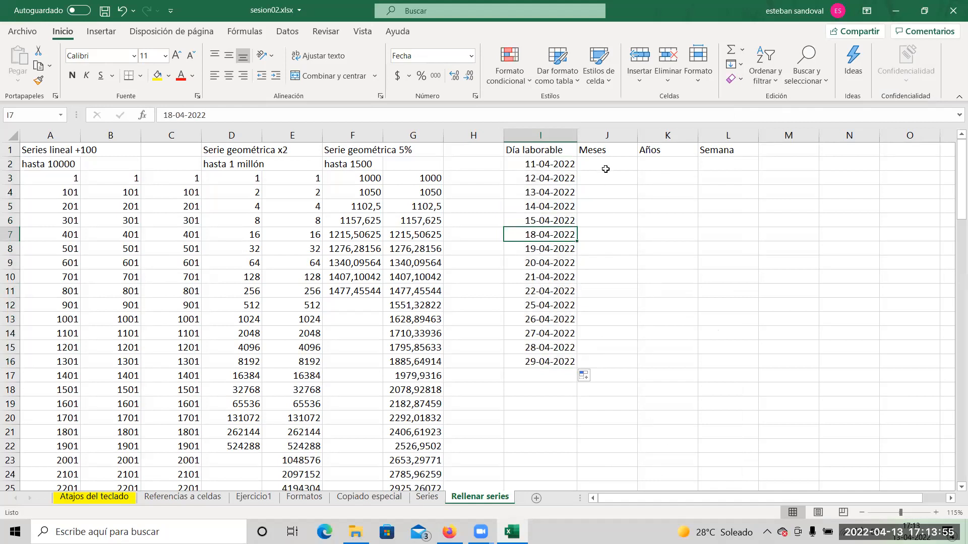
Enter the date 11/04/2022 in J2 under the Meses heading.
click(555, 163)
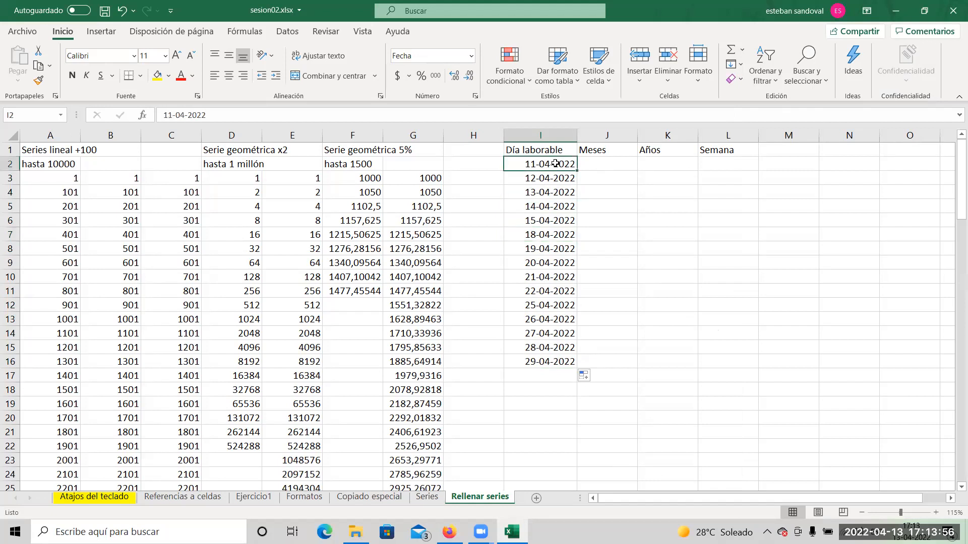
click(595, 164)
text(=)
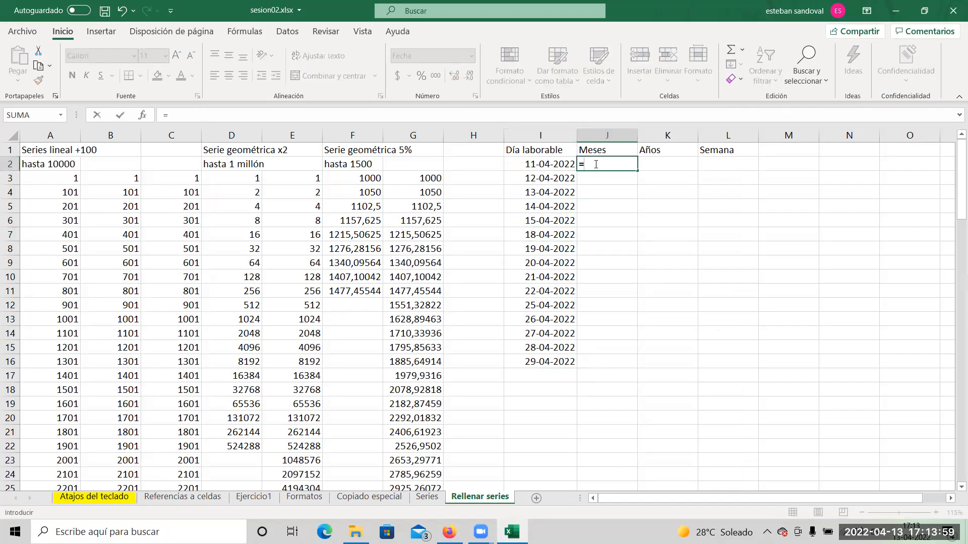
key(Escape)
text(11)
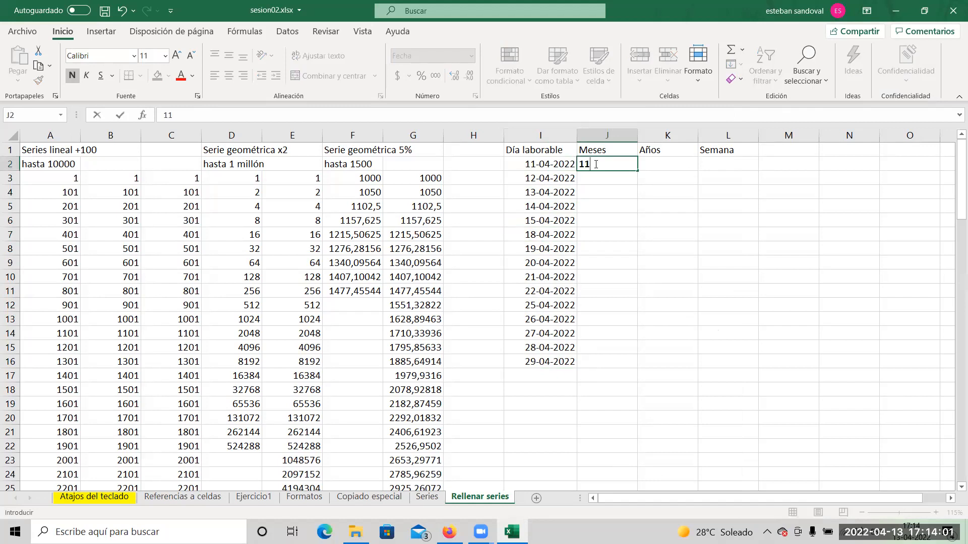
text(/04/2022)
key(Return)
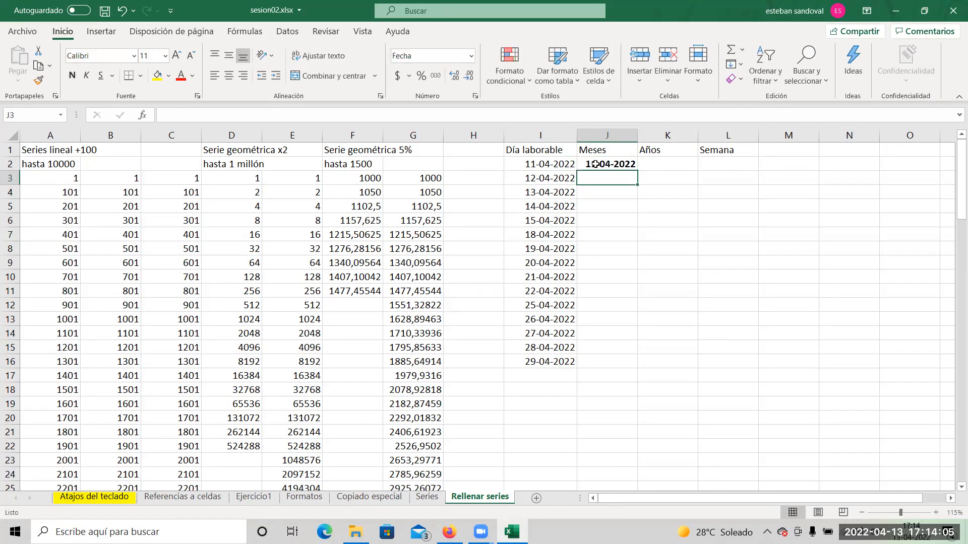
Fill the Meses column from J2 down to J16 in monthly increments.
click(596, 164)
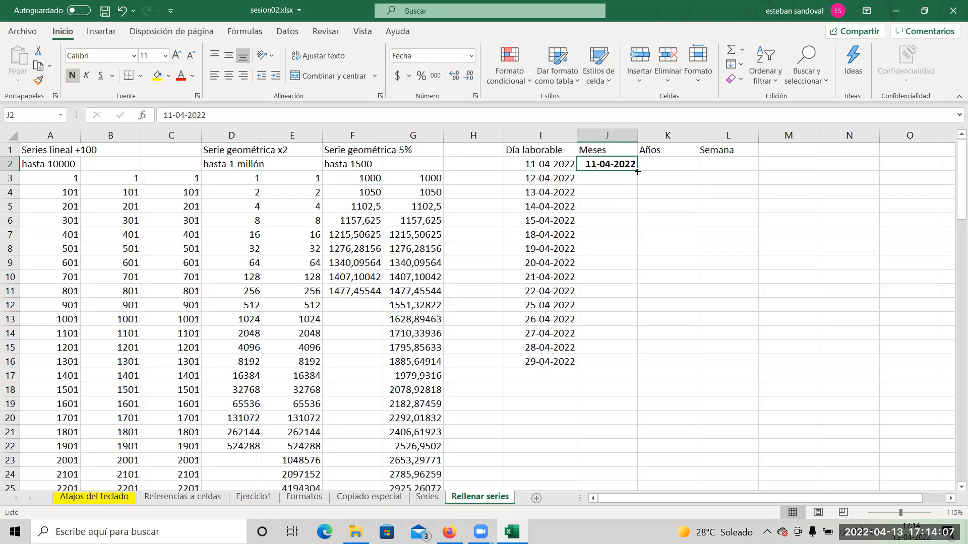
drag(637, 172, 631, 366)
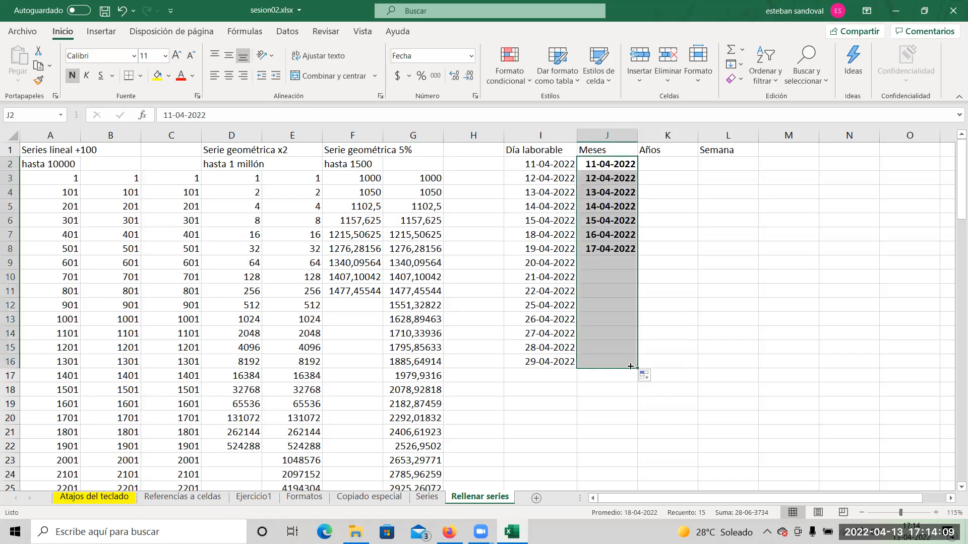
click(656, 379)
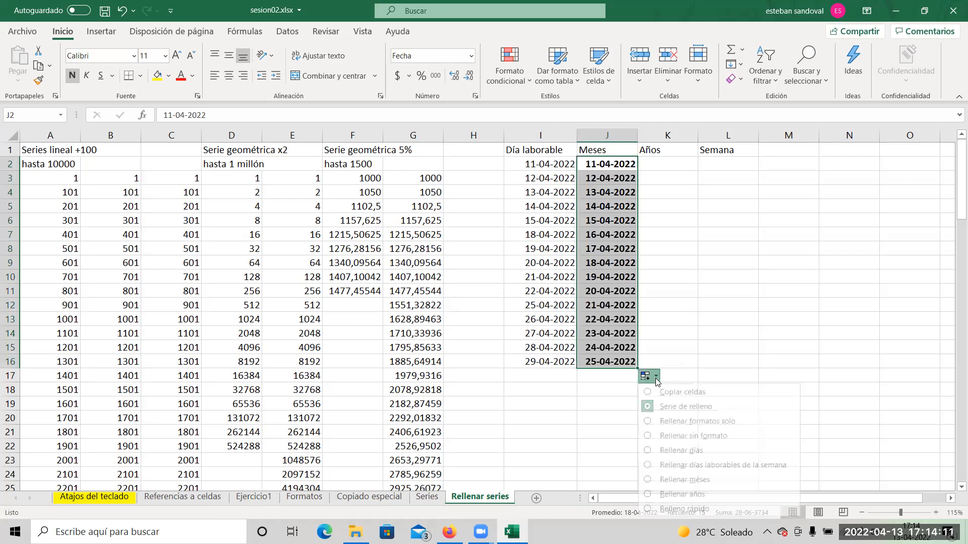
click(672, 480)
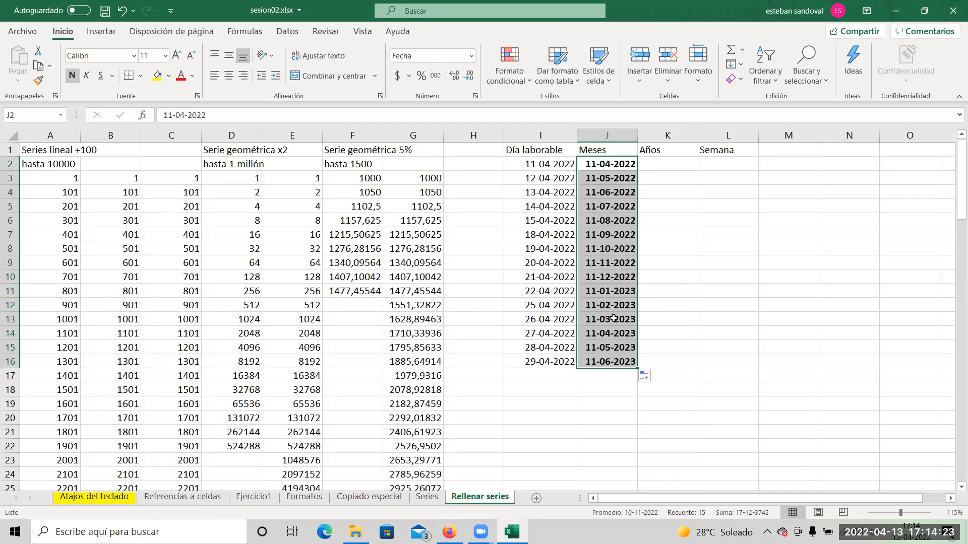
Enter the date 11/04/2022 in K2 under the Años heading.
click(662, 167)
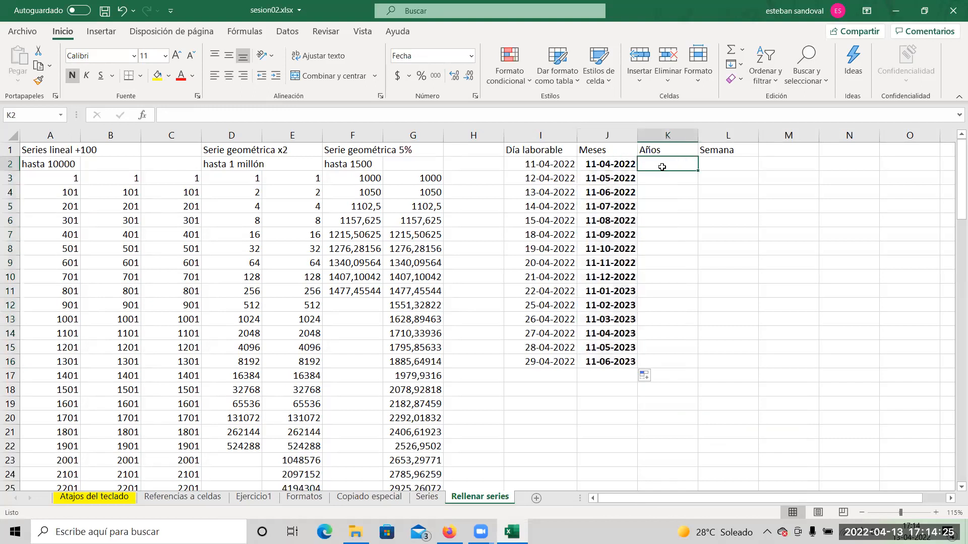
text(11)
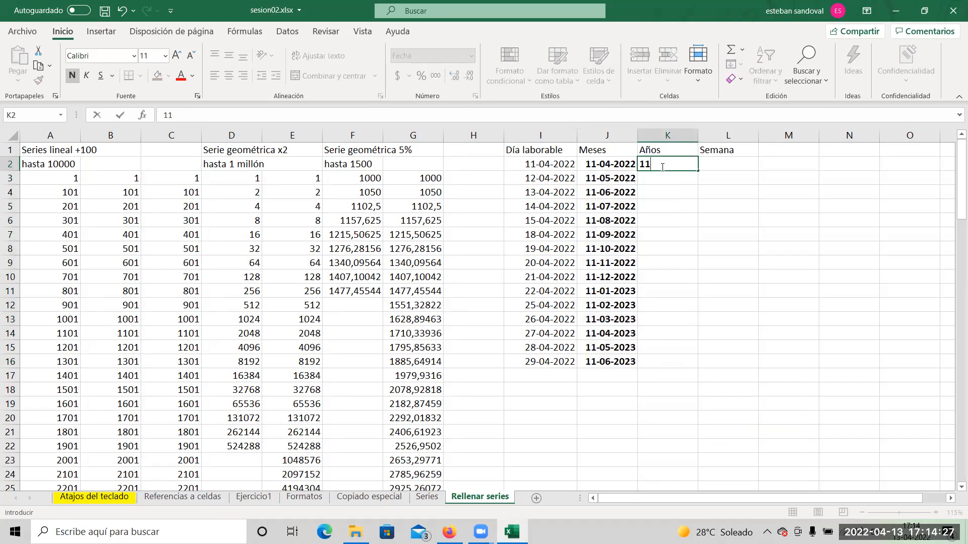
text(/04/2022)
key(Return)
Fill the Años column from K2 down to K16 in yearly increments.
click(663, 167)
drag(688, 172, 696, 371)
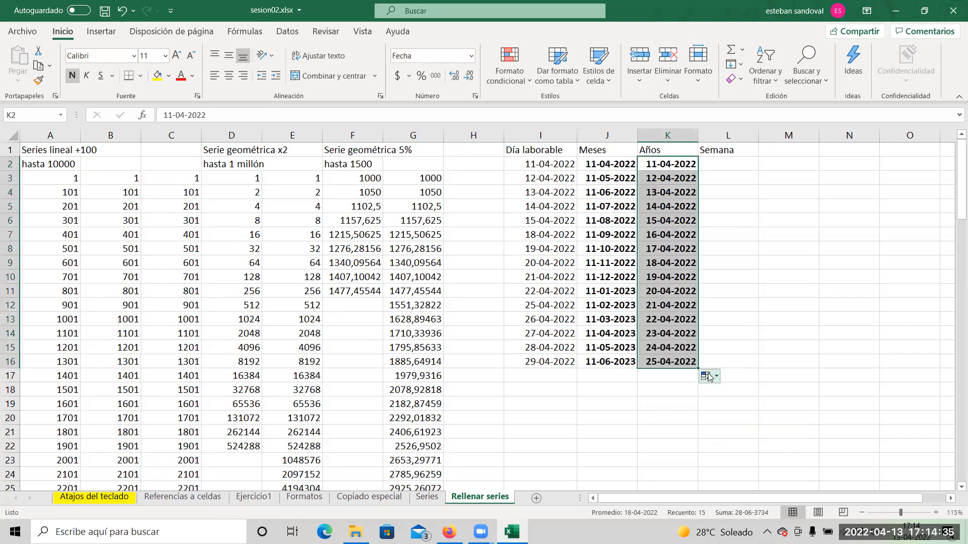
click(716, 380)
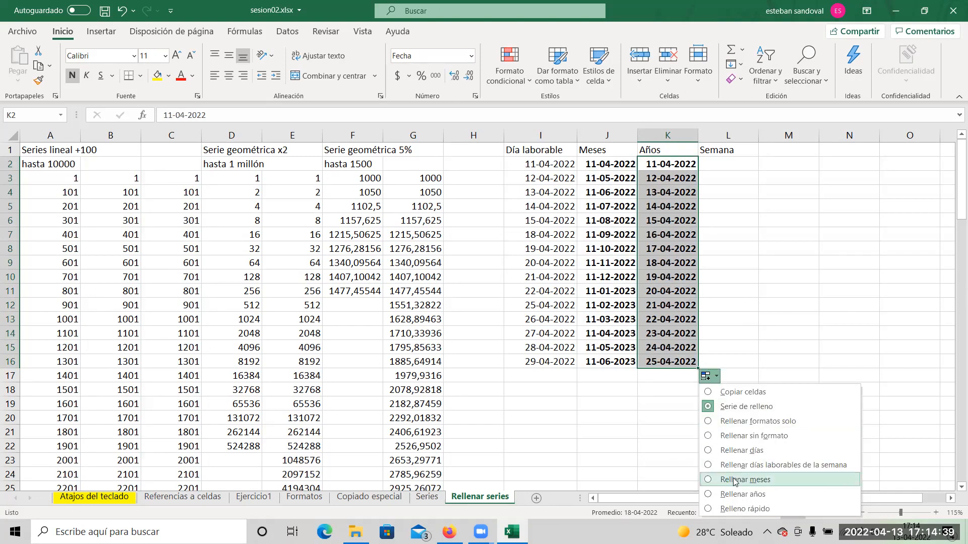
click(738, 495)
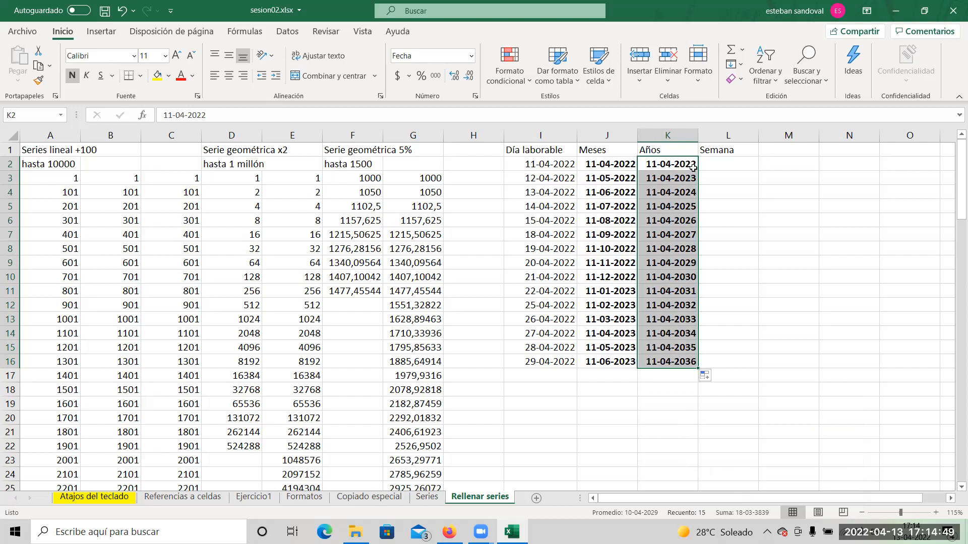
Enter the date 11/04/2022 in L2 under the Semana heading.
click(735, 229)
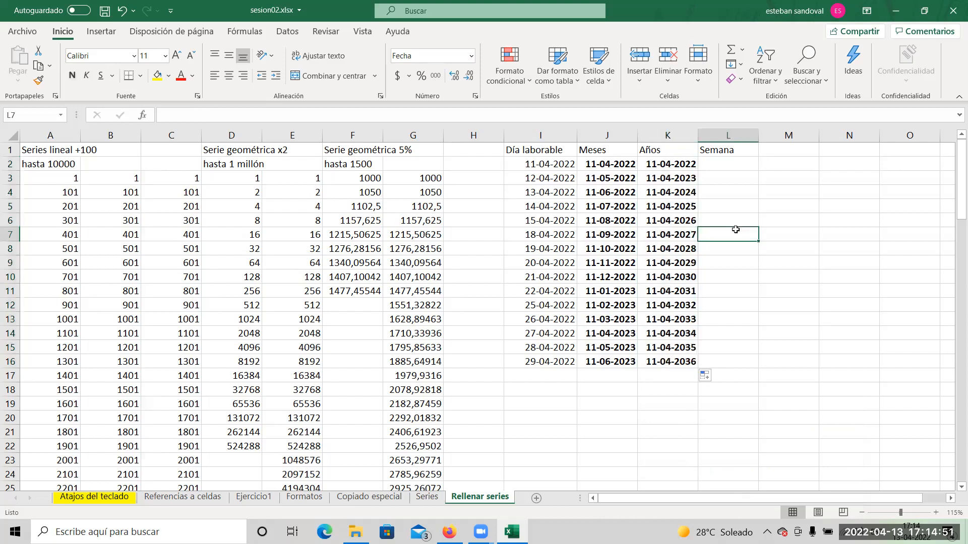
click(719, 164)
text(11)
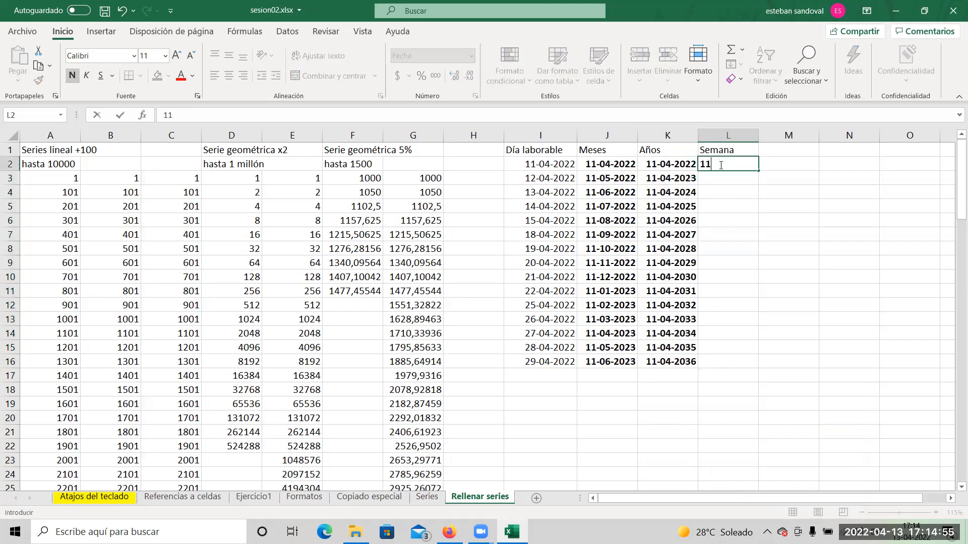
text(/04/2022)
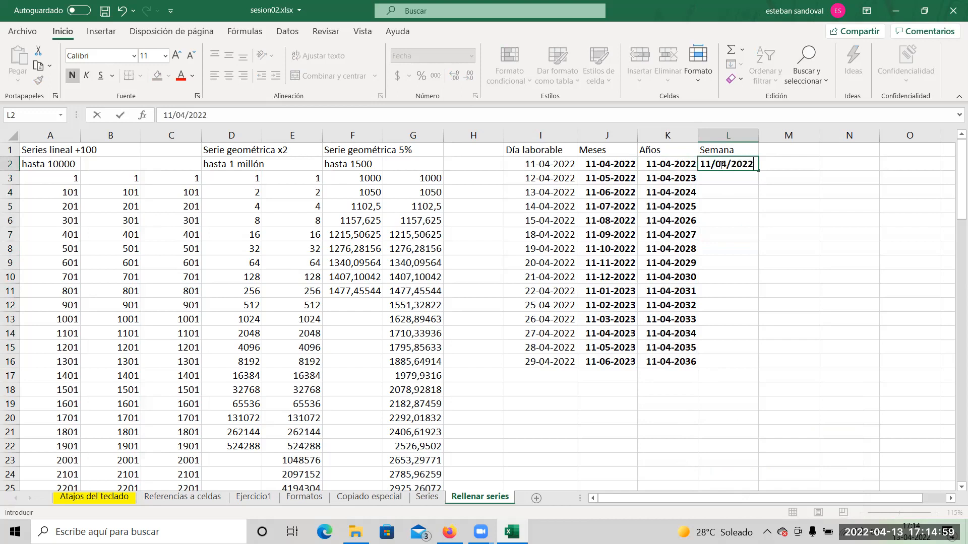
key(Return)
Try to auto-fill the Semana dates from L2 down to L16 and look for a weekly fill option.
click(728, 165)
drag(758, 171, 740, 366)
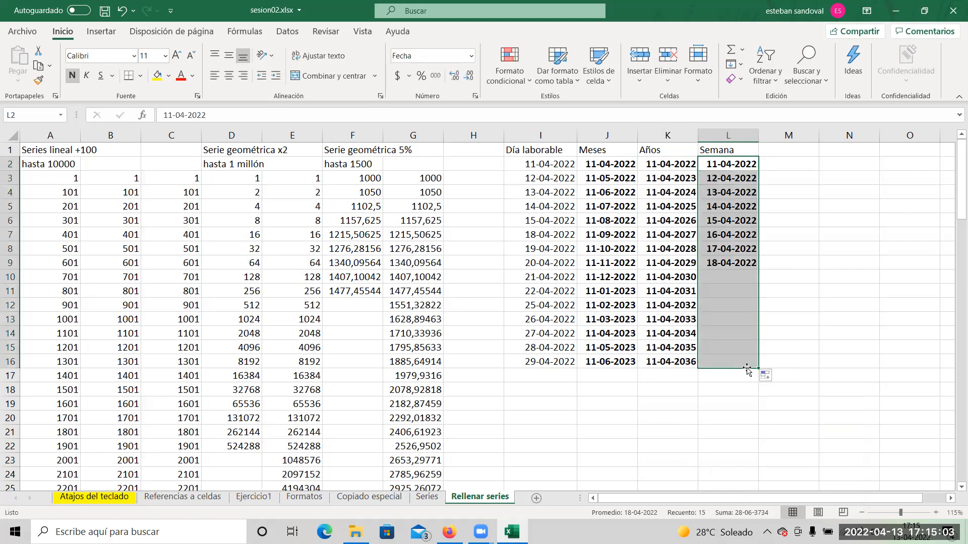
click(776, 376)
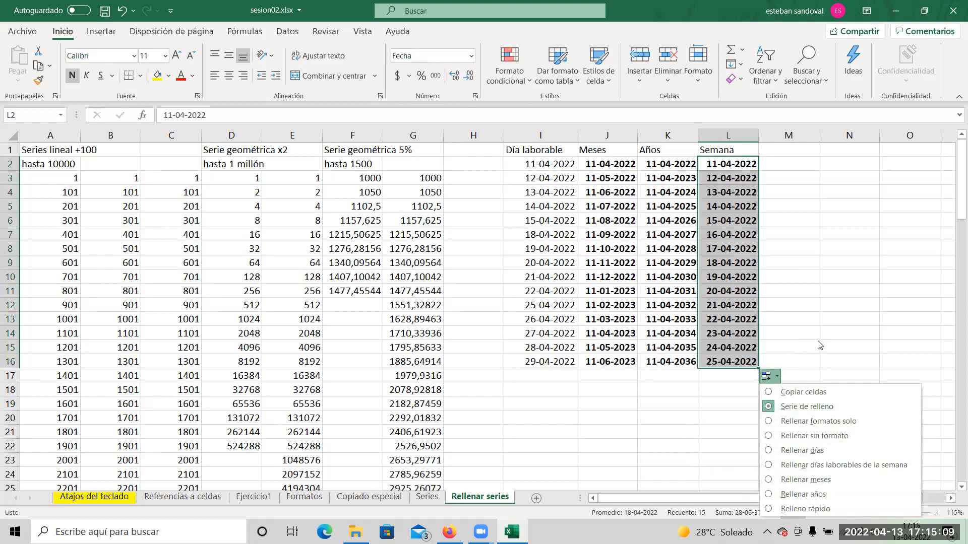
key(Escape)
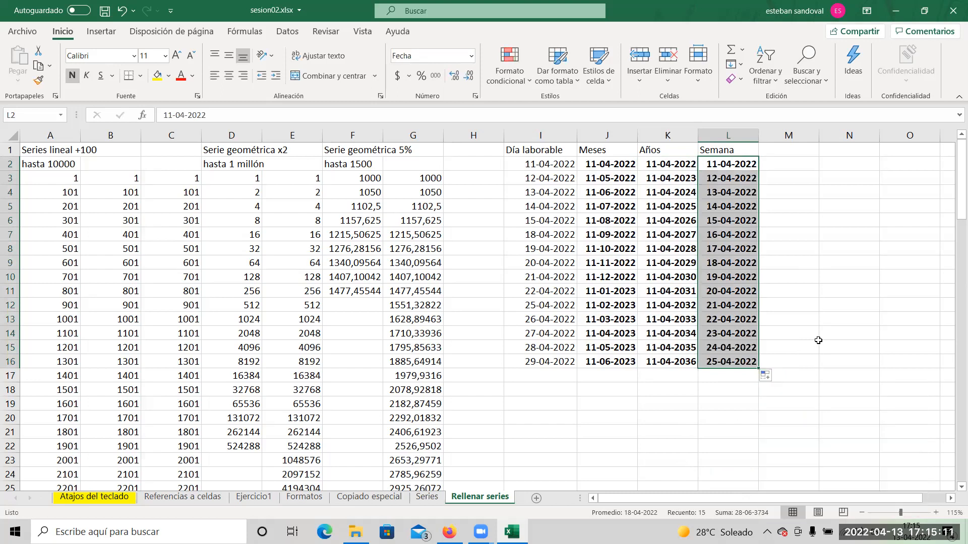
key(ctrl+z)
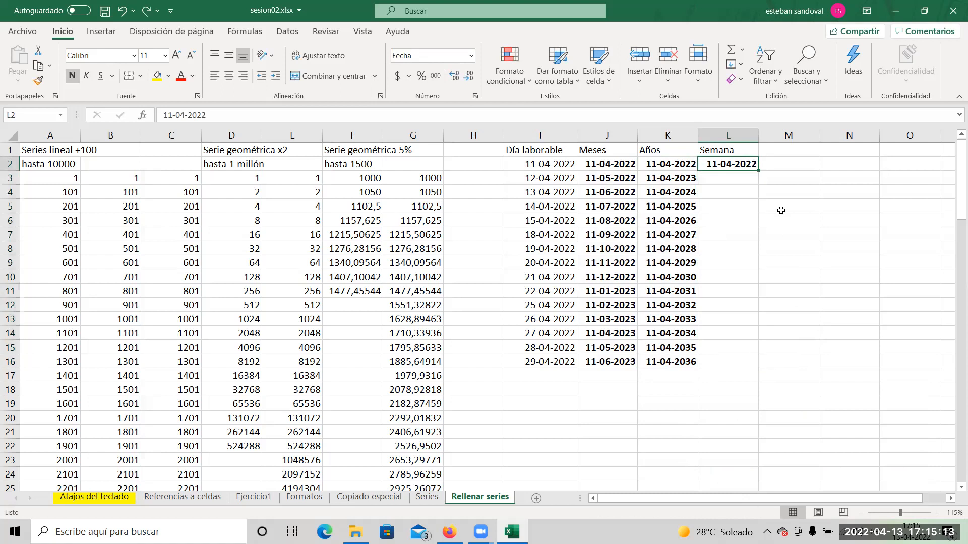
Enter the formula =L2+7 in L3 to get the date one week after L2.
click(737, 177)
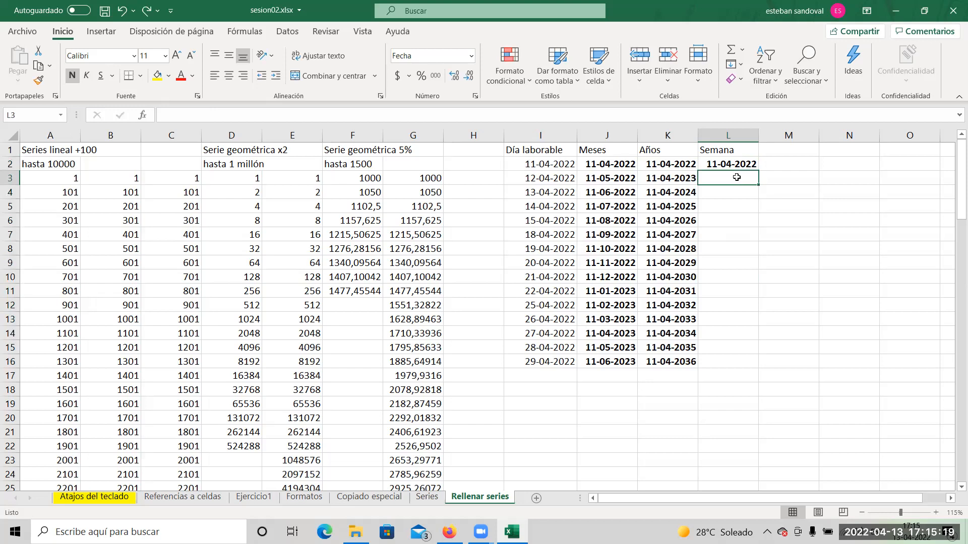
text(=)
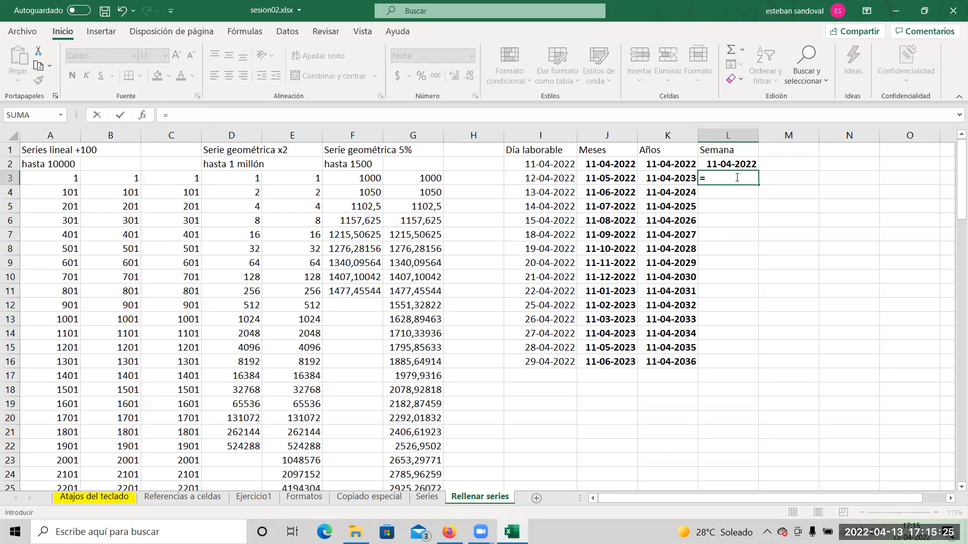
click(727, 162)
text(+7)
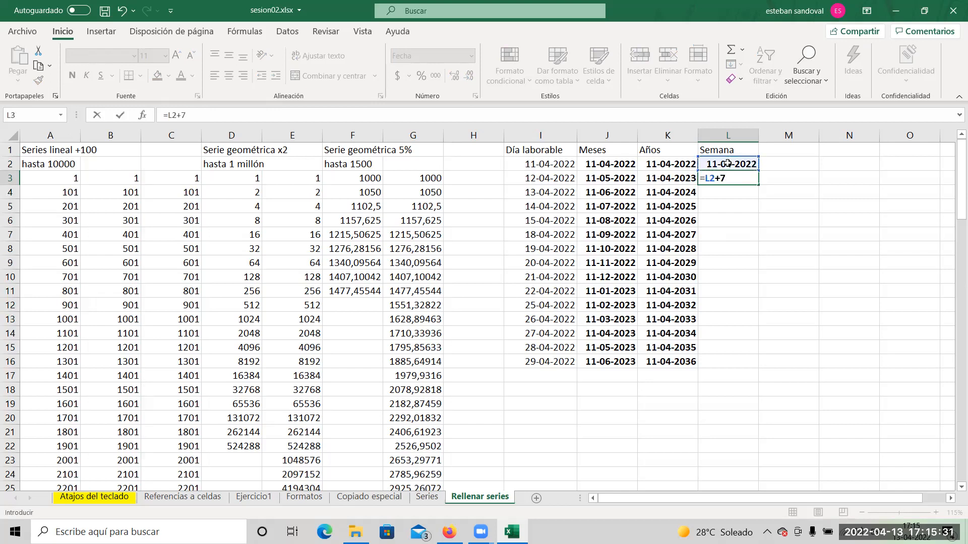
key(Return)
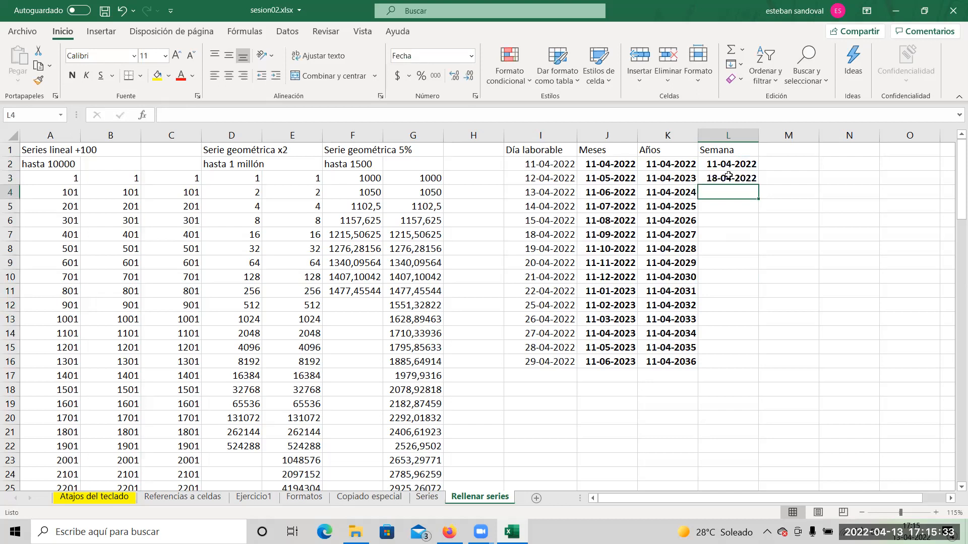
Auto-fill the weekly date formula from L3 down to L16.
click(732, 179)
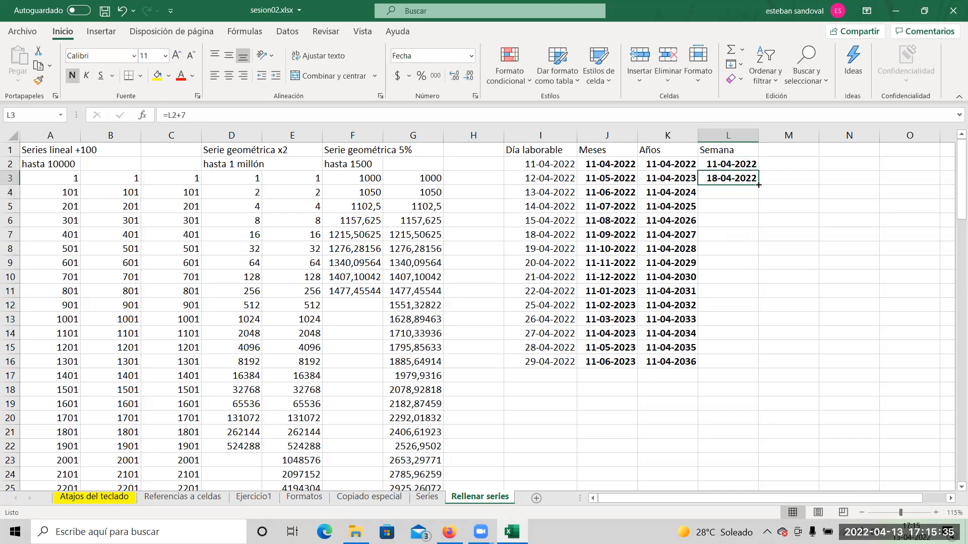
double_click(758, 185)
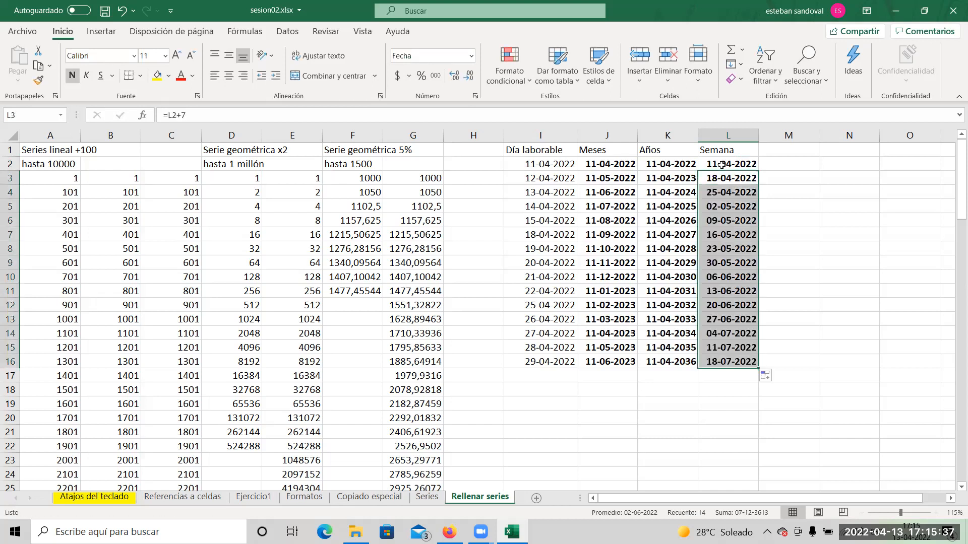
click(808, 233)
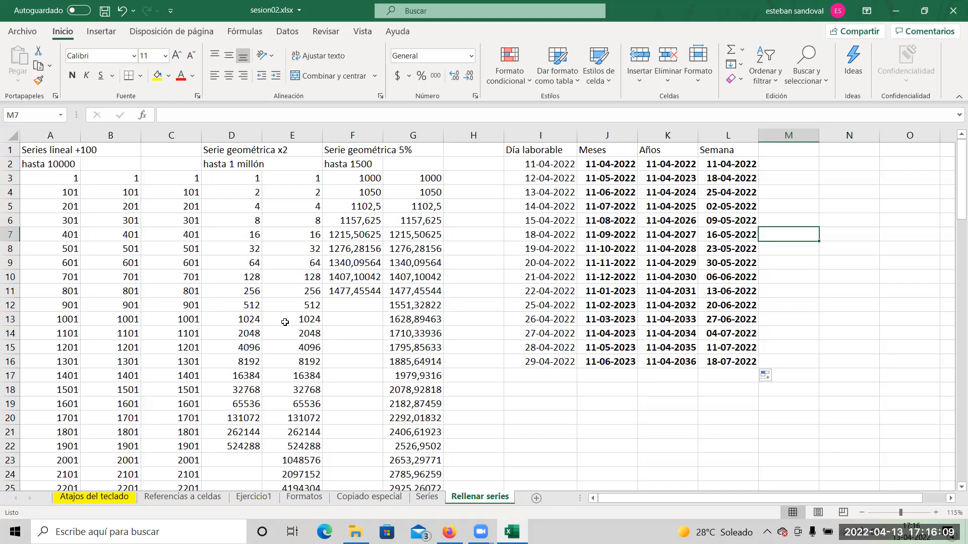
key(alt+Tab)
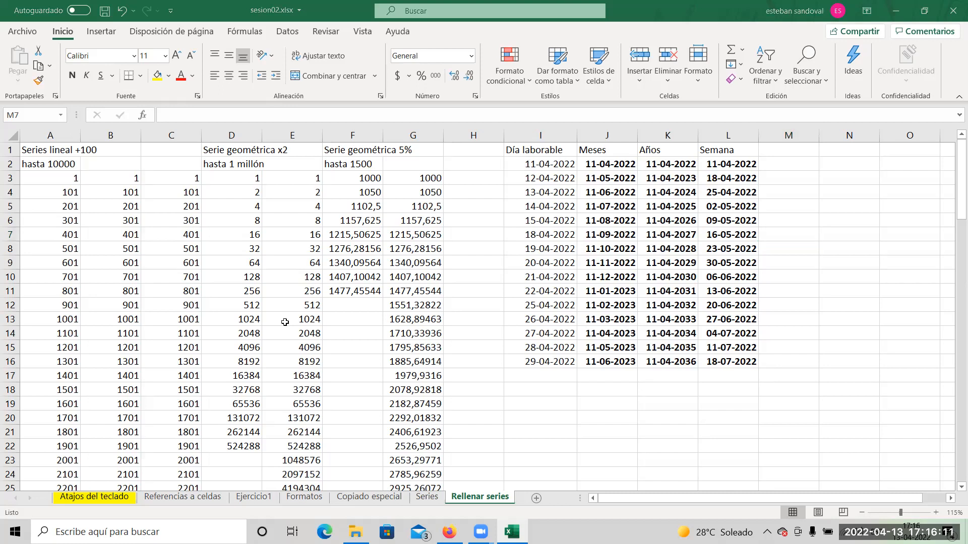